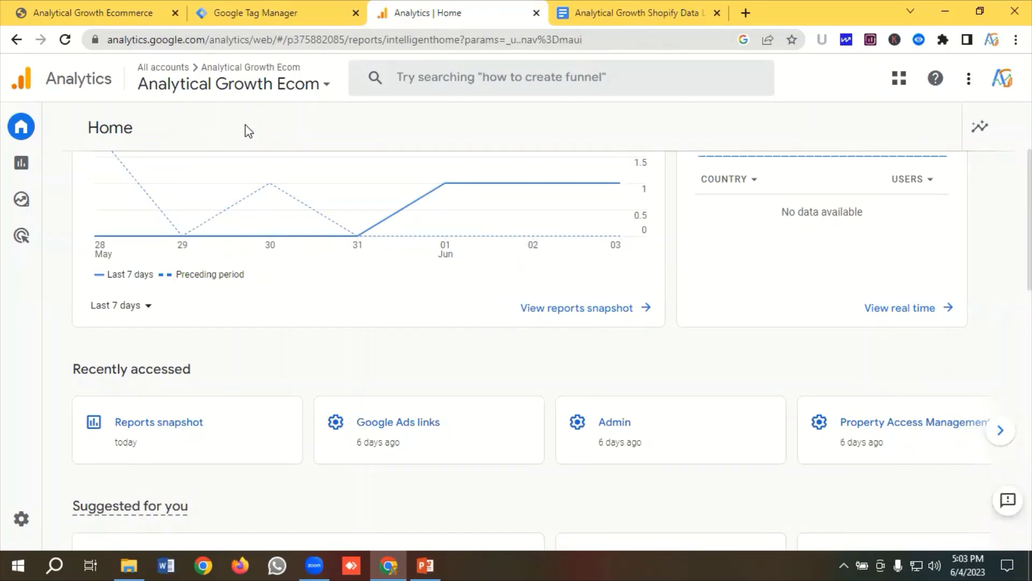
Switch to the Analytical Growth Ecommerce storefront and open its Shopify admin by extending the store's web address.
click(76, 2)
scroll(288, 322, up, 5)
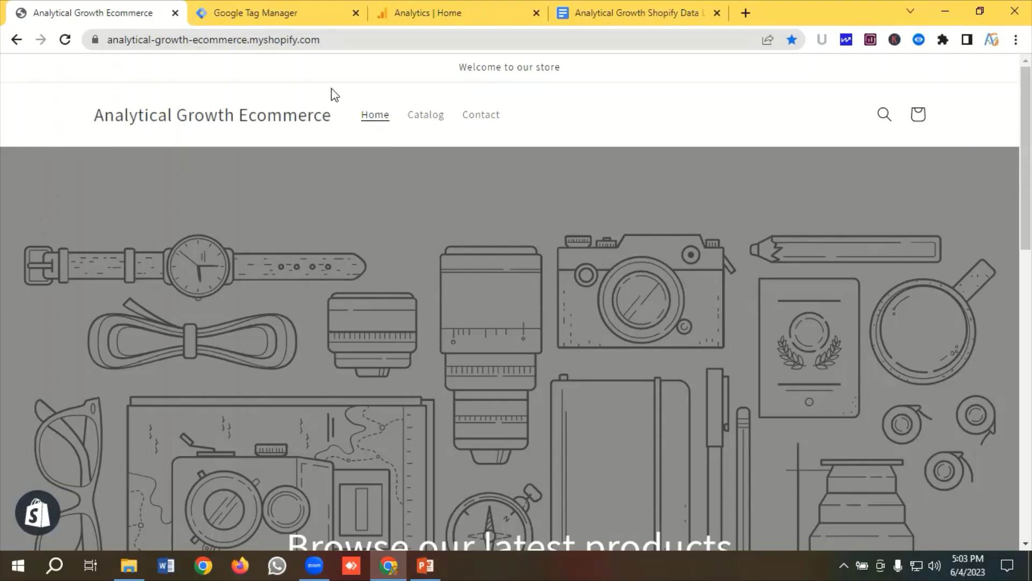
click(342, 40)
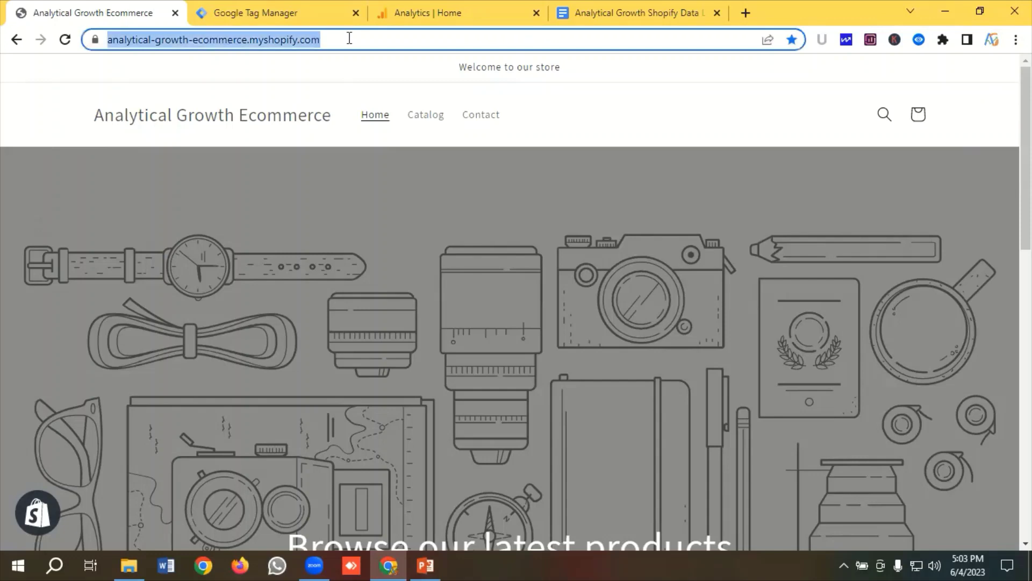
click(349, 40)
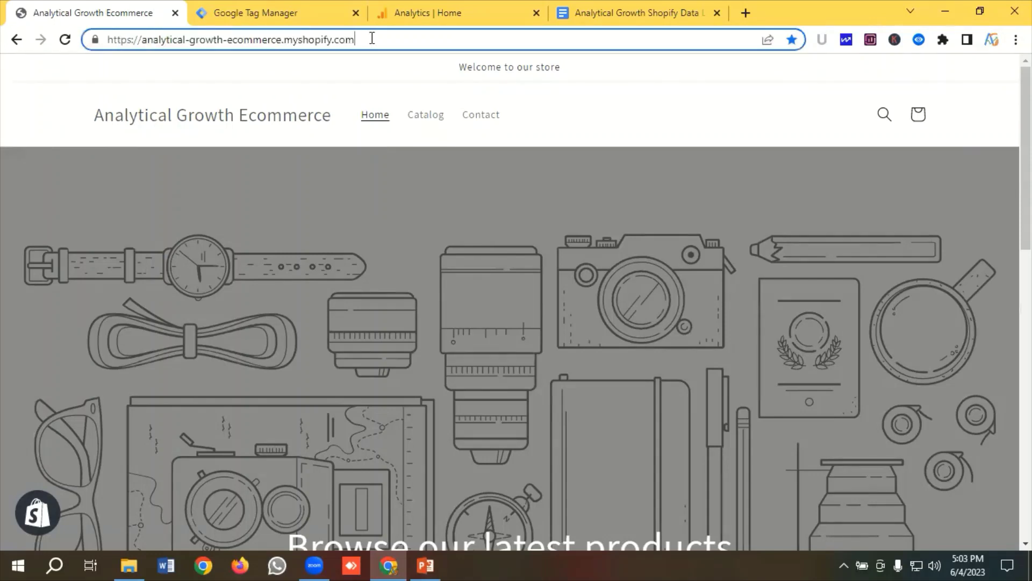
text(/ad)
key(Return)
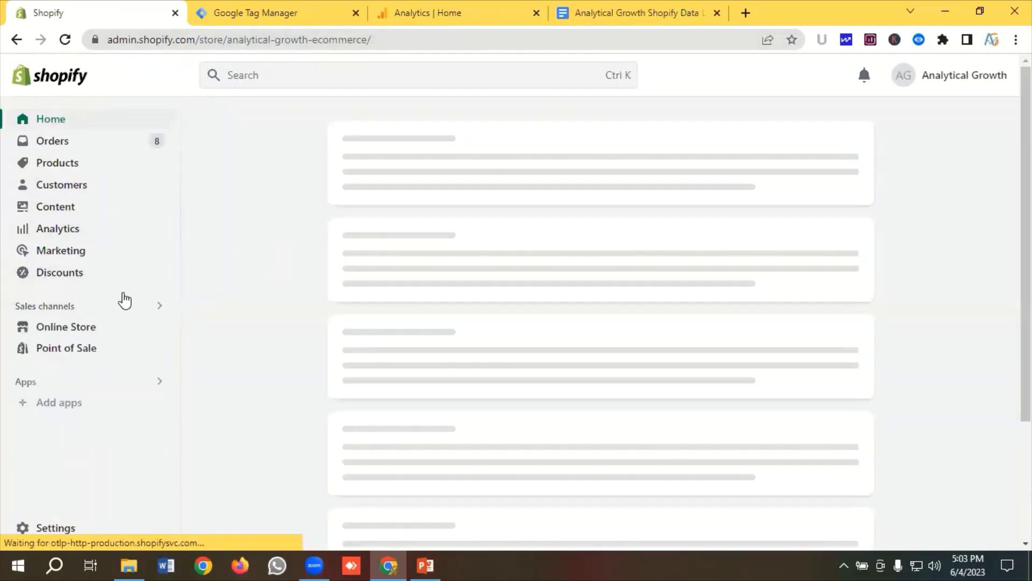
Search Google for "shopify data layer" in a new tab and open the TechnicalWebAnalytics/dataLayer-shopify repository on GitHub.
click(747, 12)
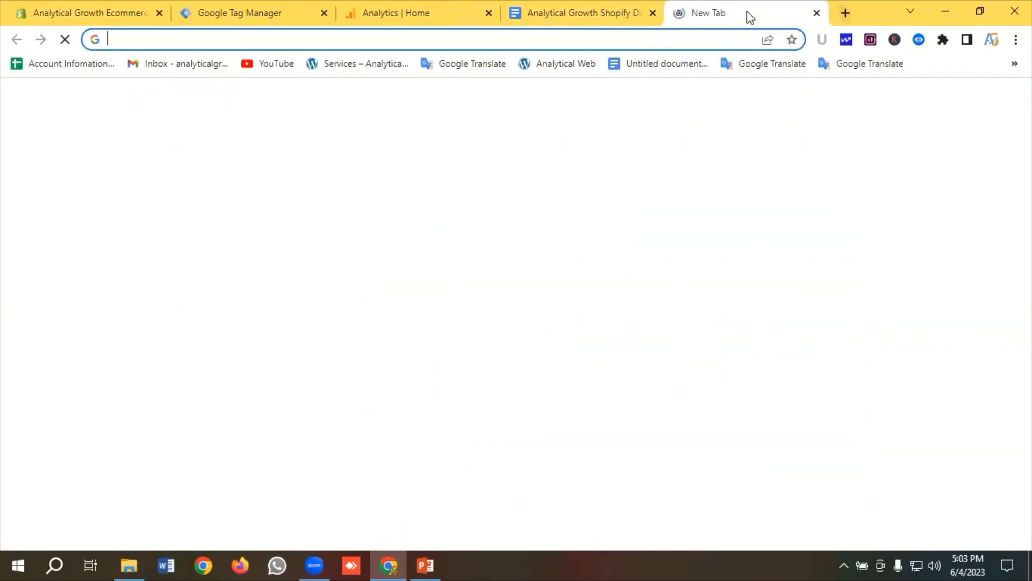
text(sh)
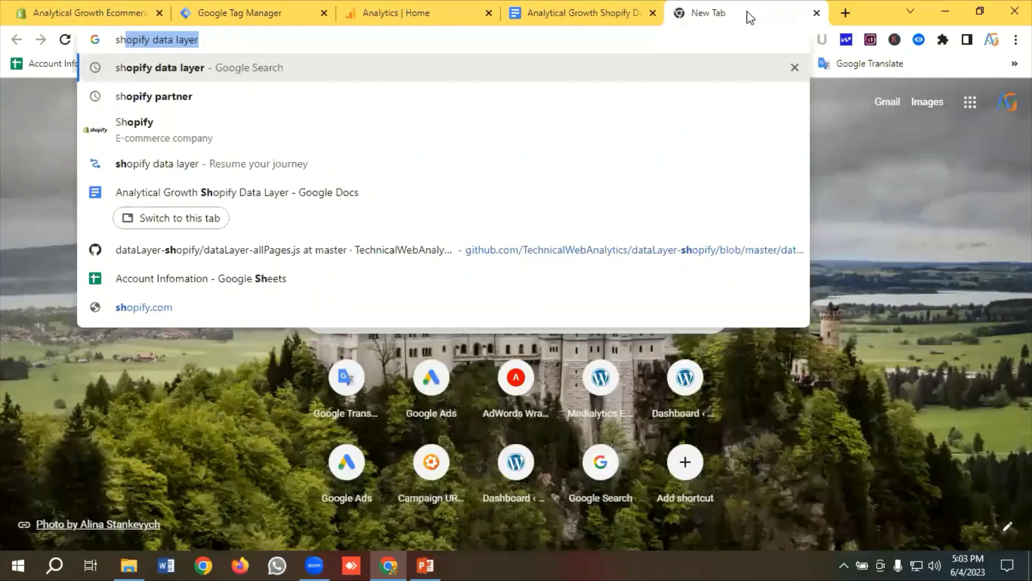
key(Return)
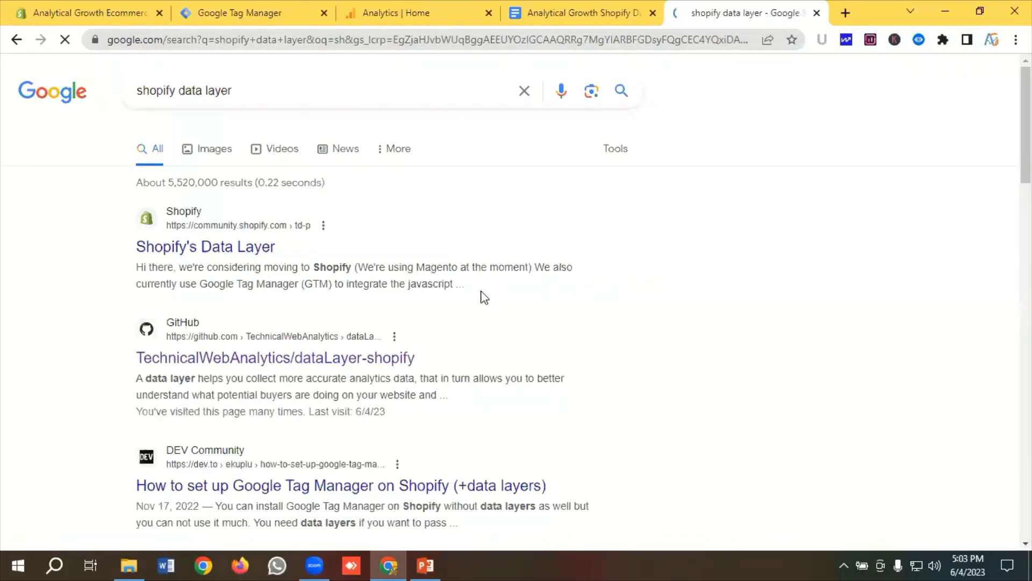
scroll(299, 269, down, 1)
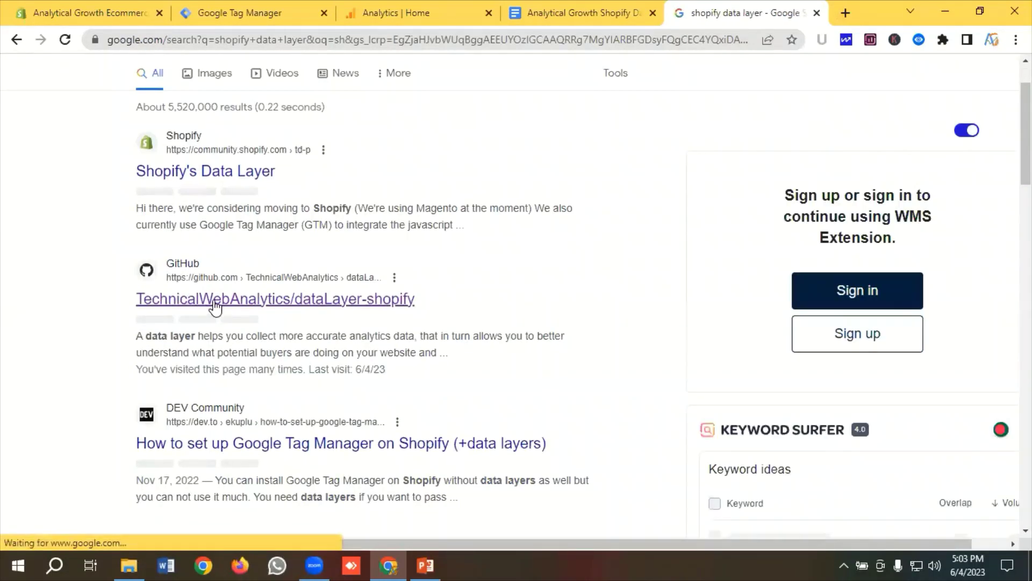
click(214, 304)
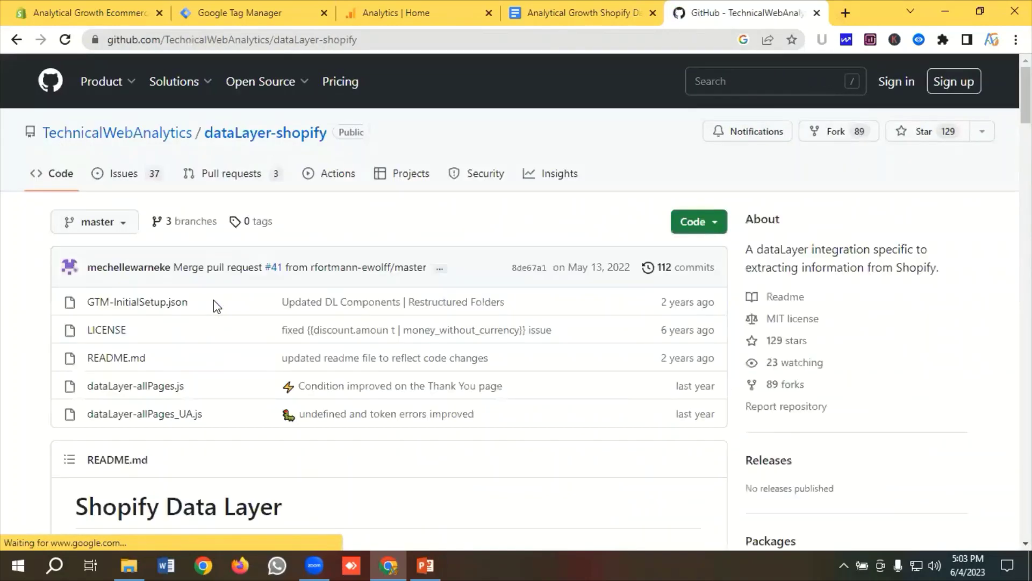
Examine the dataLayer-shopify repository's file list, README integration instructions and repository address.
scroll(241, 221, down, 7)
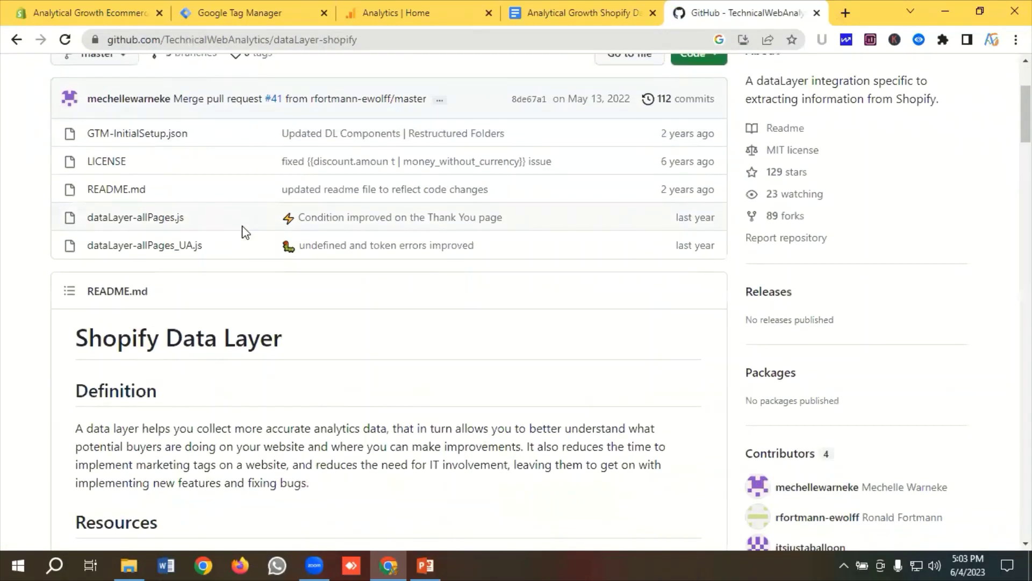
scroll(237, 237, up, 4)
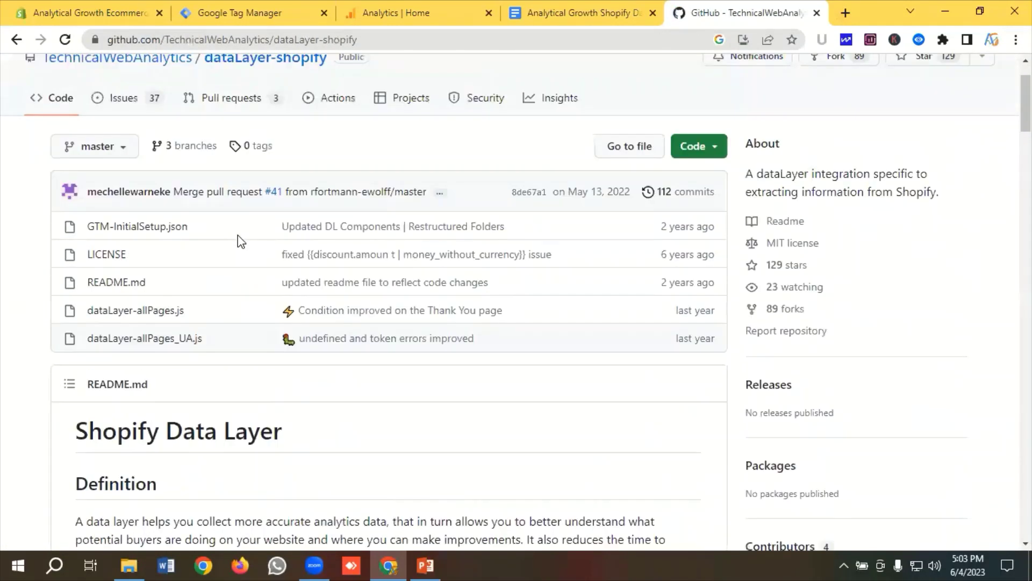
scroll(238, 237, down, 4)
scroll(241, 237, down, 12)
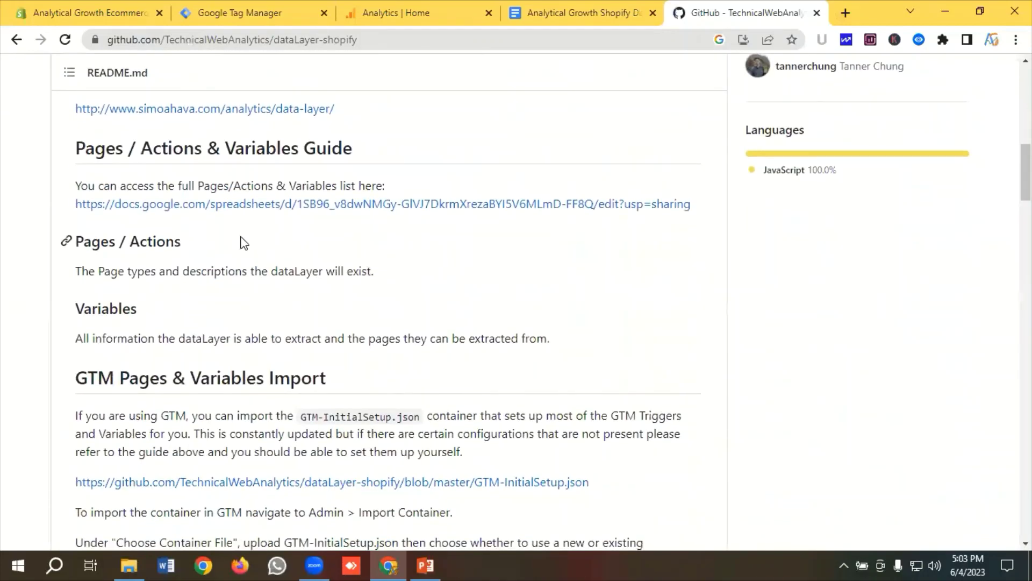
scroll(242, 237, down, 12)
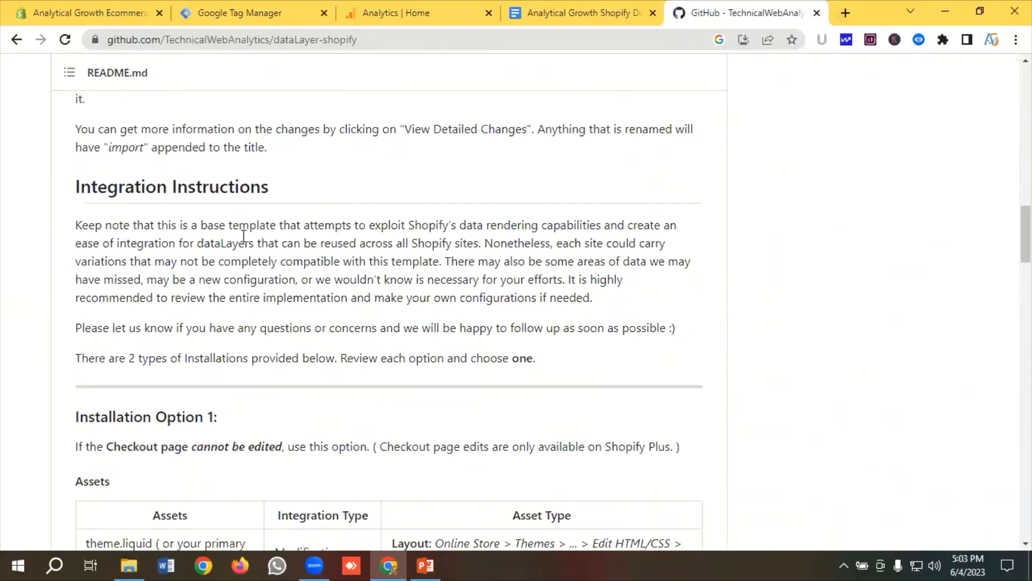
scroll(244, 236, down, 4)
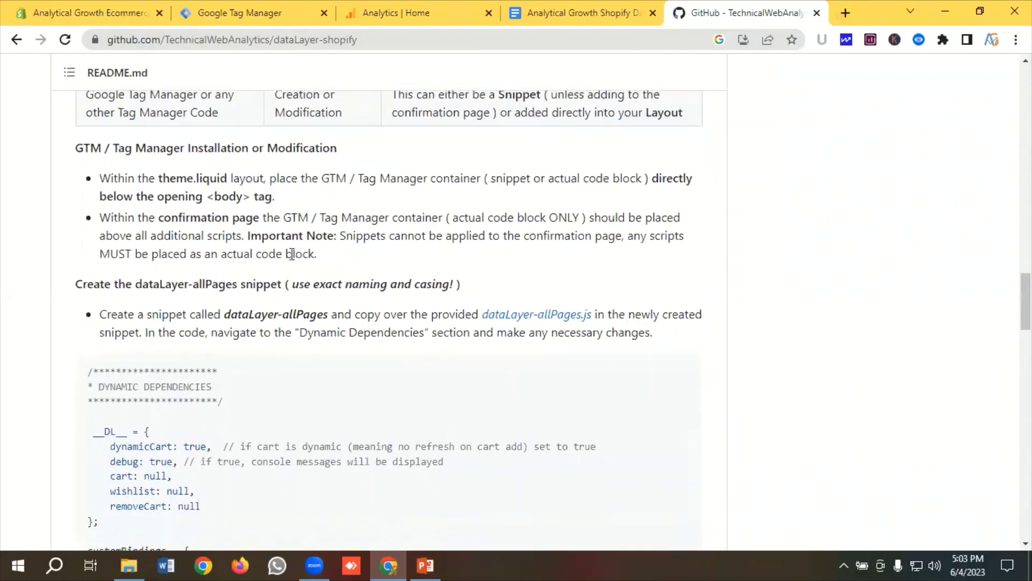
scroll(333, 299, down, 6)
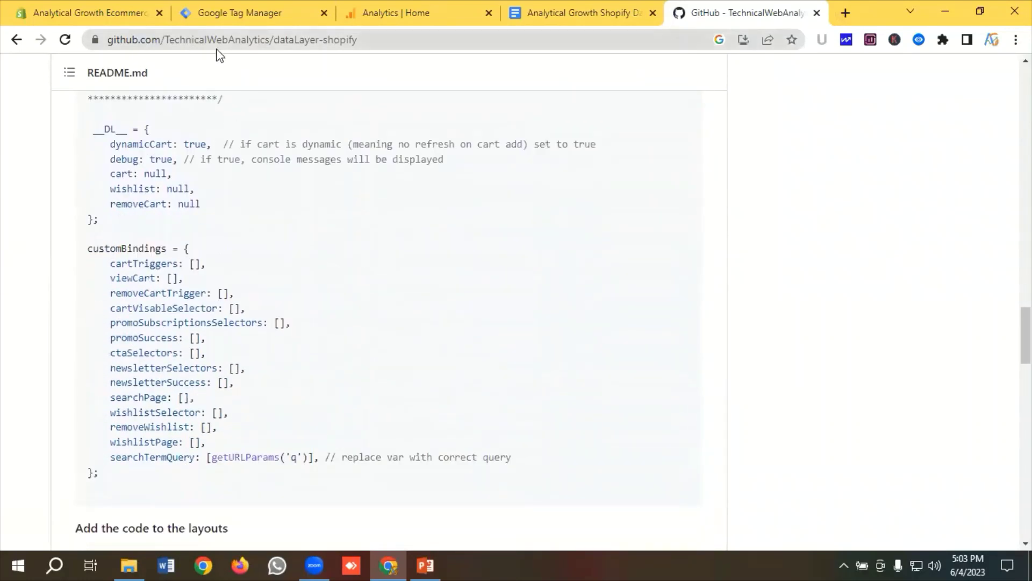
click(218, 44)
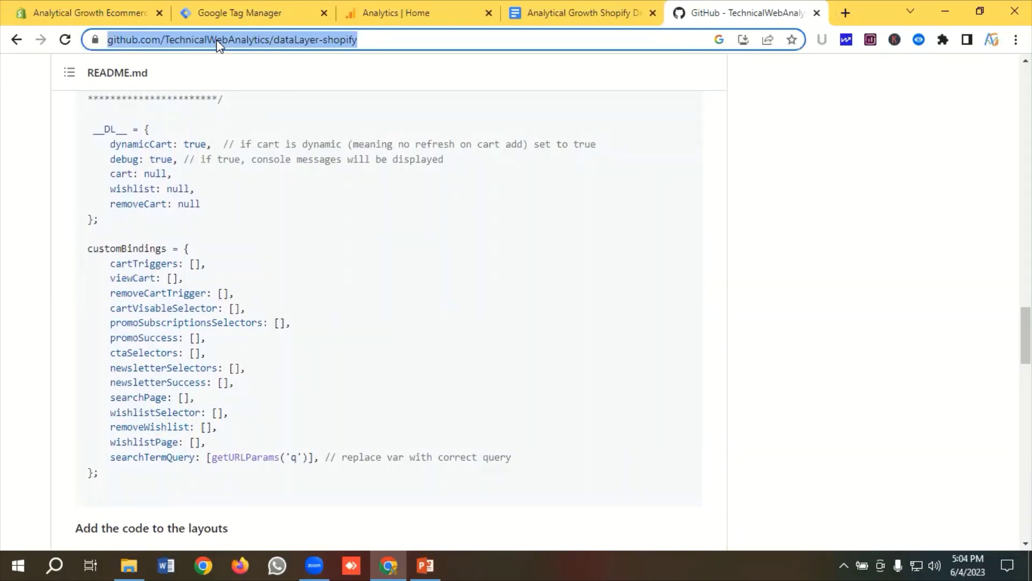
Switch to the Analytical Growth Shopify Data Layer document in Google Docs and review its GTM code, snippet, checkout and JSON import instructions.
click(544, 15)
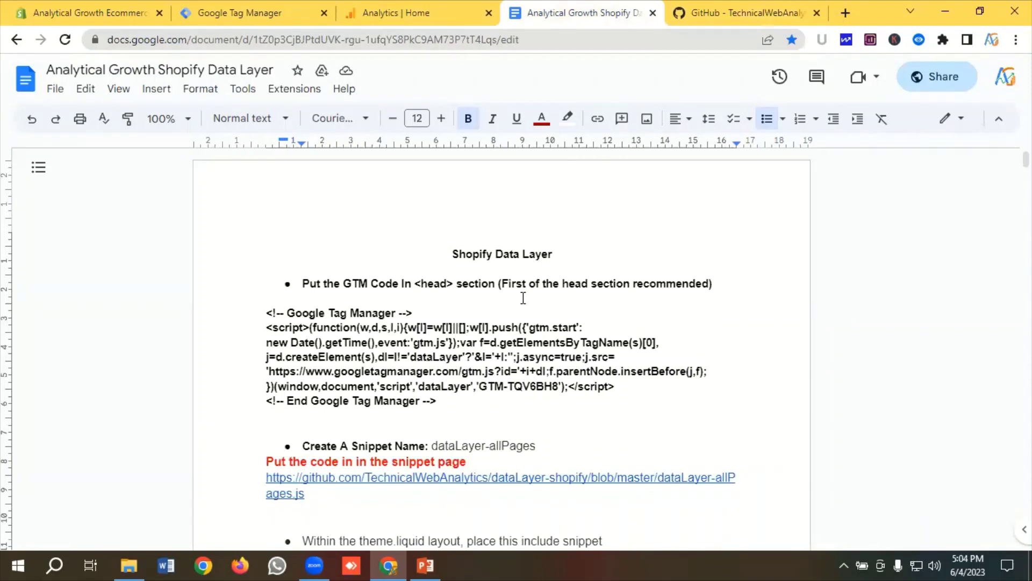
scroll(523, 297, down, 1)
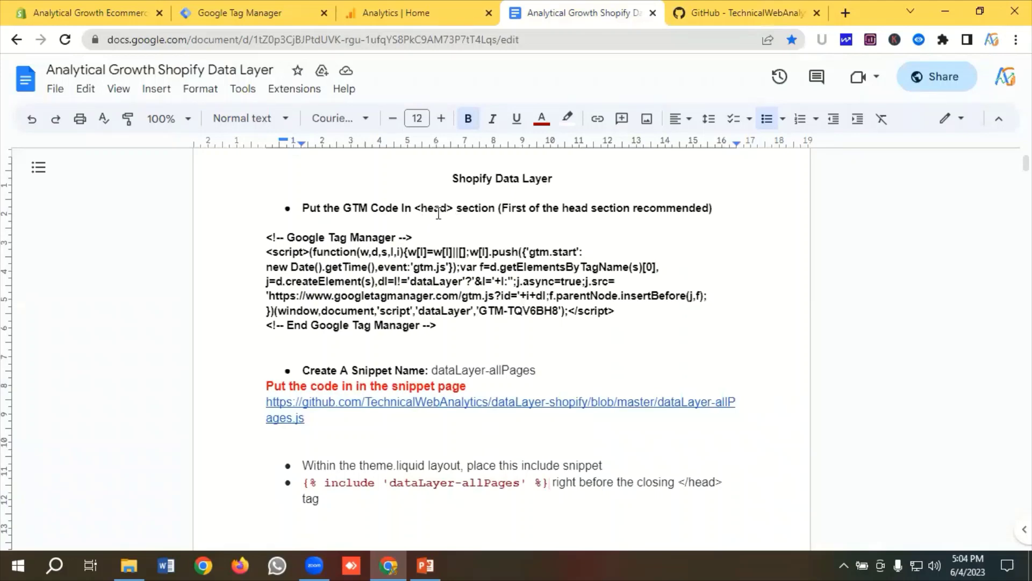
scroll(449, 242, down, 1)
scroll(449, 242, down, 1)
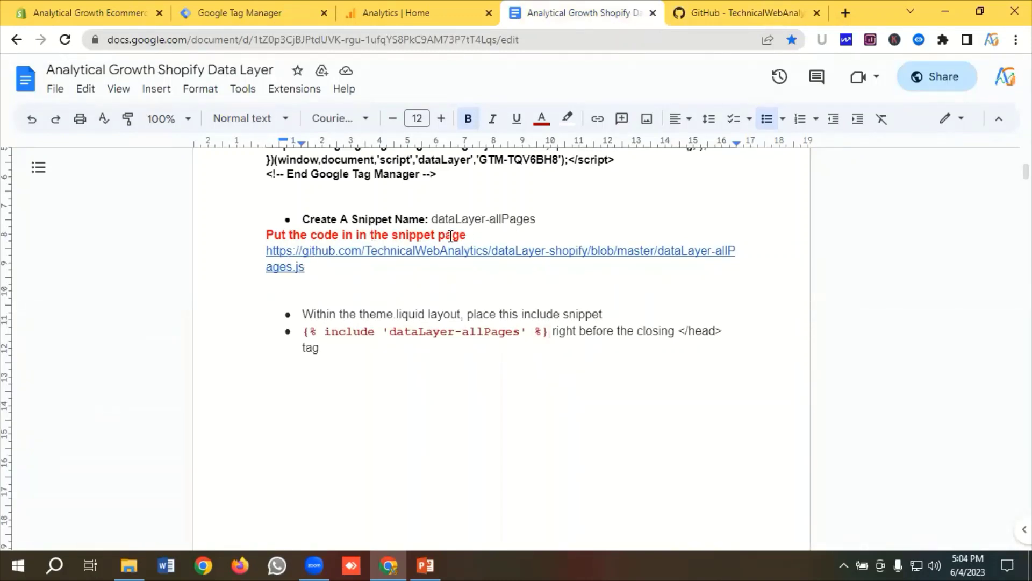
scroll(420, 260, down, 1)
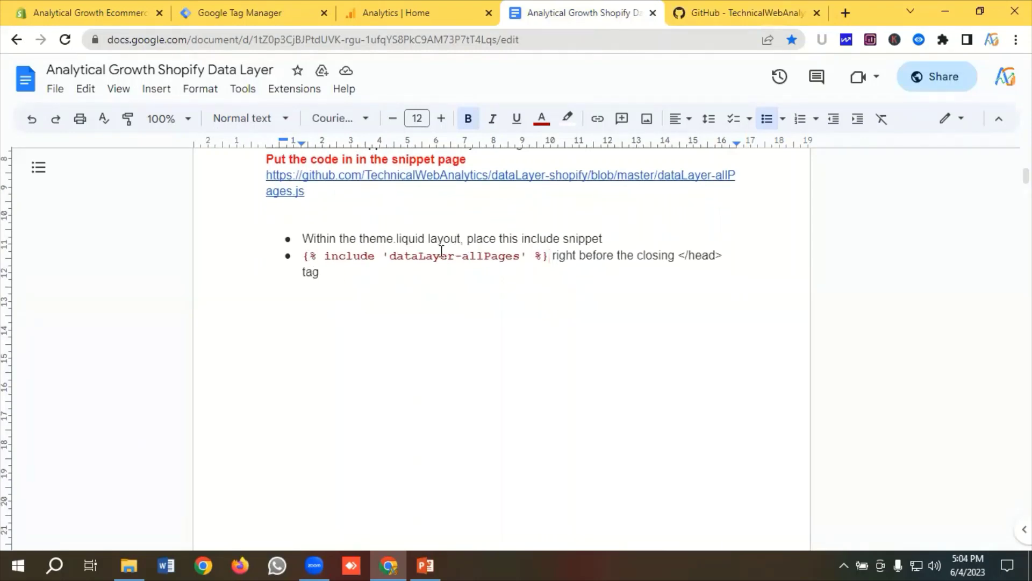
drag(301, 259, 547, 255)
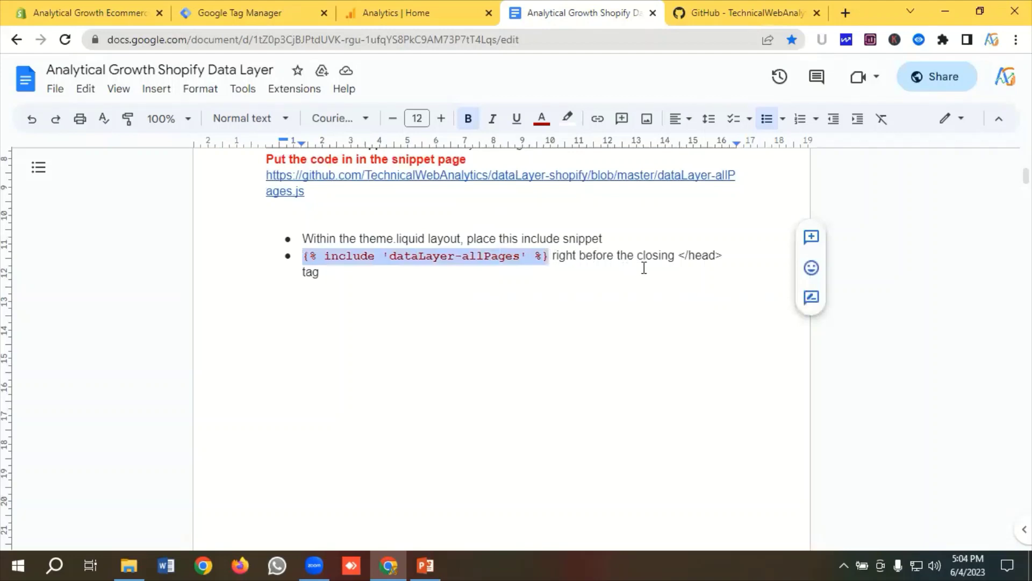
scroll(468, 300, down, 10)
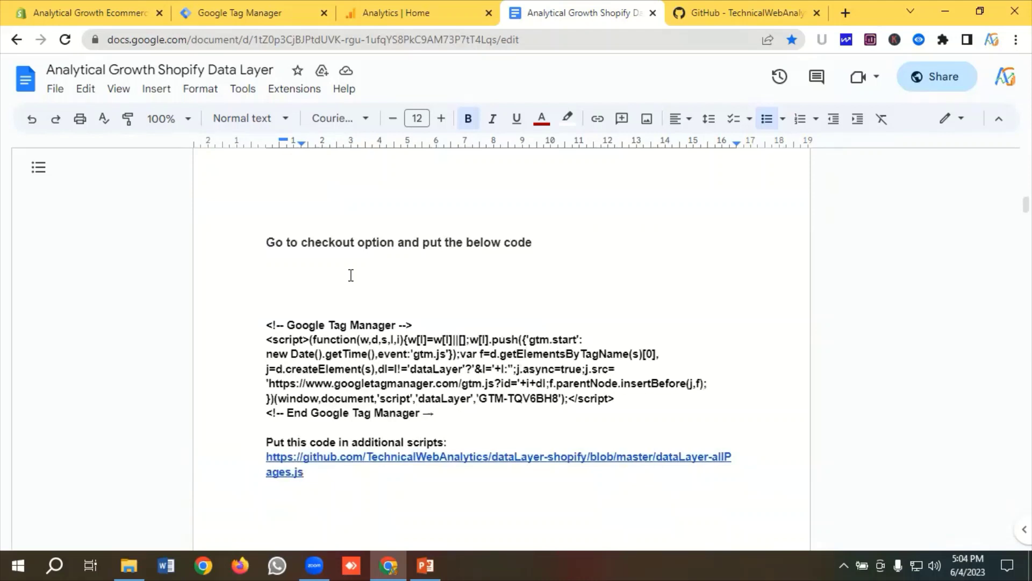
scroll(350, 276, down, 2)
scroll(374, 311, down, 2)
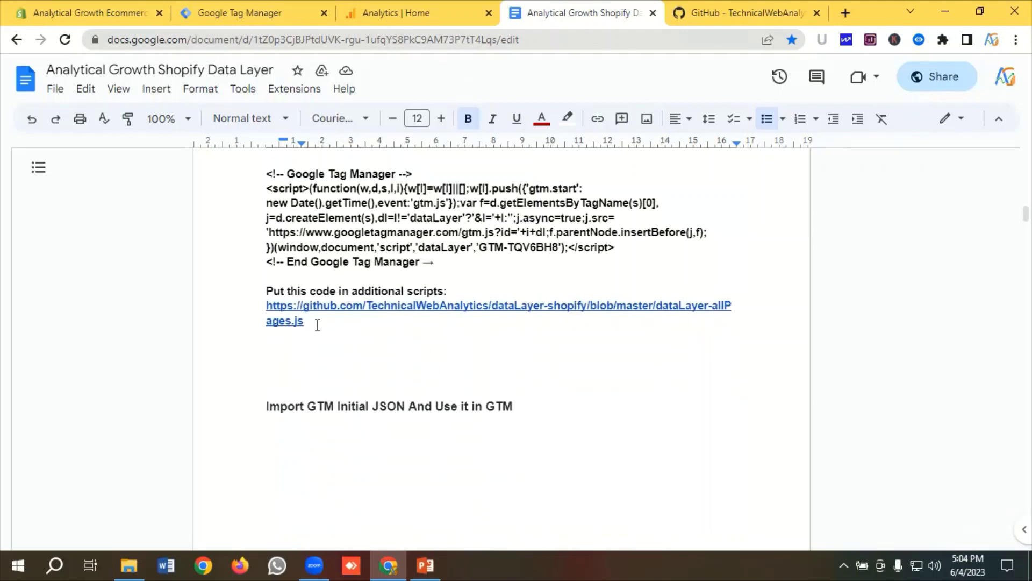
scroll(318, 325, down, 2)
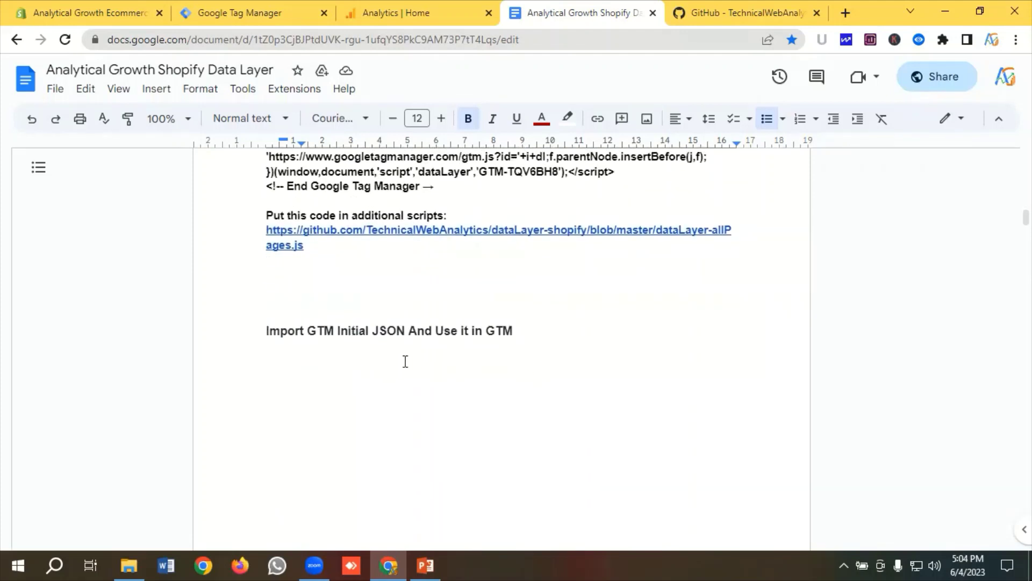
scroll(445, 354, up, 2)
scroll(445, 356, down, 2)
scroll(512, 340, up, 10)
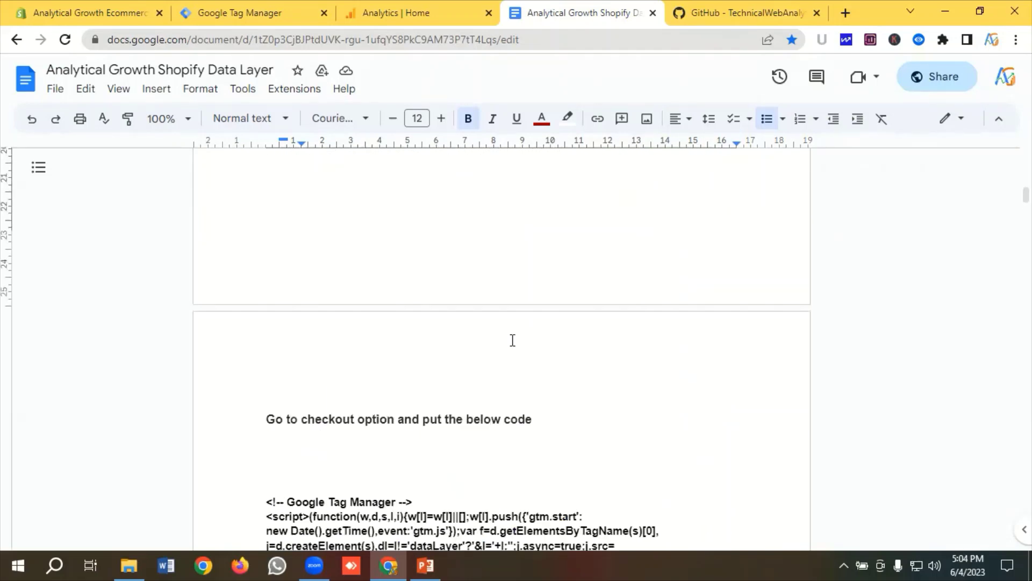
Return to the GitHub README and compare the assets and instructions of Installation Option 1 and Option 2.
click(723, 13)
scroll(335, 229, down, 8)
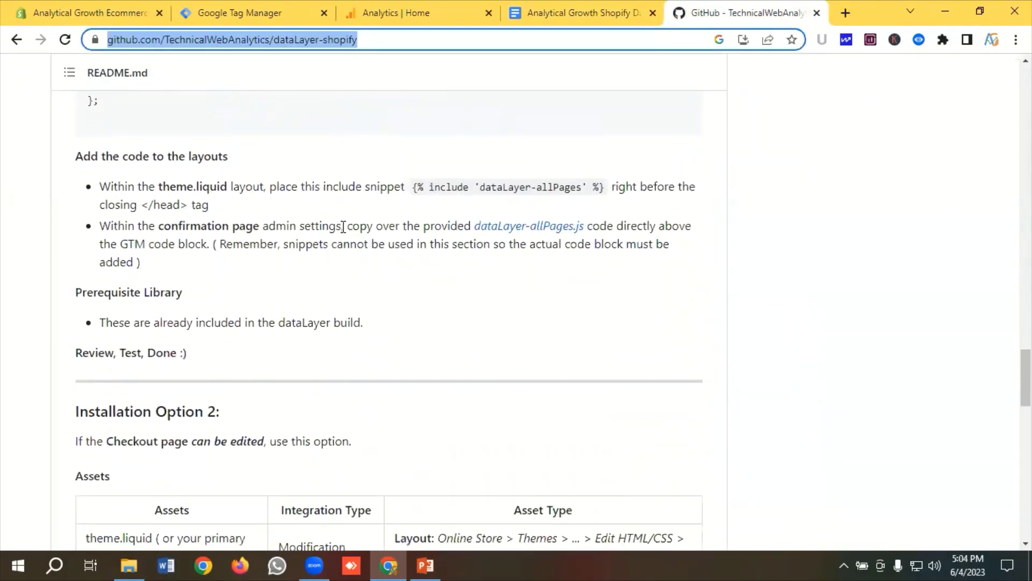
scroll(323, 235, down, 10)
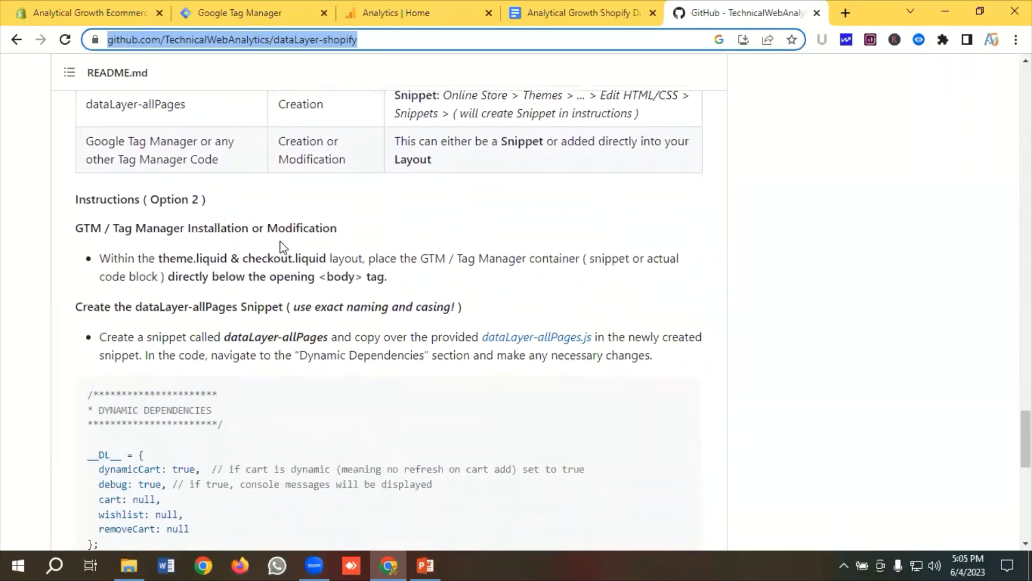
scroll(281, 246, down, 2)
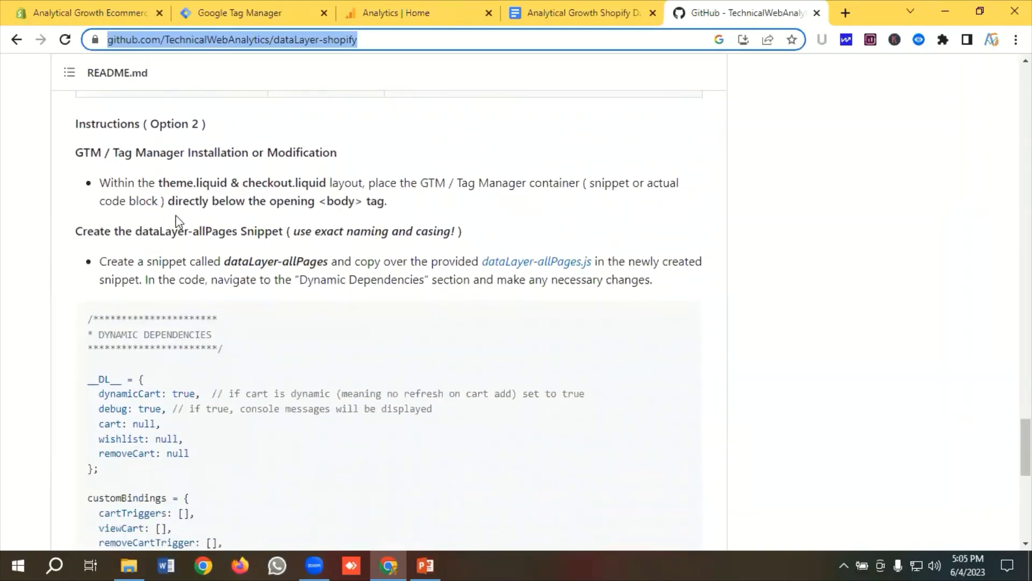
scroll(237, 231, up, 15)
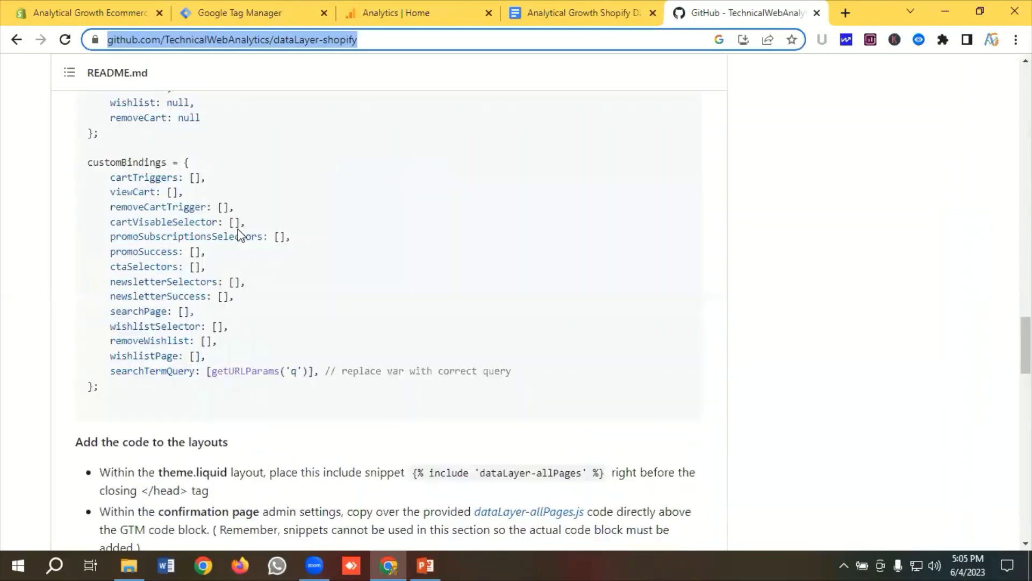
scroll(240, 235, up, 6)
scroll(240, 235, up, 4)
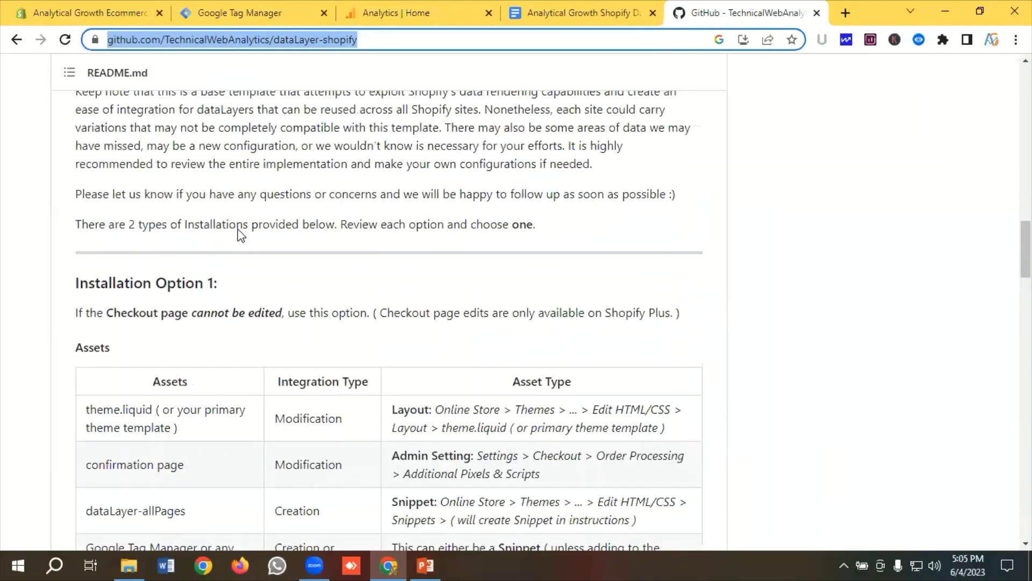
scroll(240, 235, down, 4)
scroll(241, 235, down, 1)
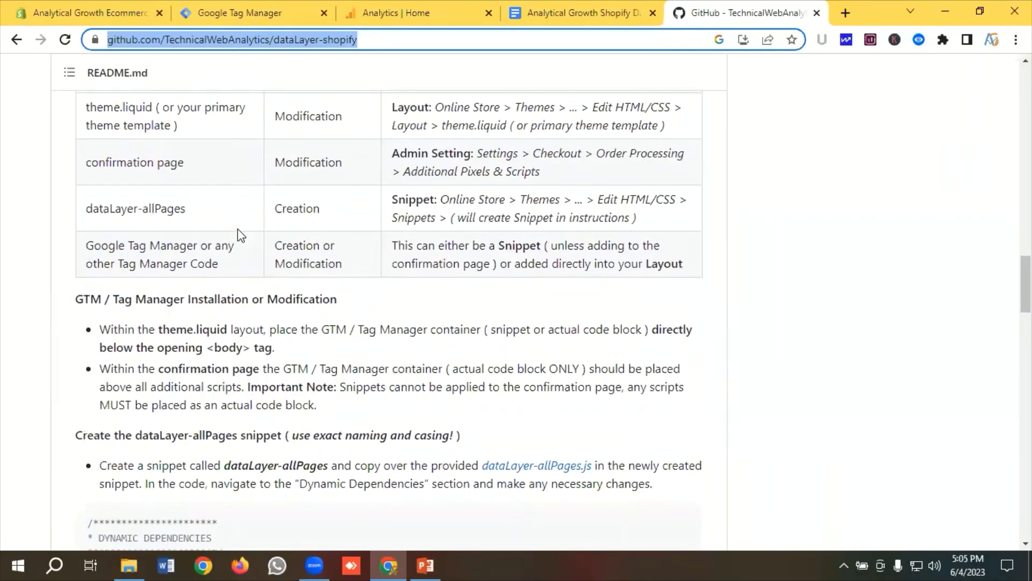
Read the README's tag manager installation and snippet instructions, and open the linked dataLayer-allPages.js file in a new tab to view its code.
scroll(241, 235, down, 1)
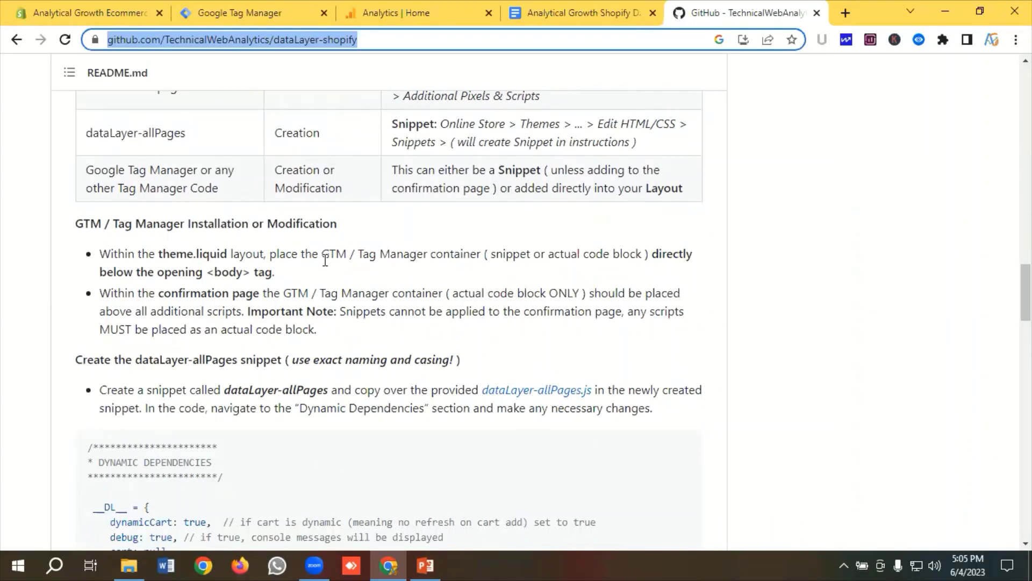
scroll(203, 233, down, 1)
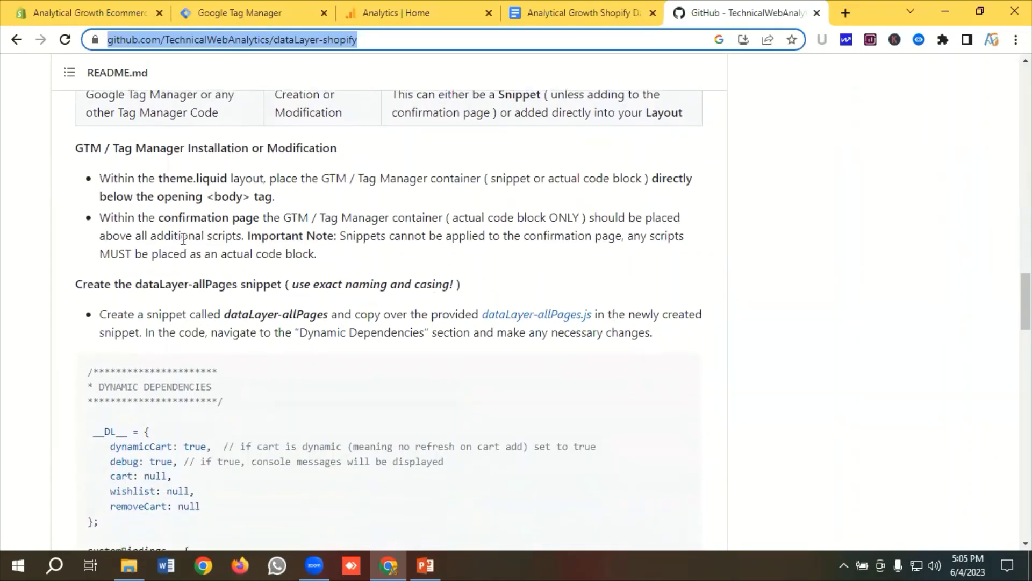
scroll(163, 242, down, 1)
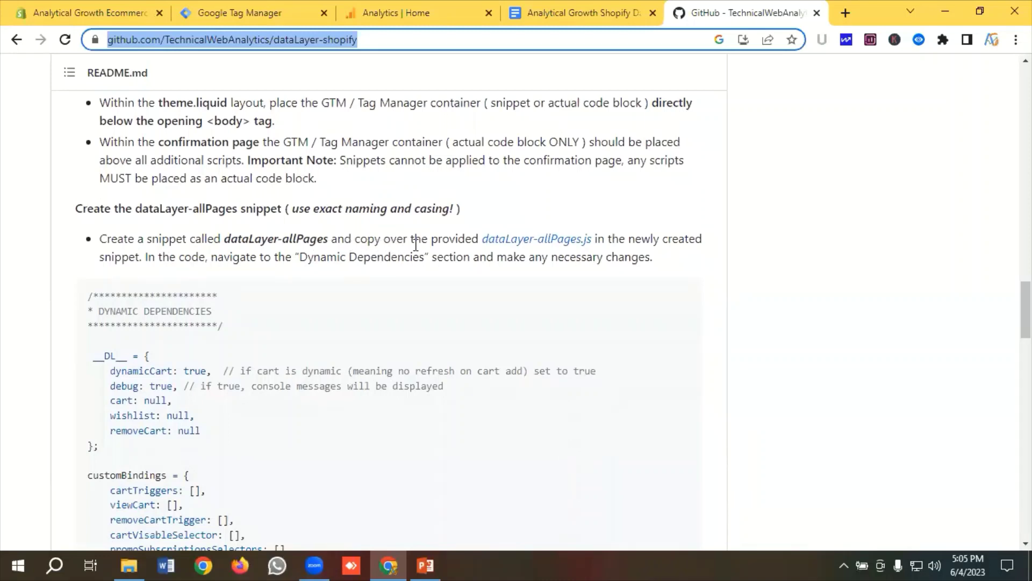
right_click(512, 243)
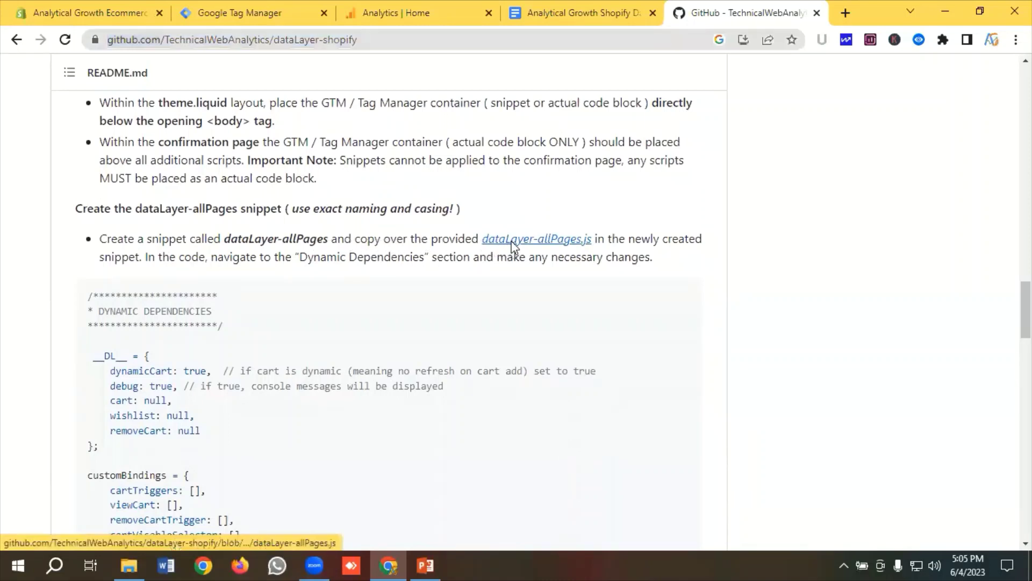
click(540, 253)
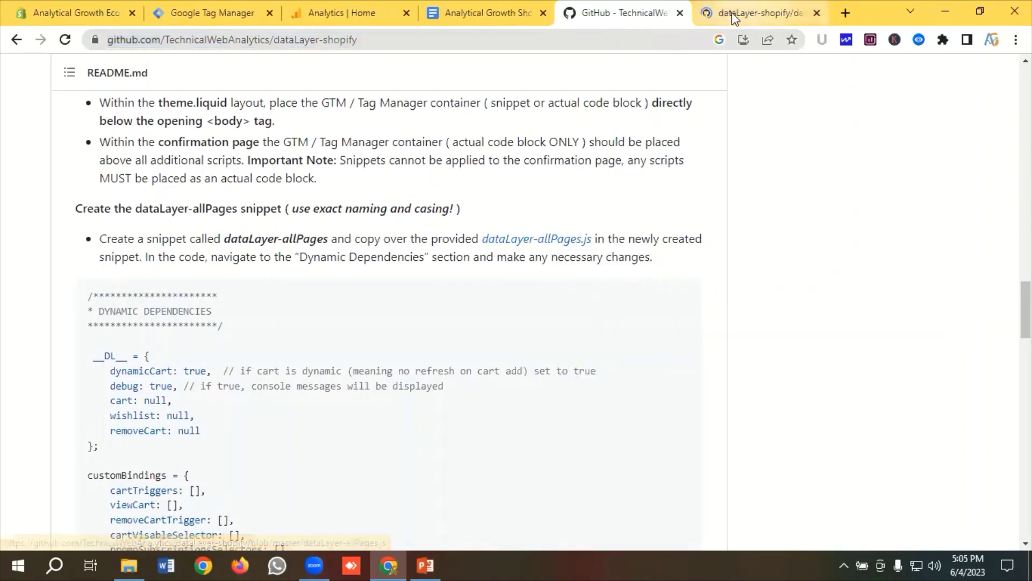
click(735, 15)
scroll(234, 306, down, 4)
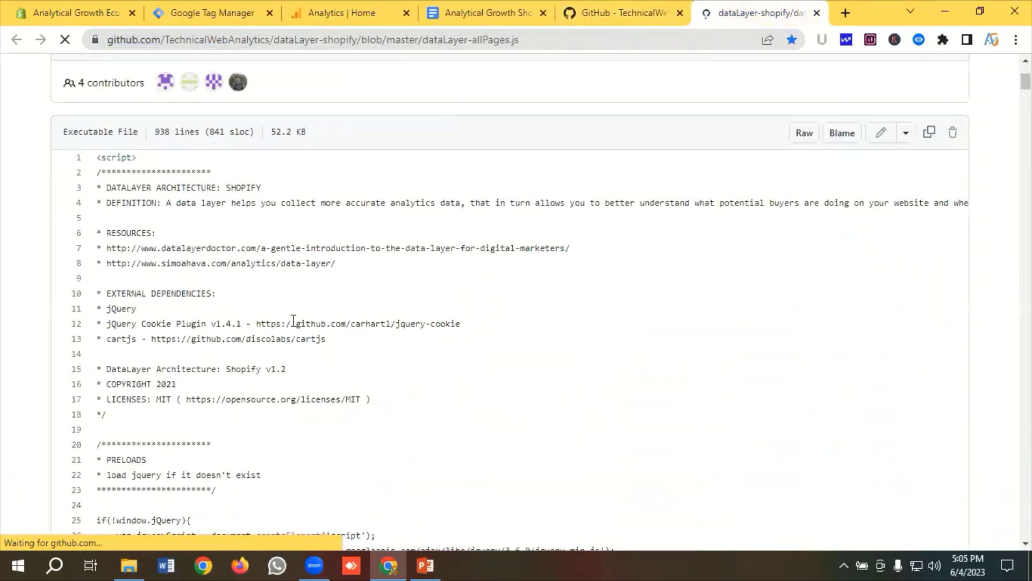
scroll(236, 307, down, 5)
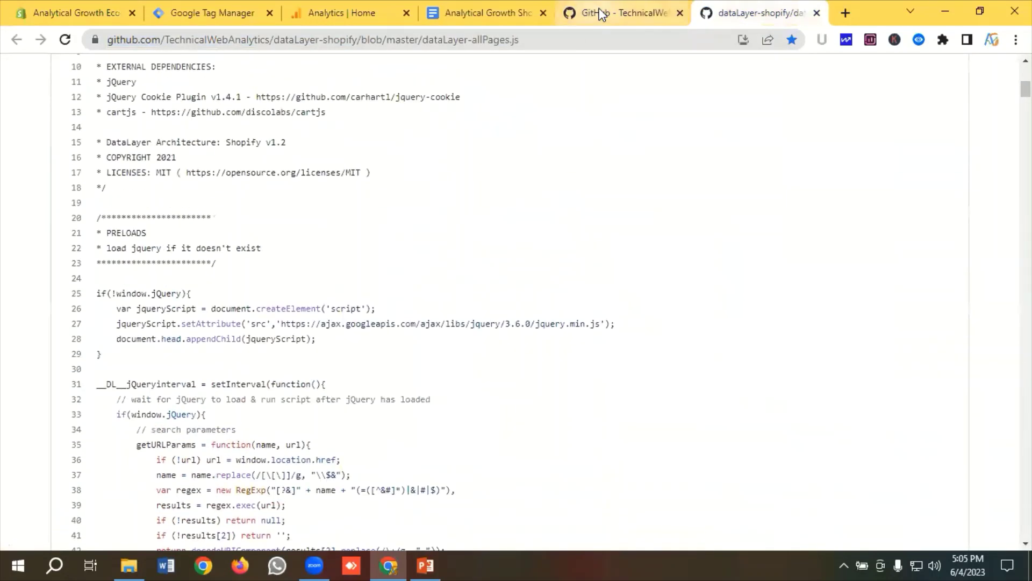
Review the theme.liquid include and confirmation page instructions in the GitHub README and the matching steps in the Google Docs document.
click(610, 13)
scroll(339, 242, down, 10)
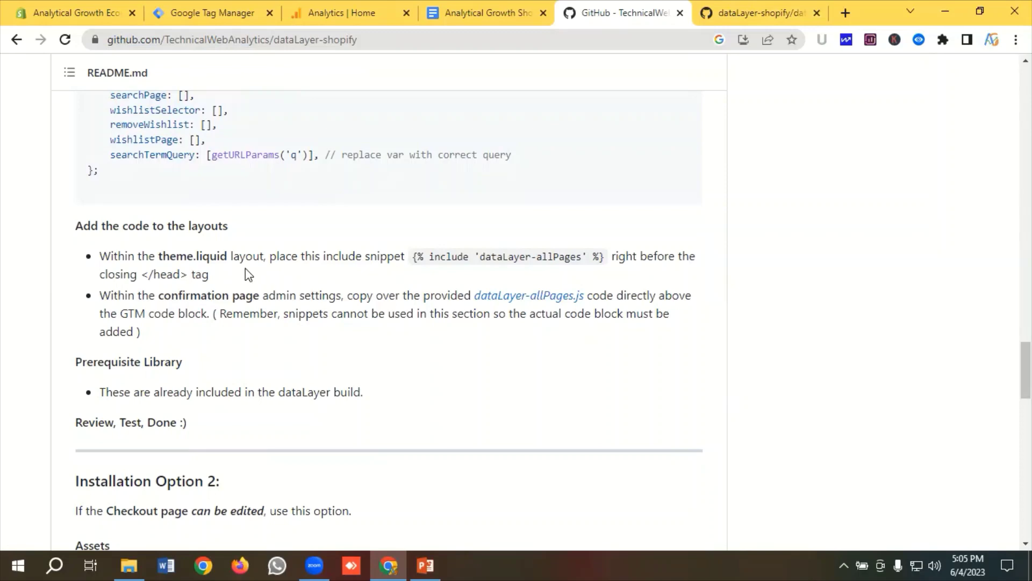
click(486, 13)
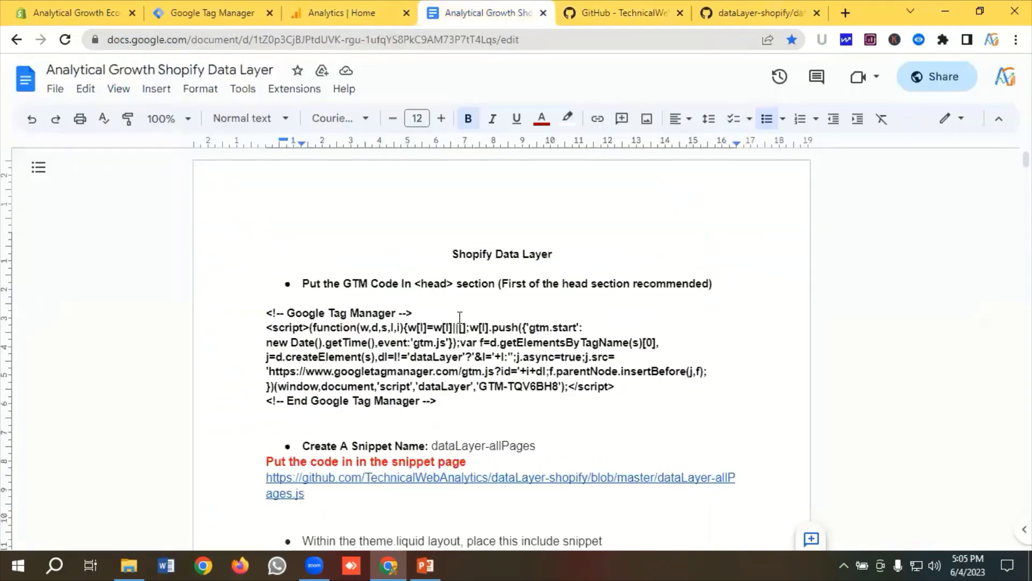
scroll(475, 269, down, 3)
scroll(537, 272, down, 3)
scroll(538, 274, up, 5)
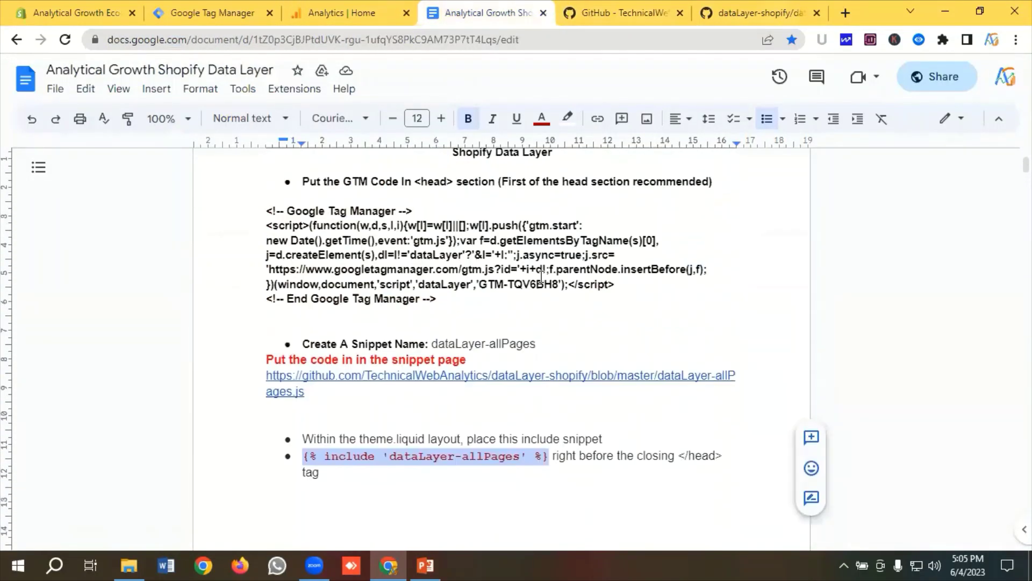
Switch to the Shopify admin and open the Dawn theme's code with the theme.liquid layout file.
click(52, 2)
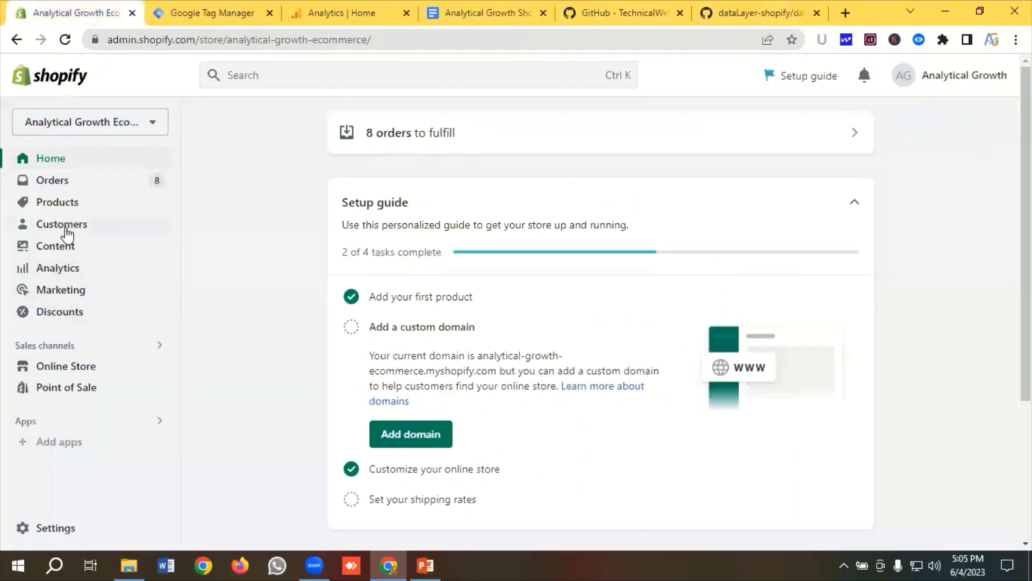
scroll(66, 236, down, 1)
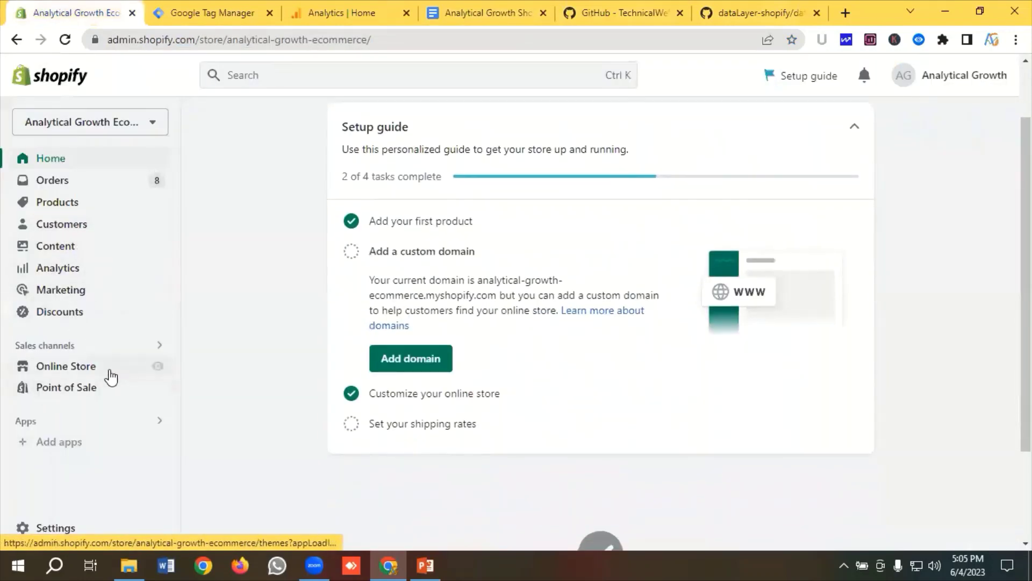
click(81, 367)
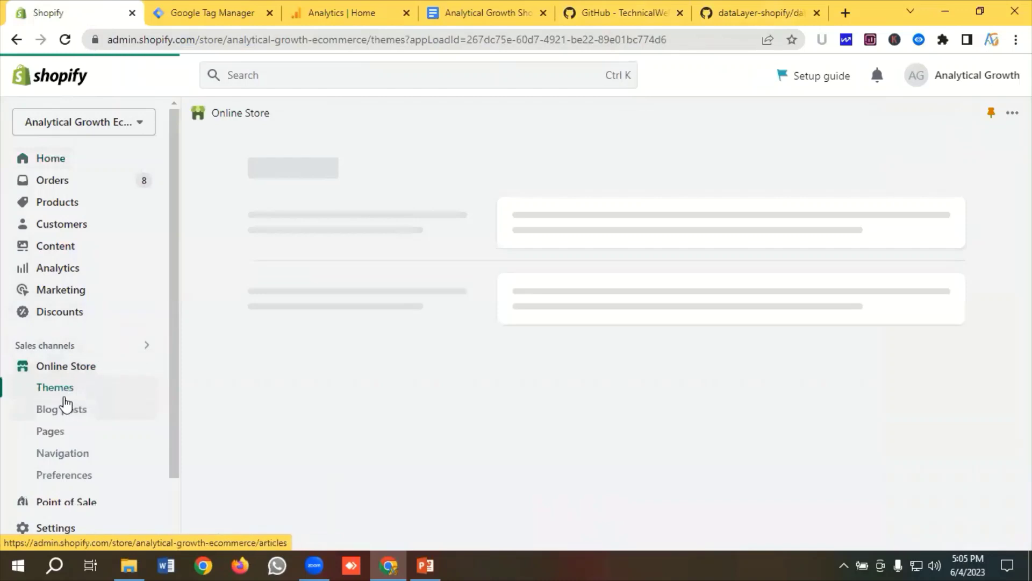
click(64, 389)
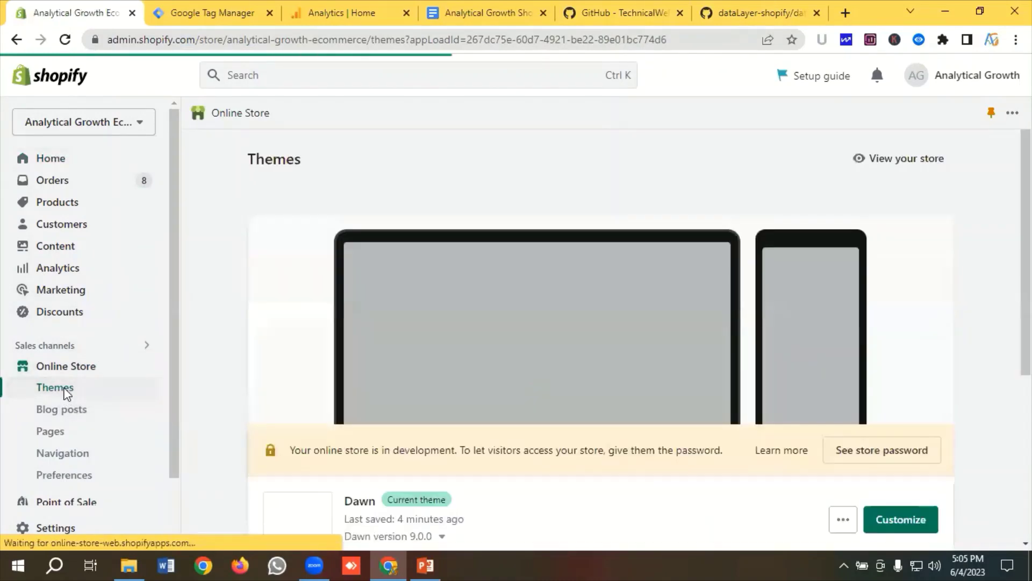
scroll(882, 312, down, 4)
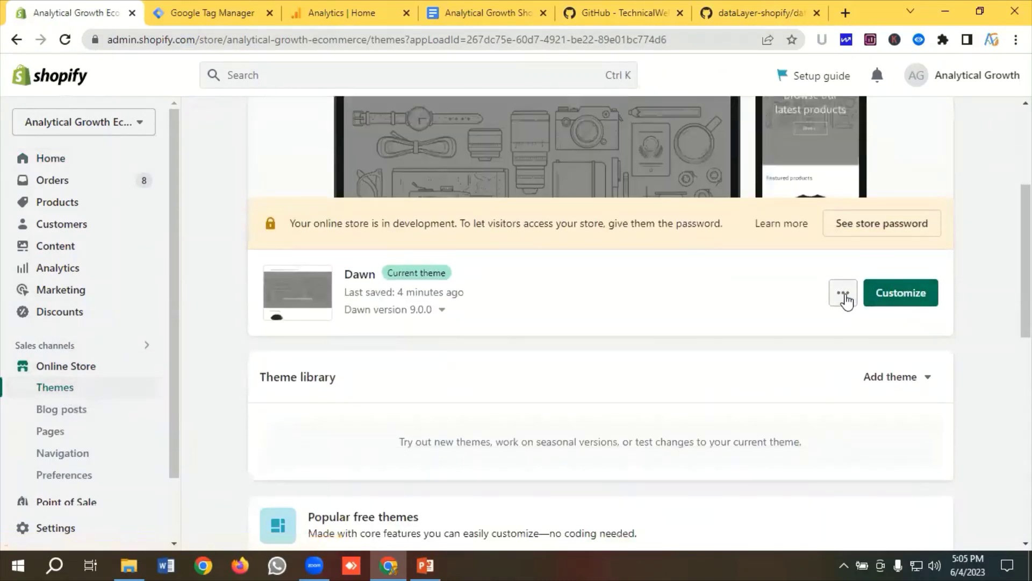
click(843, 295)
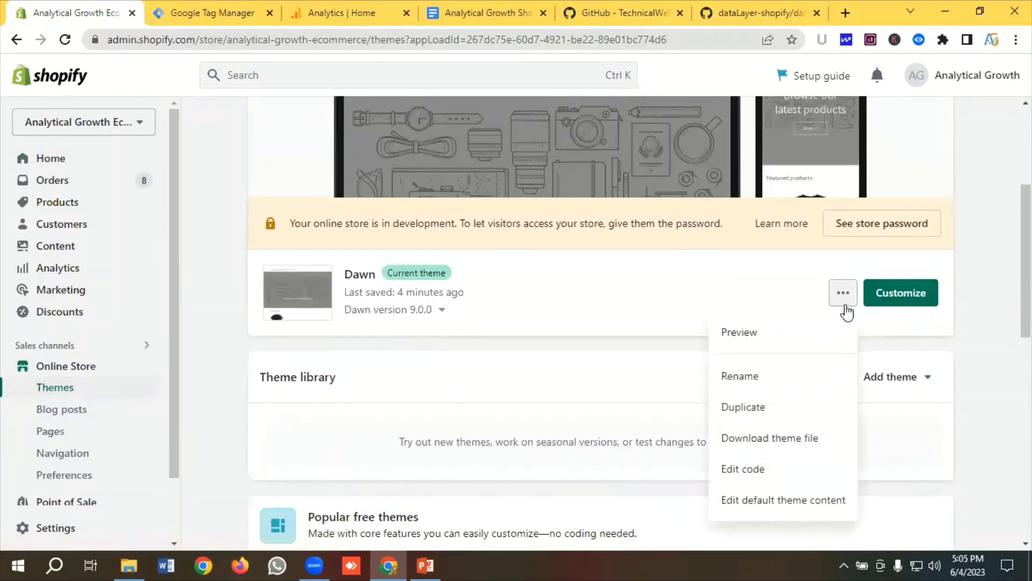
click(746, 471)
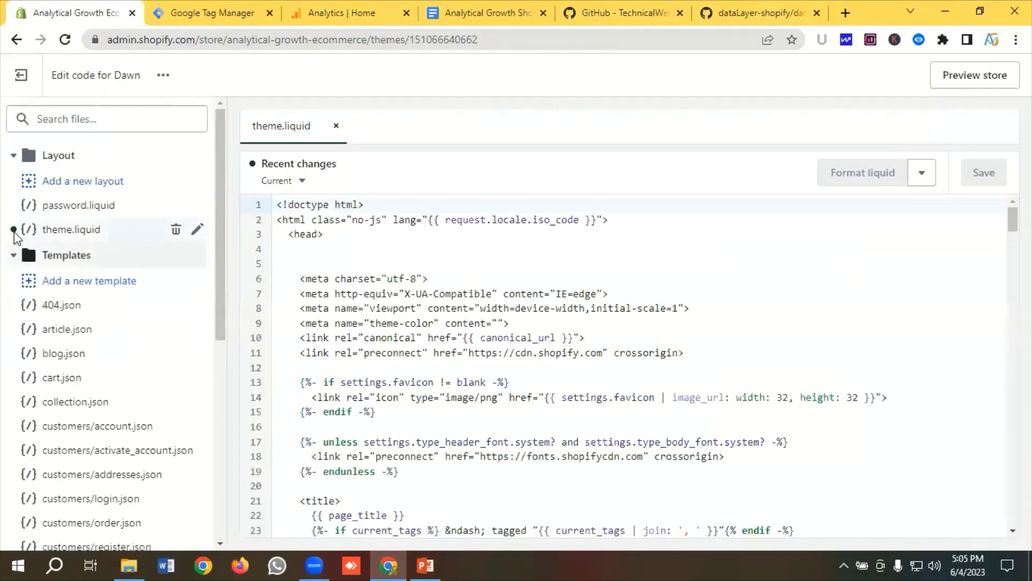
click(76, 236)
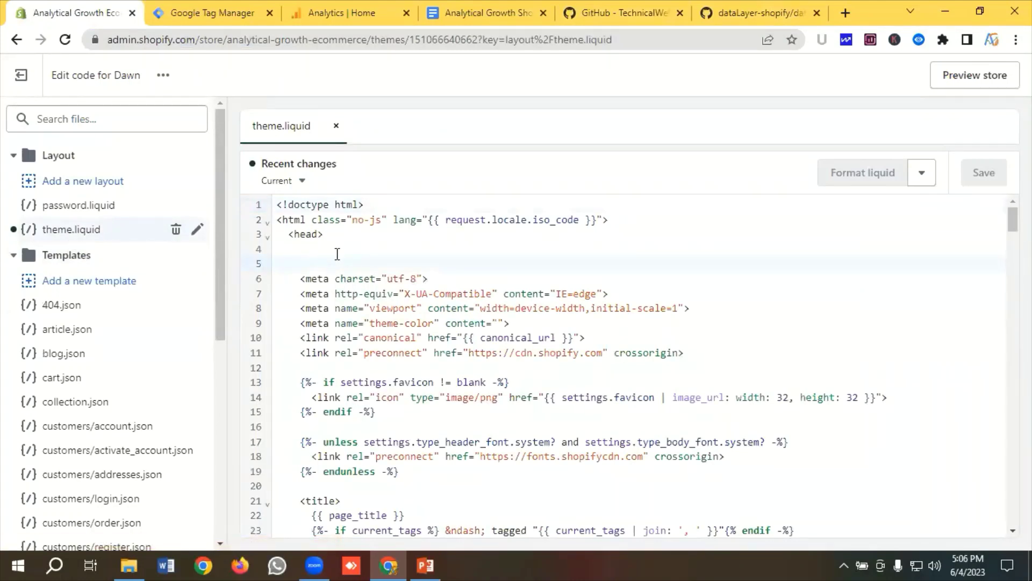
Copy the head code from Google Tag Manager, paste it below the opening <head> tag of theme.liquid in Shopify, and save.
click(206, 8)
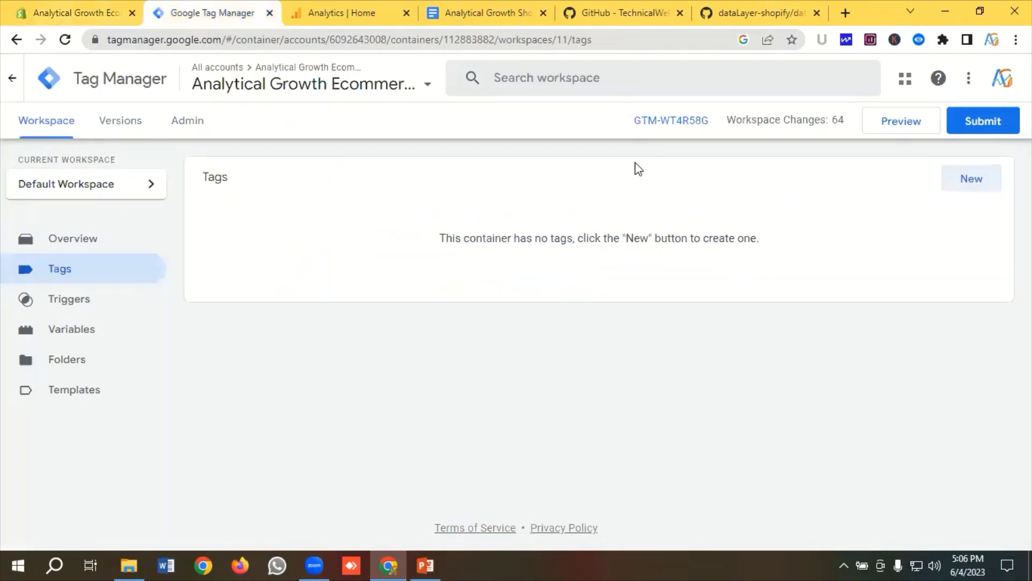
click(676, 119)
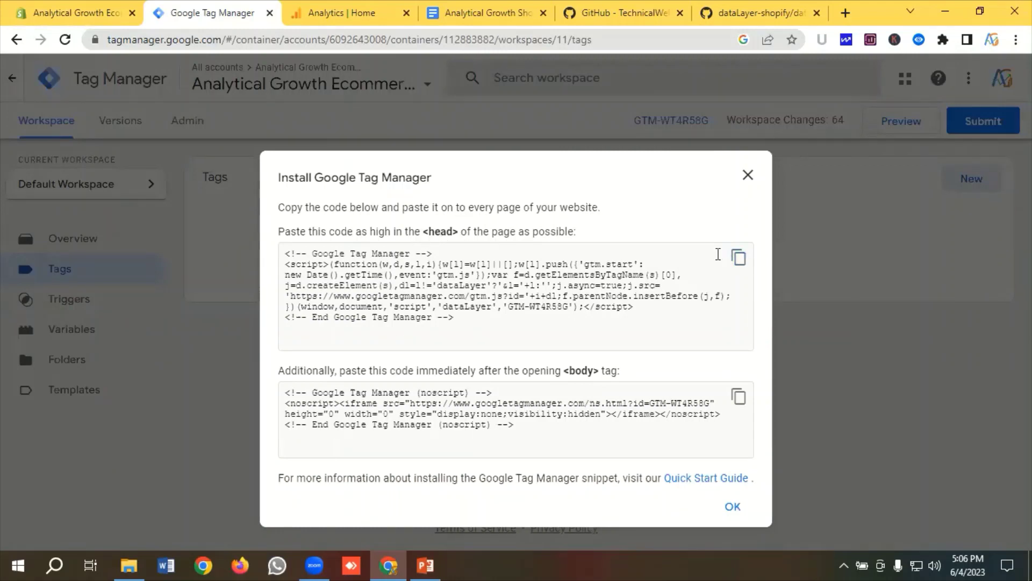
click(738, 258)
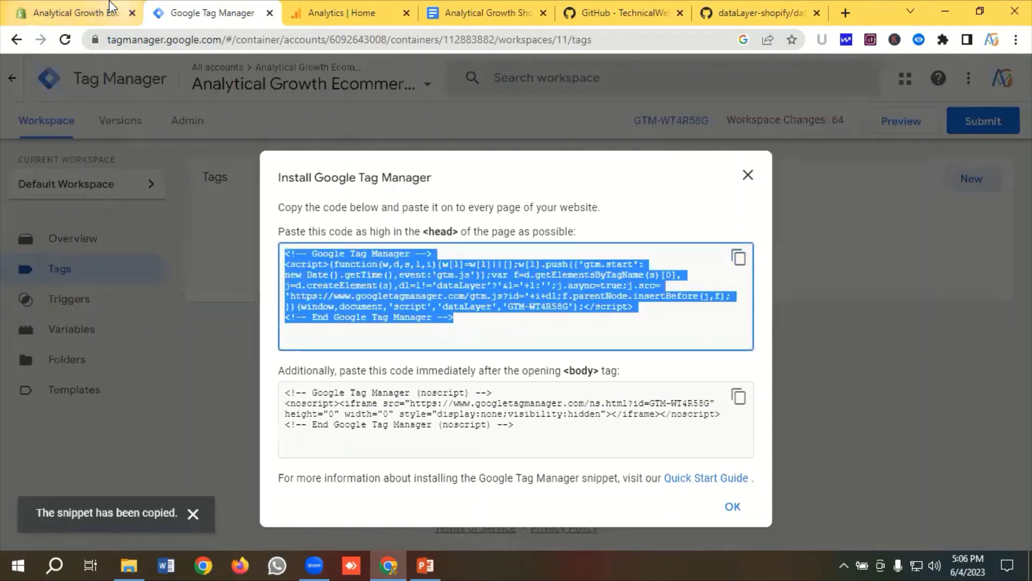
click(81, 13)
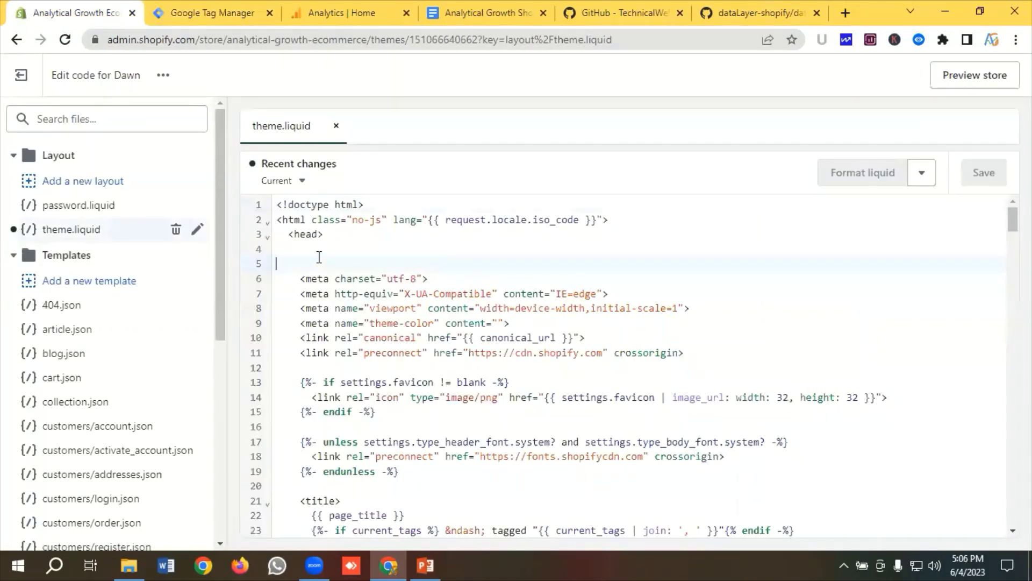
key(ctrl+v)
click(986, 174)
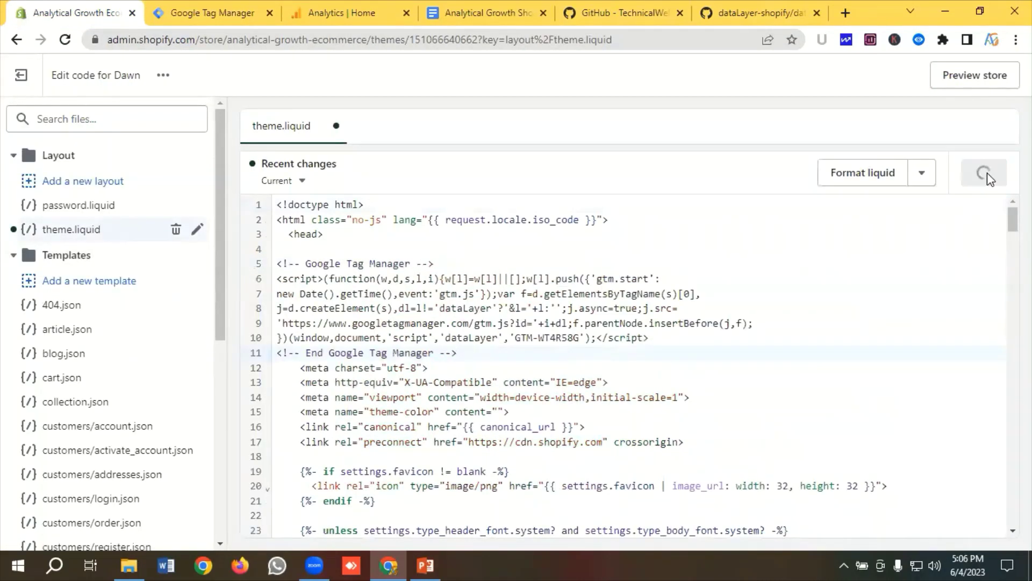
Copy the noscript code from Google Tag Manager, paste it directly below the opening <body> tag of theme.liquid, and save.
click(209, 13)
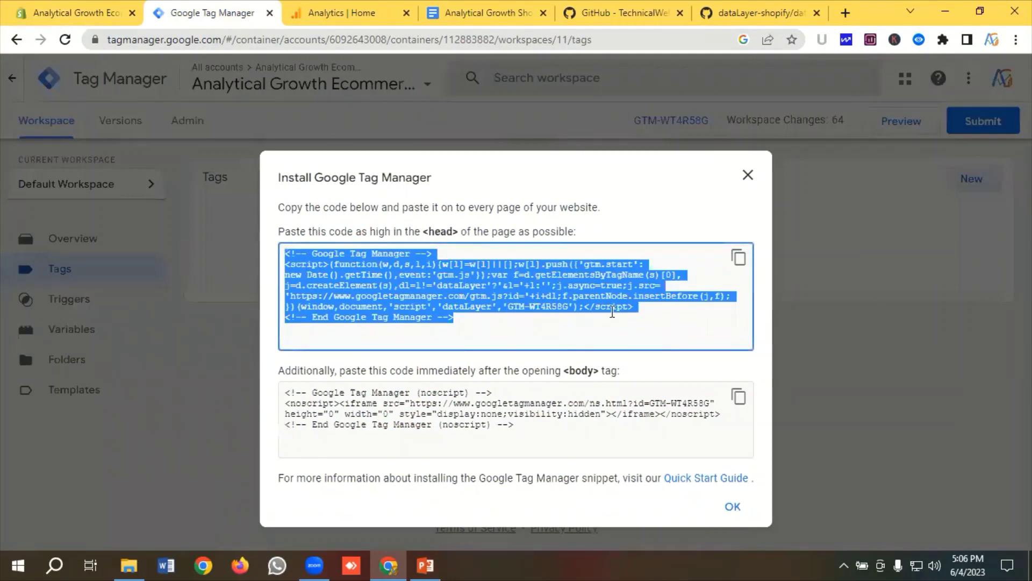
click(738, 396)
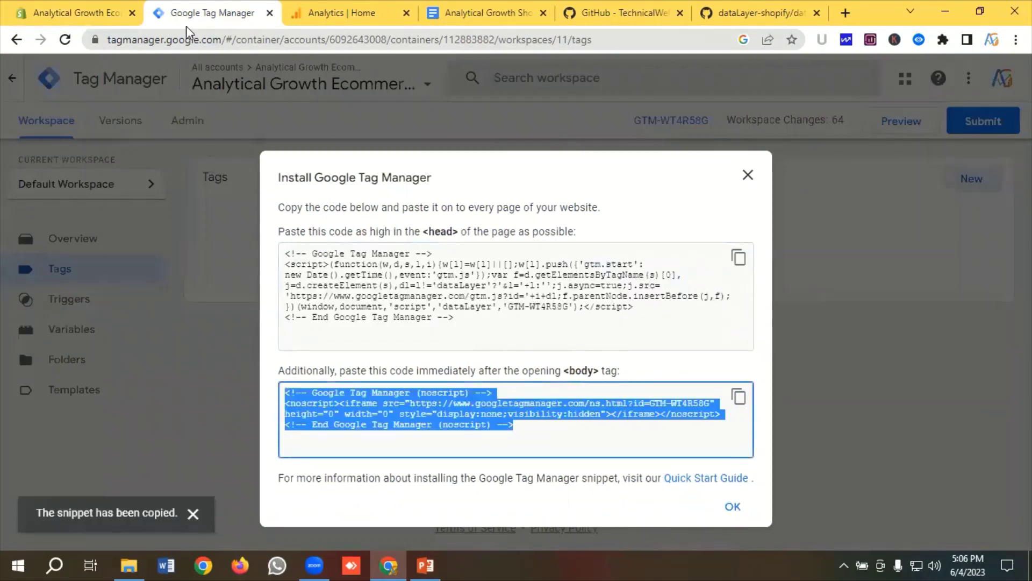
click(76, 13)
scroll(417, 225, down, 5)
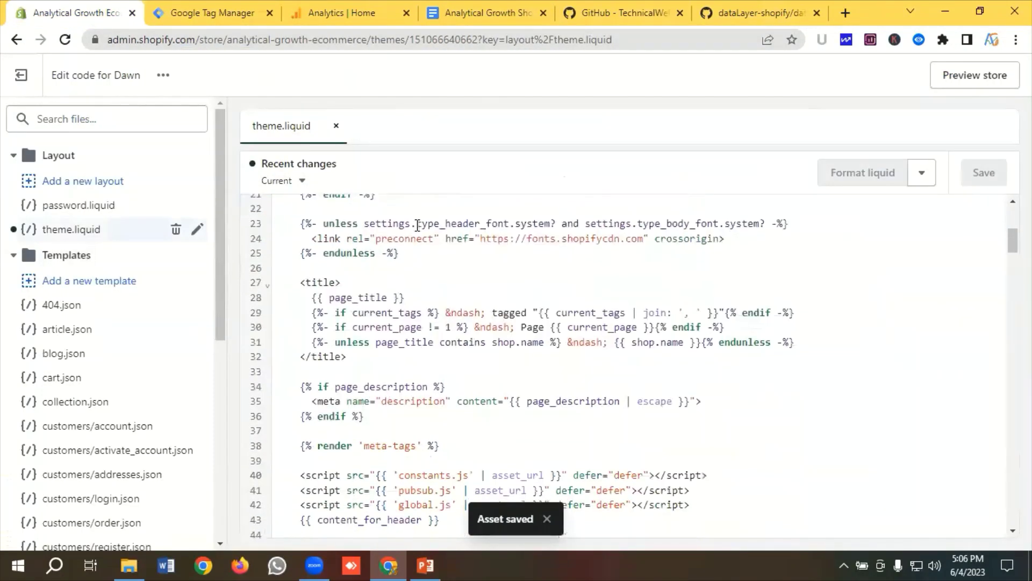
scroll(418, 224, down, 20)
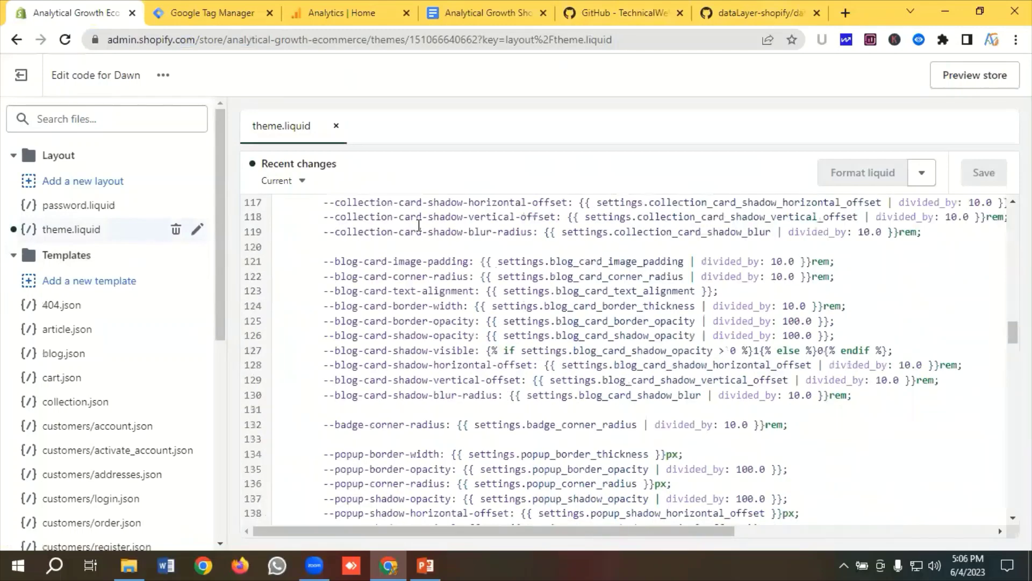
scroll(419, 225, down, 20)
scroll(419, 225, down, 13)
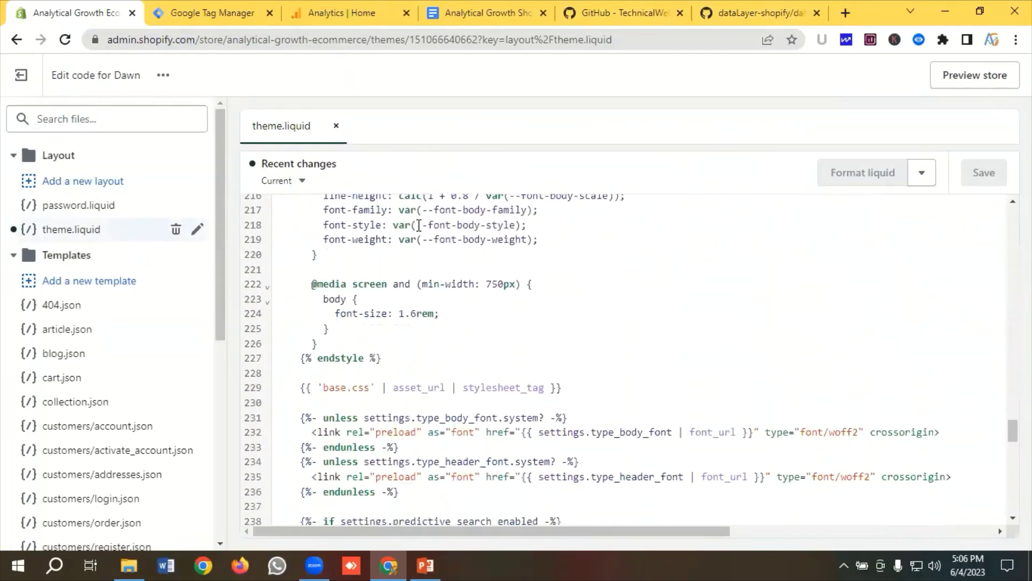
scroll(419, 225, down, 1)
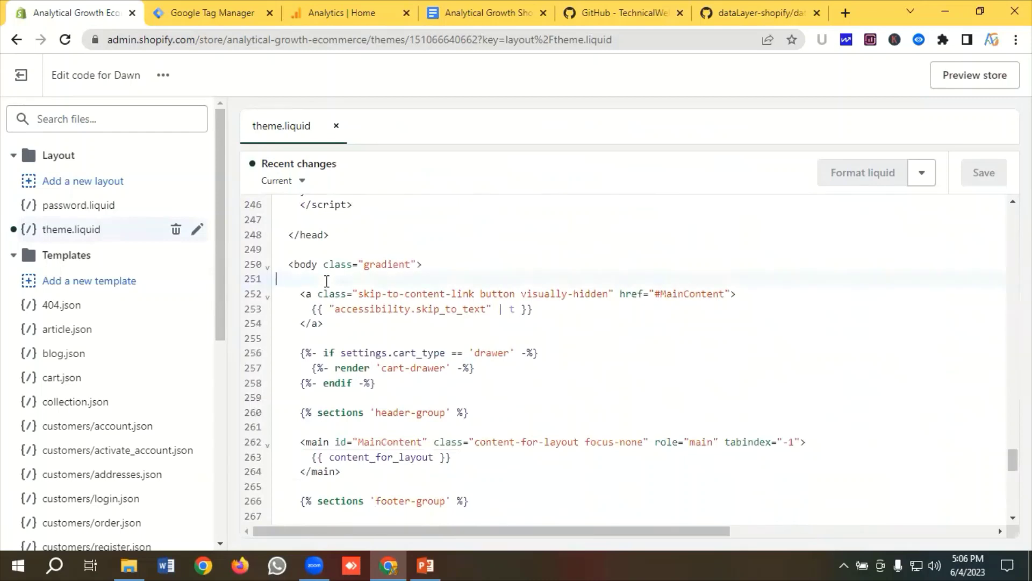
key(ctrl+v)
click(983, 178)
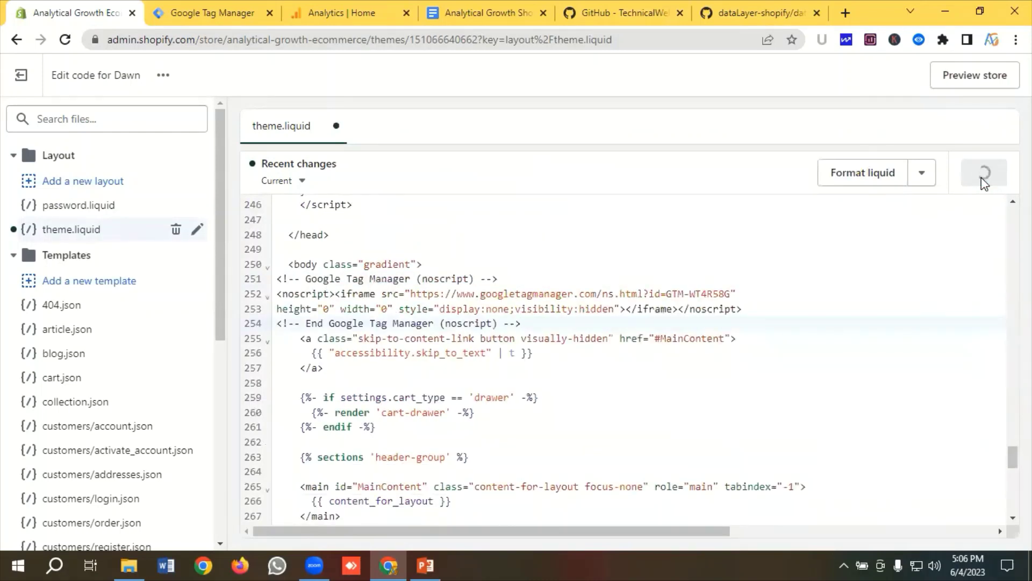
Check the snippet step in the Google Docs document and start a new snippet in the Dawn theme's code in the Shopify admin.
click(491, 12)
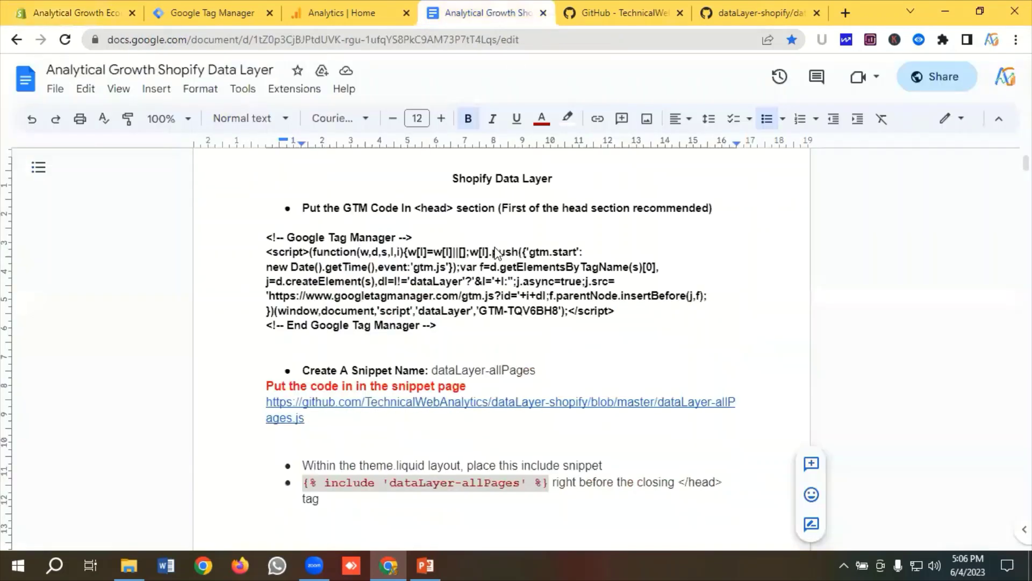
scroll(459, 250, down, 3)
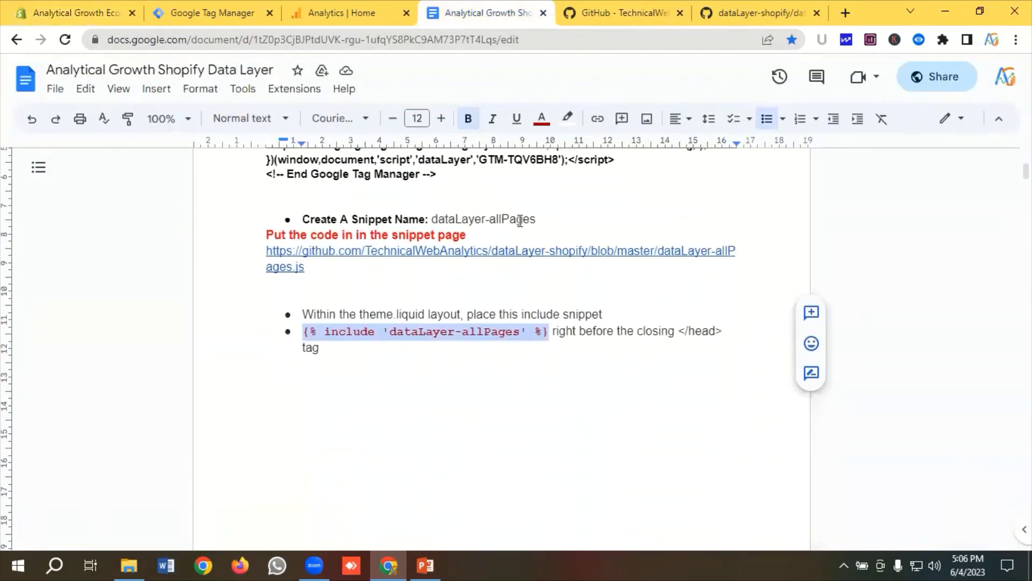
click(75, 2)
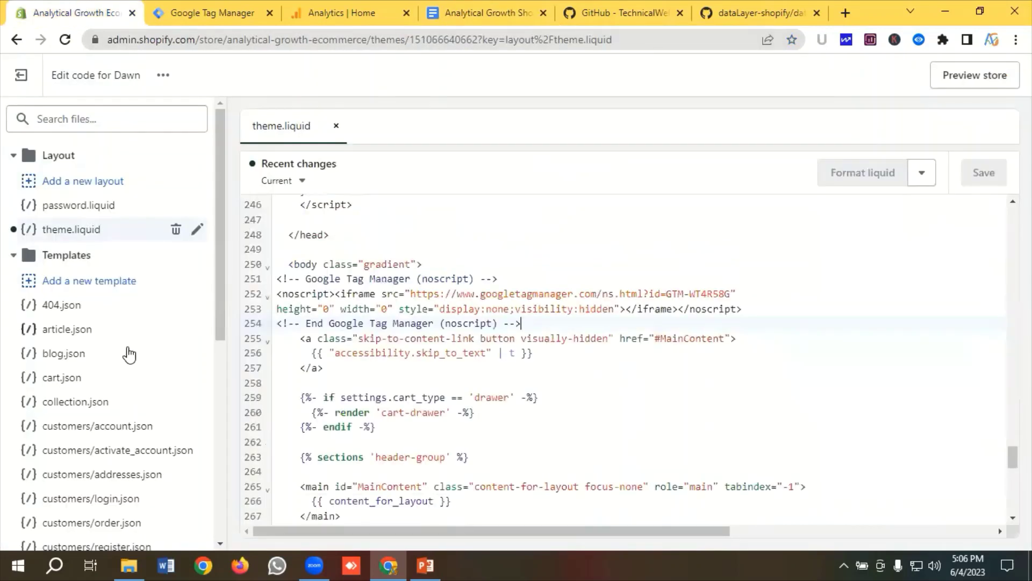
scroll(108, 350, down, 3)
scroll(87, 347, down, 4)
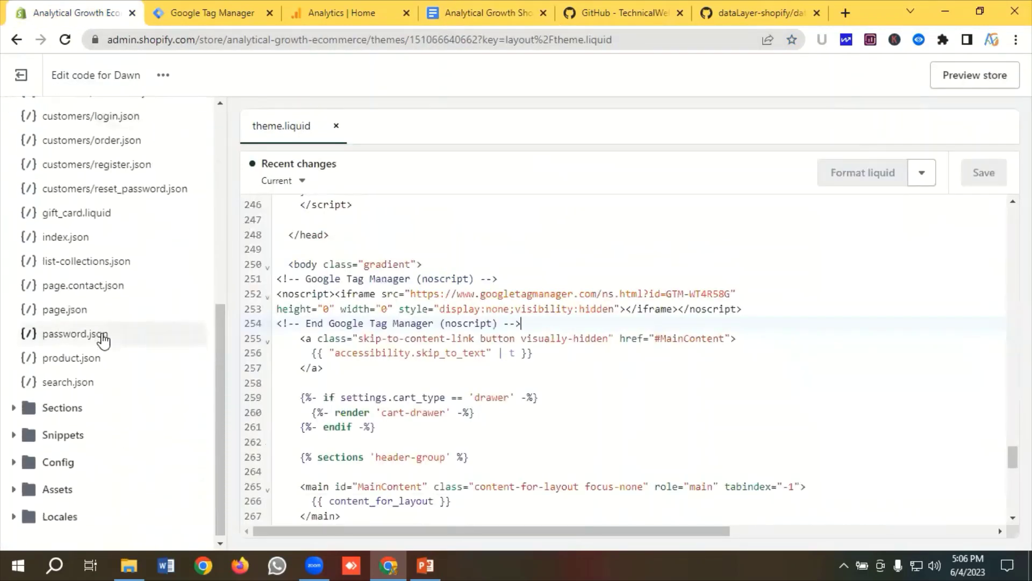
click(63, 432)
scroll(102, 413, down, 1)
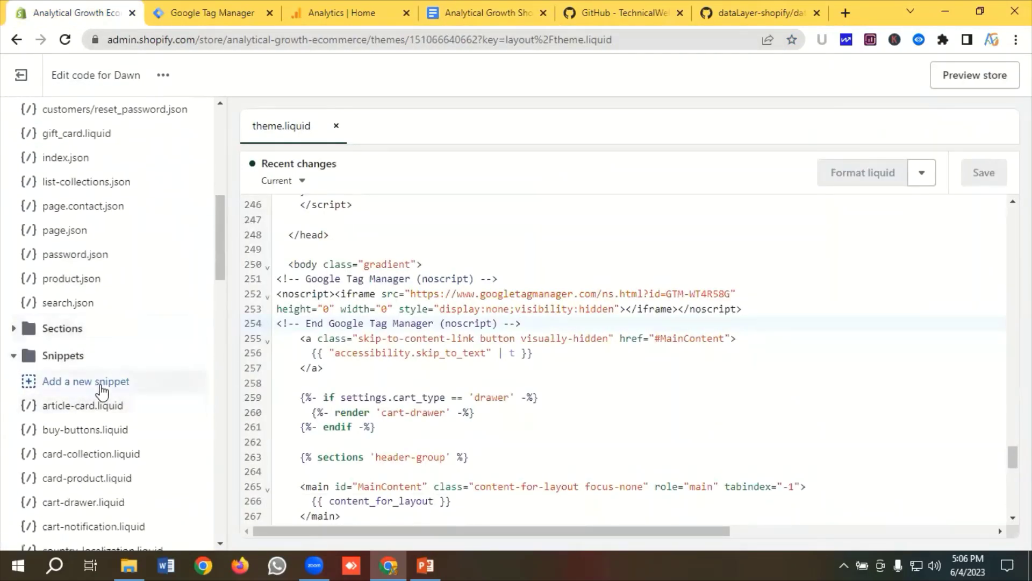
click(94, 388)
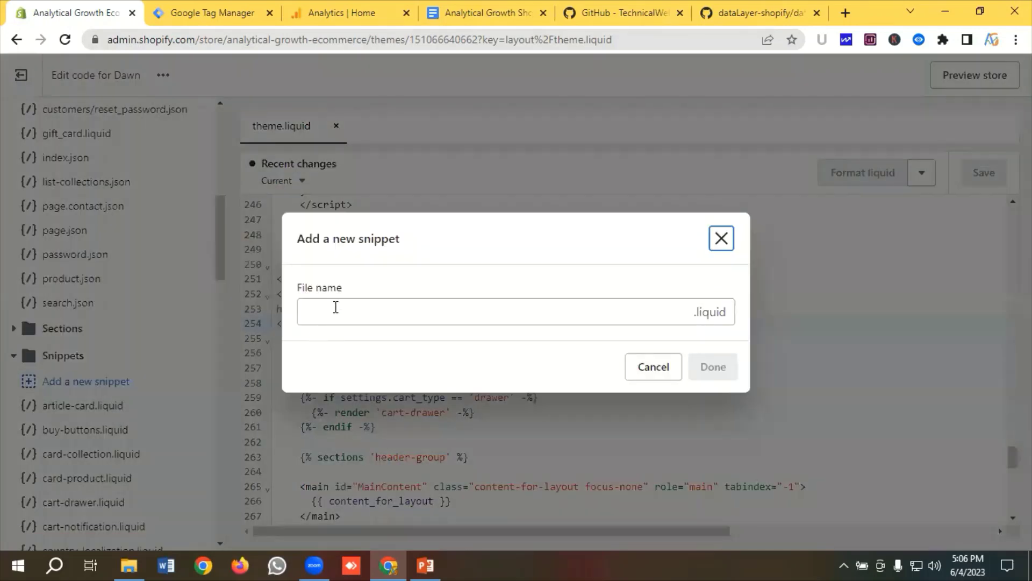
click(336, 307)
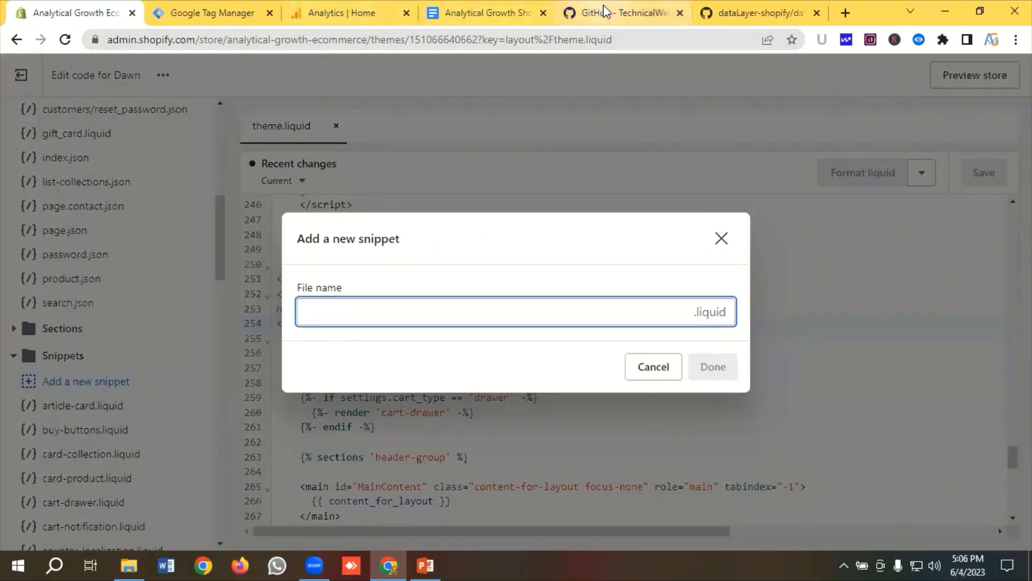
Copy the snippet name from the GitHub README and create the new Shopify snippet as dataLayer-allPages.
click(618, 12)
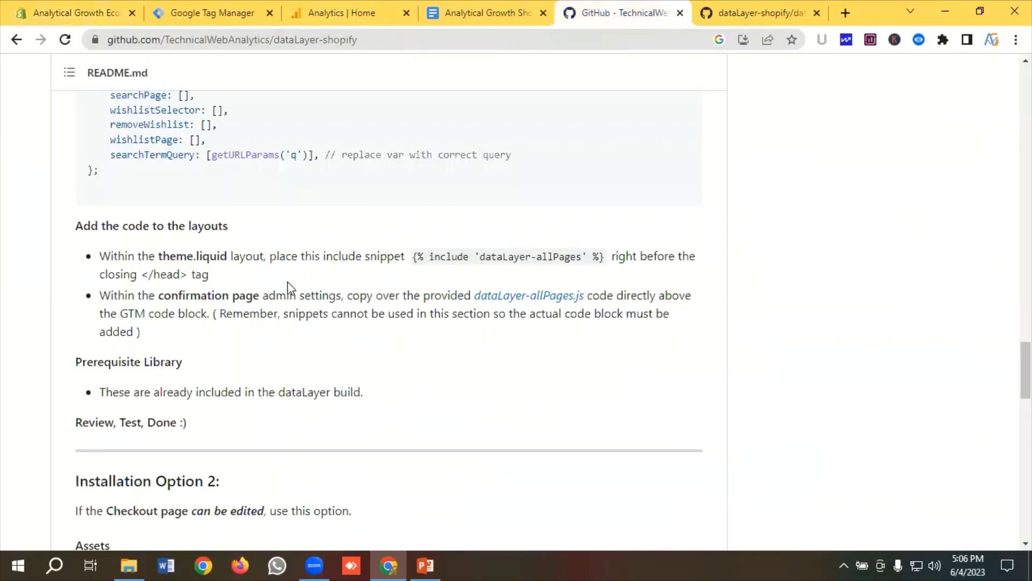
scroll(275, 289, down, 2)
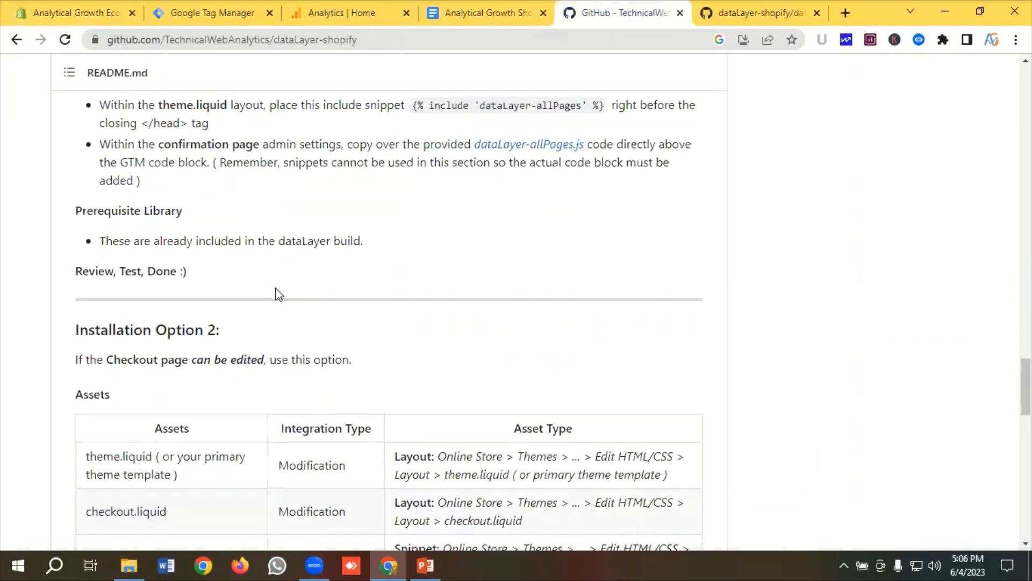
scroll(275, 288, up, 10)
scroll(278, 288, up, 3)
scroll(234, 232, down, 2)
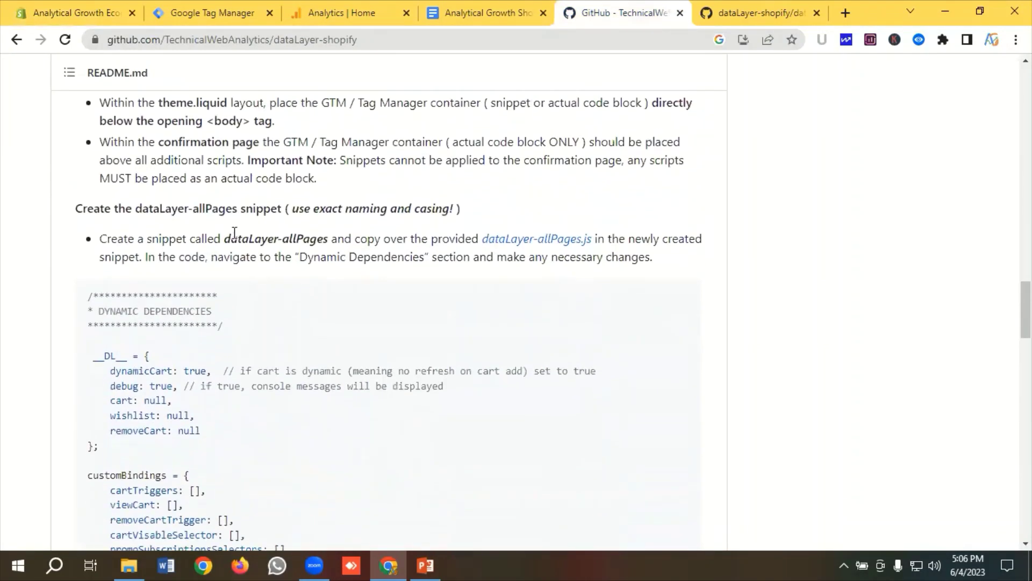
drag(227, 239, 329, 239)
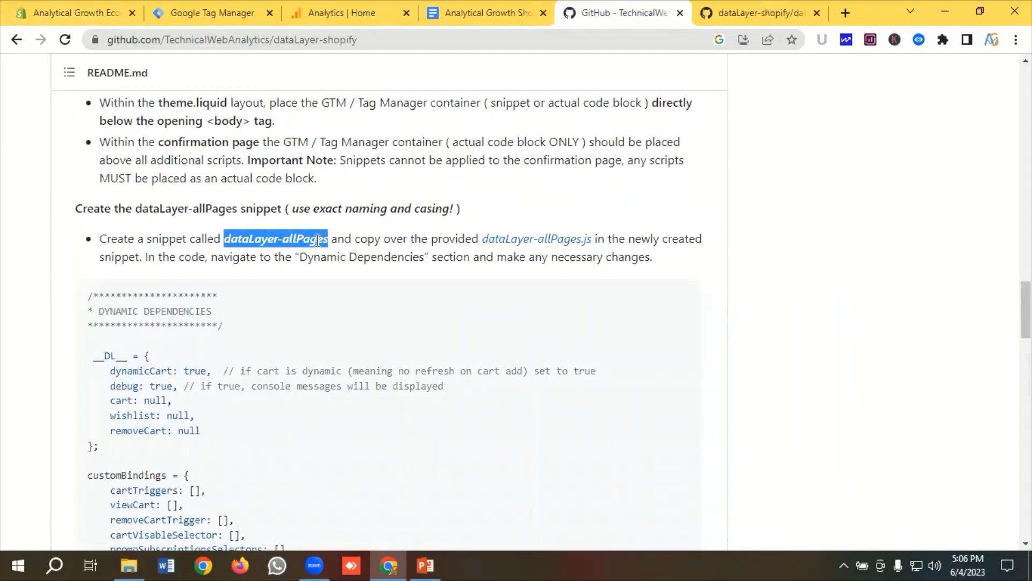
right_click(329, 242)
click(339, 248)
click(70, 13)
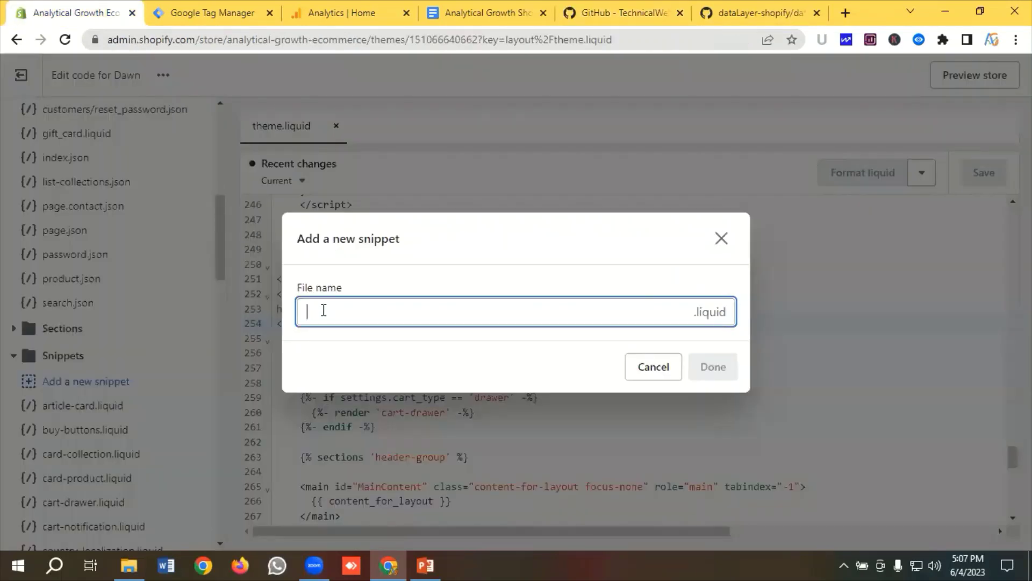
text(dataLayer-allPages)
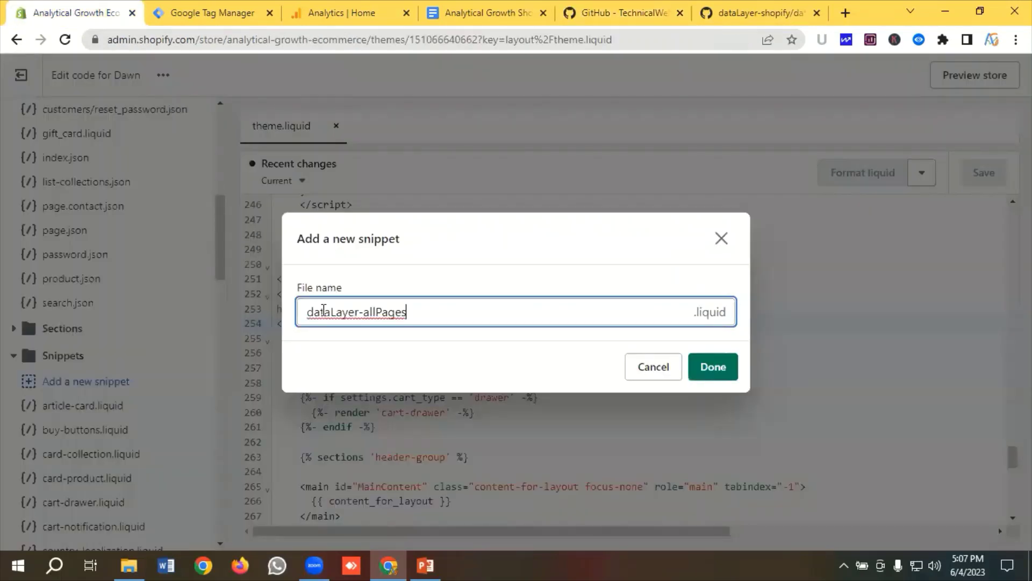
click(704, 371)
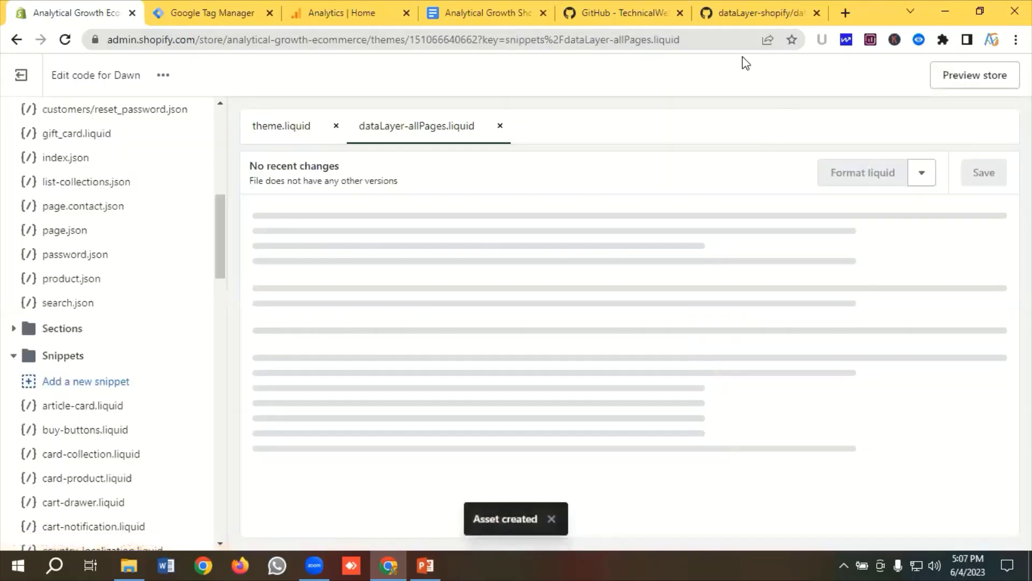
Open the dataLayer-allPages.js file linked in the GitHub README in a separate browser tab and go to its code.
click(619, 10)
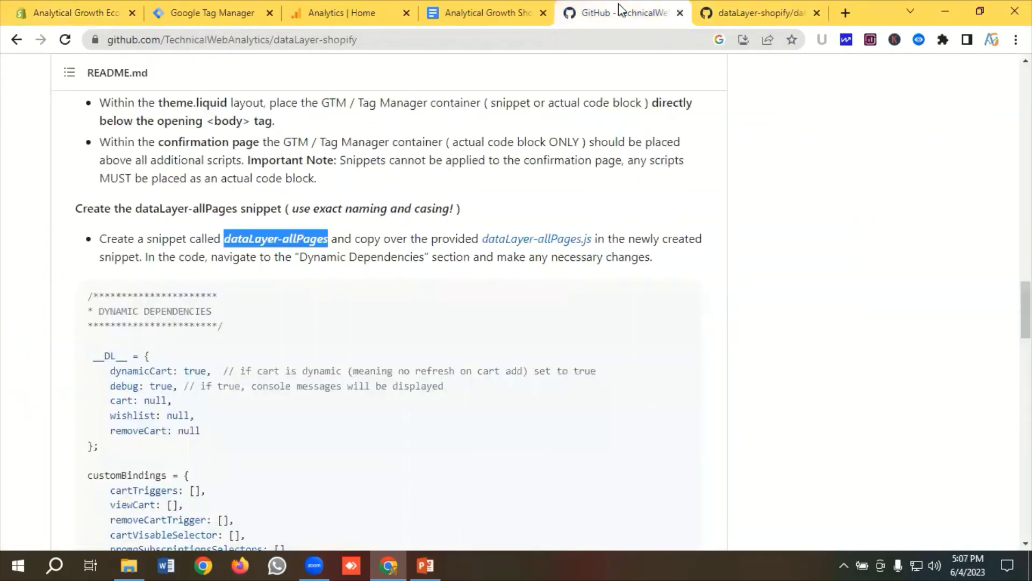
right_click(521, 243)
click(560, 253)
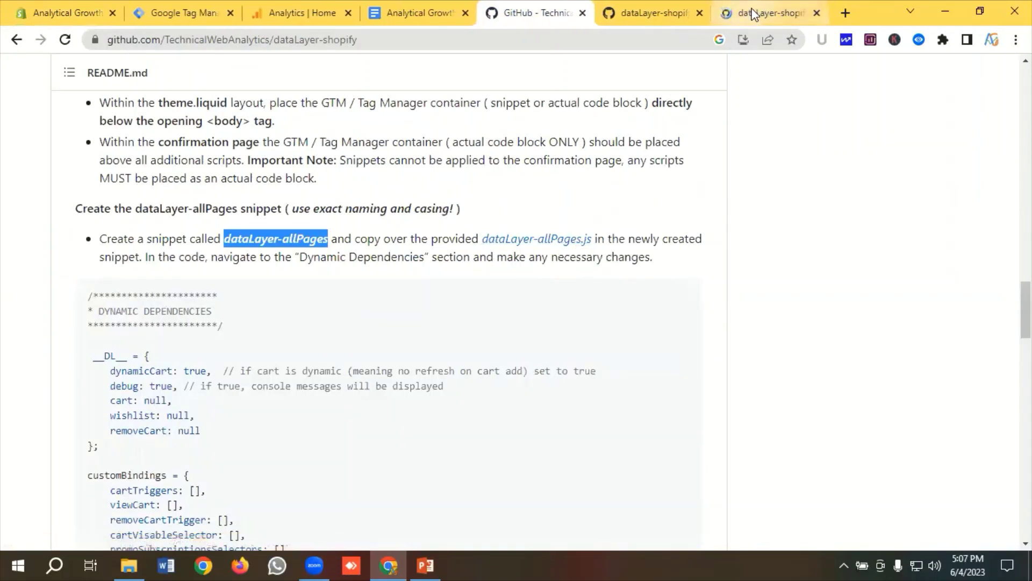
click(754, 19)
scroll(296, 244, down, 4)
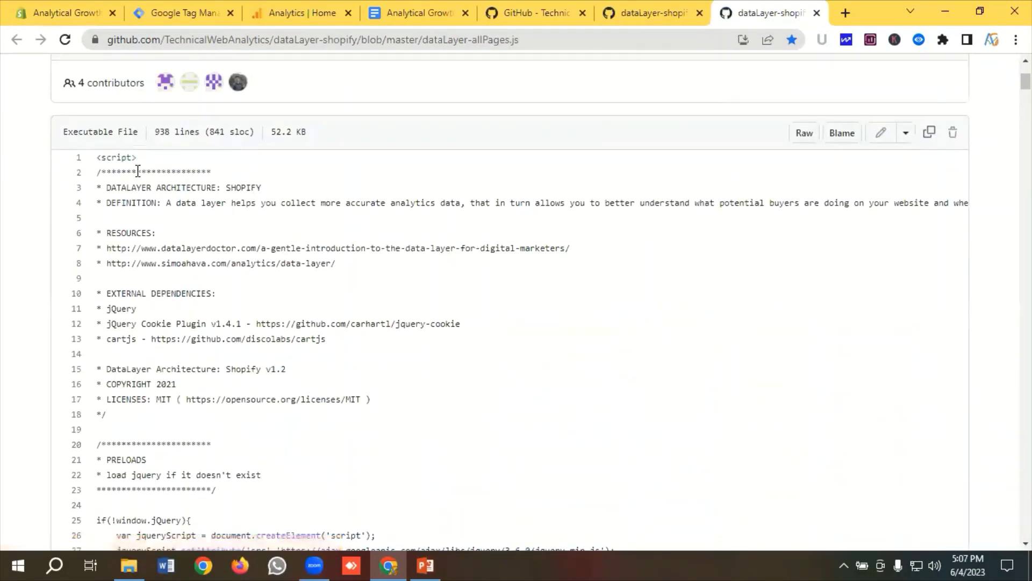
Copy the entire dataLayer-allPages.js code on GitHub, from the opening <script> tag to the closing </script> tag.
drag(97, 157, 290, 495)
scroll(376, 314, down, 20)
scroll(289, 335, down, 20)
scroll(322, 344, down, 20)
scroll(417, 364, down, 20)
scroll(328, 371, down, 20)
scroll(325, 369, down, 20)
scroll(364, 376, down, 20)
scroll(362, 382, down, 13)
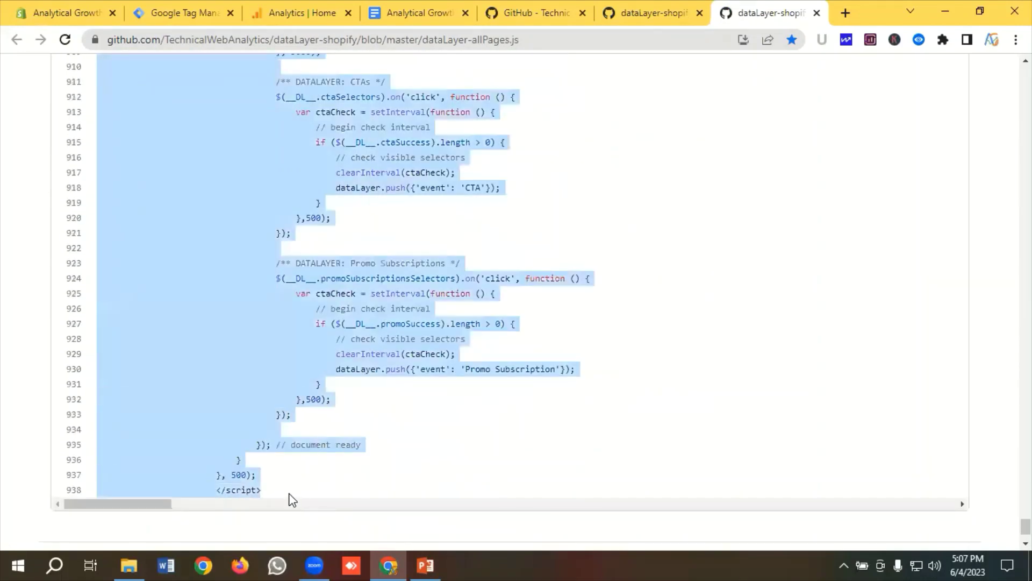
right_click(266, 336)
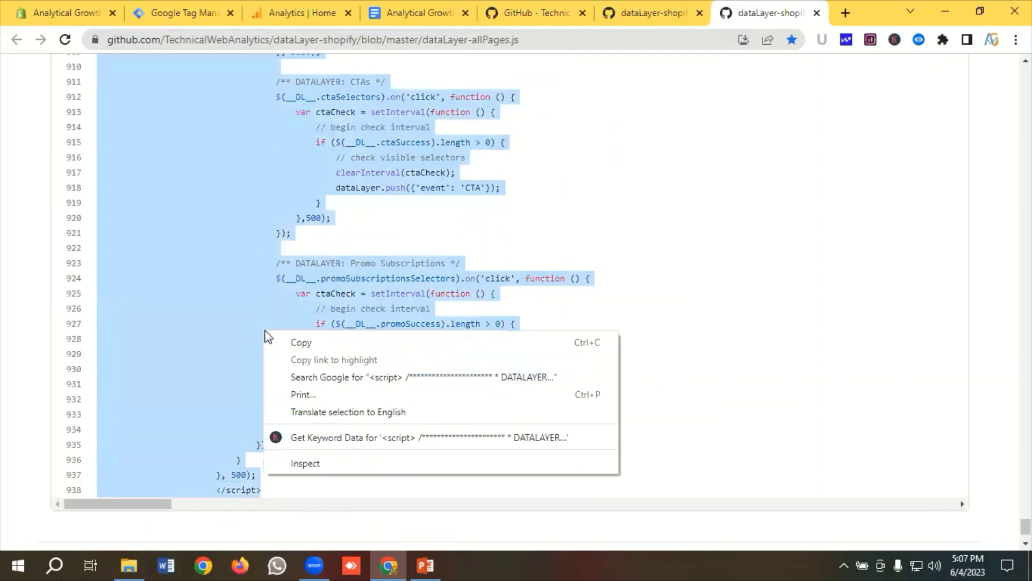
click(298, 345)
Paste the copied script into the empty dataLayer-allPages.liquid snippet in Shopify and save the file.
click(52, 4)
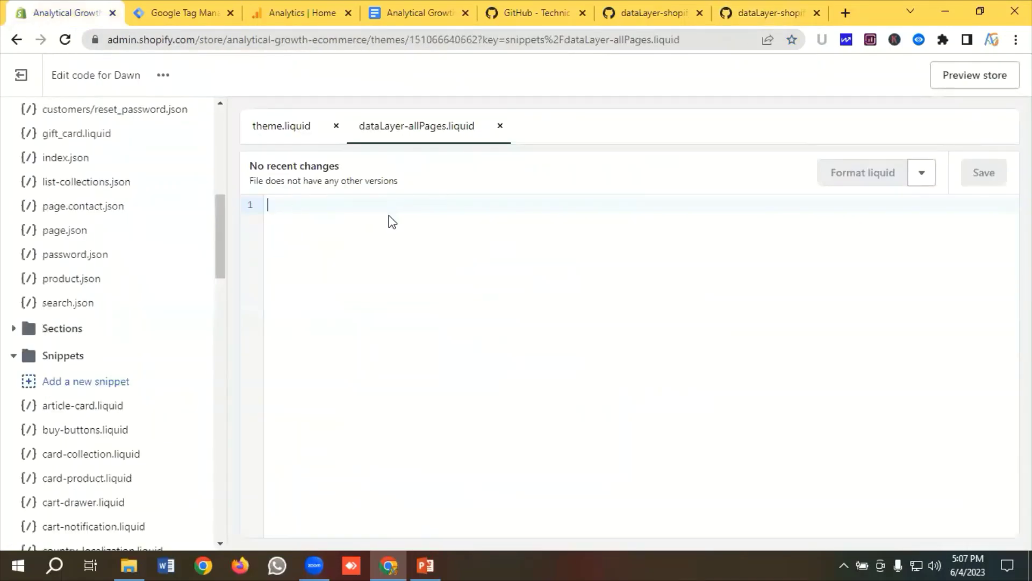
key(ctrl+v)
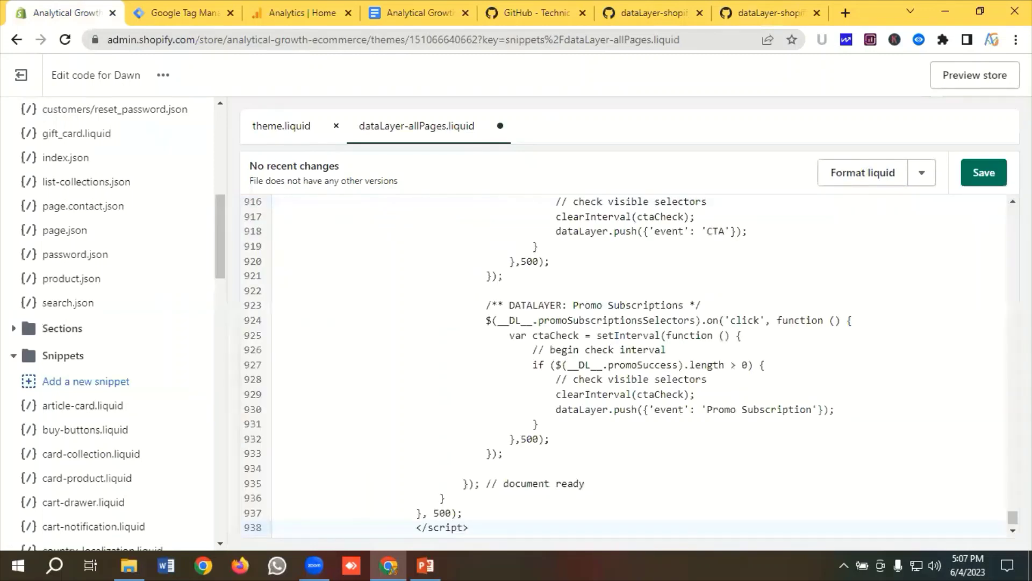
click(990, 174)
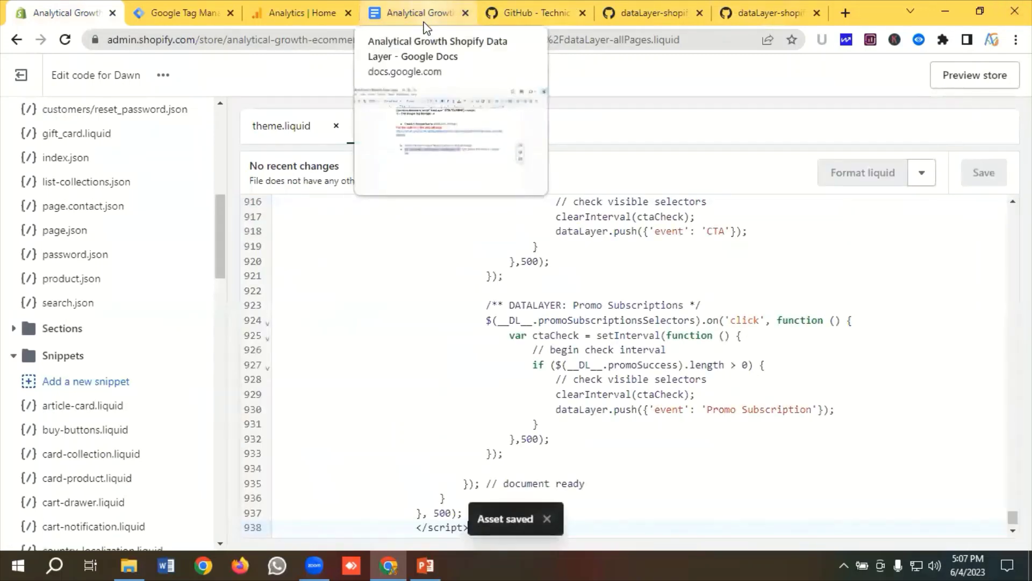
Check the include step in the Google Docs document and copy {% include 'dataLayer-allPages' %} from the GitHub README.
click(419, 16)
scroll(430, 253, down, 3)
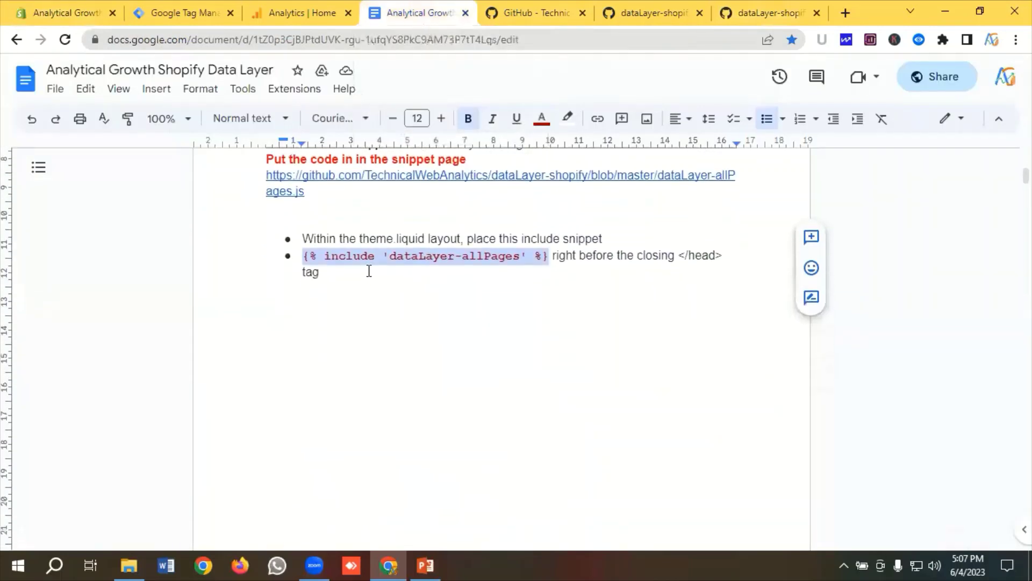
click(316, 271)
drag(343, 258, 536, 259)
click(544, 6)
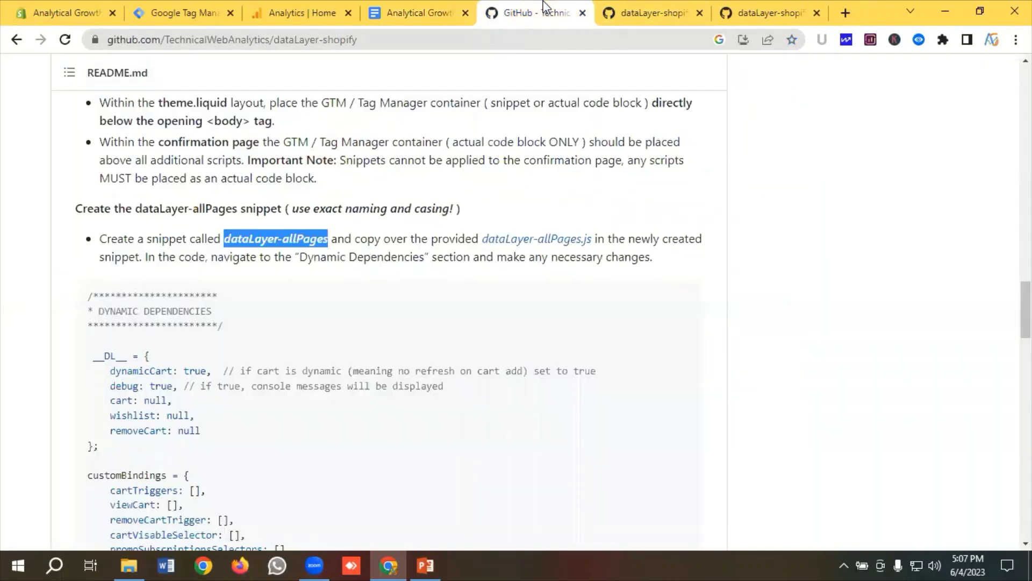
scroll(328, 238, down, 10)
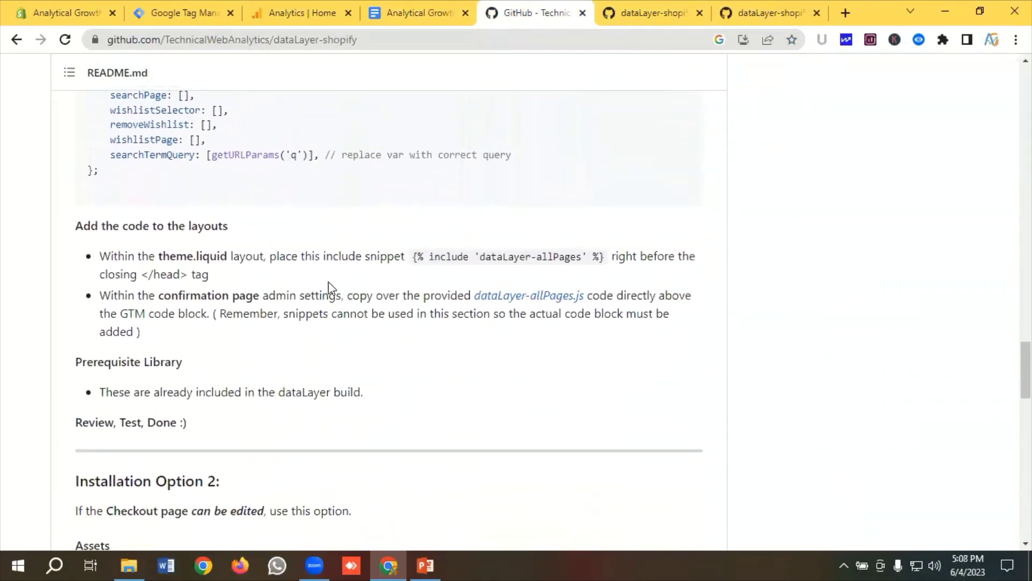
drag(435, 256, 600, 256)
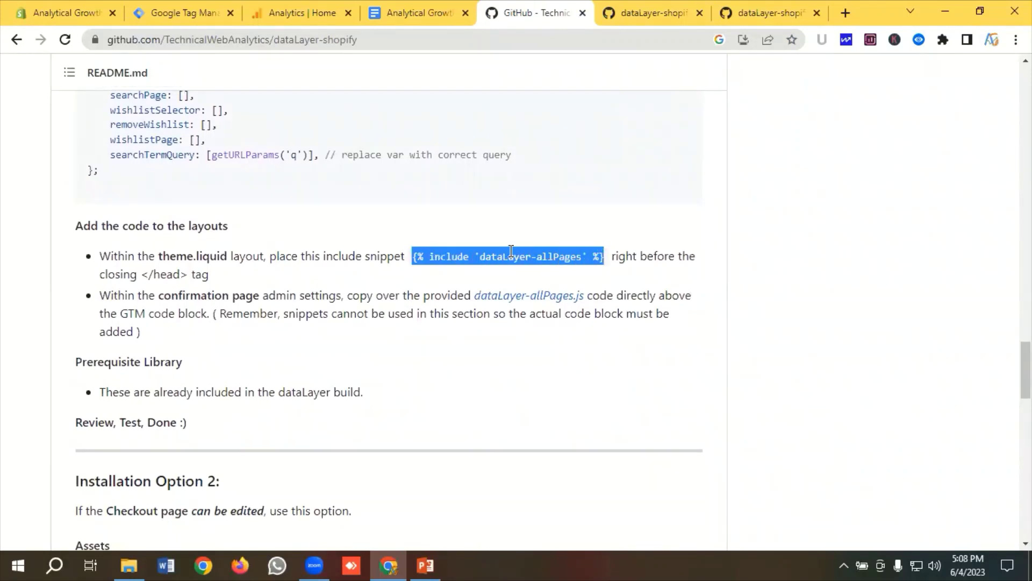
right_click(536, 259)
click(544, 264)
Paste {% include 'dataLayer-allPages' %} right before the closing </head> tag of theme.liquid in Shopify and save.
click(75, 12)
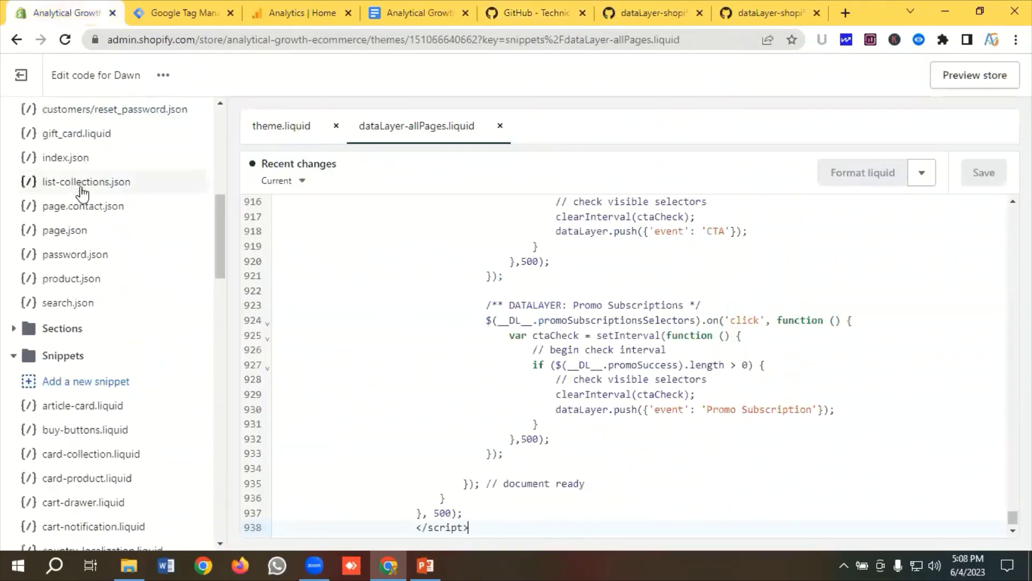
scroll(86, 199, up, 9)
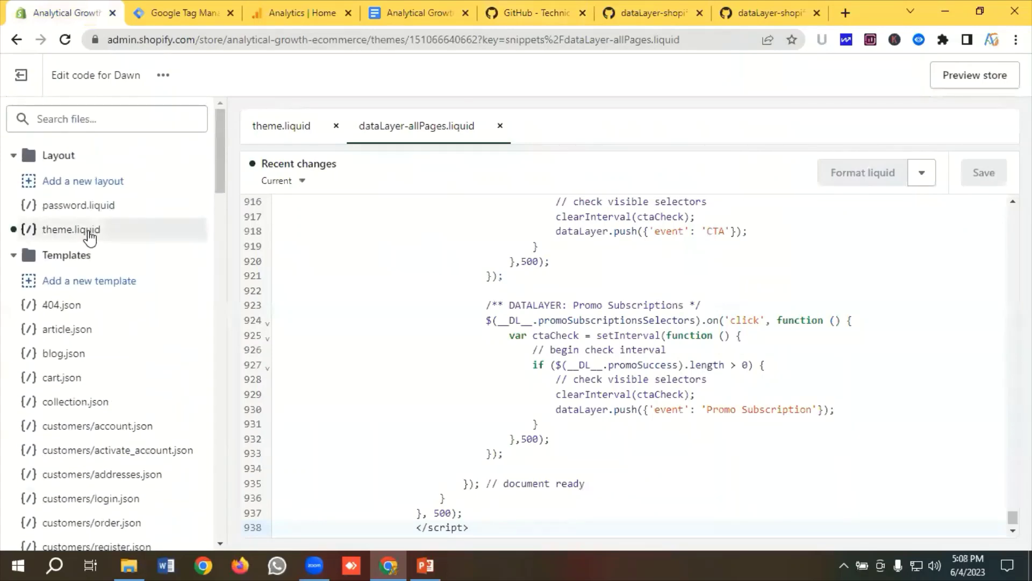
click(72, 230)
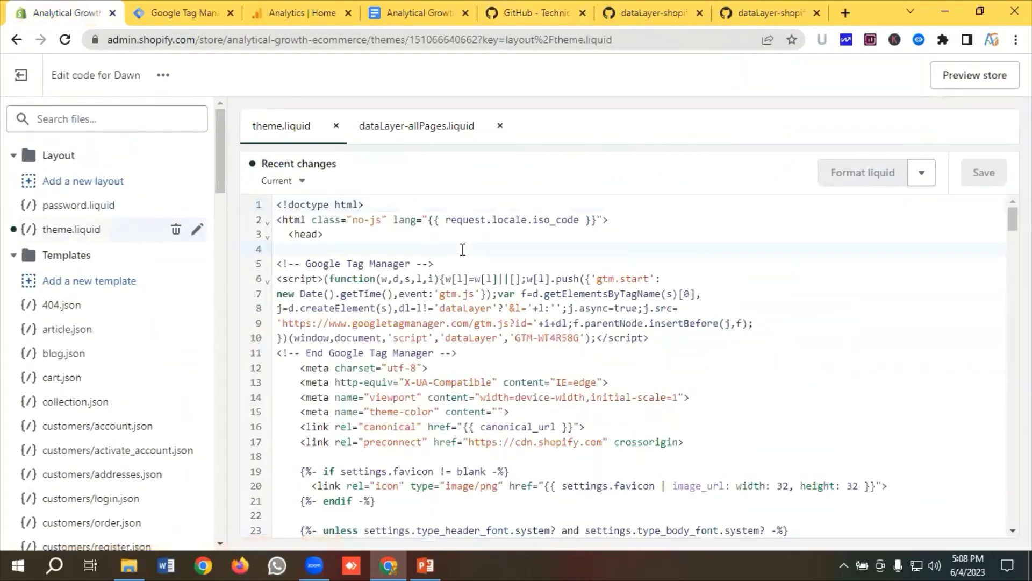
key(ctrl+f)
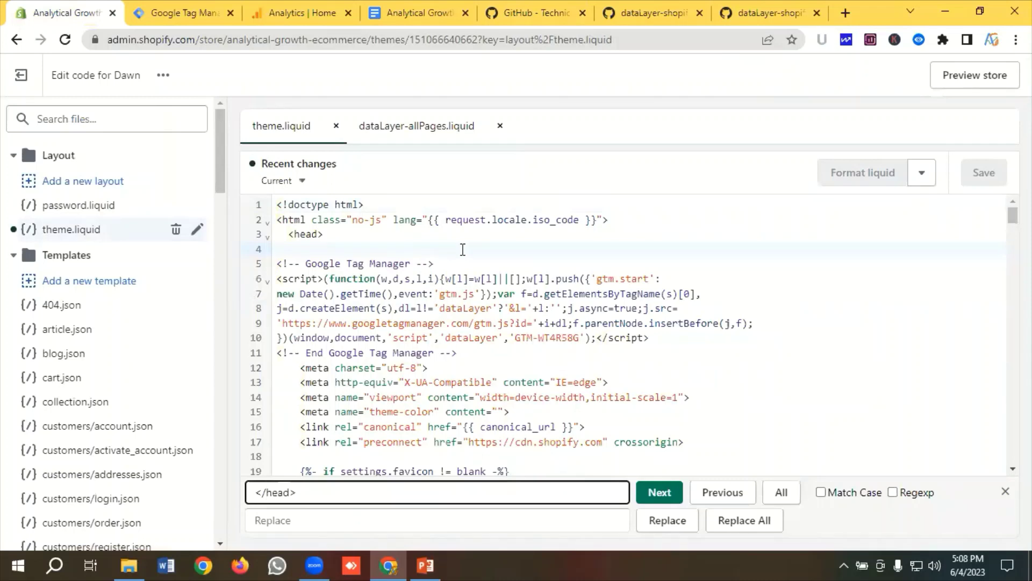
key(Return)
click(345, 441)
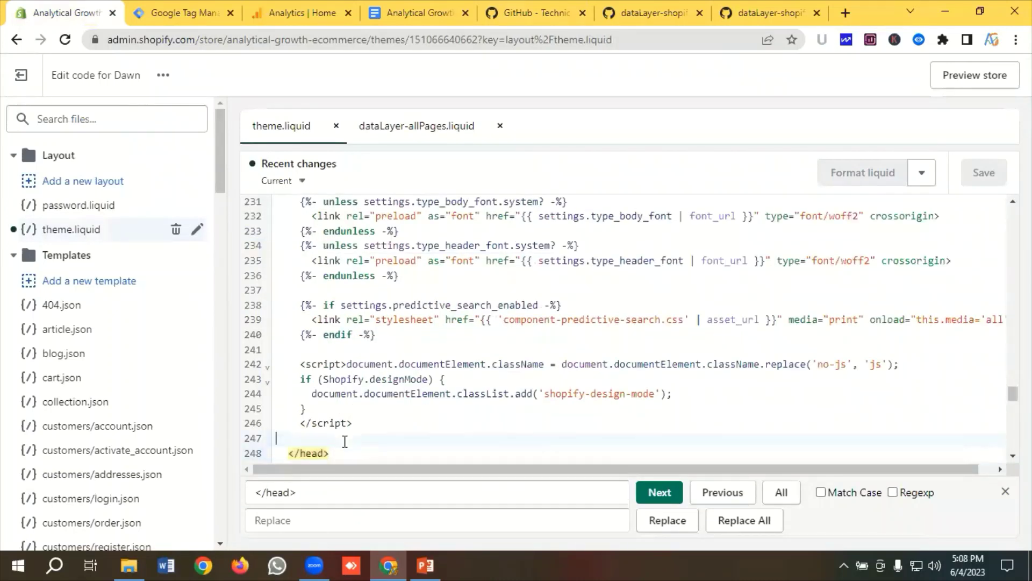
key(ctrl+v)
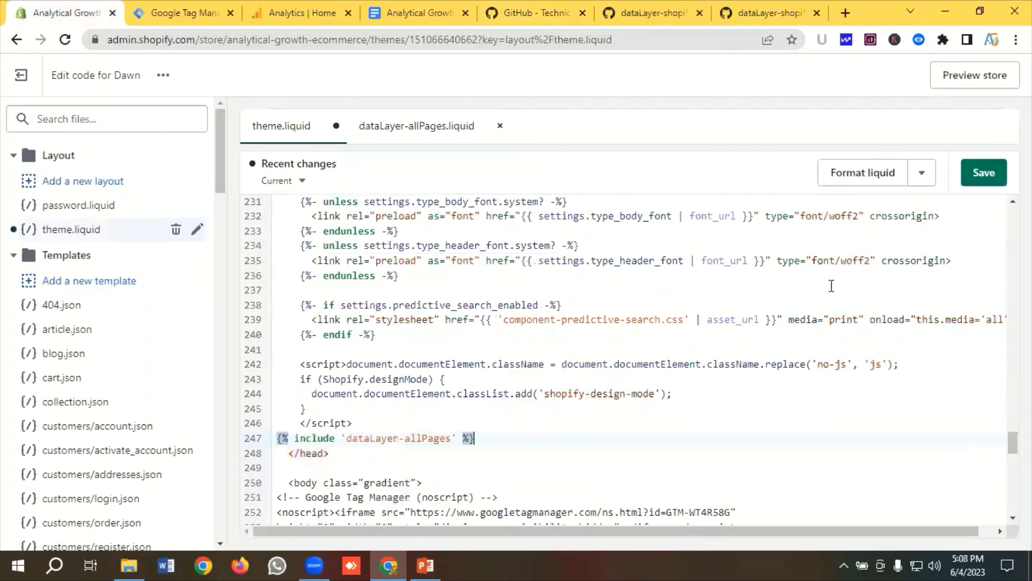
click(986, 179)
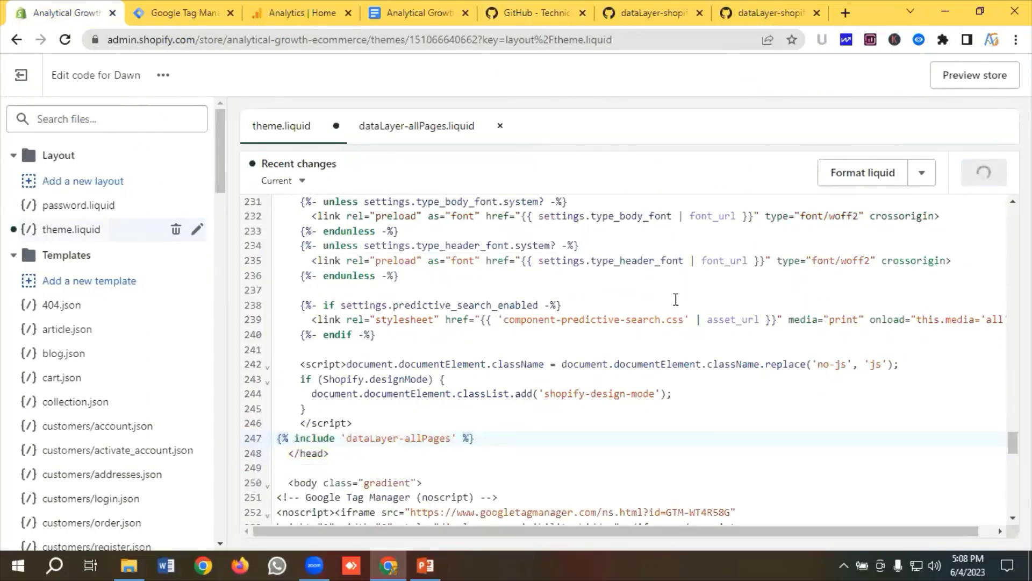
Review the instructions for the checkout option and additional scripts code in the Google Docs document.
click(419, 13)
scroll(449, 278, down, 5)
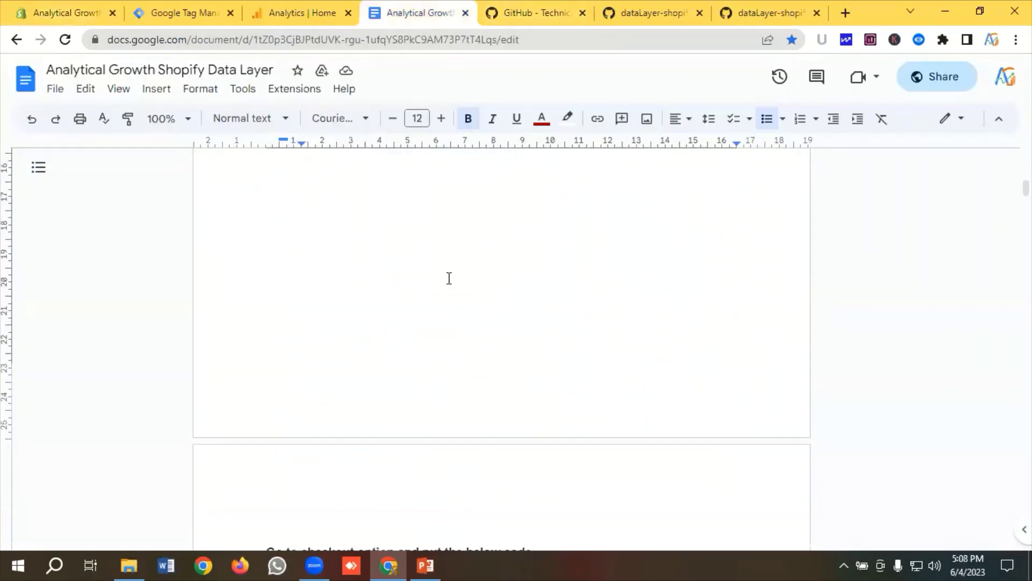
scroll(449, 278, down, 7)
scroll(403, 264, up, 2)
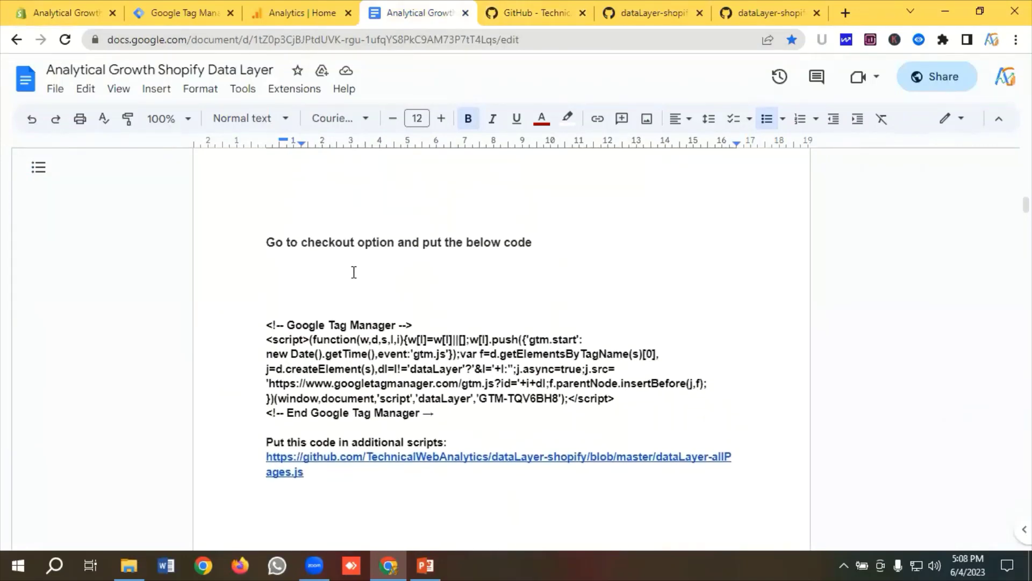
Open the checkout settings of the Shopify store and go to the Additional scripts field for the order status page.
scroll(354, 272, down, 2)
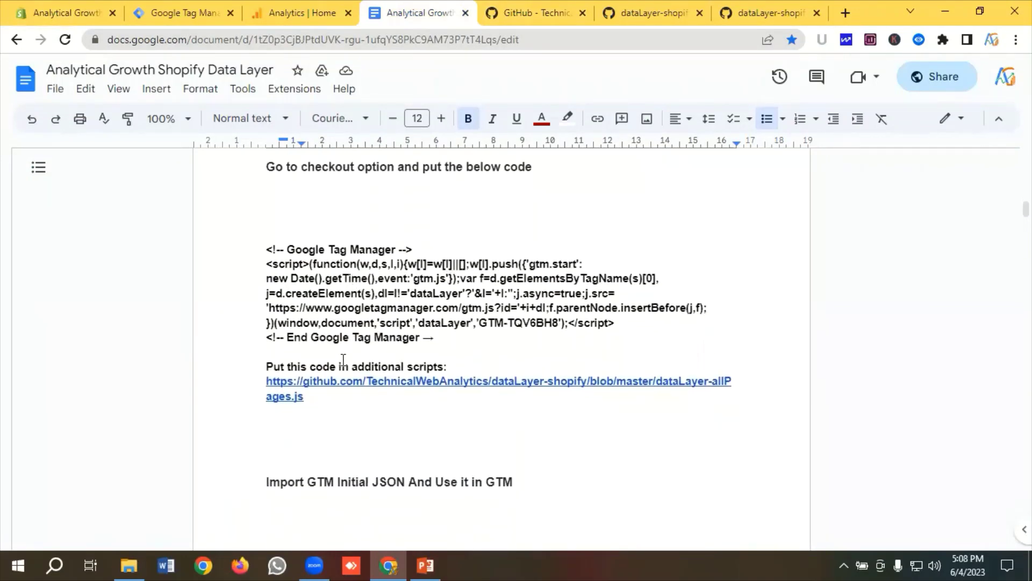
scroll(405, 352, down, 1)
click(45, 9)
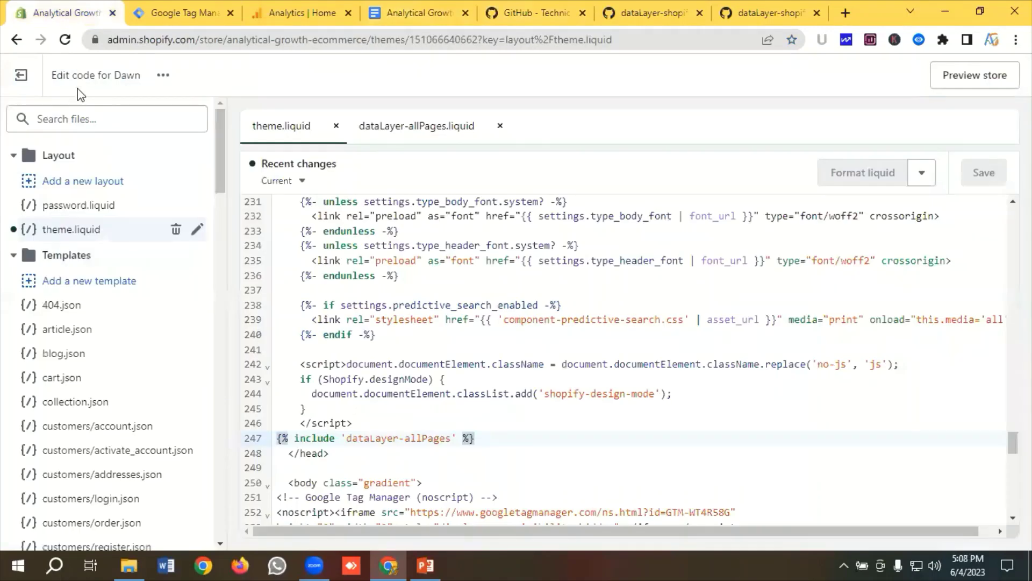
click(44, 81)
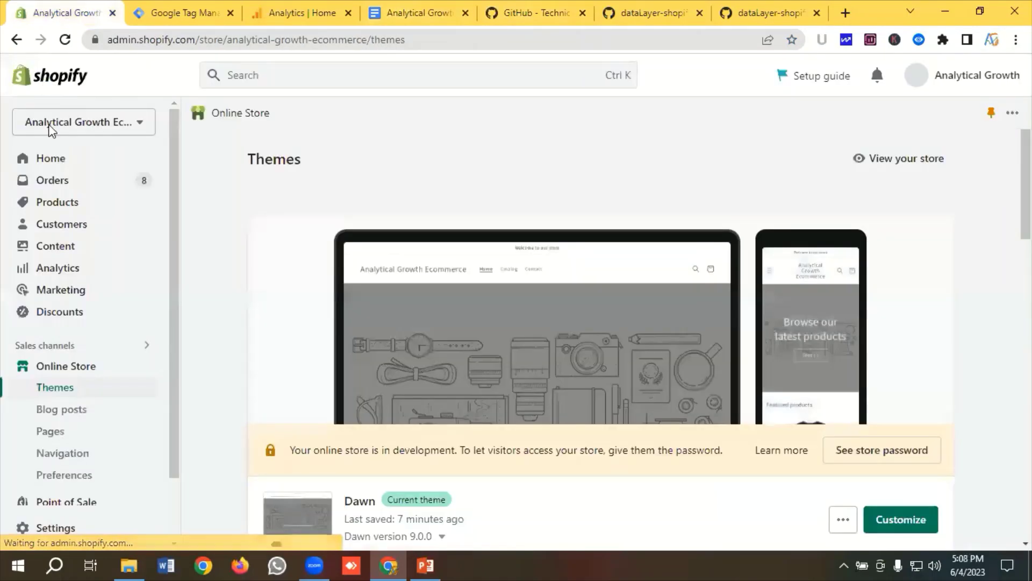
scroll(67, 430, down, 2)
click(56, 530)
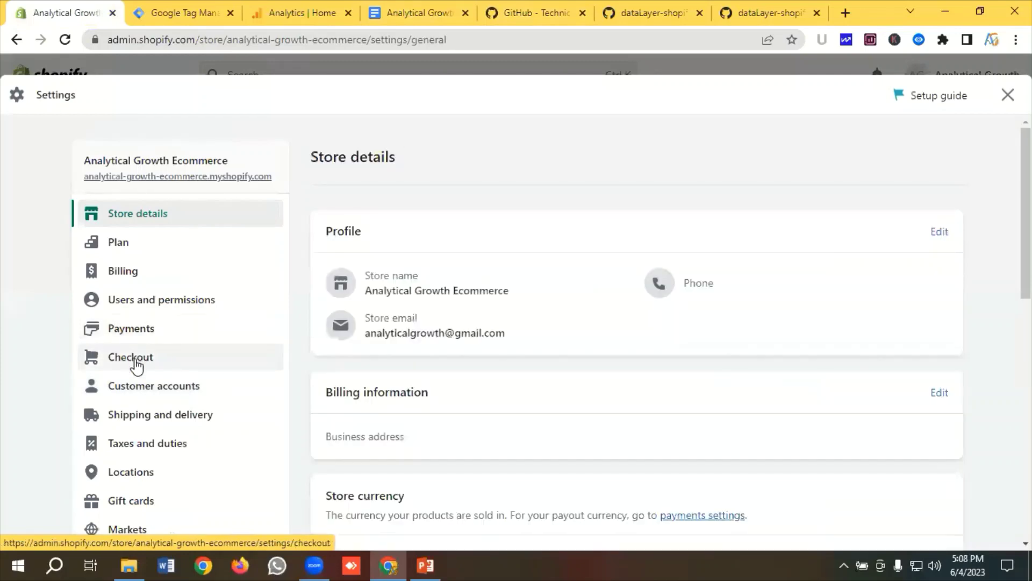
click(138, 365)
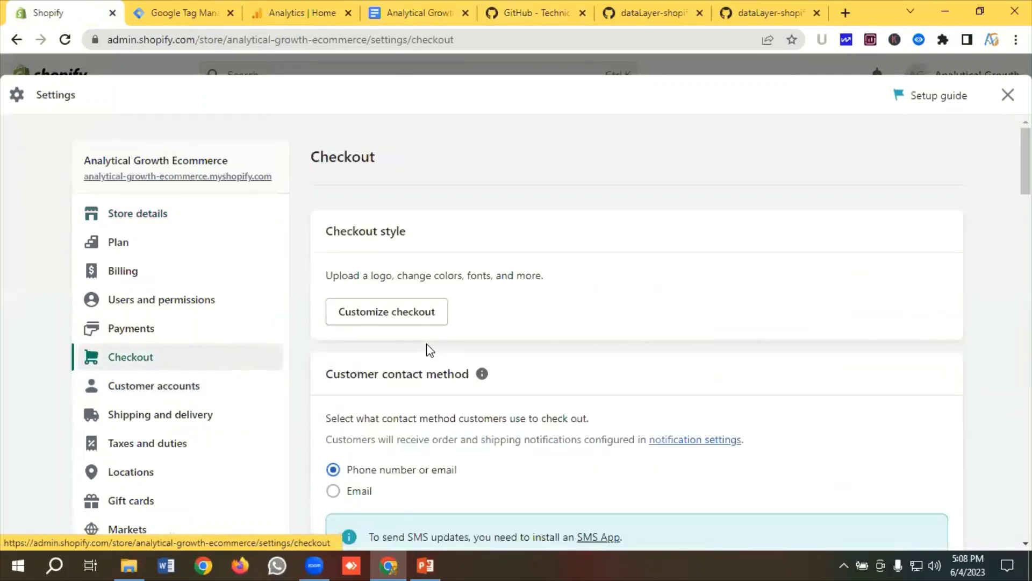
scroll(428, 350, down, 5)
scroll(430, 350, down, 20)
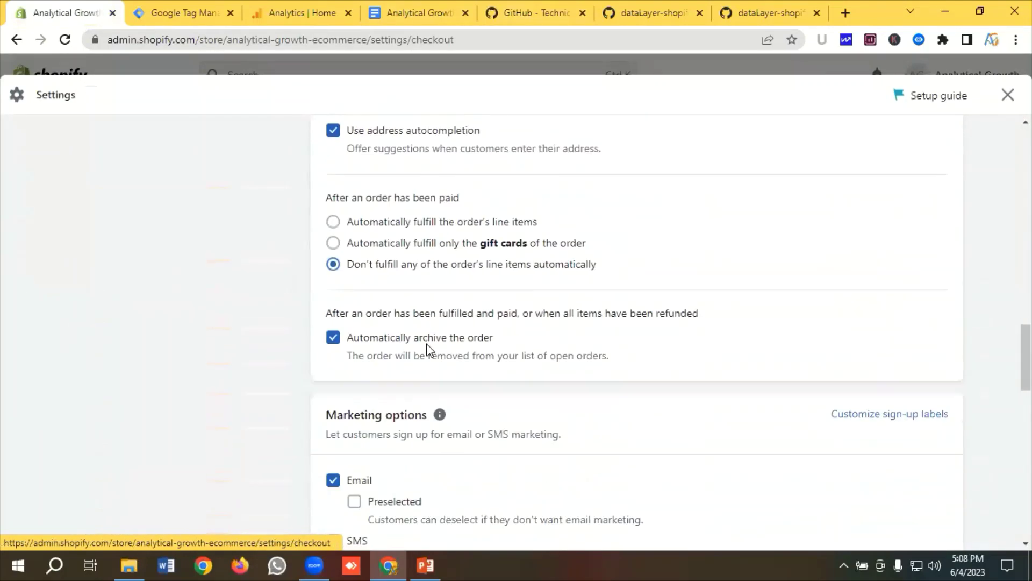
scroll(430, 350, down, 6)
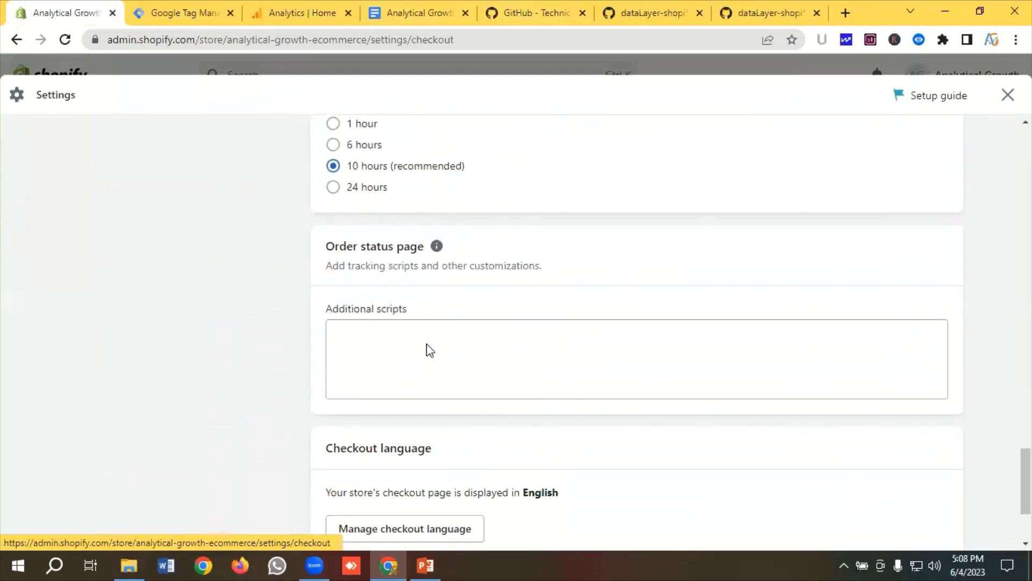
click(389, 338)
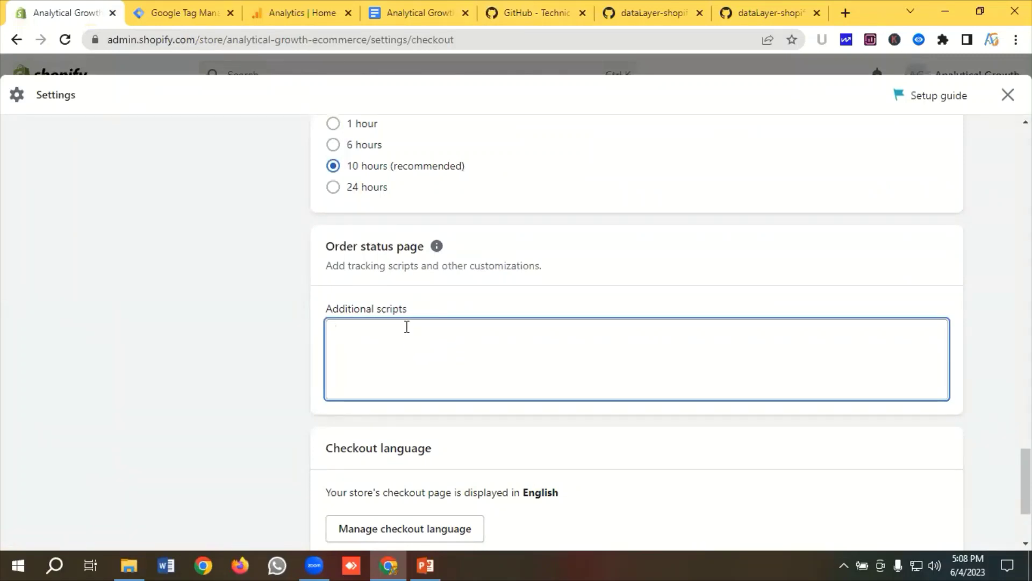
Copy the Google Tag Manager head snippet from Tag Manager and paste it into Shopify's checkout Additional scripts.
click(415, 12)
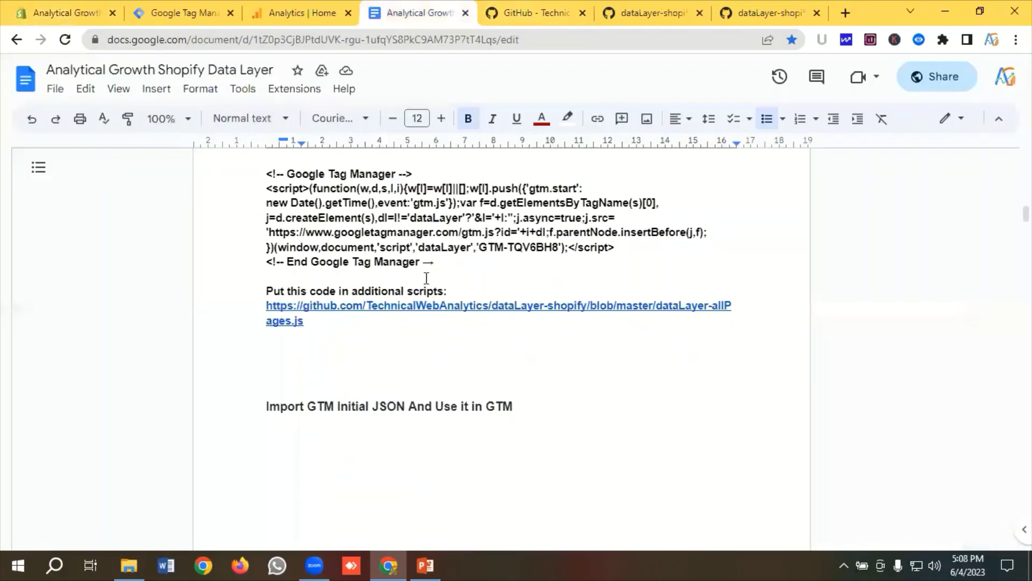
click(199, 3)
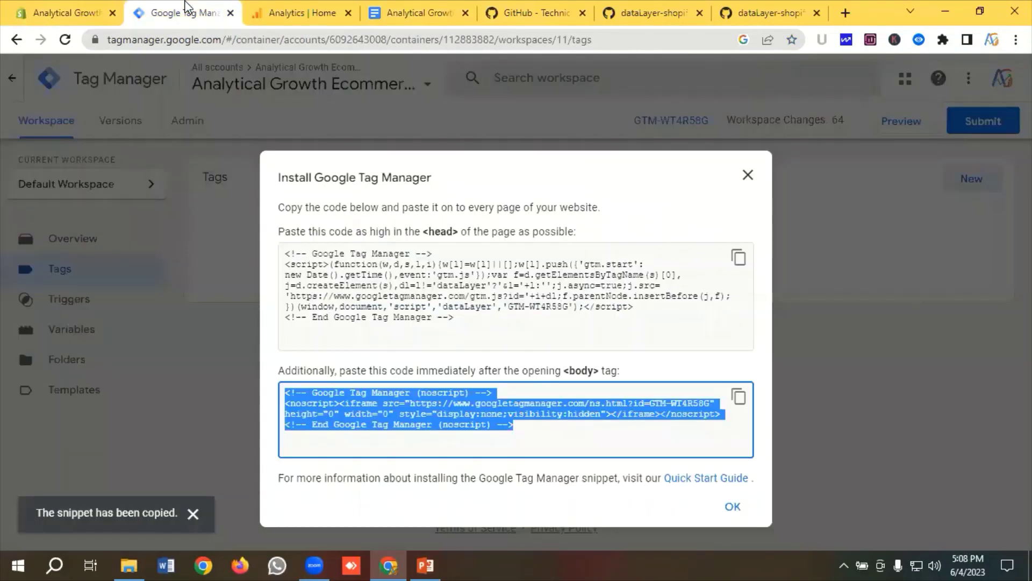
click(736, 260)
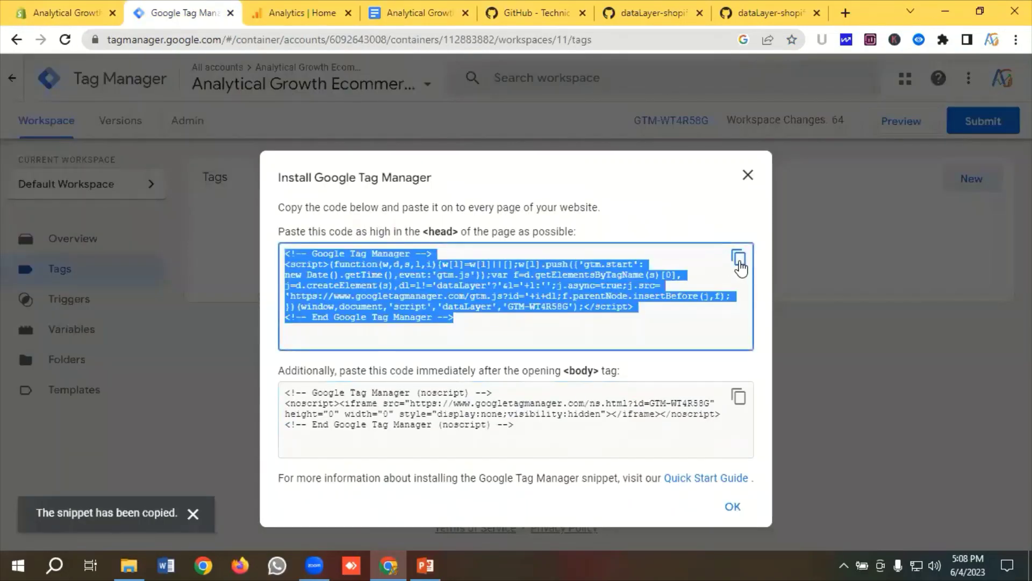
click(92, 7)
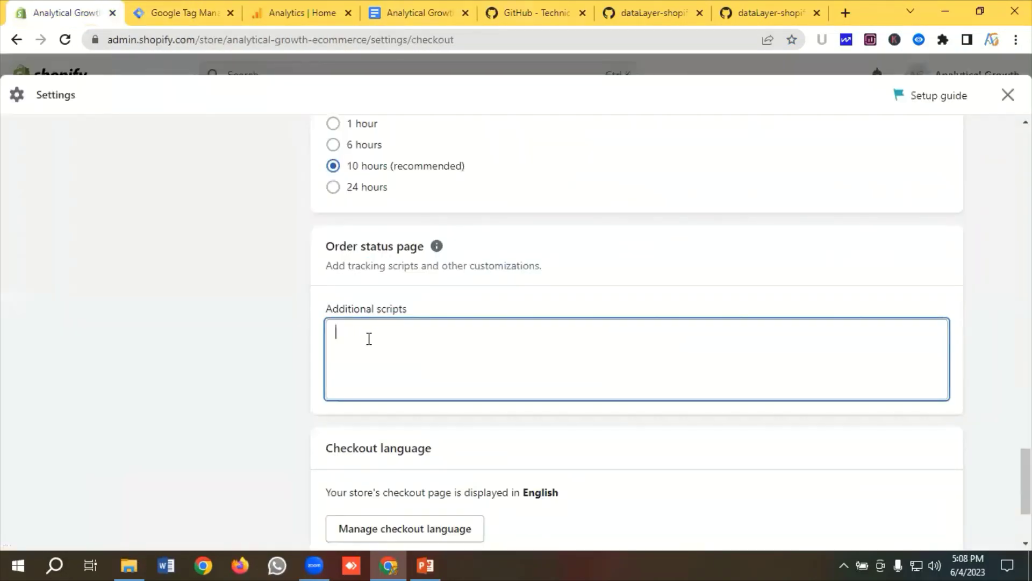
key(ctrl+v)
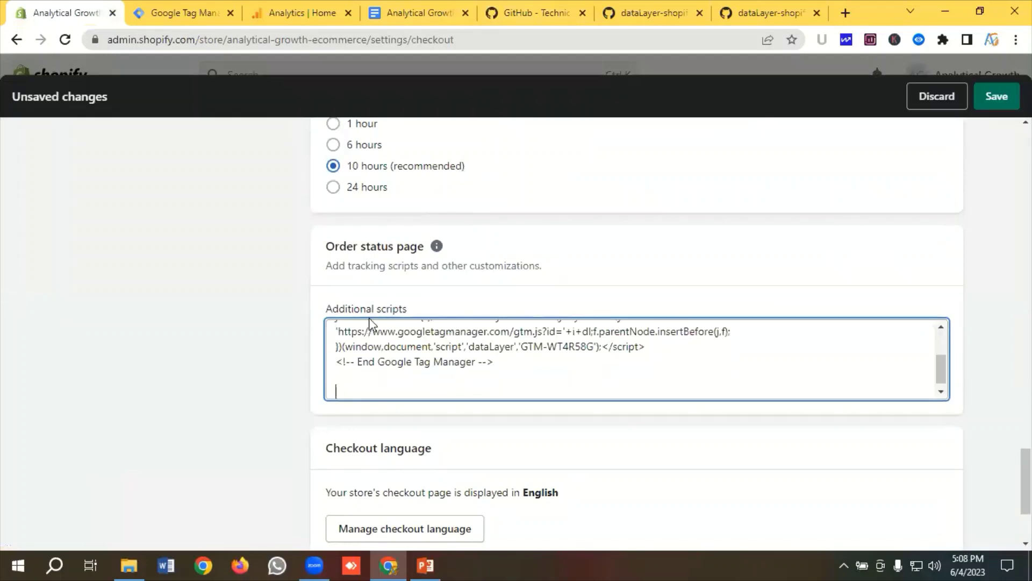
Open the dataLayer-allPages.js GitHub file linked under the additional scripts instruction in the Google Docs document.
click(401, 6)
scroll(385, 230, down, 3)
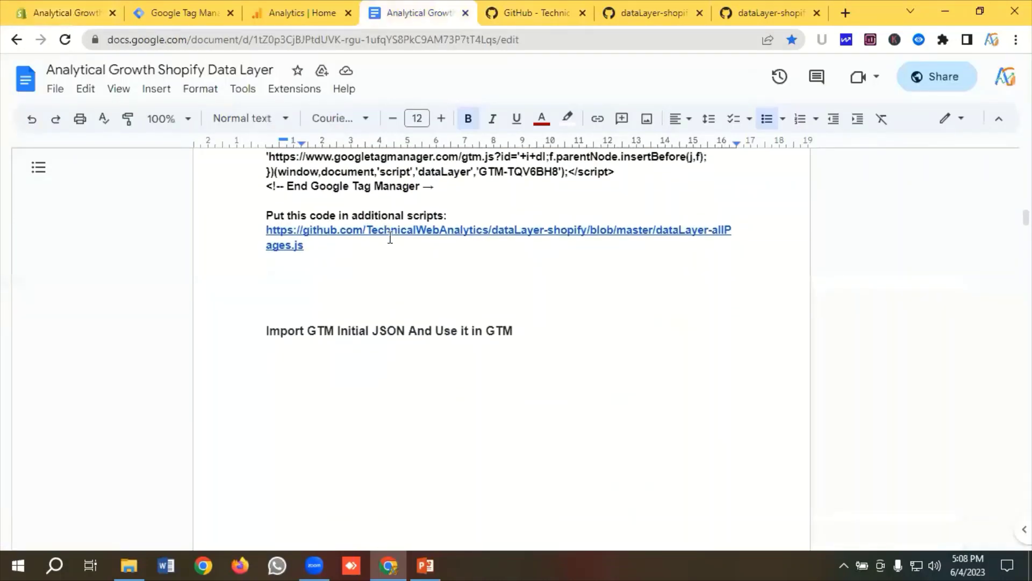
click(390, 237)
click(375, 266)
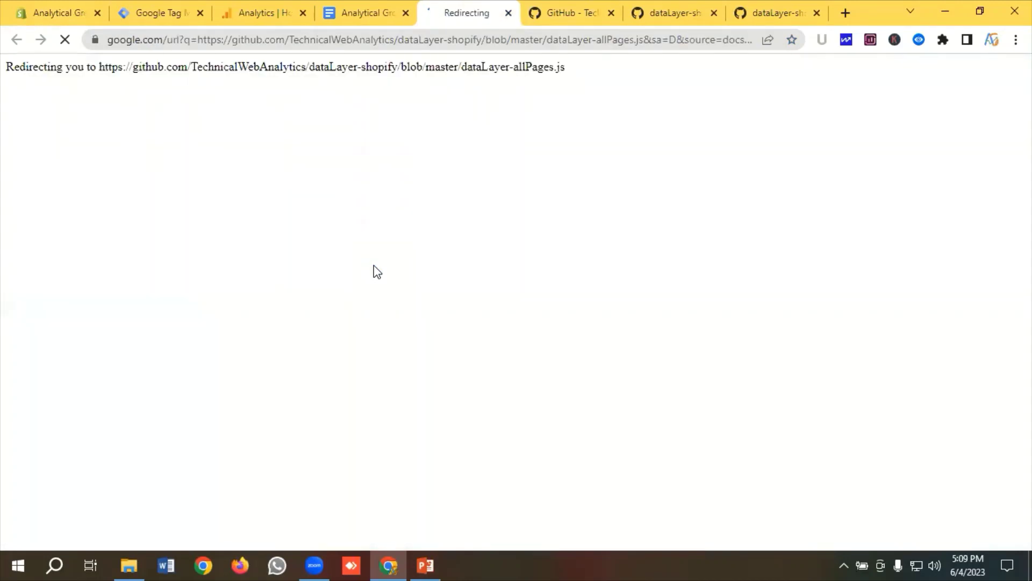
scroll(165, 288, down, 3)
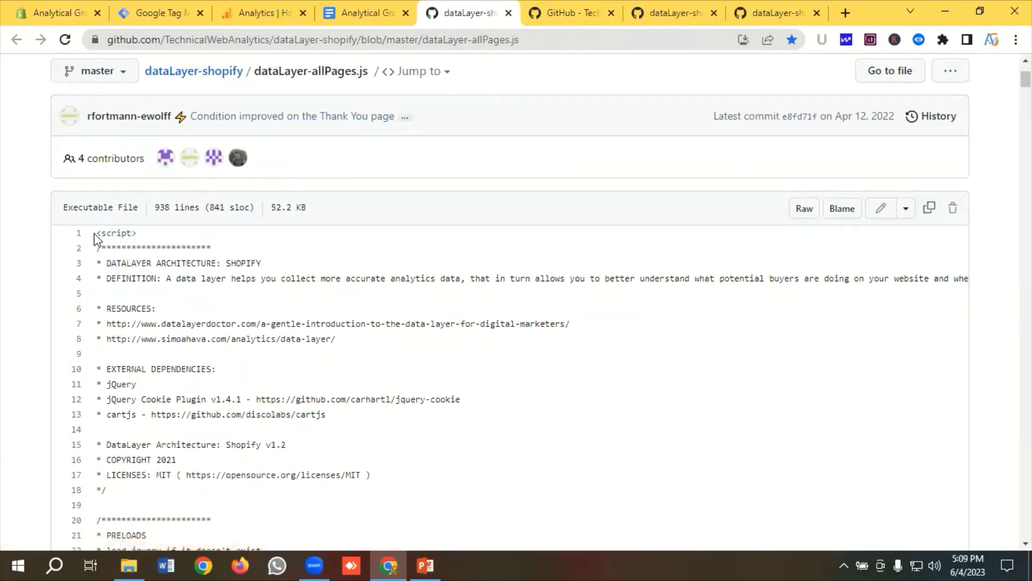
Copy the entire dataLayer-allPages.js code on GitHub, from the opening <script> tag to the closing </script> tag.
drag(95, 233, 385, 444)
scroll(346, 380, down, 20)
scroll(285, 391, down, 20)
scroll(285, 395, down, 20)
scroll(285, 396, down, 20)
scroll(398, 444, down, 20)
scroll(385, 444, down, 20)
scroll(385, 444, down, 20)
scroll(386, 444, down, 20)
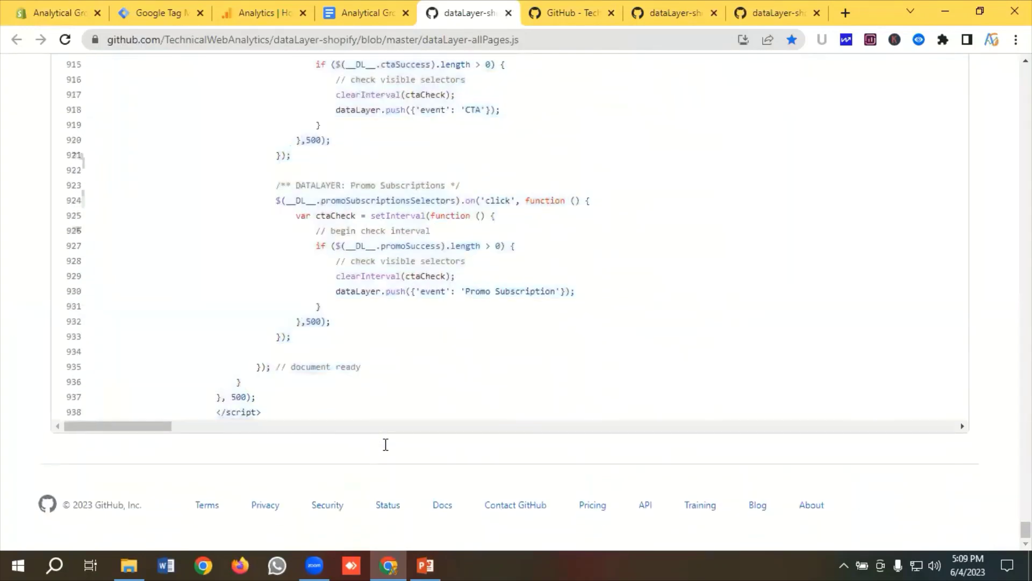
drag(285, 410, 271, 416)
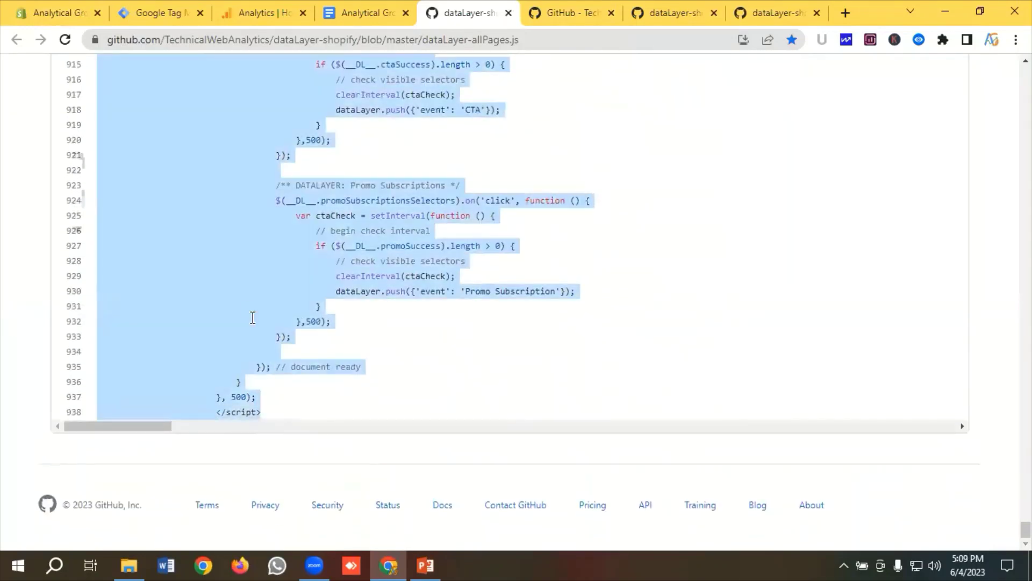
right_click(230, 275)
click(267, 293)
Paste the copied data layer script below the Tag Manager snippet in Shopify's Additional scripts, save, and close the settings.
click(59, 12)
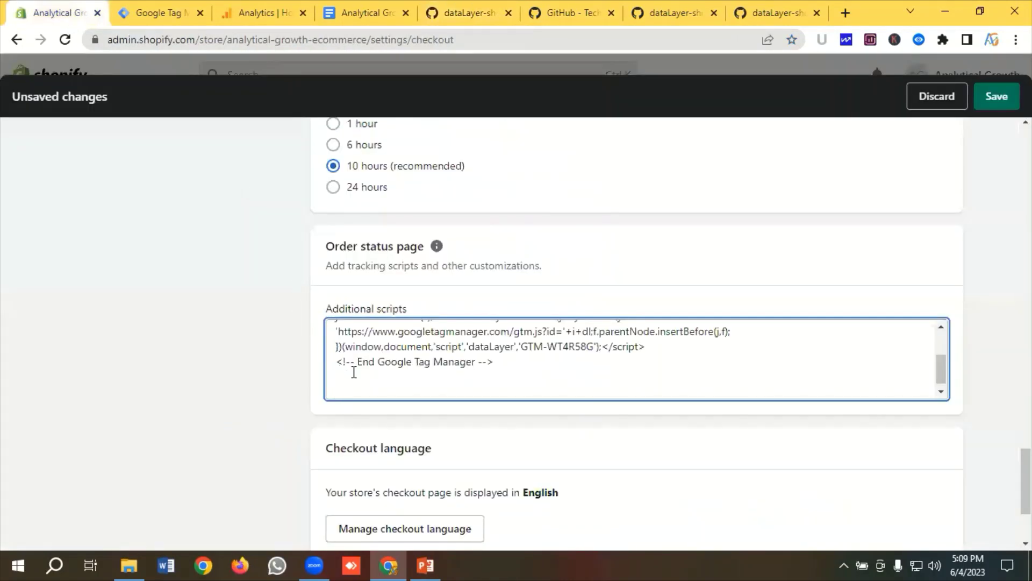
key(ctrl+v)
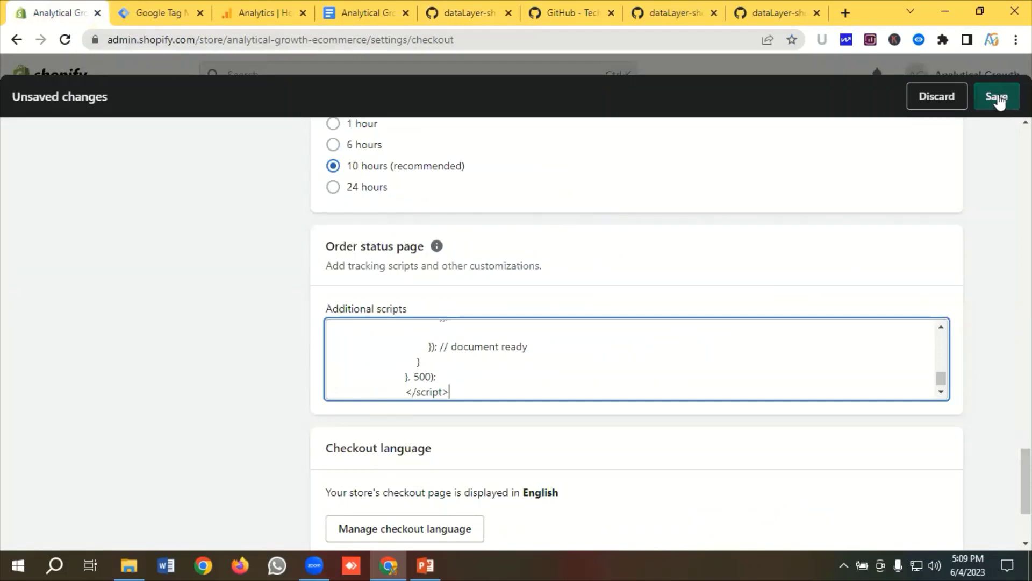
click(996, 97)
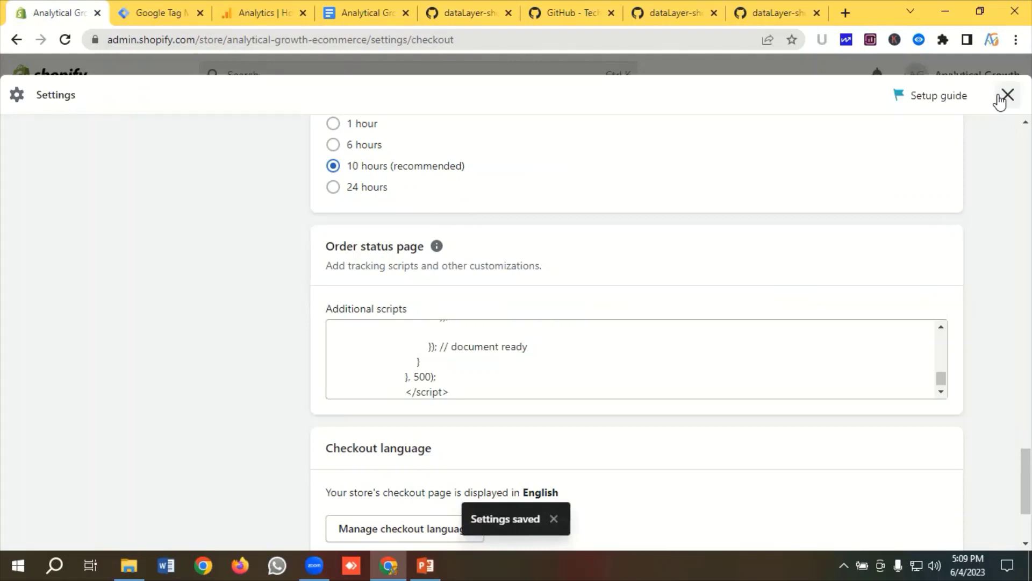
click(1006, 96)
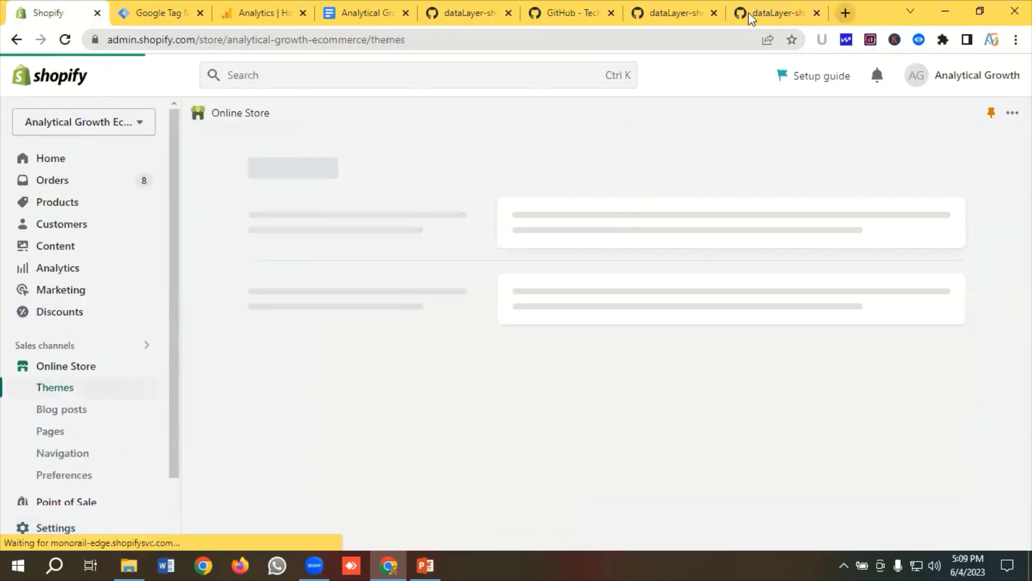
Submit and publish the workspace changes in Google Tag Manager to the Live environment without a version name or description.
click(135, 8)
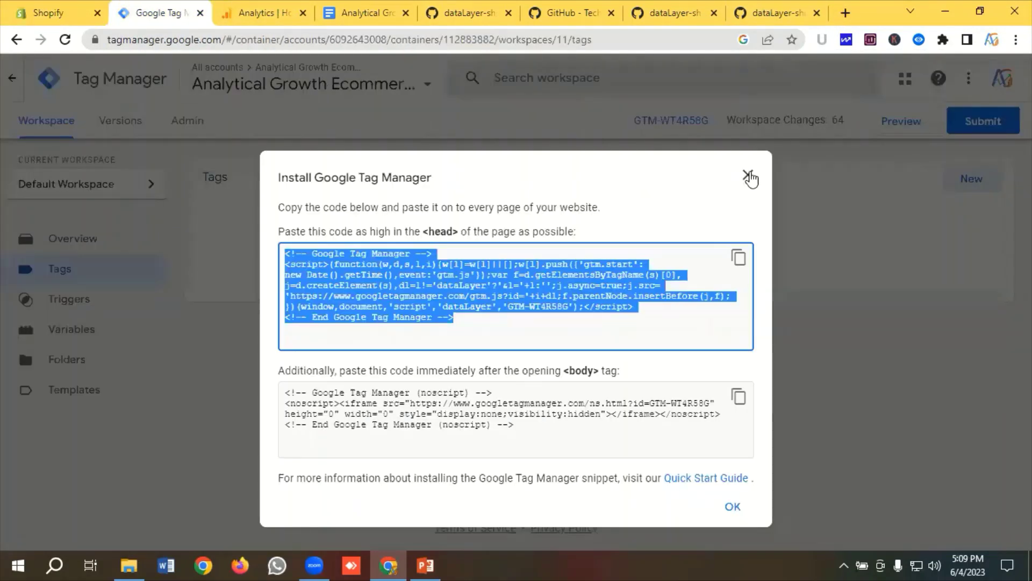
click(749, 175)
click(980, 123)
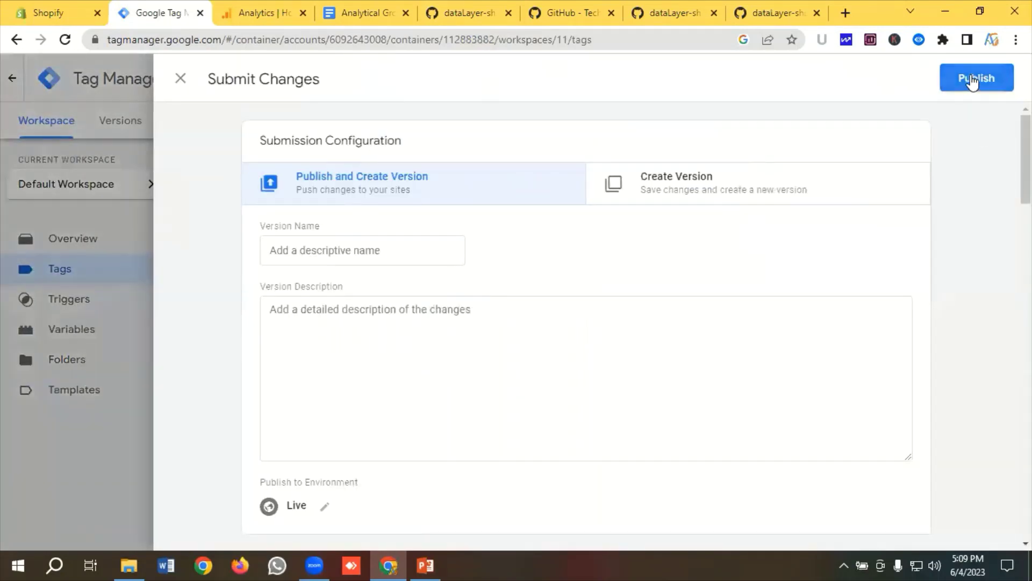
click(972, 79)
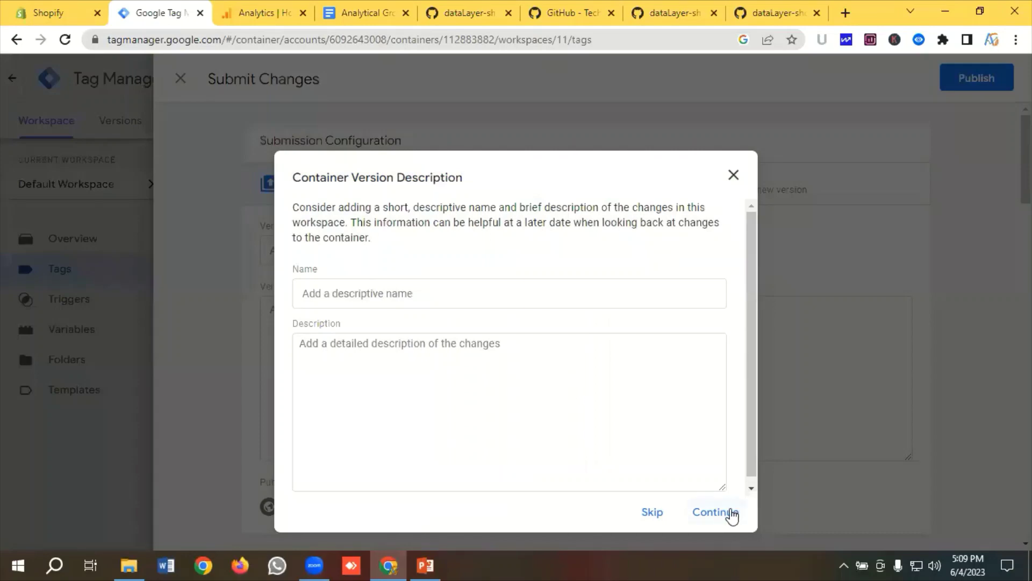
click(730, 511)
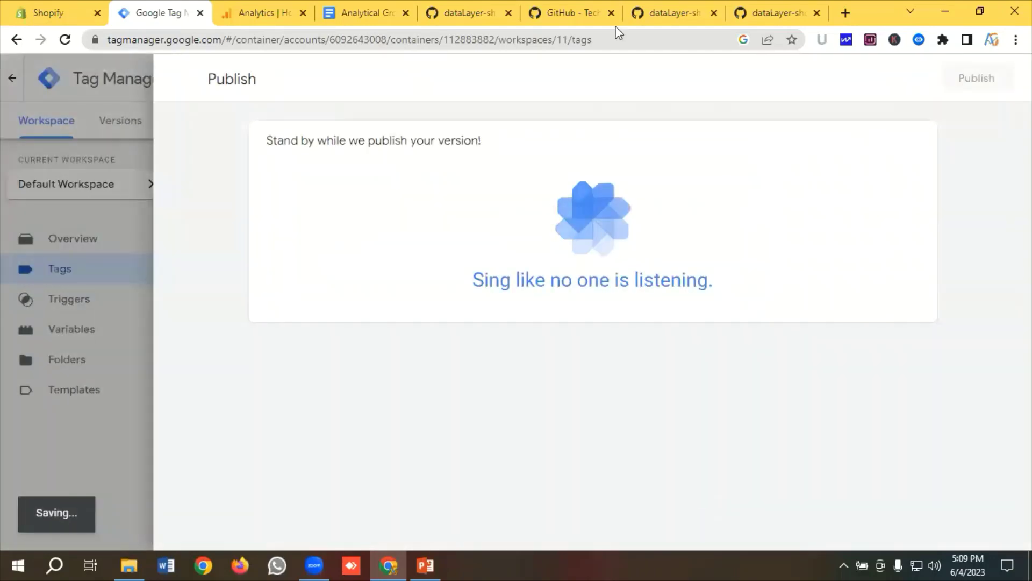
Open the bookmarked Analytical Growth Ecommerce storefront in a new browser tab and place that tab beside the Shopify admin tab.
click(845, 12)
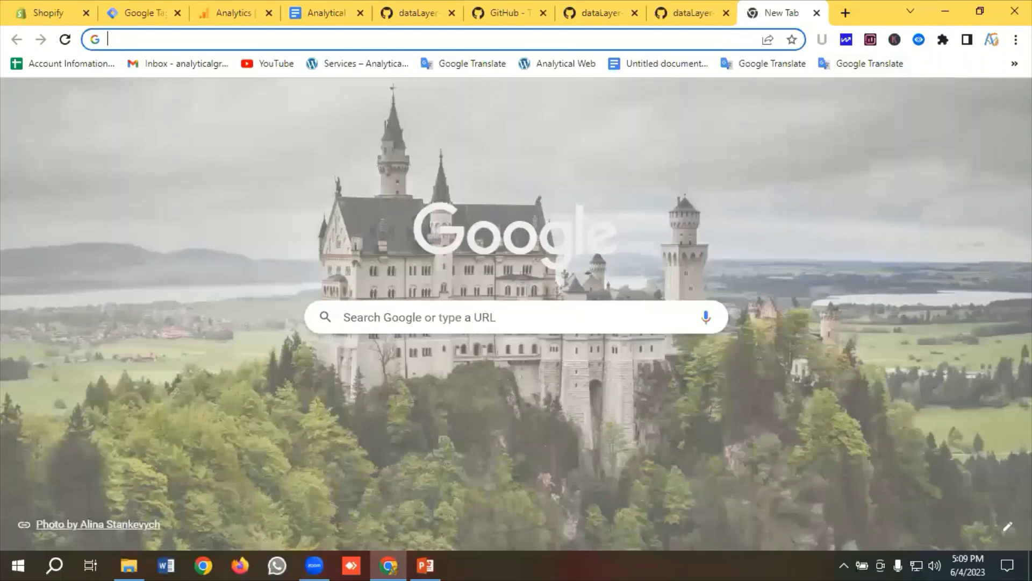
click(1015, 64)
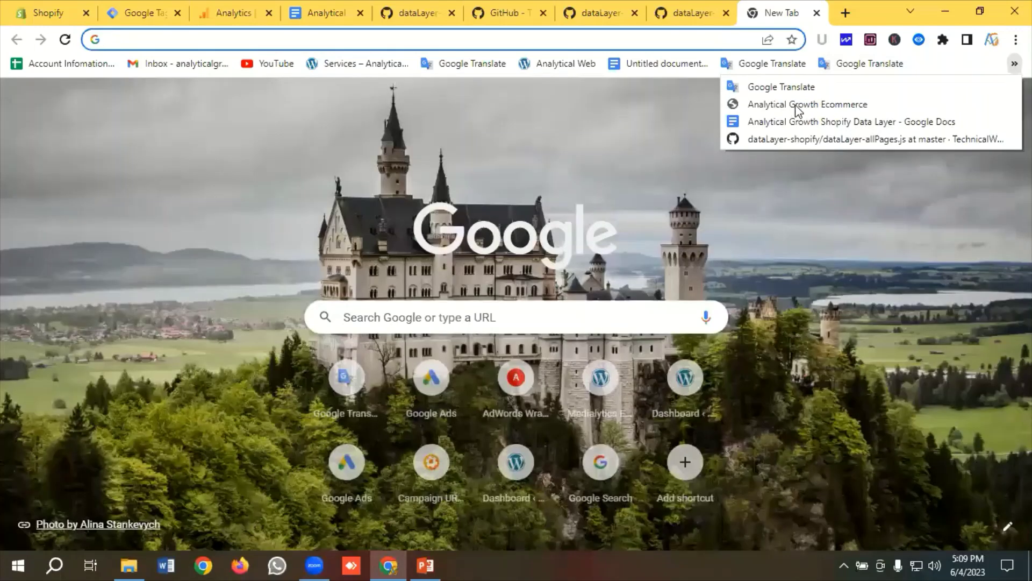
click(796, 106)
drag(772, 18, 97, 30)
click(204, 16)
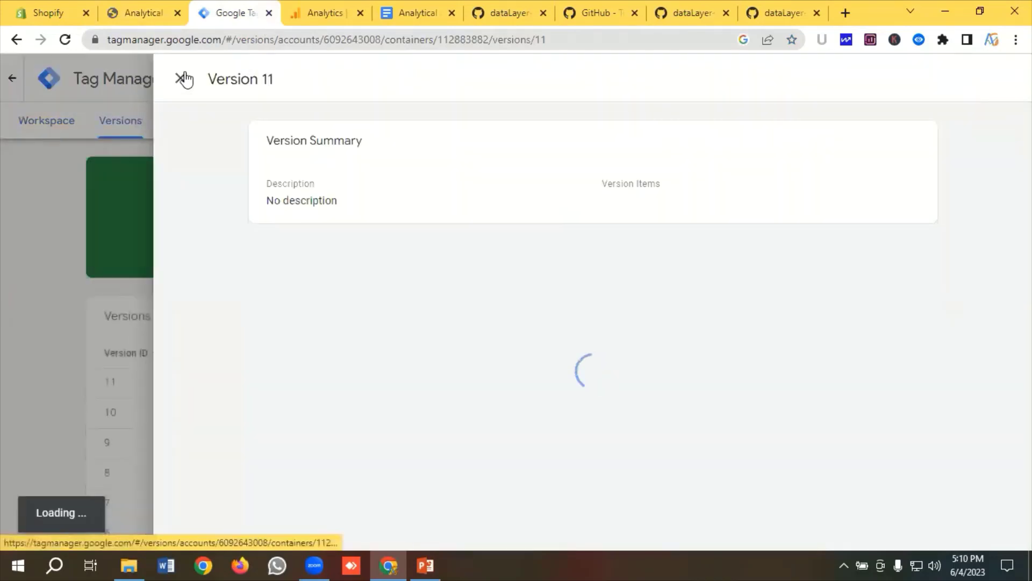
click(181, 79)
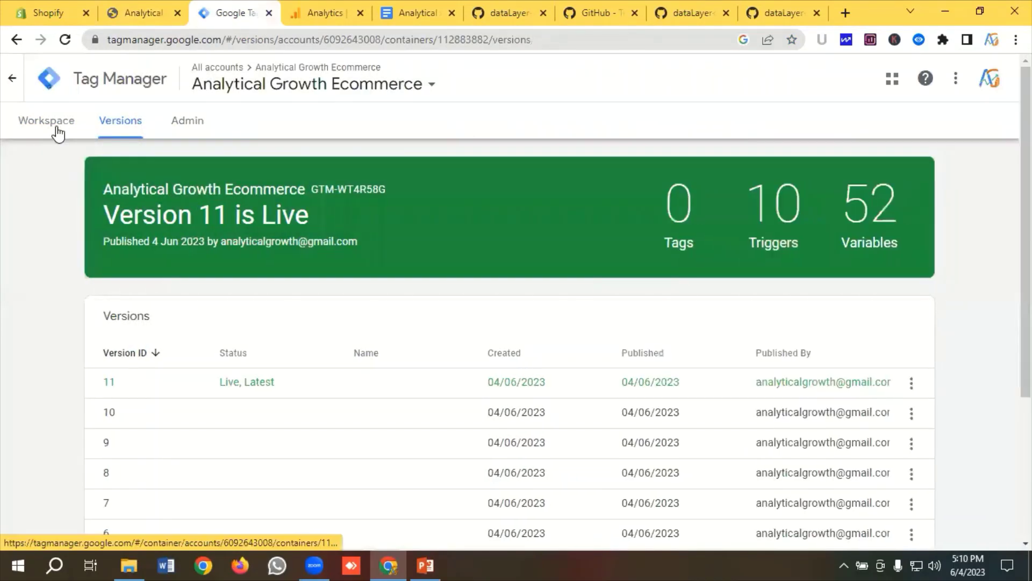
click(57, 127)
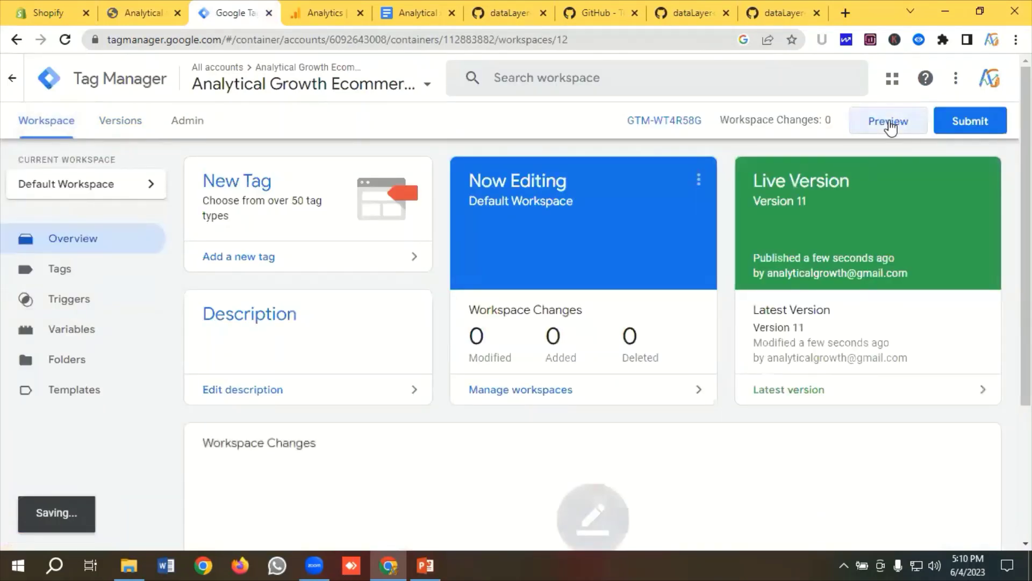
click(890, 124)
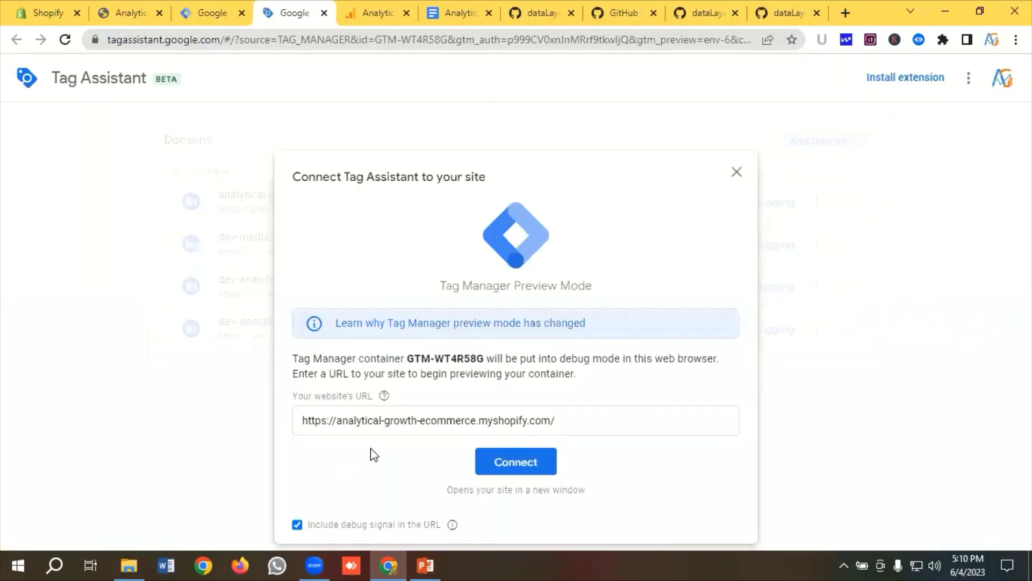
click(513, 464)
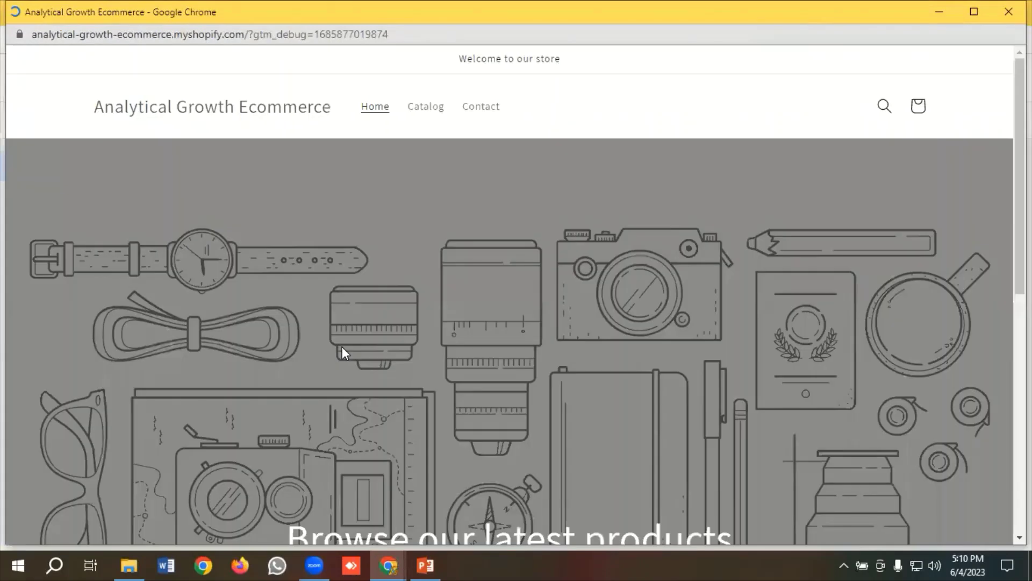
Open T Shirt For Men from the storefront's featured products, add it to the cart, and proceed from the cart to checkout.
scroll(342, 347, down, 8)
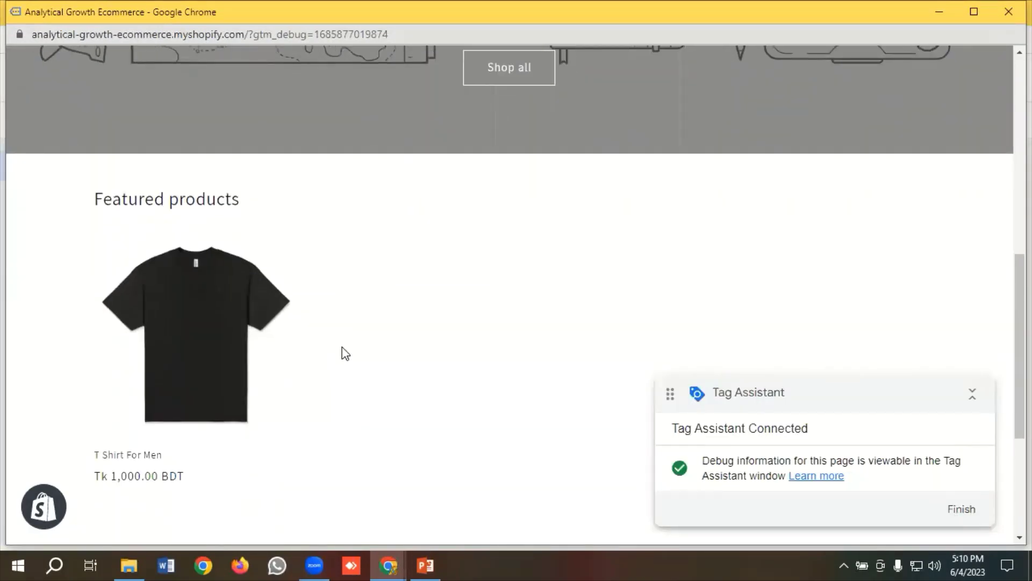
scroll(344, 353, down, 1)
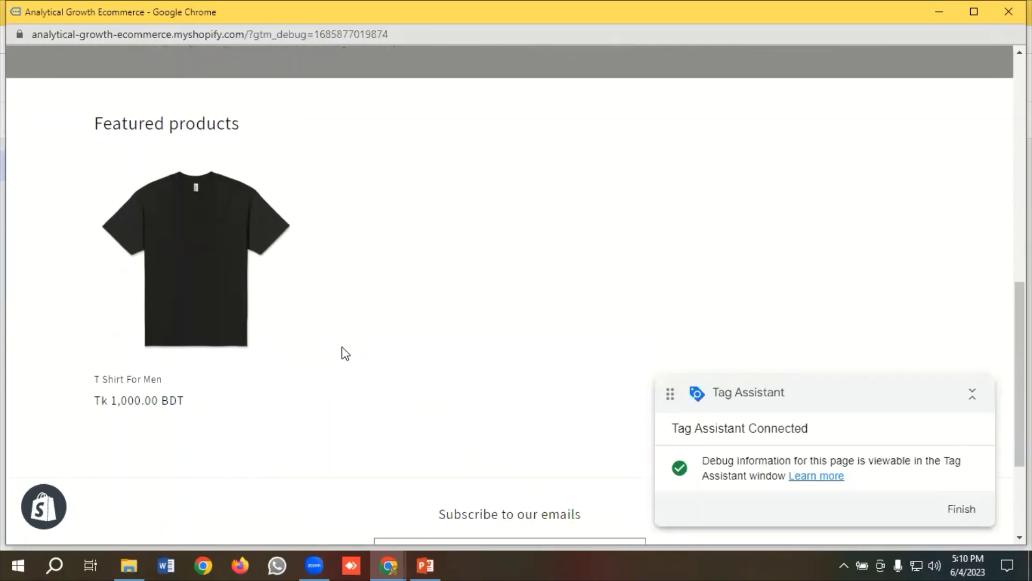
click(183, 282)
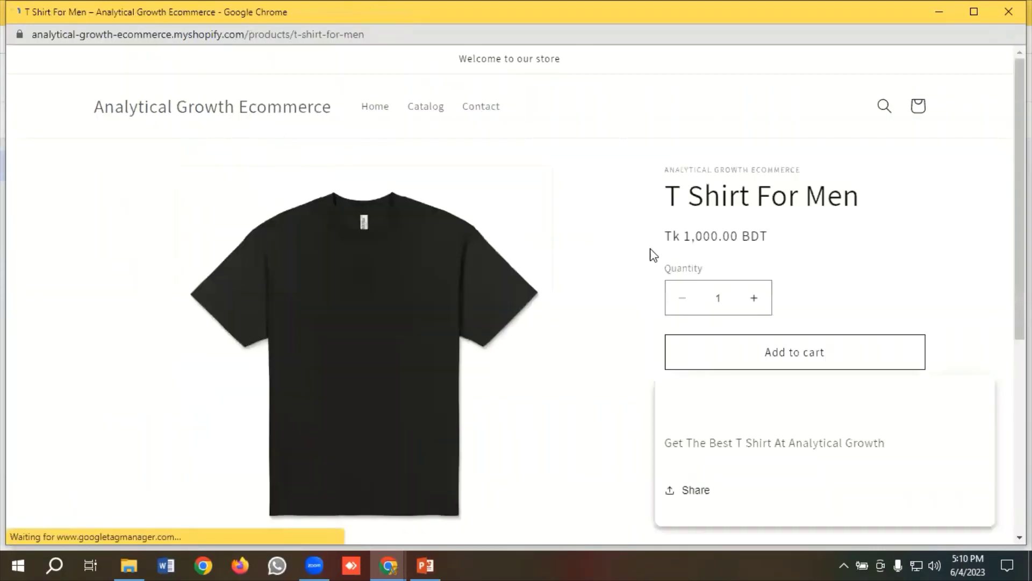
click(800, 356)
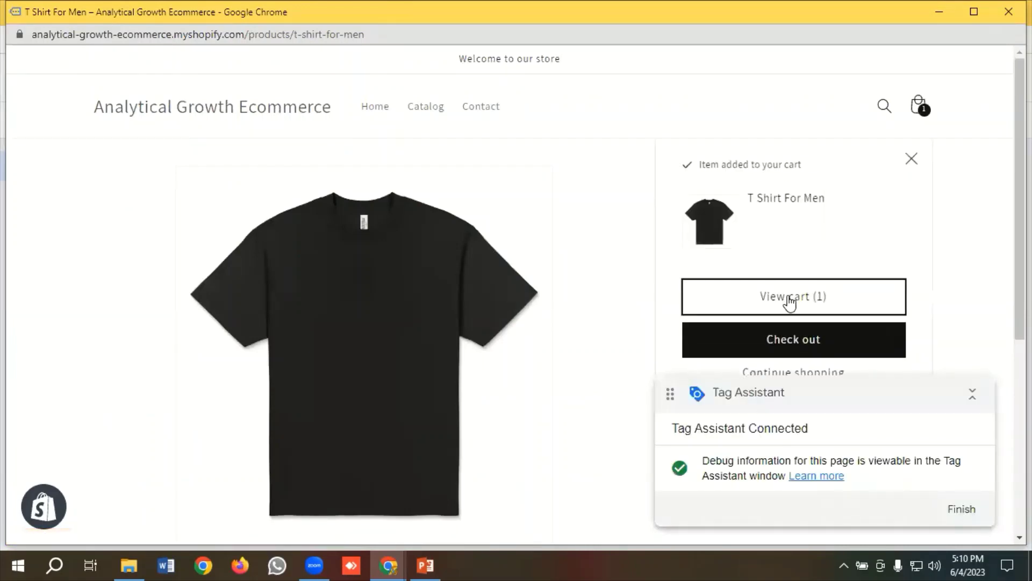
click(789, 302)
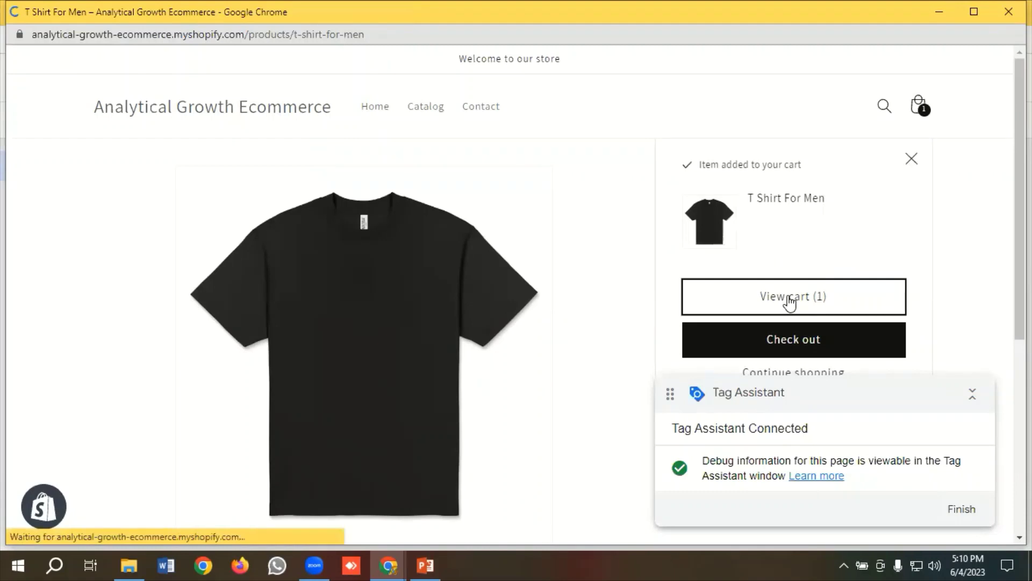
scroll(753, 246, down, 5)
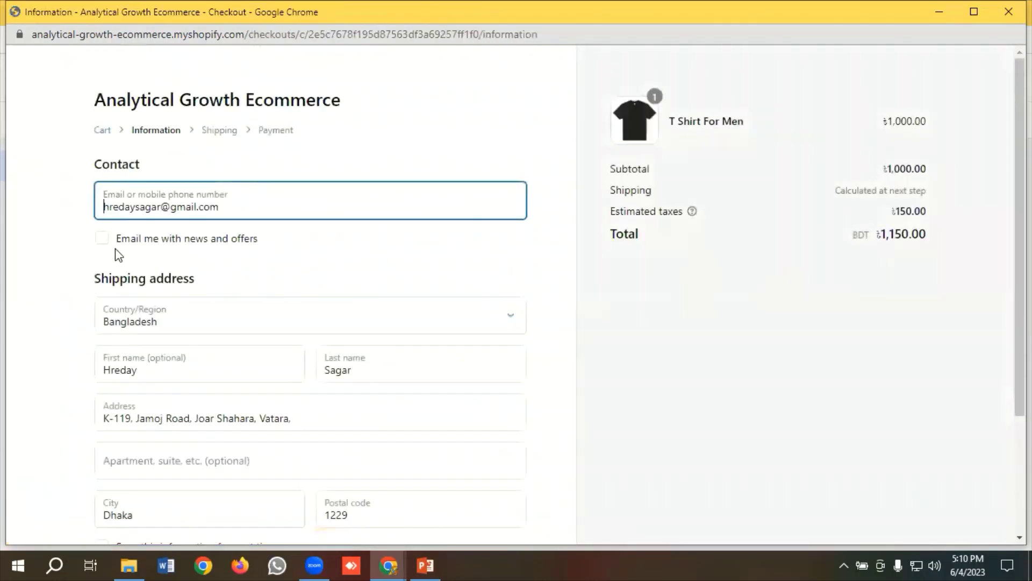
Opt in to email news and offers, save the checkout information for next time, and continue to shipping.
click(101, 239)
scroll(153, 242, down, 3)
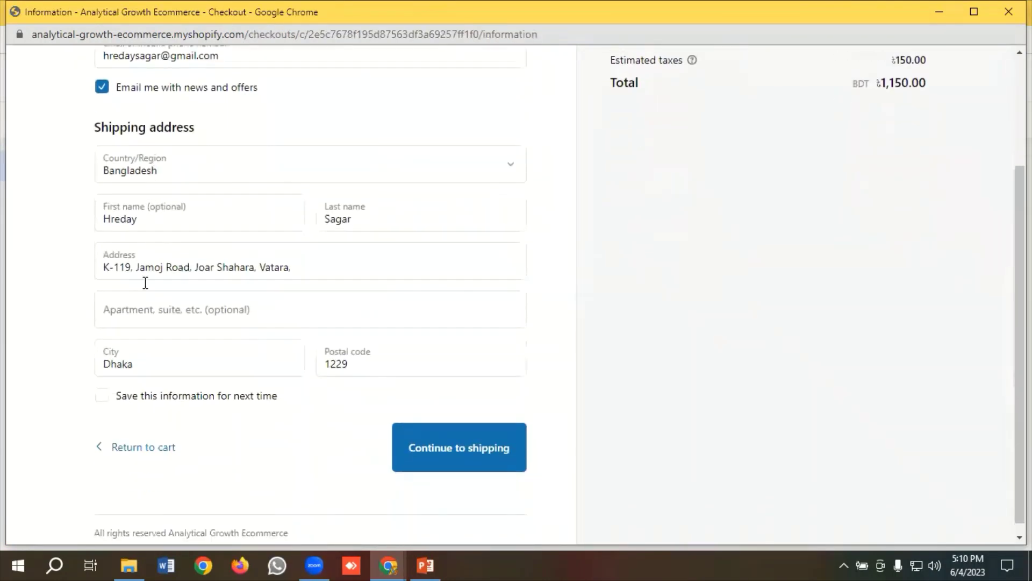
click(101, 397)
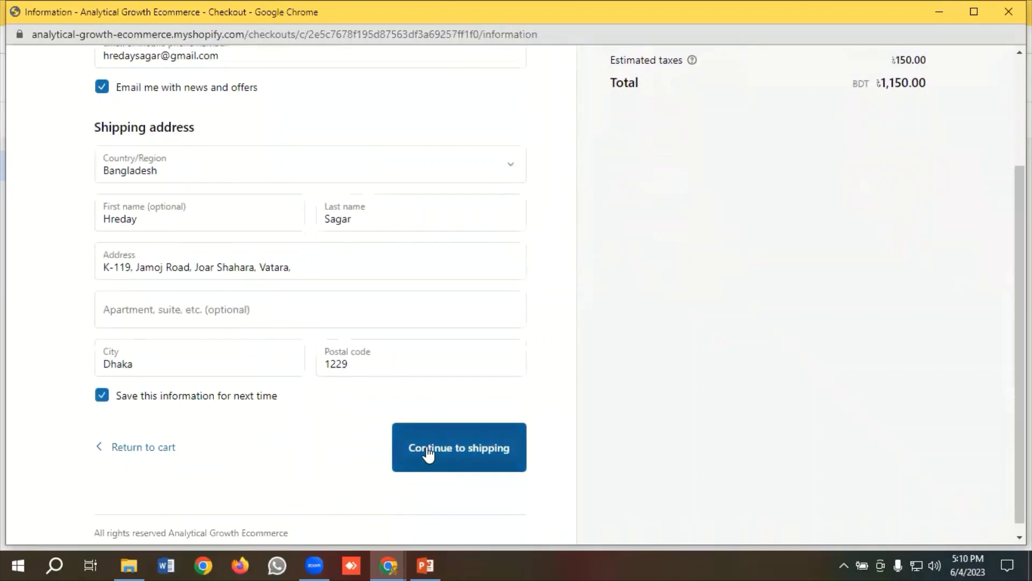
click(426, 448)
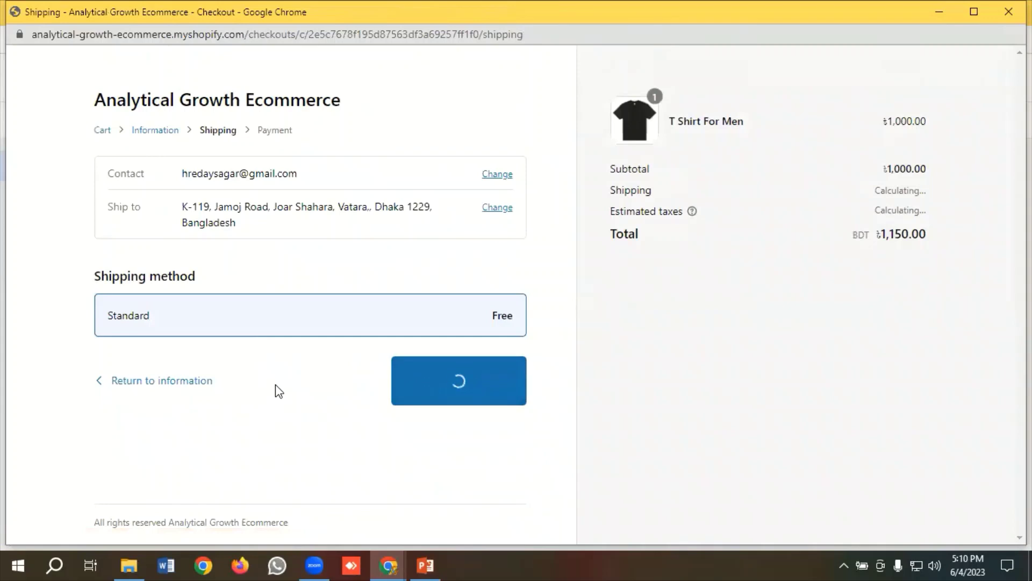
Proceed to payment and fill in the card number, name on card as Analytical Growth, expiration date and security code.
scroll(253, 335, down, 2)
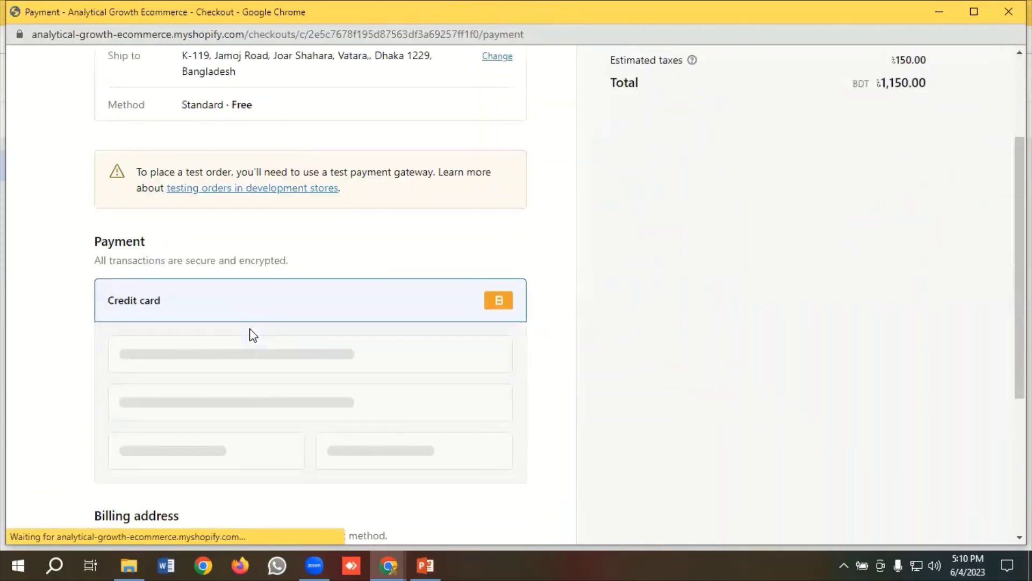
scroll(253, 335, down, 1)
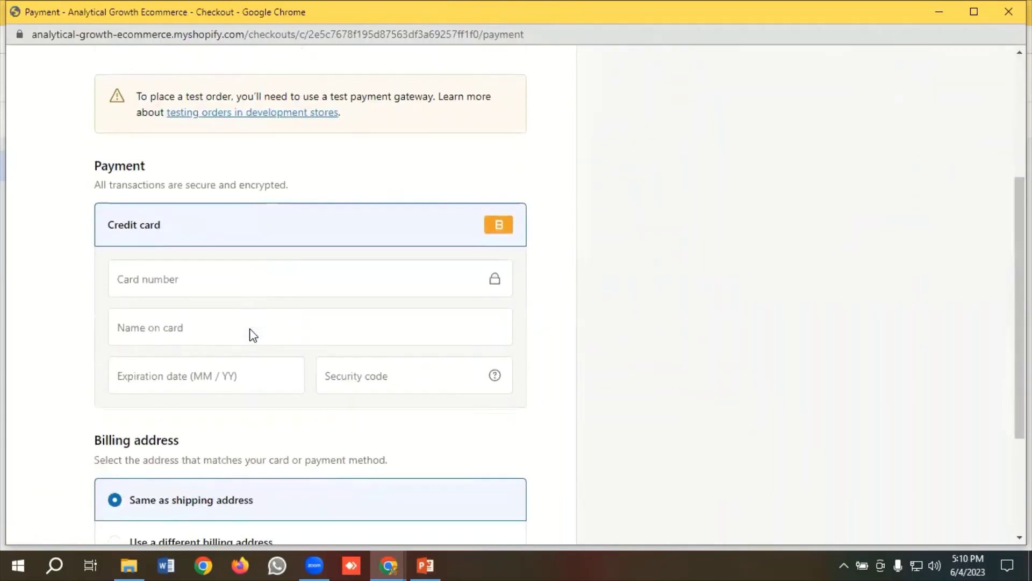
click(173, 286)
text(1)
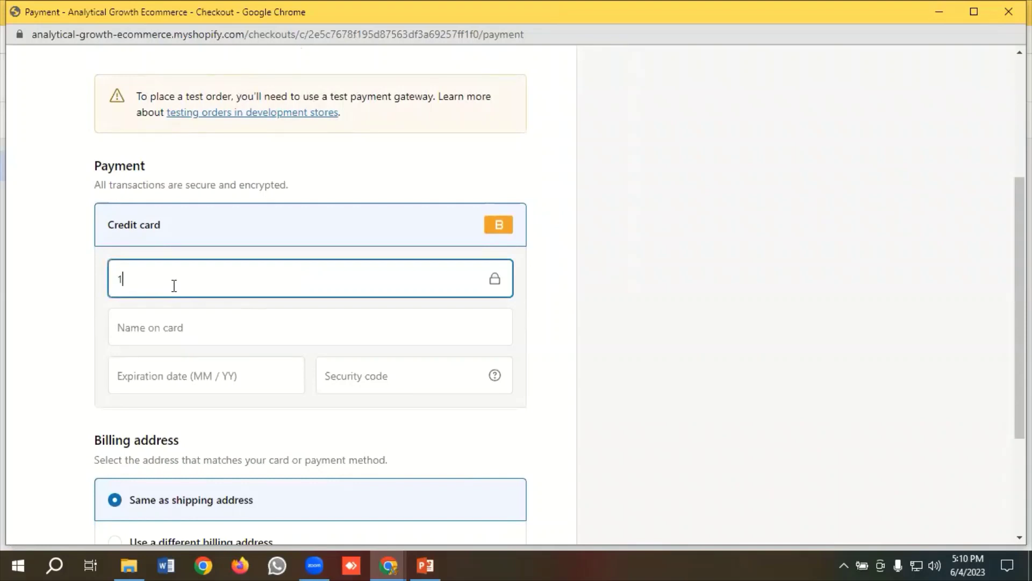
click(164, 328)
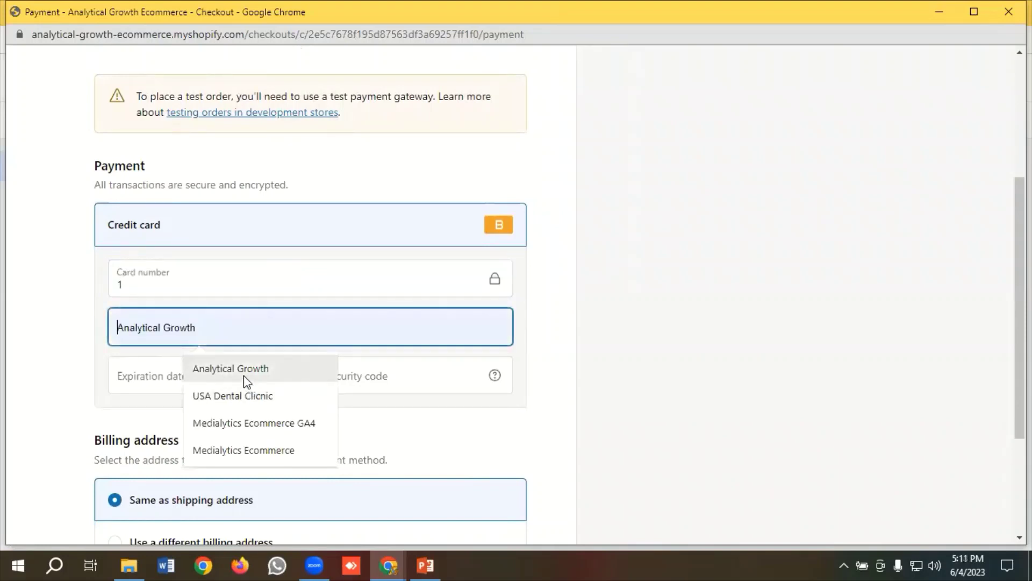
click(214, 371)
click(185, 375)
text(02 / )
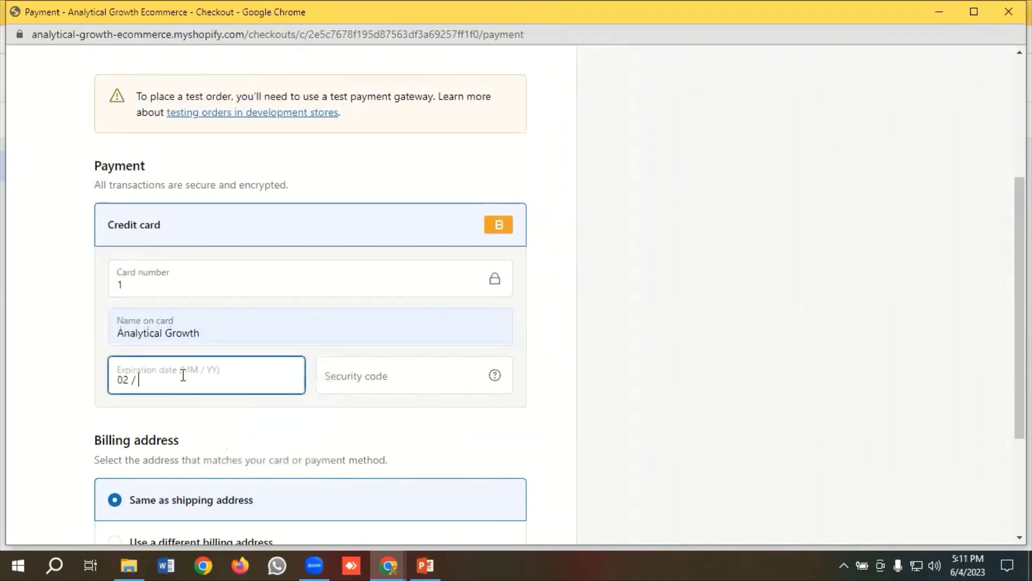
text(24)
key(Tab)
text(1)
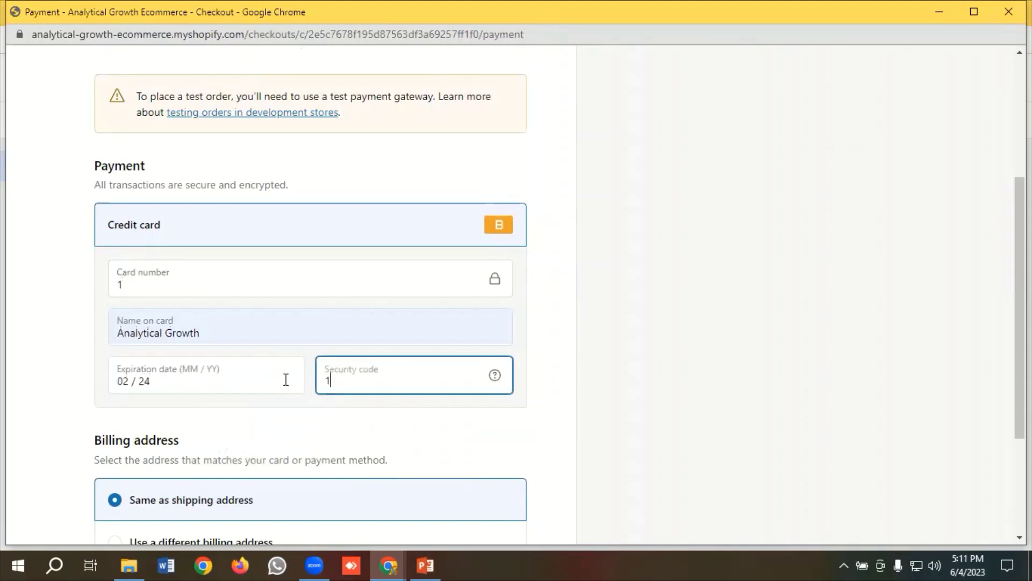
text(21)
Pay for the test order, keeping the billing address the same as the shipping address.
scroll(334, 372, down, 3)
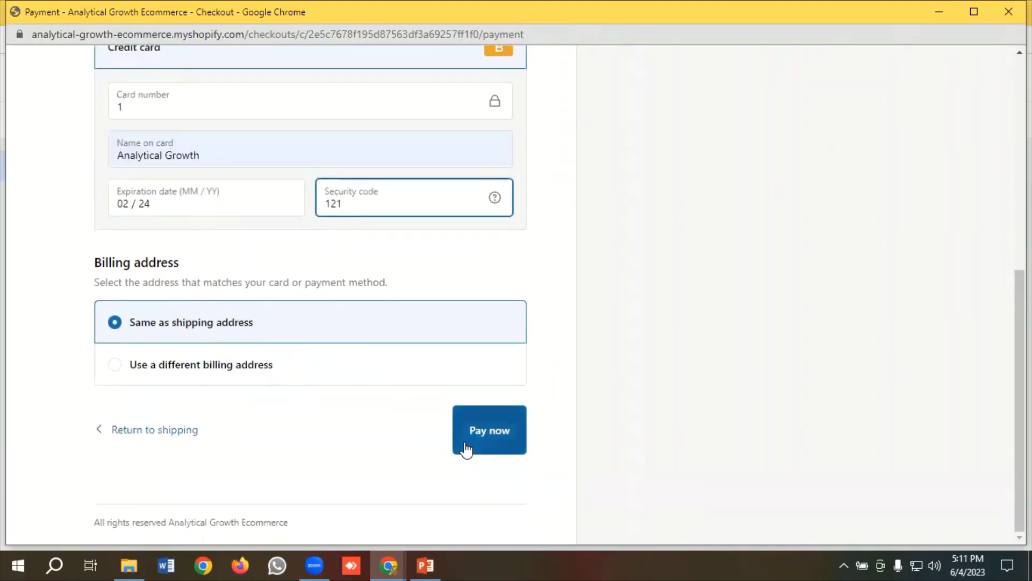
click(466, 450)
click(466, 450)
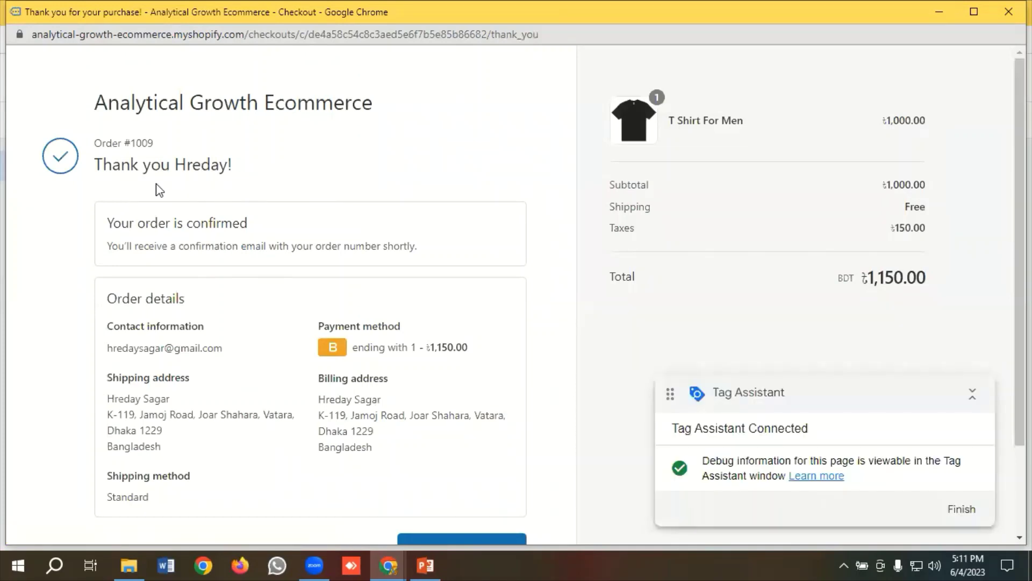
Switch to the Tag Assistant window and continue past the connection dialog.
click(389, 565)
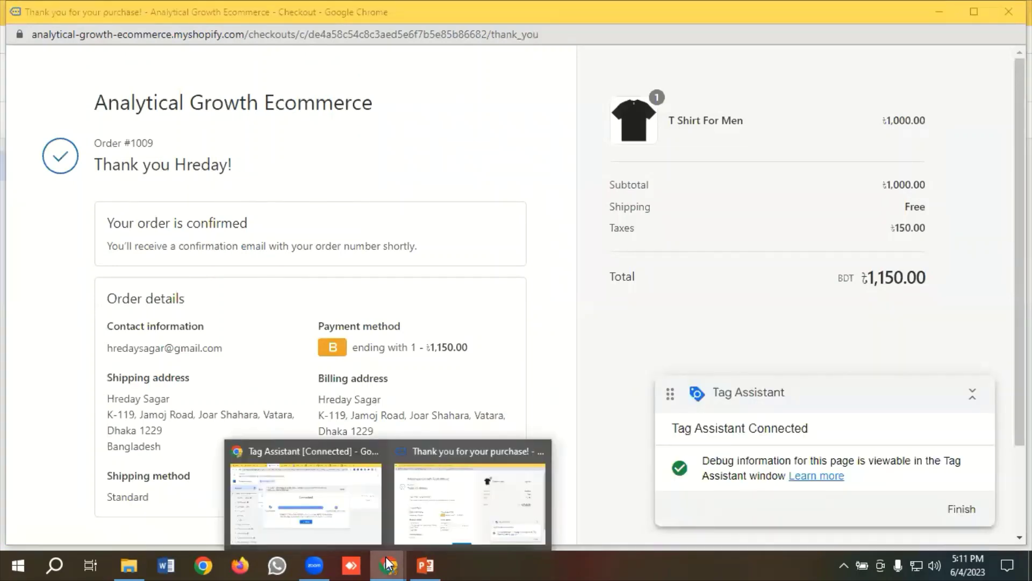
click(331, 525)
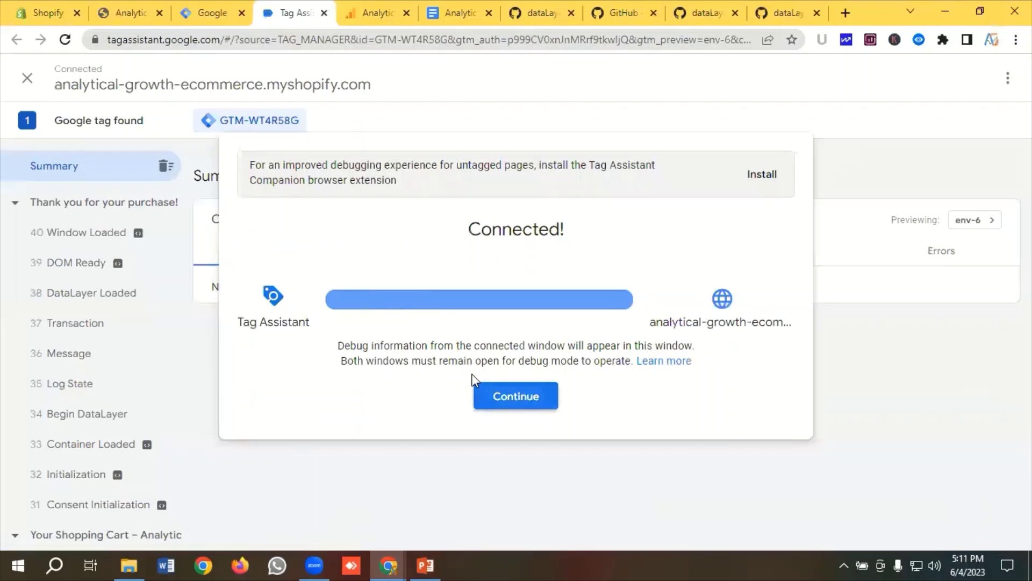
click(487, 392)
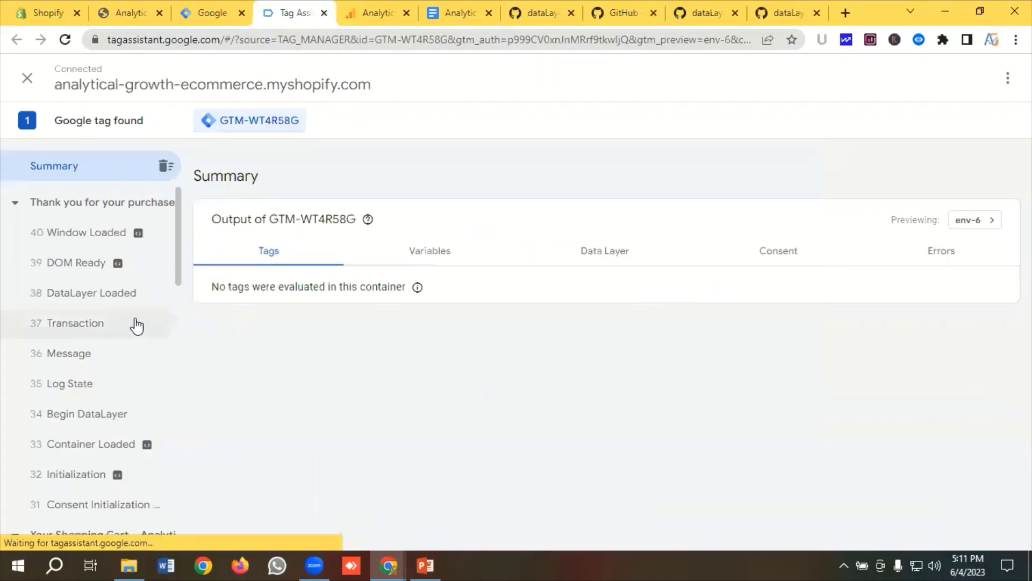
Examine the data layer values of the Transaction event on the thank-you page, including customer, transaction and product details.
click(94, 329)
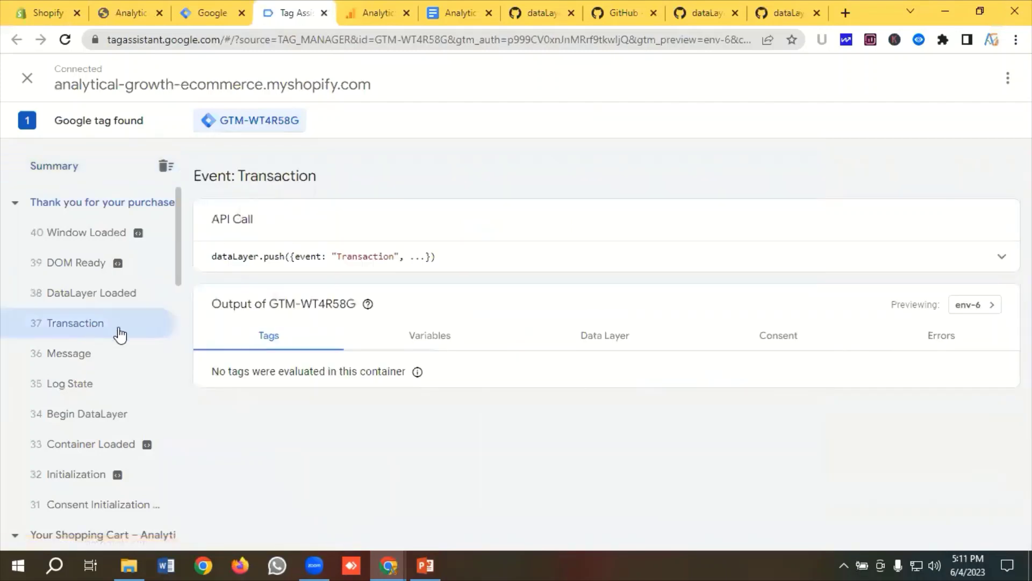
click(614, 334)
scroll(424, 347, down, 4)
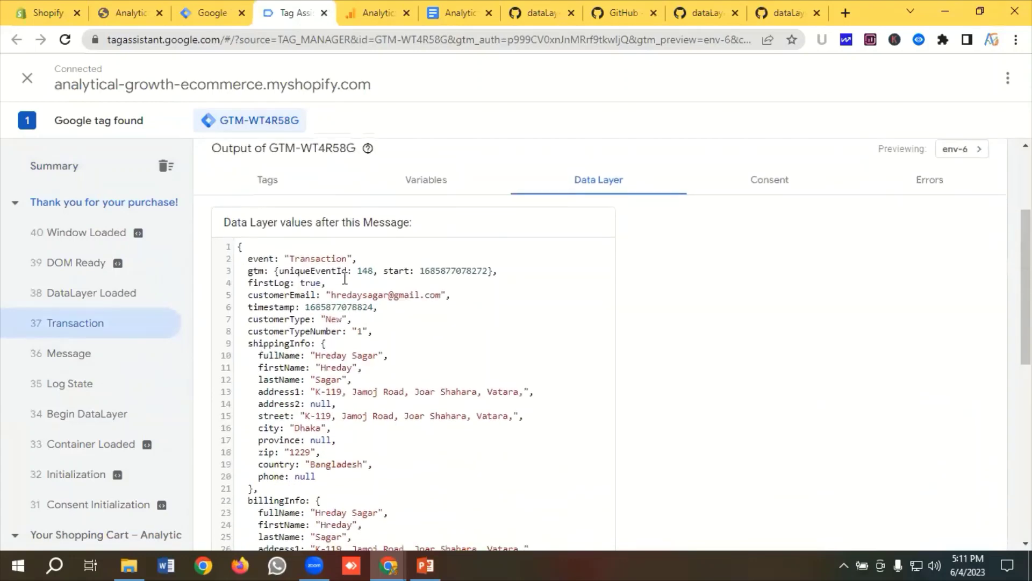
scroll(298, 269, down, 6)
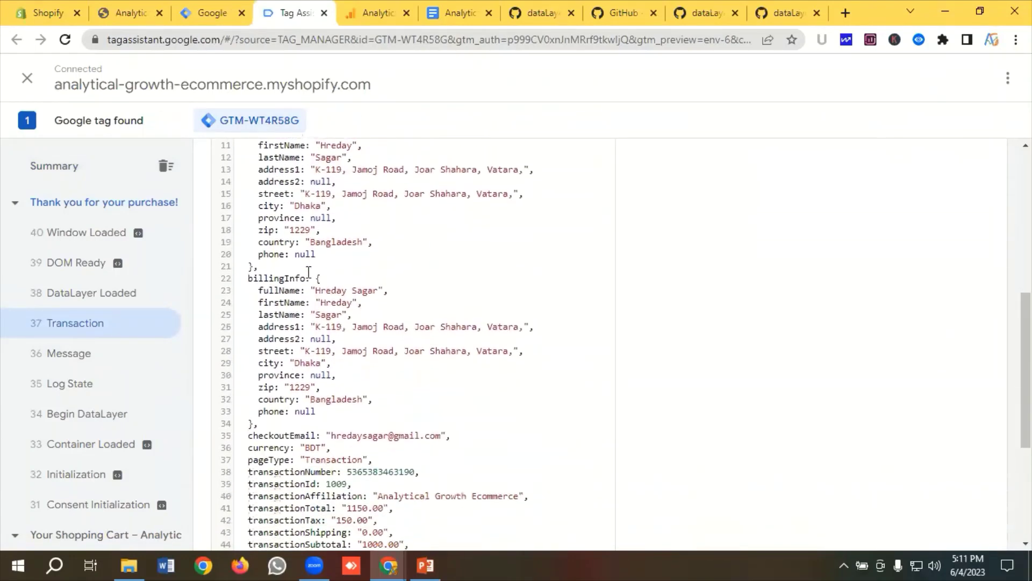
scroll(358, 276, down, 1)
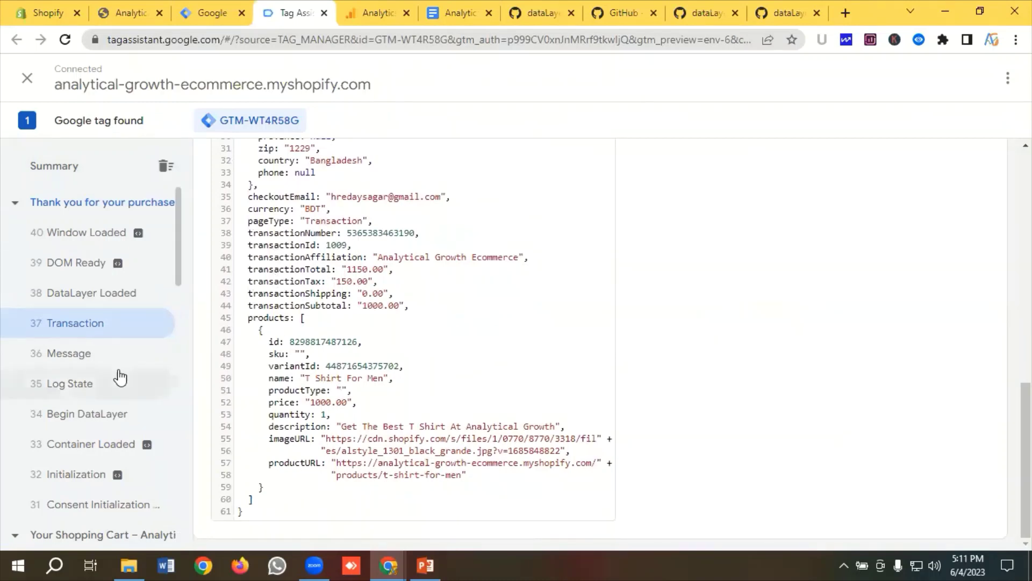
Examine the data layer values of the Cart event recorded on the shopping cart page.
scroll(115, 371, down, 4)
scroll(123, 358, down, 1)
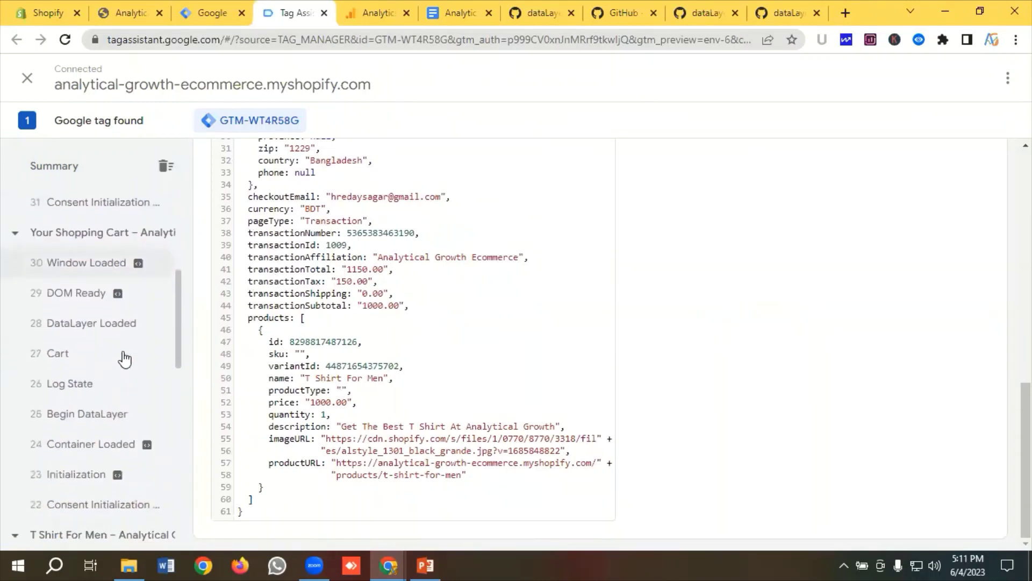
click(80, 360)
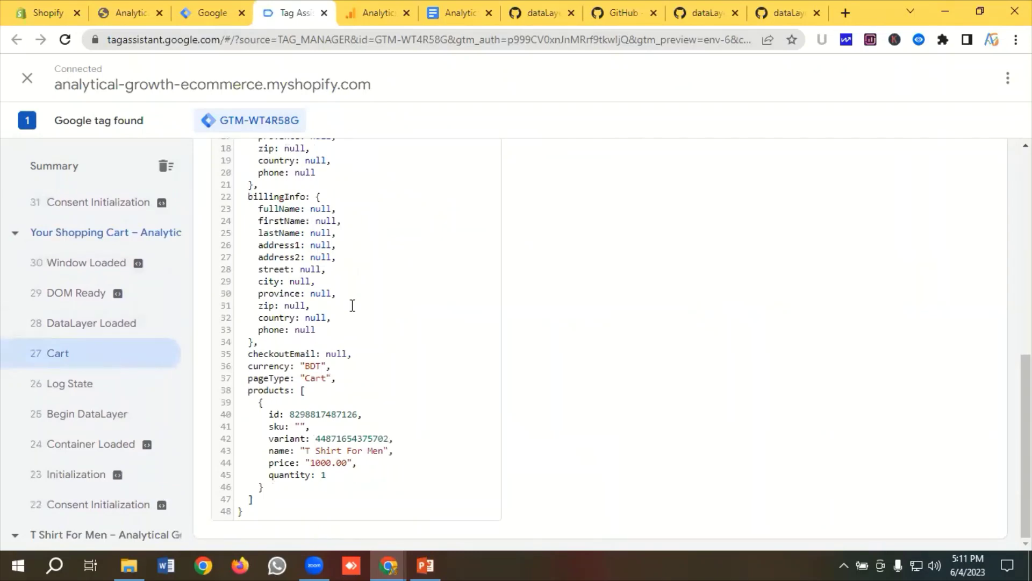
Examine the data layer values of the Add to Cart and Product events recorded on the T Shirt For Men page.
scroll(85, 353, down, 3)
scroll(105, 354, down, 1)
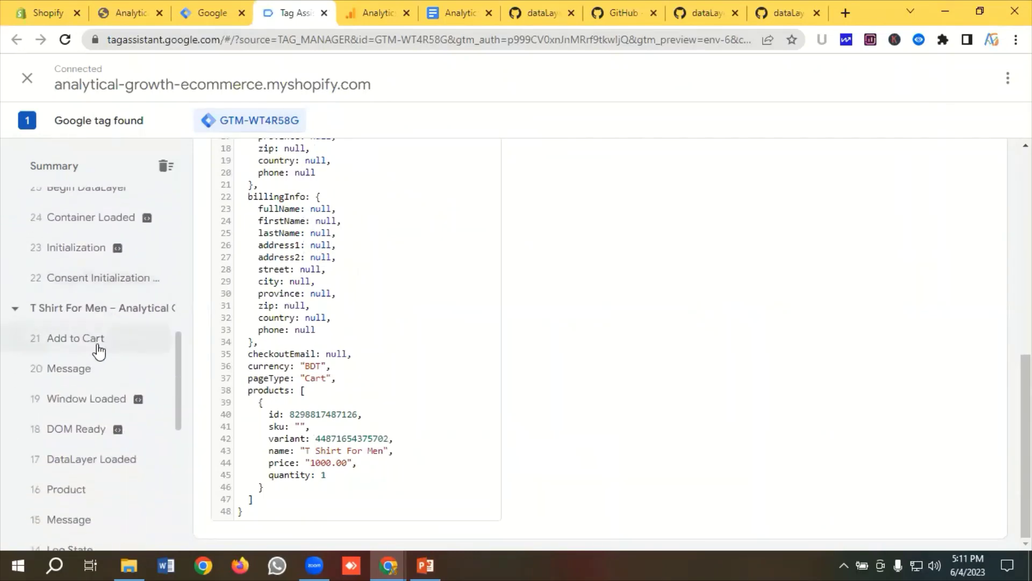
click(98, 351)
scroll(86, 355, down, 3)
click(75, 339)
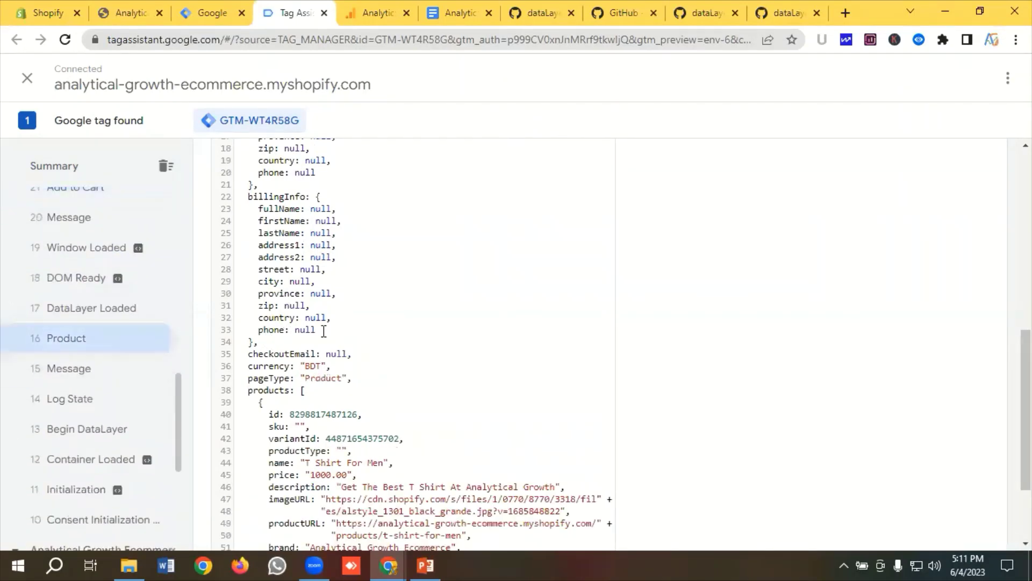
scroll(321, 333, up, 8)
scroll(322, 339, down, 3)
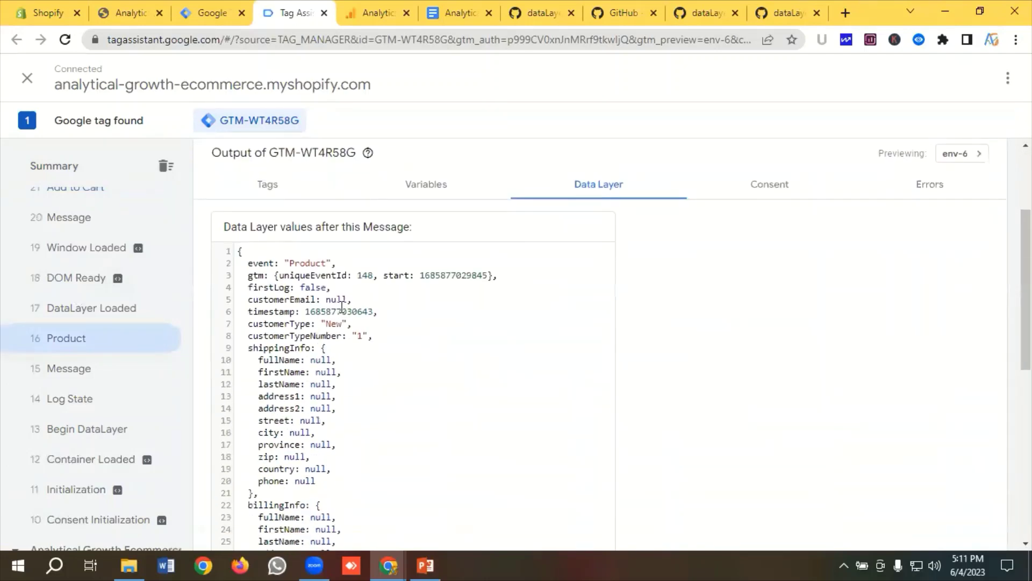
scroll(69, 323, up, 5)
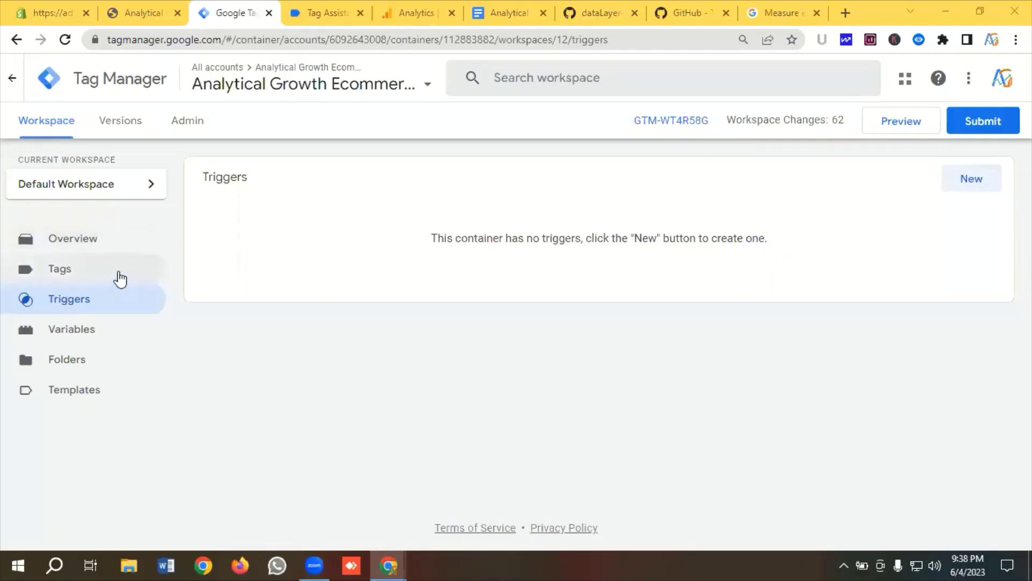
Review the tags, variables and triggers of the Default Workspace in Google Tag Manager.
click(75, 276)
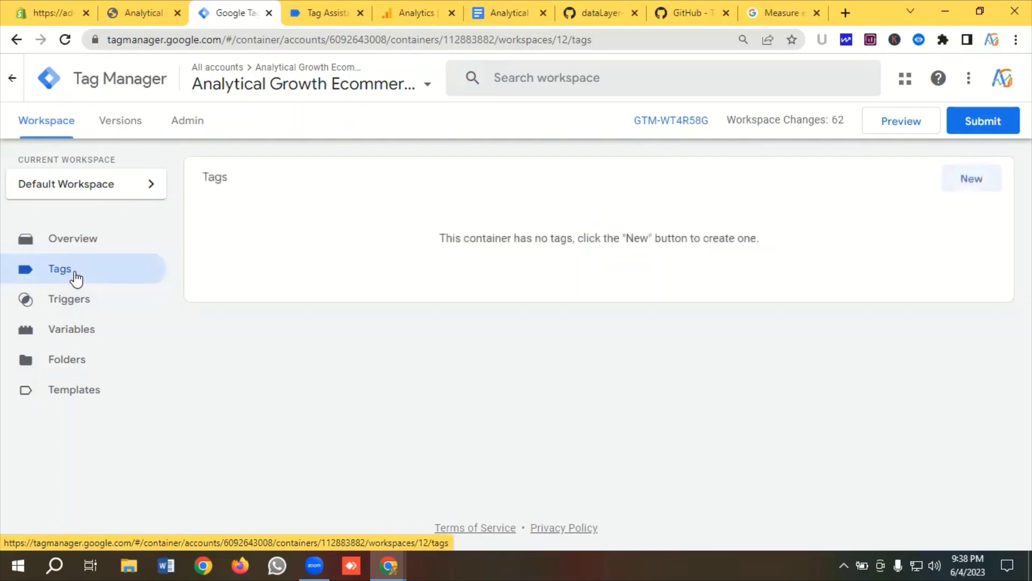
click(75, 336)
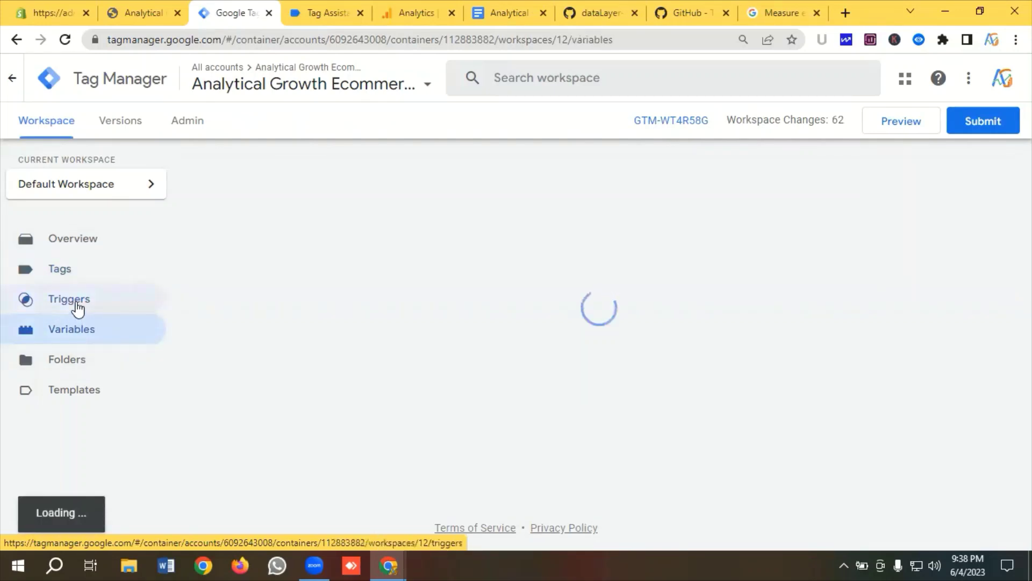
click(76, 308)
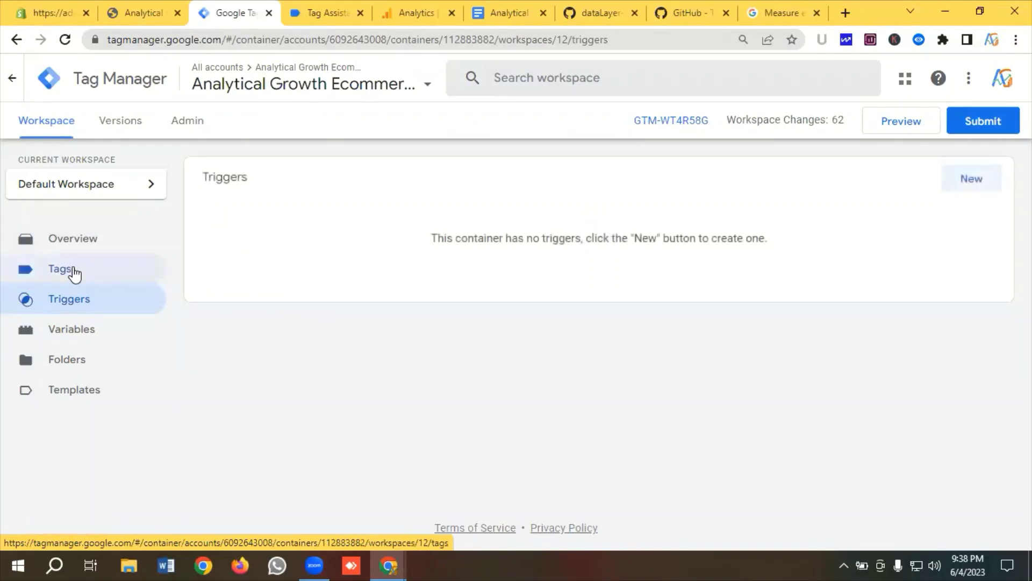
click(75, 274)
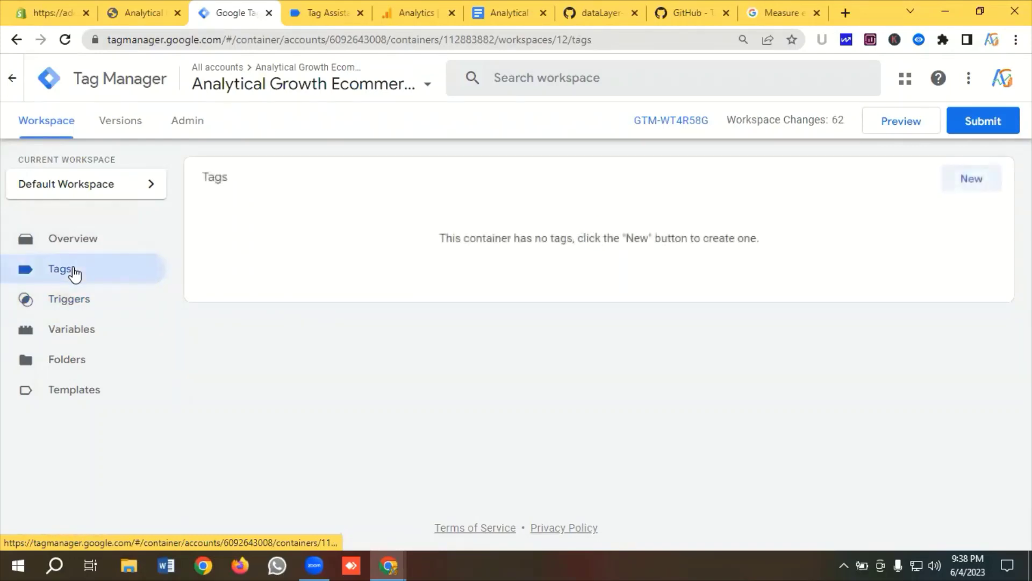
Examine the purchase event's tag configuration in Google's GA4 ecommerce documentation, including its ecommerce variables, event parameters and trigger.
click(757, 11)
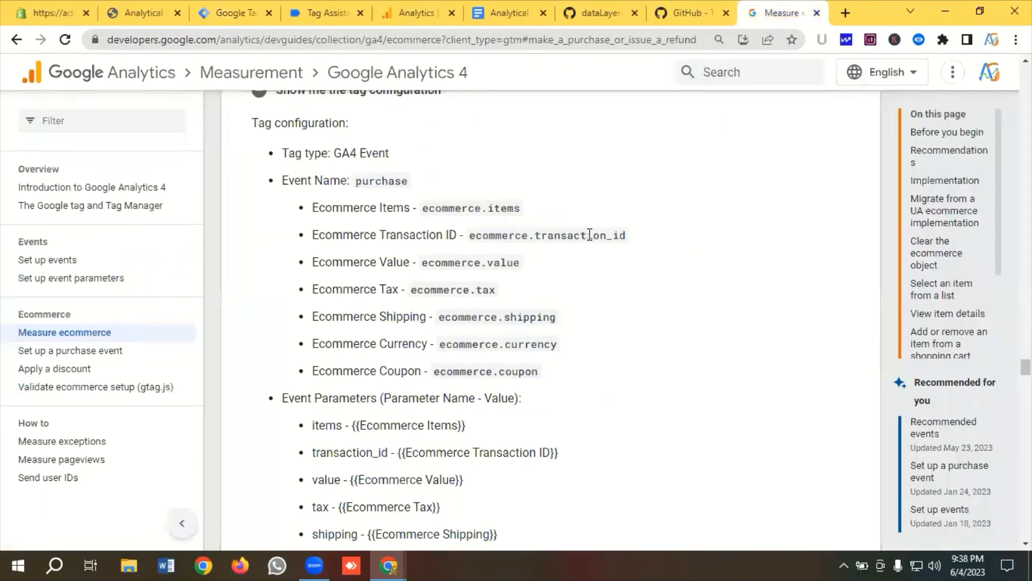
scroll(565, 245, up, 1)
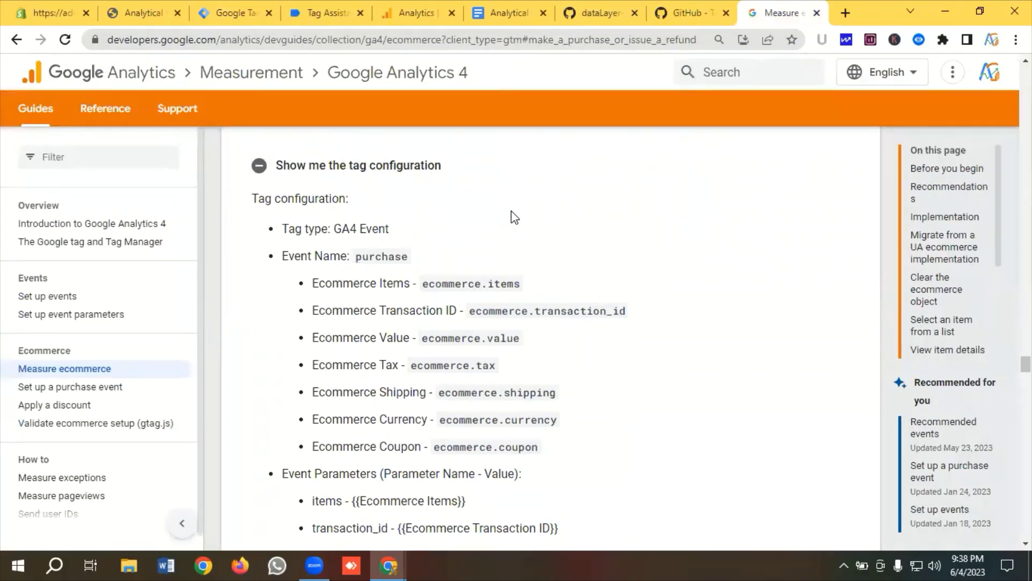
scroll(484, 242, down, 2)
scroll(378, 307, up, 2)
click(280, 39)
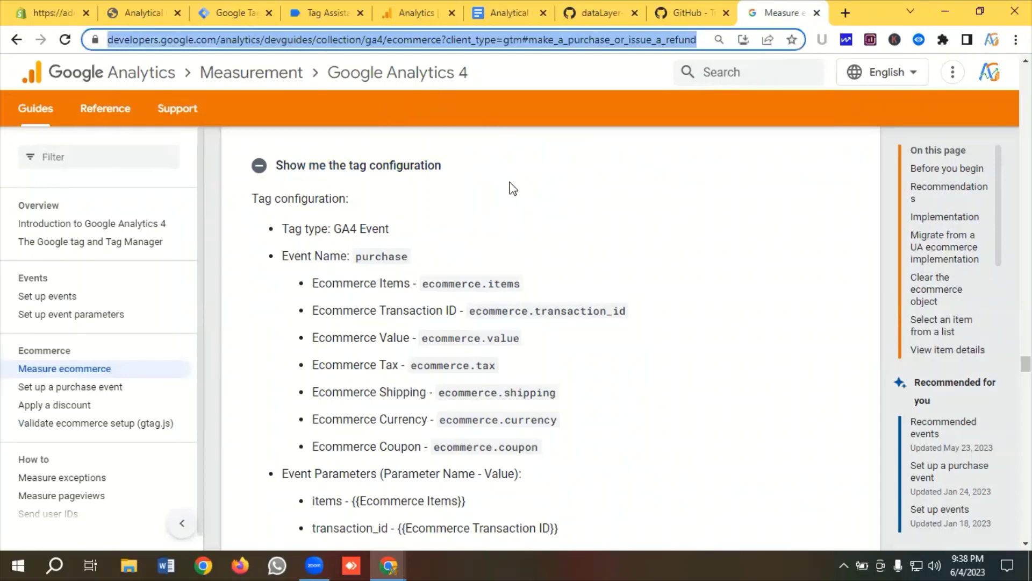
scroll(333, 222, down, 1)
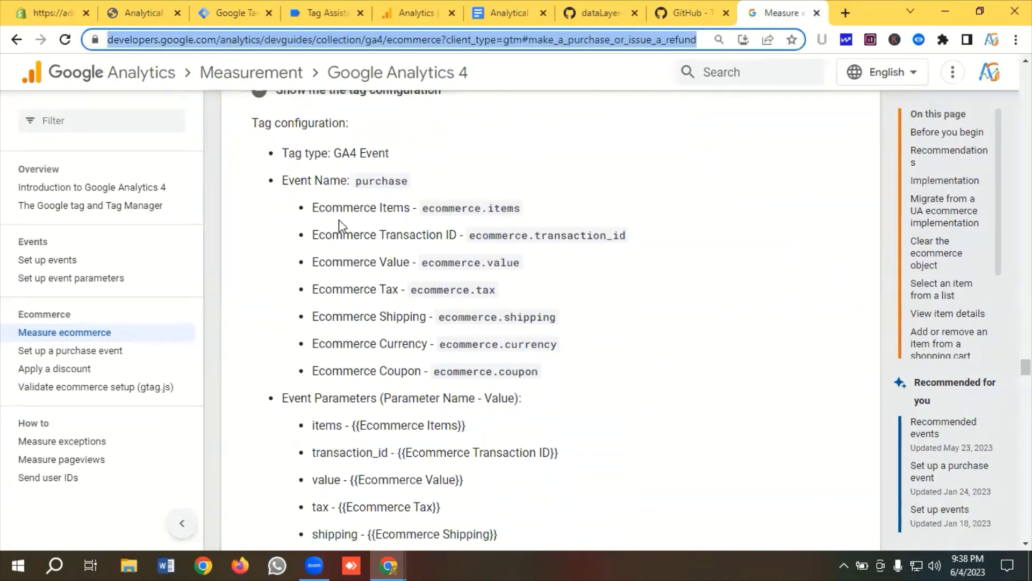
scroll(430, 253, down, 2)
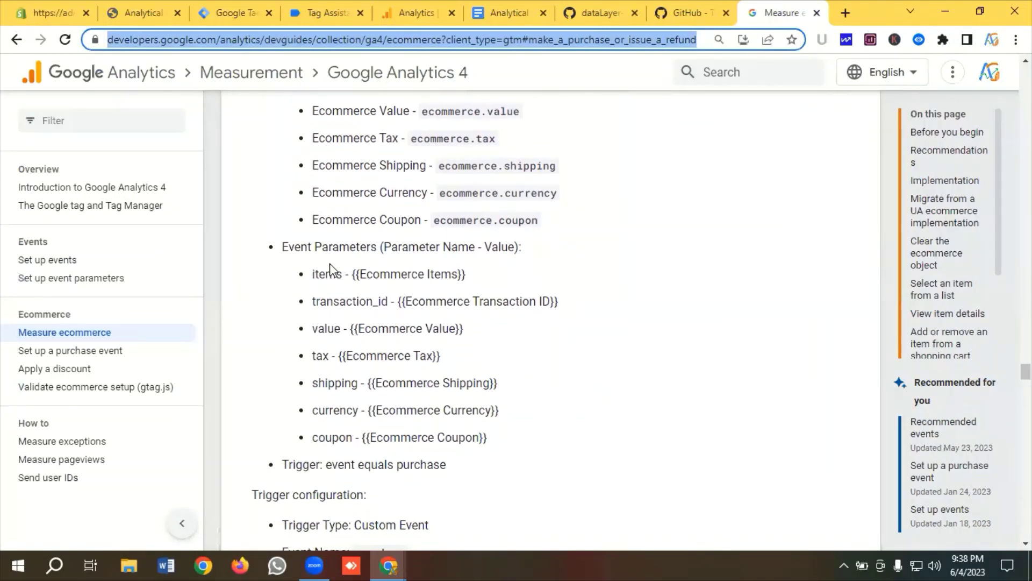
scroll(355, 317, down, 1)
scroll(392, 318, up, 4)
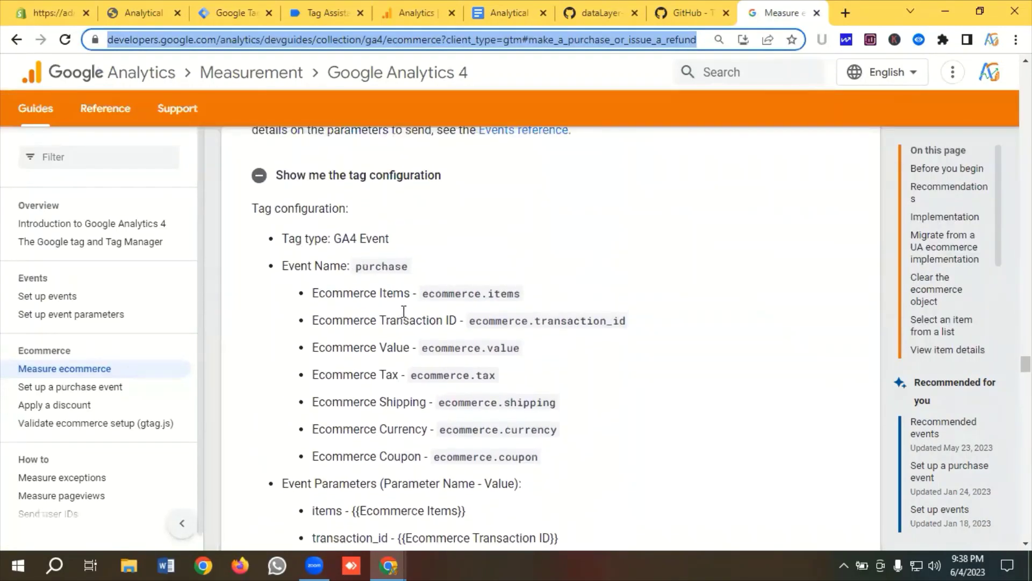
scroll(410, 315, down, 1)
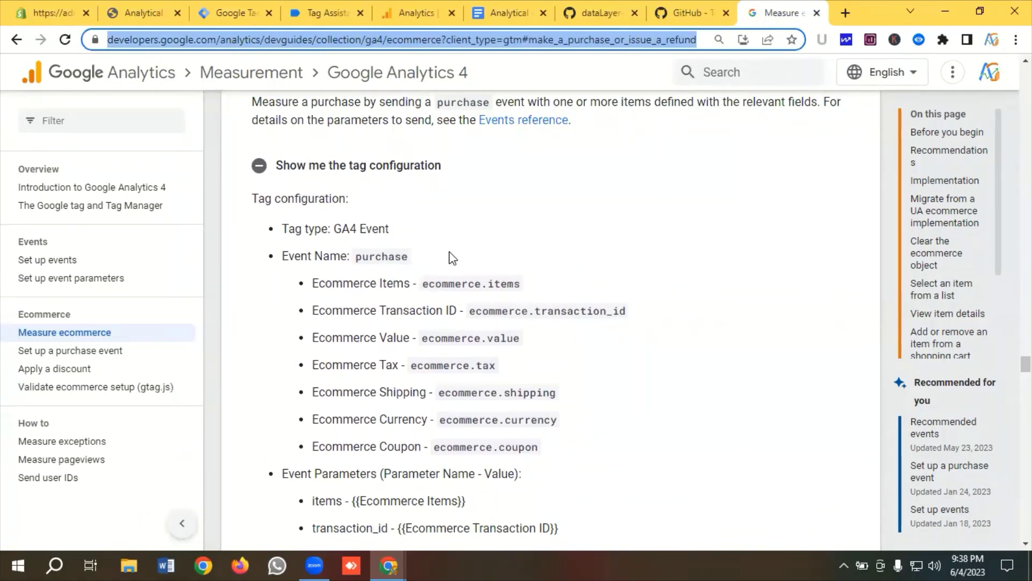
scroll(515, 337, down, 1)
drag(557, 345, 308, 213)
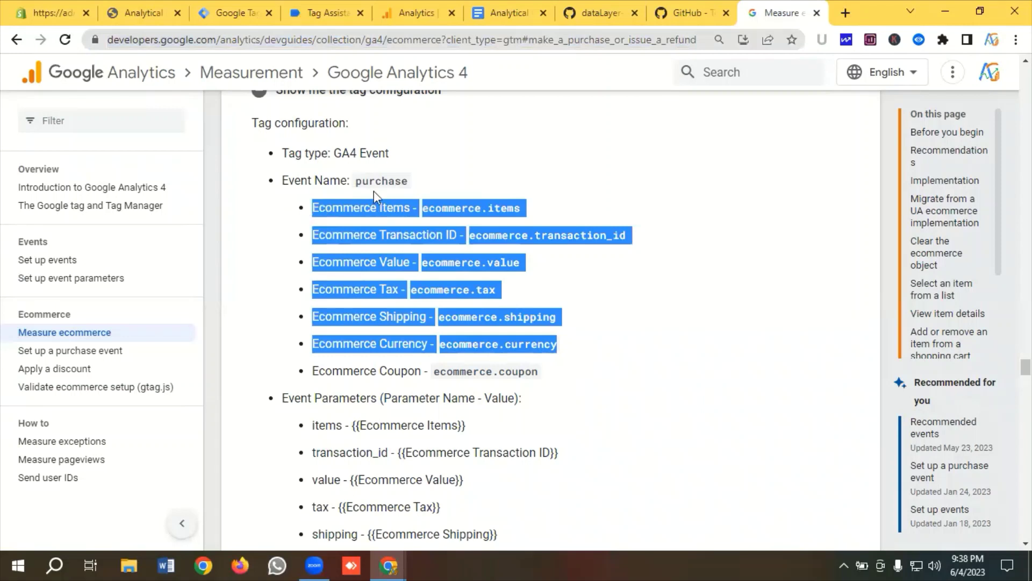
click(563, 186)
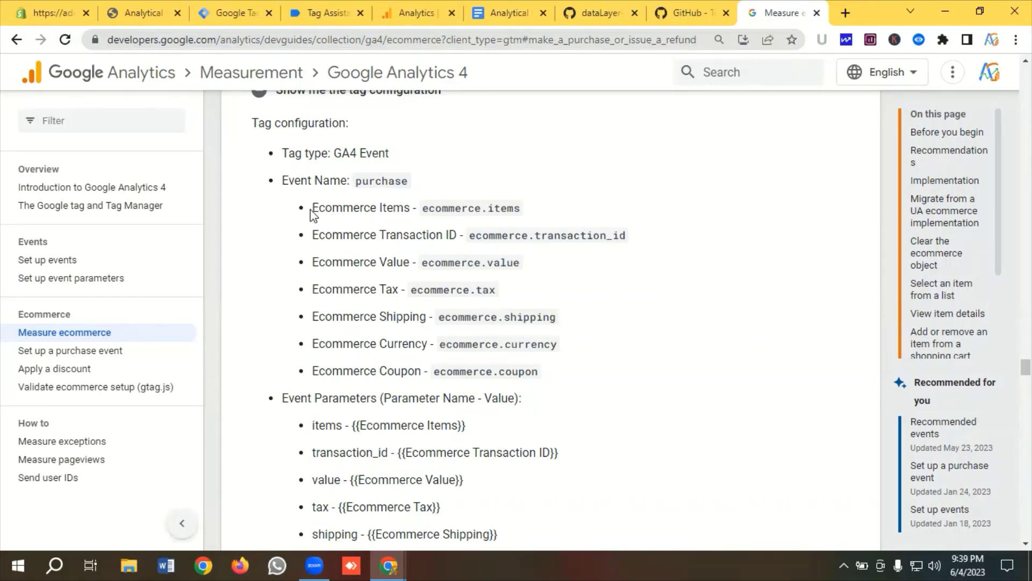
Copy the variable name "Ecommerce Items" from the purchase tag configuration in the documentation.
drag(317, 208, 412, 210)
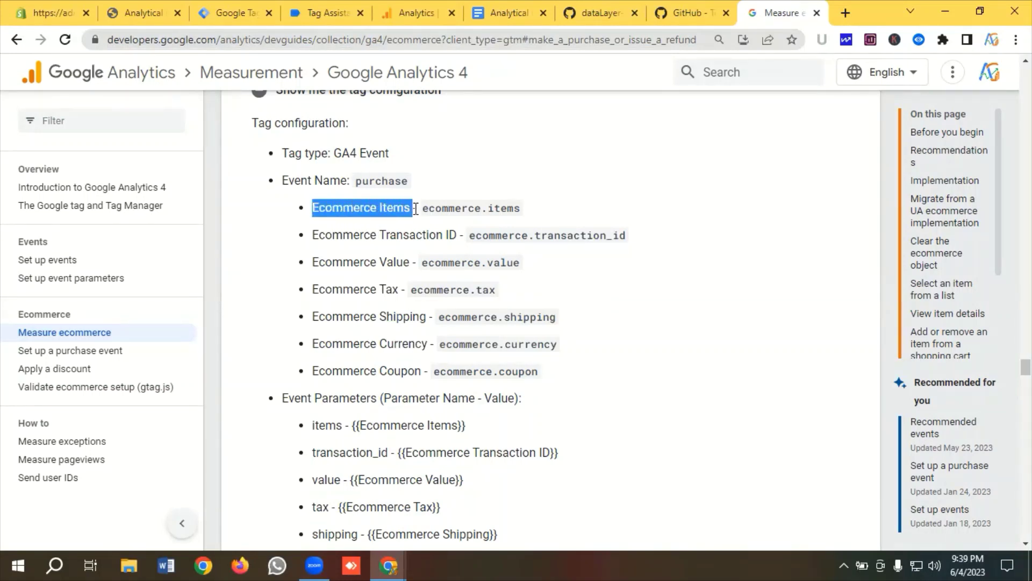
right_click(384, 209)
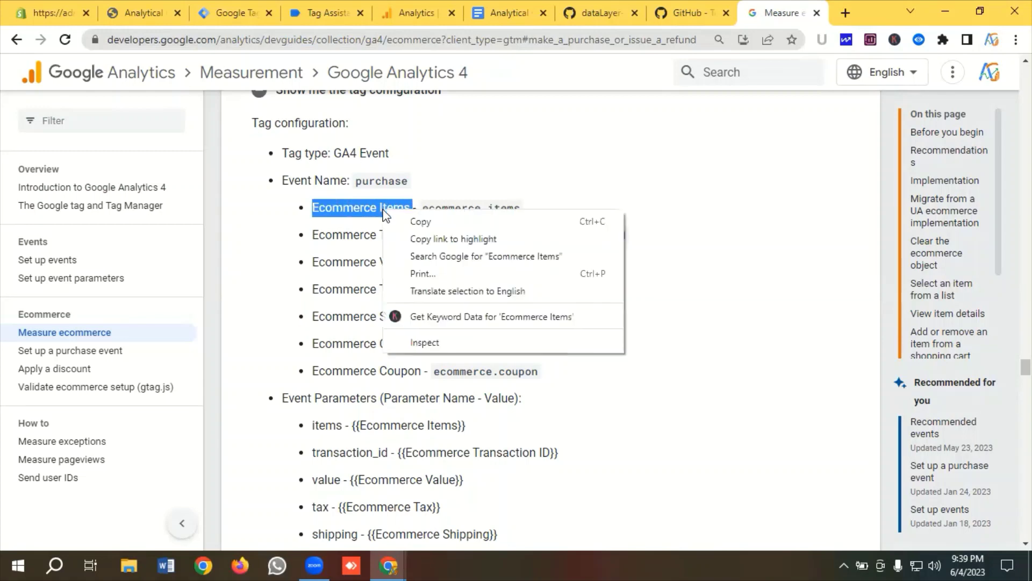
click(408, 222)
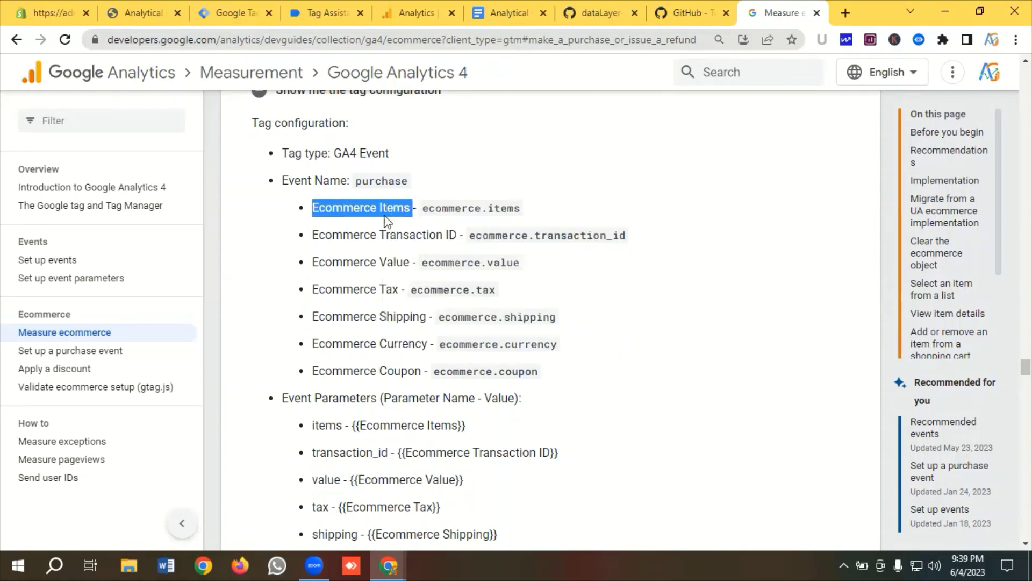
In Google Tag Manager, start a new user-defined variable named Ecommerce Items with the type Data Layer Variable.
click(233, 12)
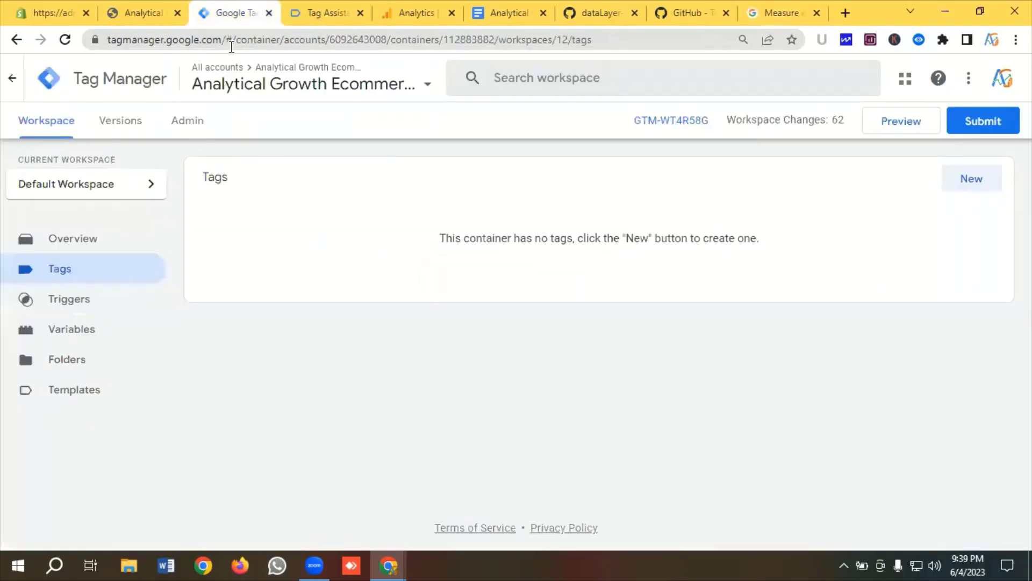
click(88, 334)
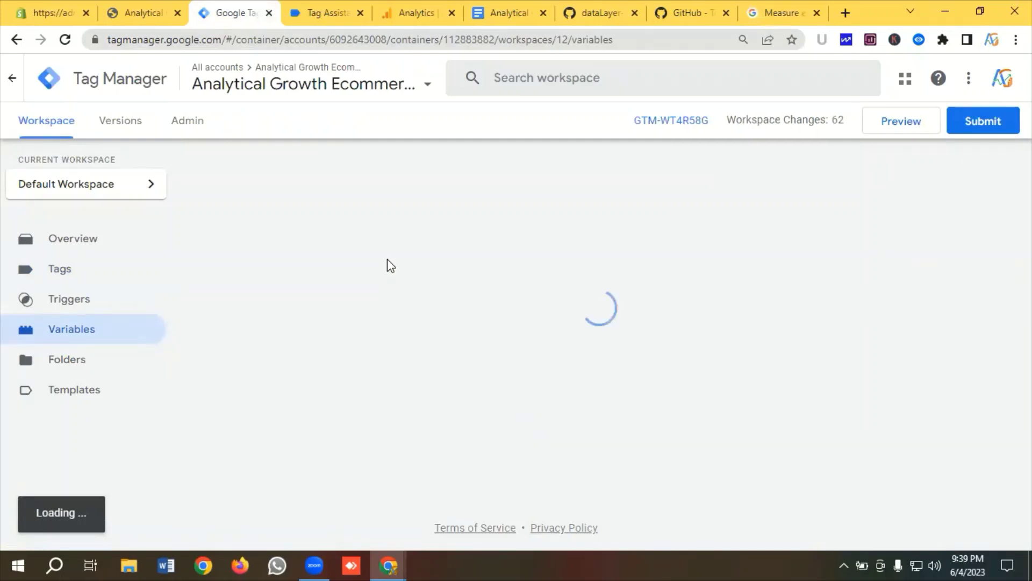
scroll(388, 261, down, 2)
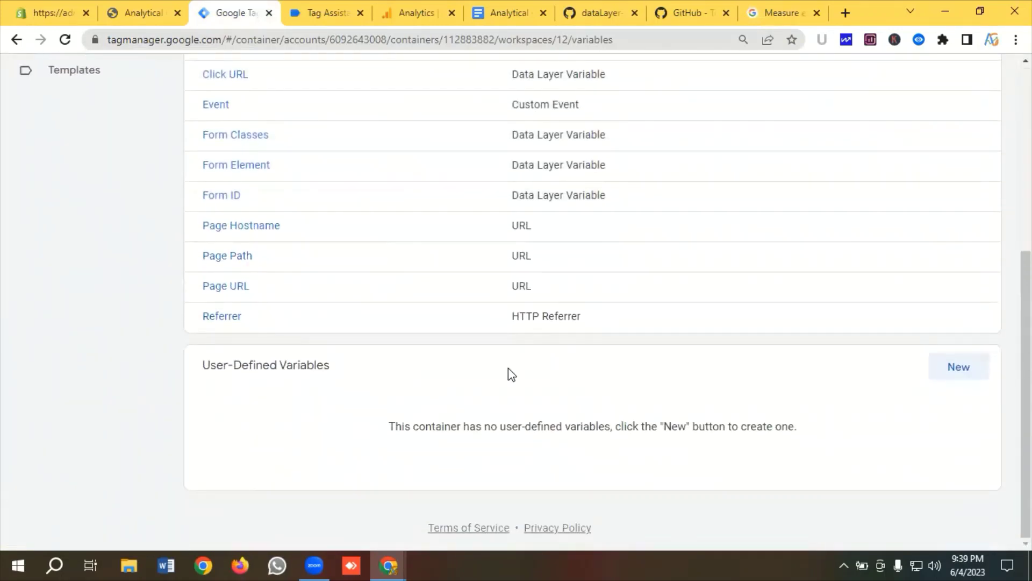
click(959, 369)
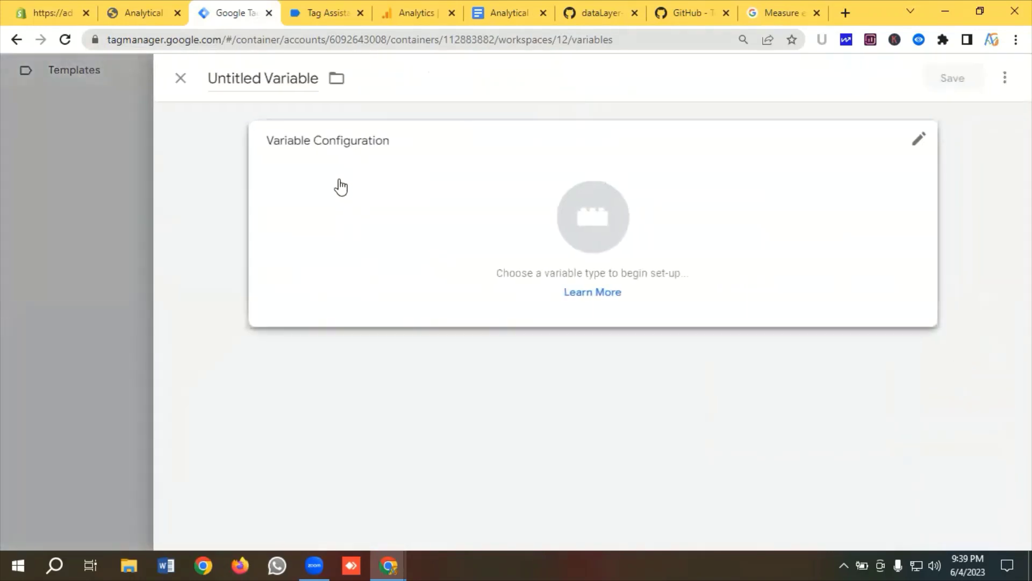
click(278, 80)
key(ctrl+a)
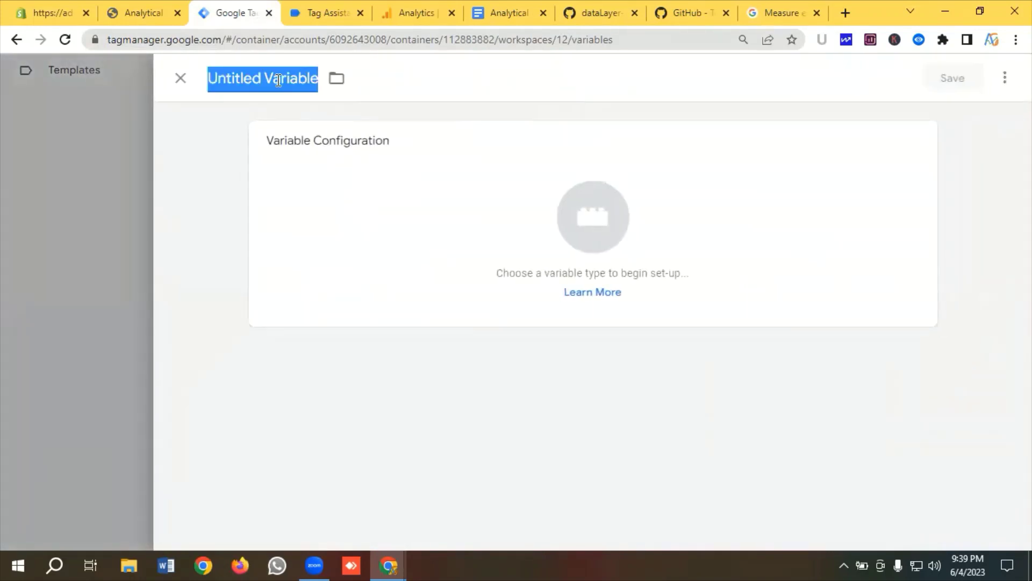
key(ctrl+v)
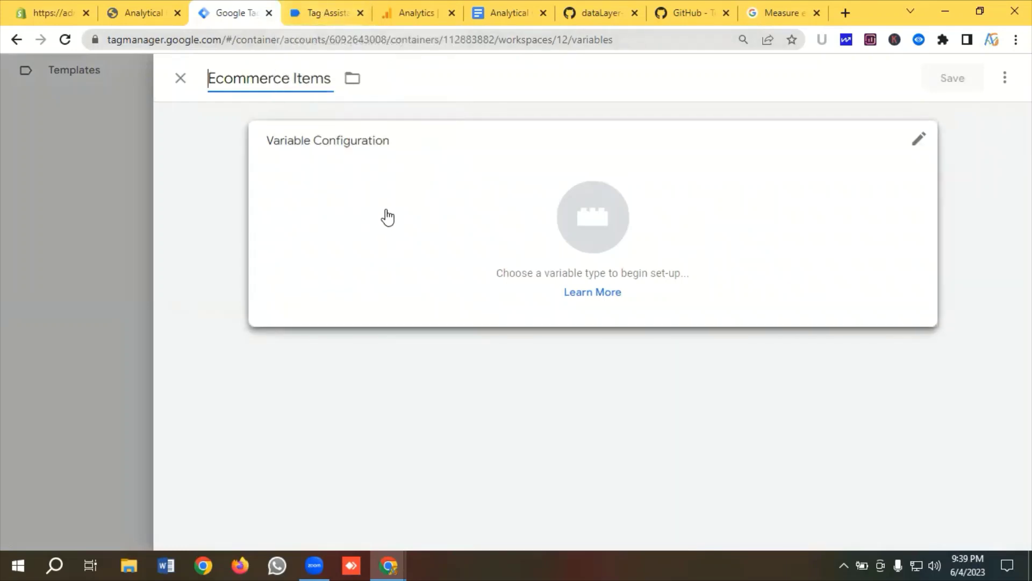
click(594, 224)
scroll(656, 288, down, 1)
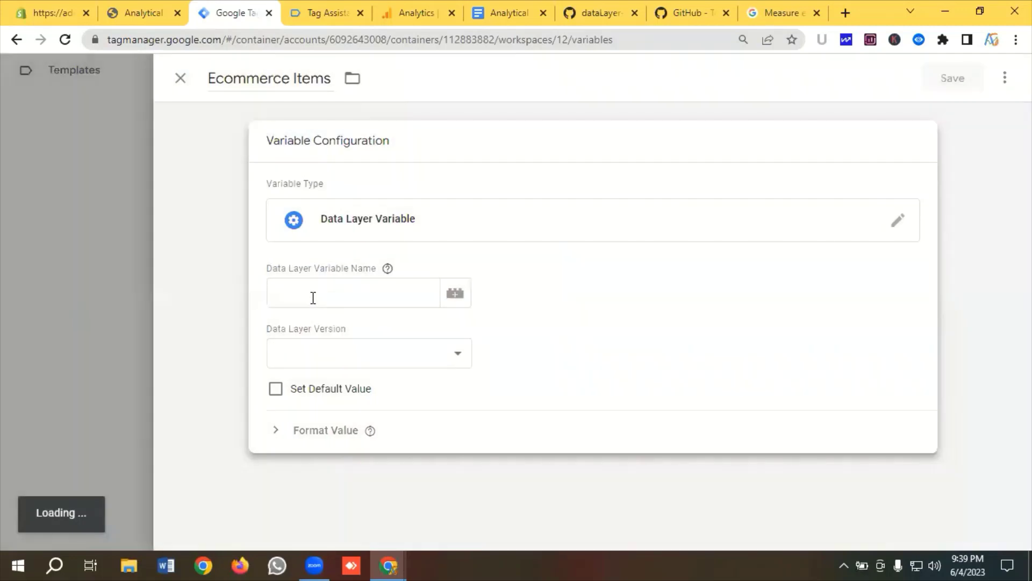
click(314, 297)
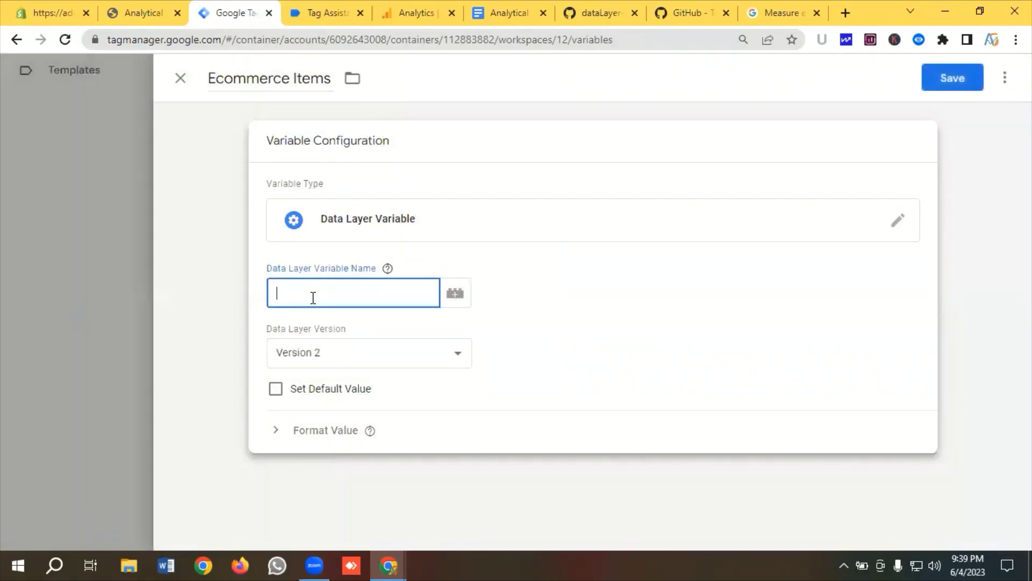
In Tag Assistant, copy the products key from the Transaction event's data layer values.
click(344, 12)
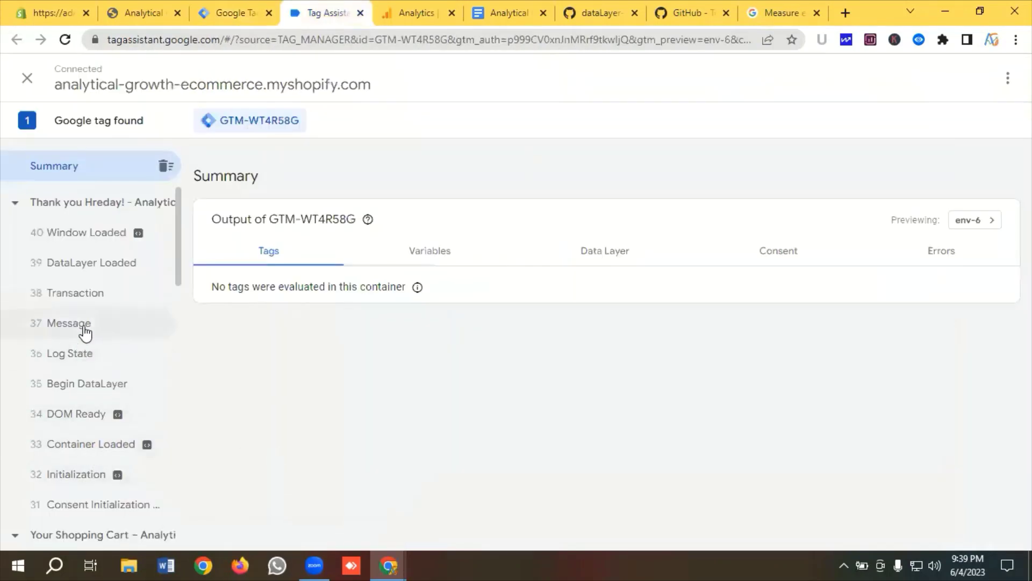
click(89, 299)
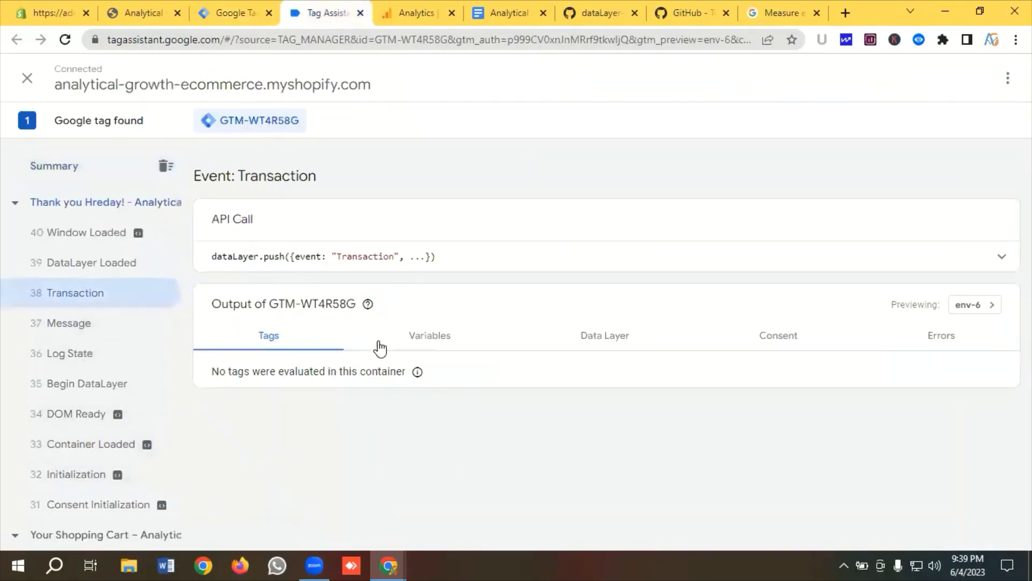
click(611, 345)
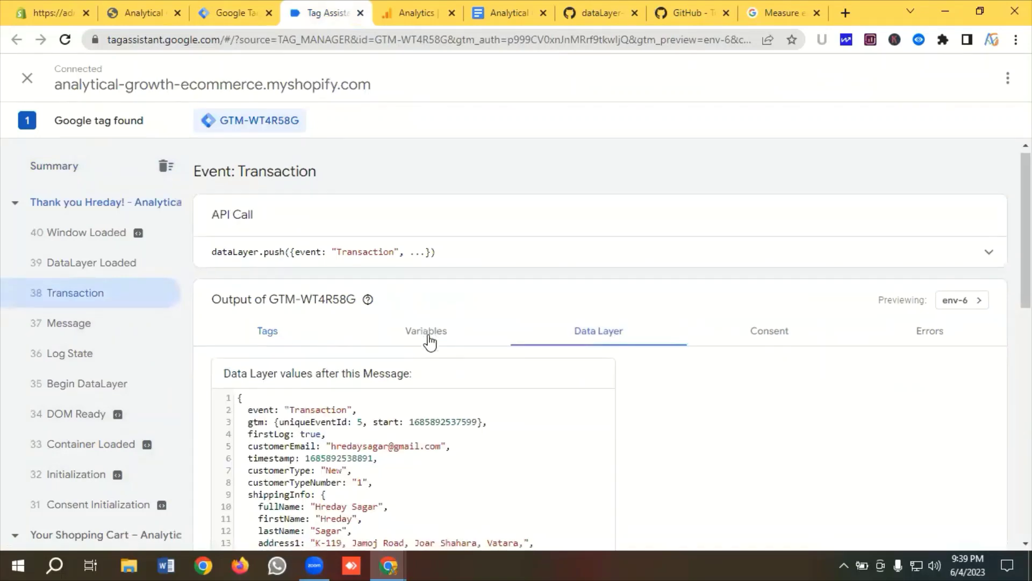
scroll(387, 328, down, 3)
scroll(353, 313, down, 8)
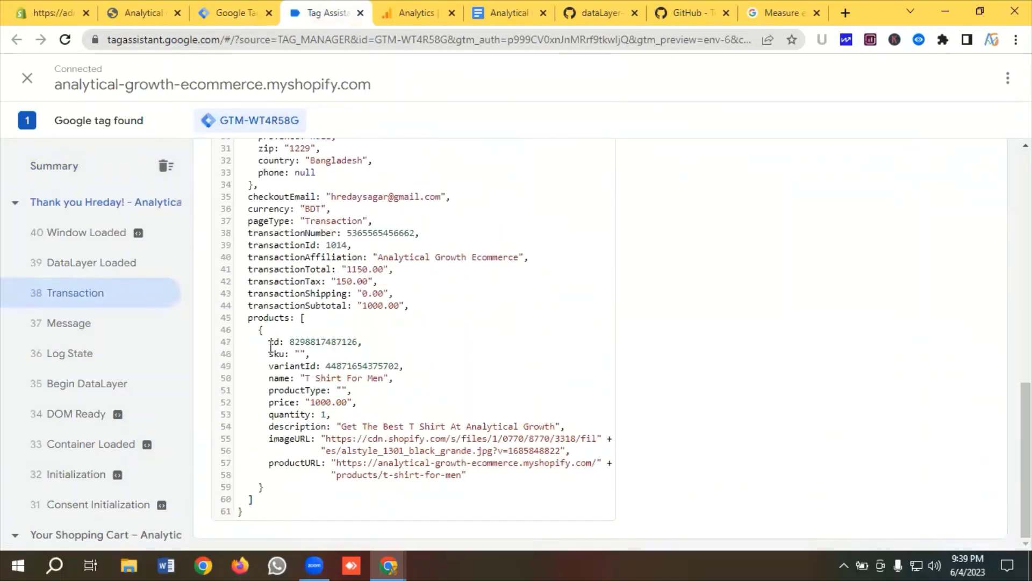
double_click(261, 318)
right_click(260, 314)
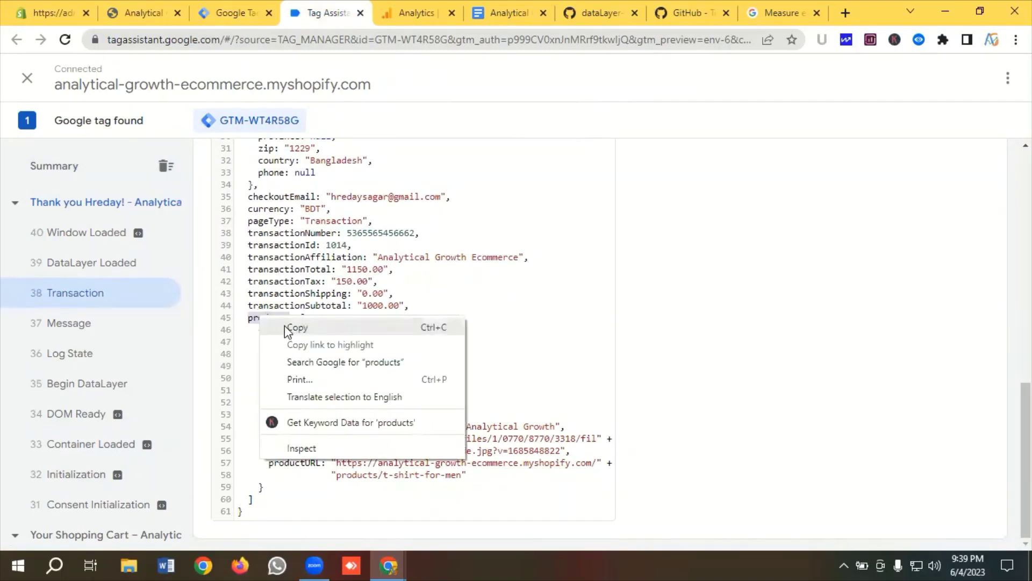
click(293, 328)
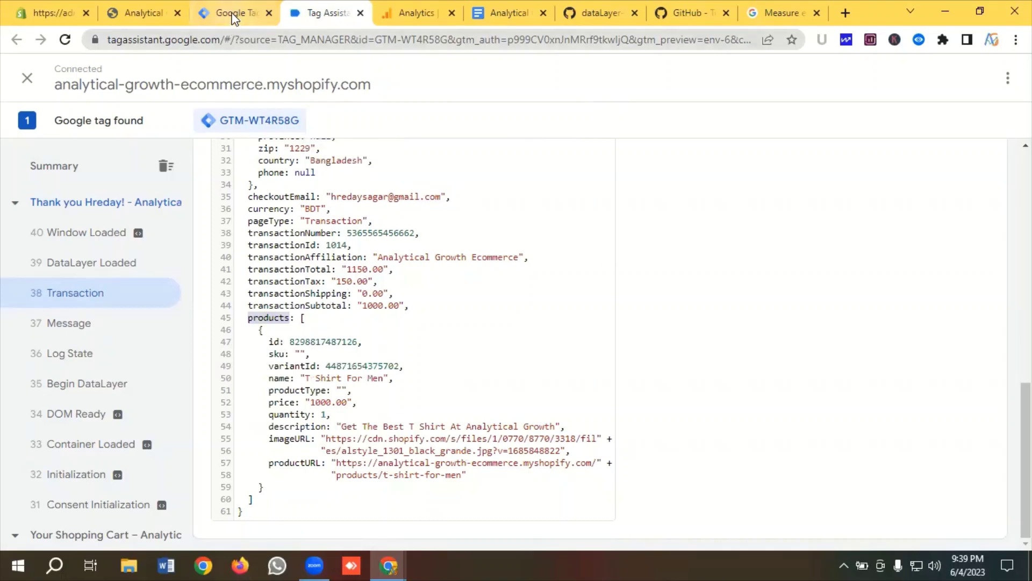
Back in Tag Manager, set the Ecommerce Items variable's Data Layer Variable Name to products and save the variable.
click(231, 13)
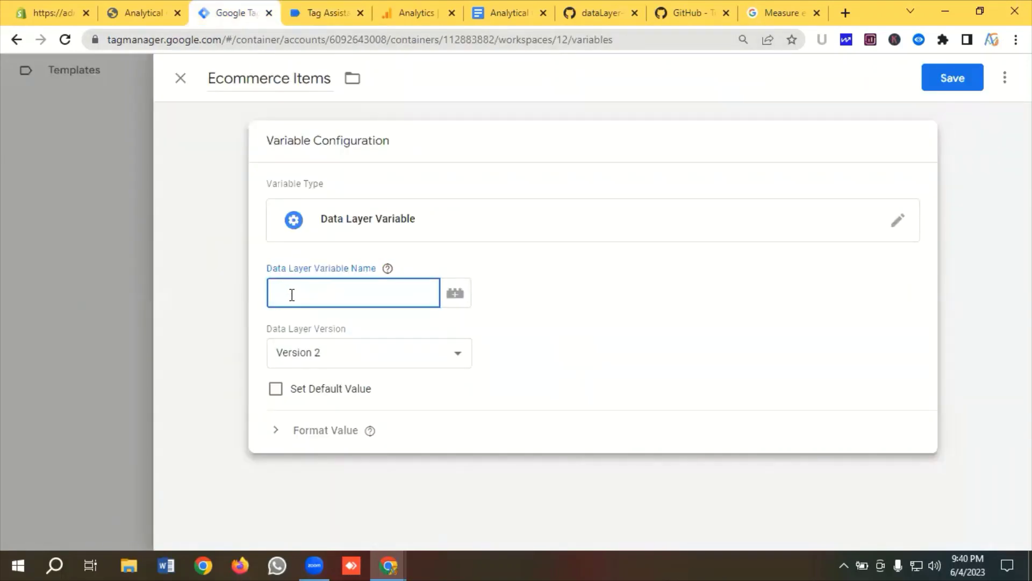
key(ctrl+v)
click(947, 76)
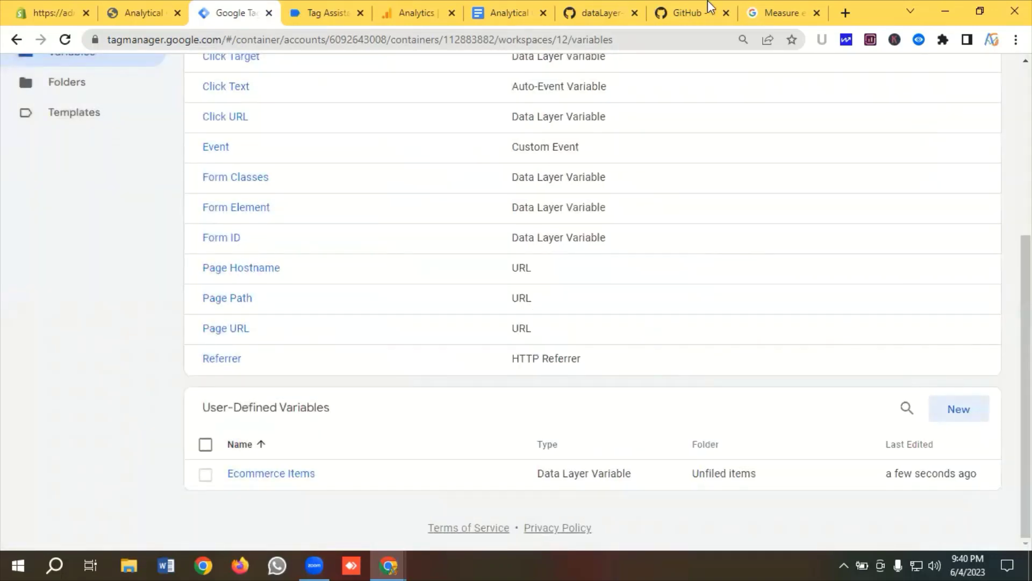
Copy the variable name "Ecommerce Transaction ID" from the purchase tag configuration in Google's documentation.
click(745, 11)
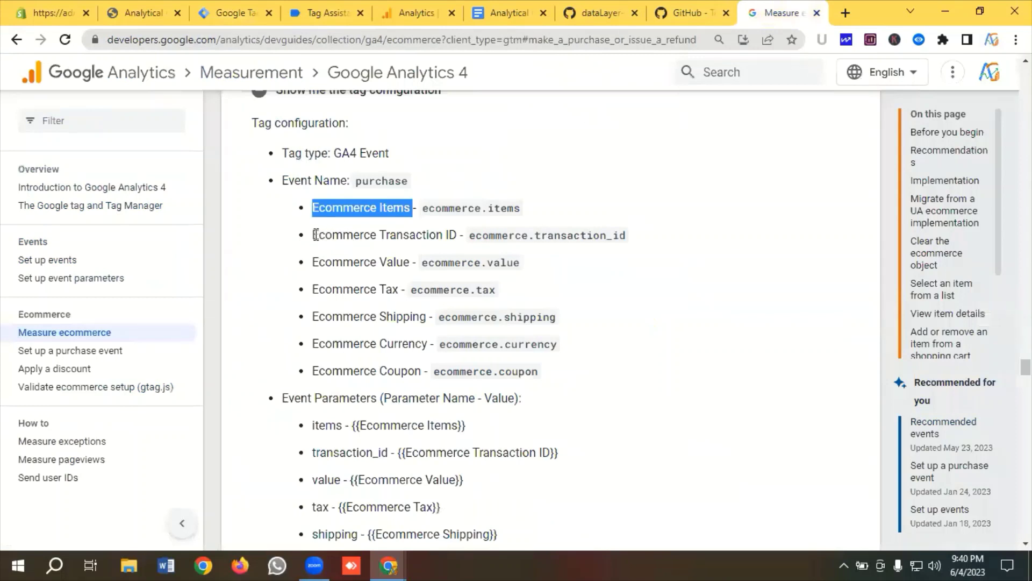
drag(313, 235, 459, 236)
right_click(436, 238)
click(449, 244)
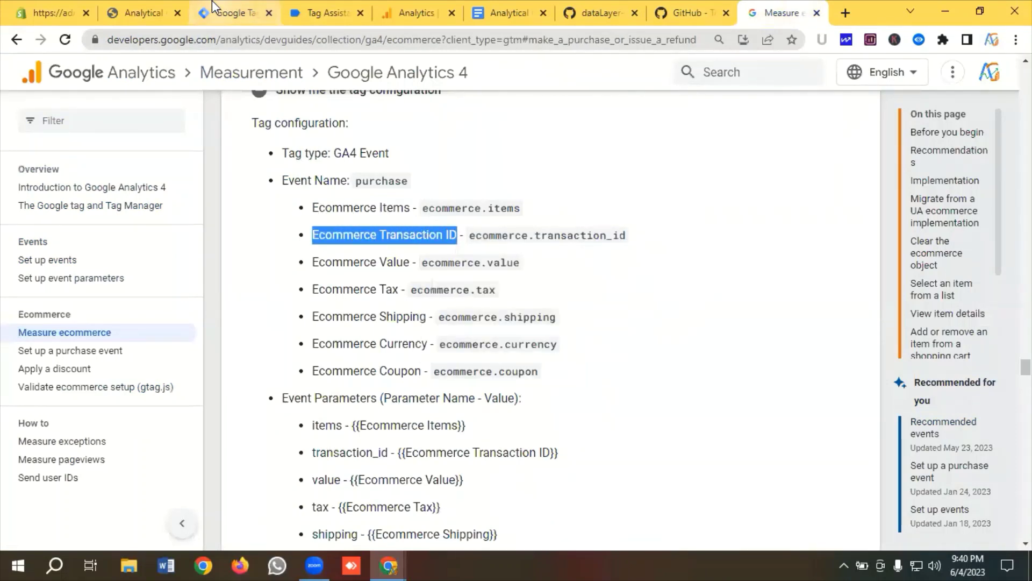
In Tag Manager, start another user-defined variable named Ecommerce Transaction ID with the type Data Layer Variable.
click(212, 1)
click(959, 409)
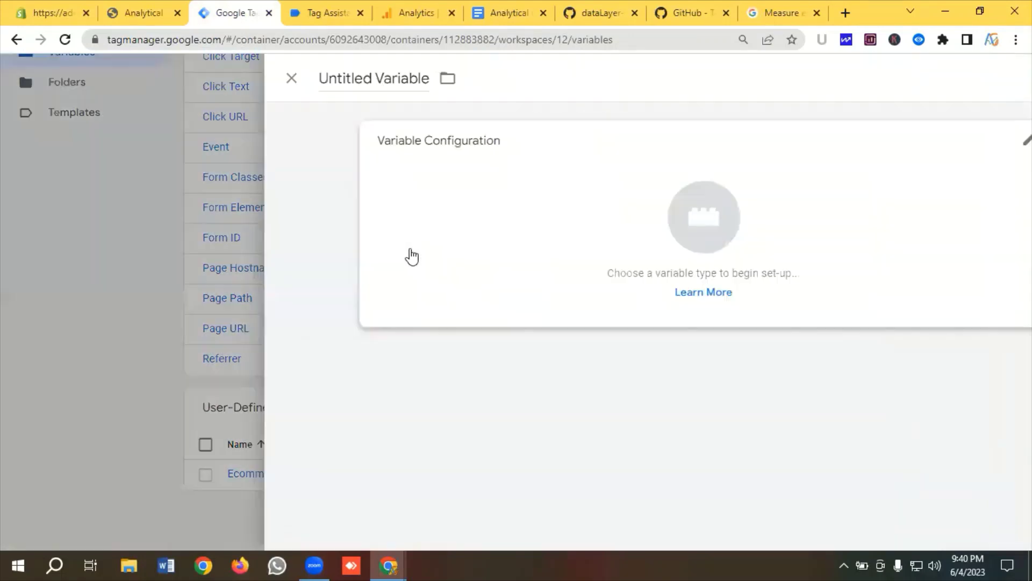
click(274, 82)
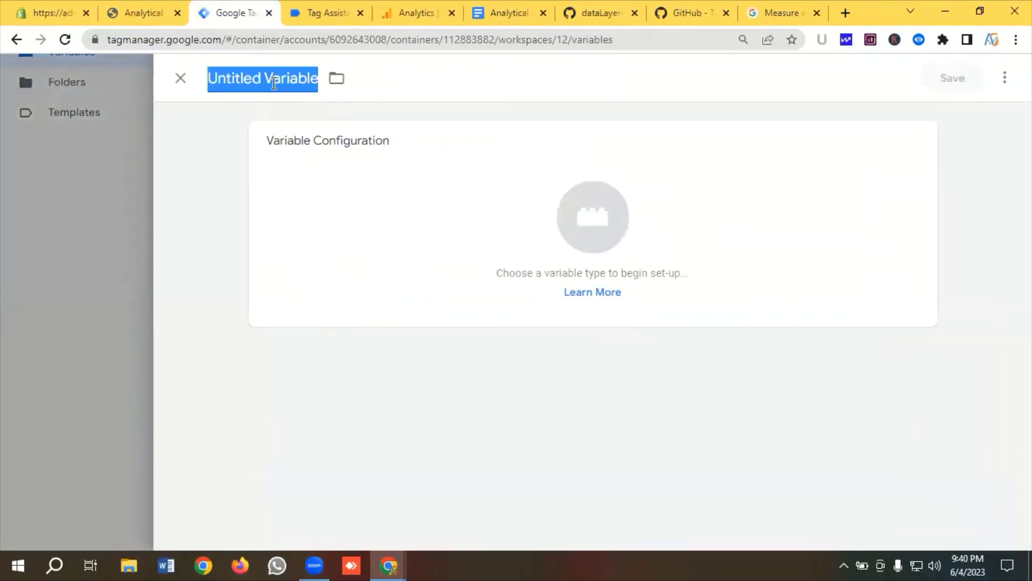
key(ctrl+v)
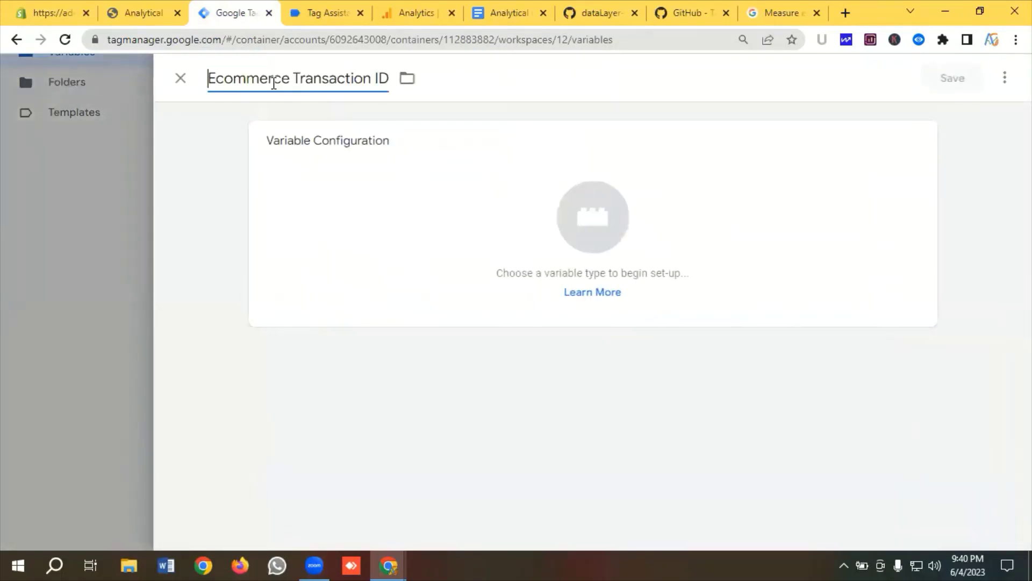
click(594, 218)
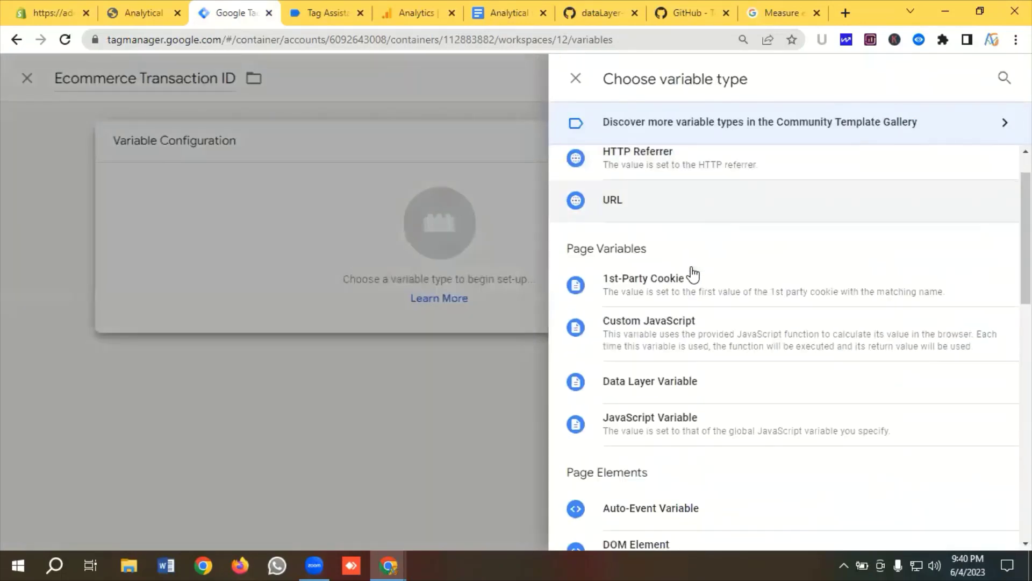
scroll(669, 282, down, 2)
click(669, 280)
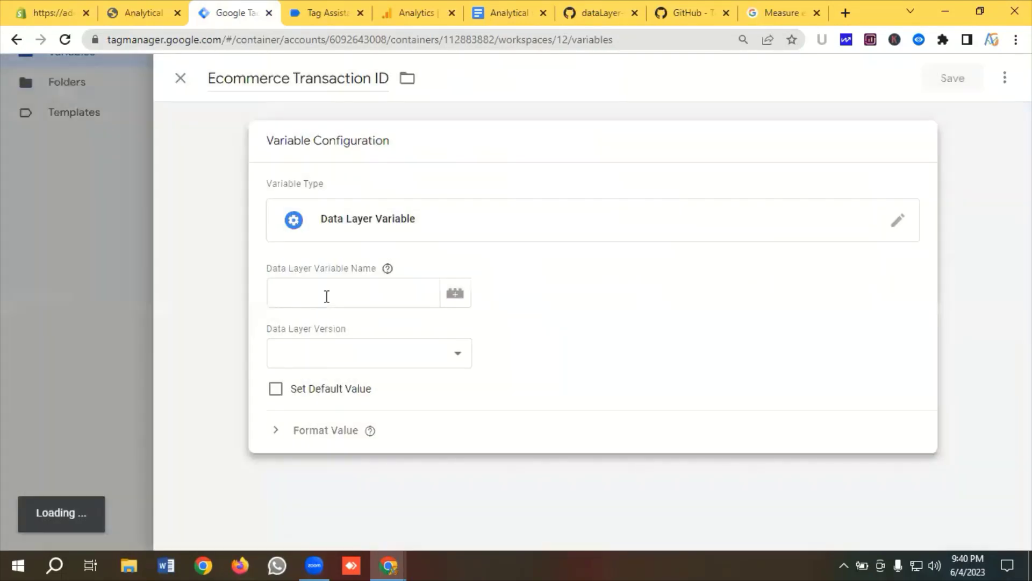
In Tag Assistant, copy the transactionId key from the Transaction event's data layer values.
click(326, 295)
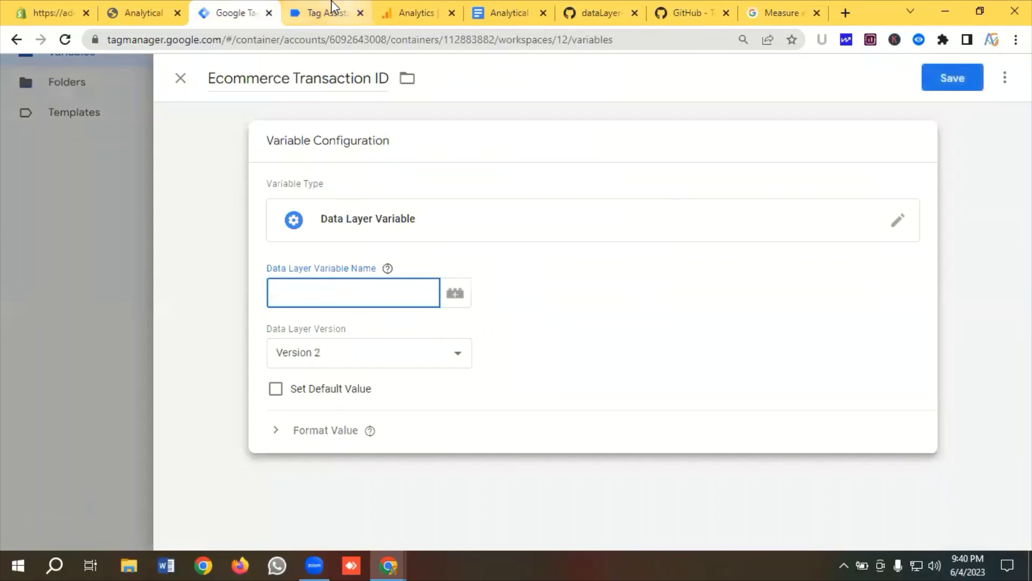
click(326, 12)
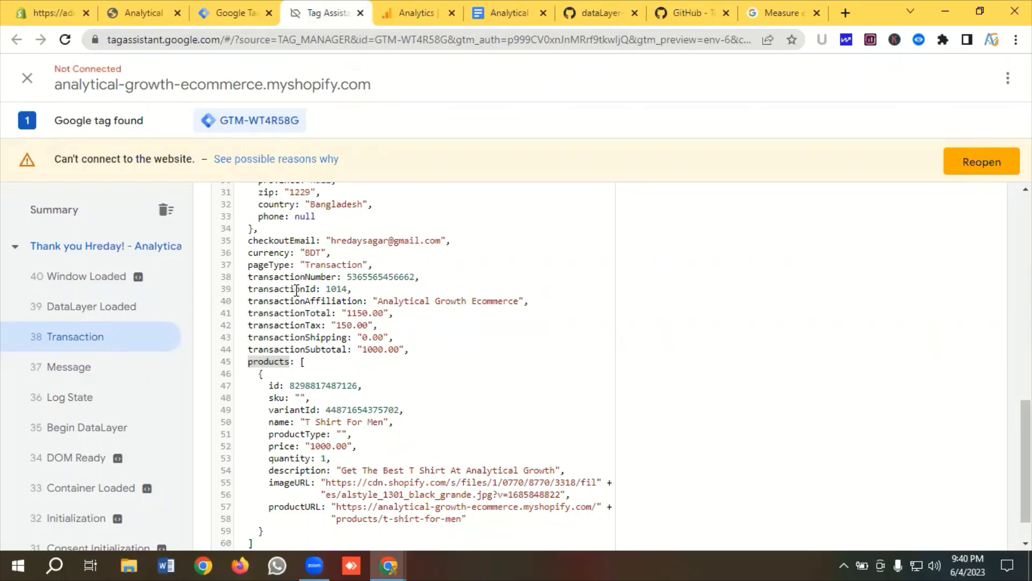
double_click(290, 290)
right_click(281, 291)
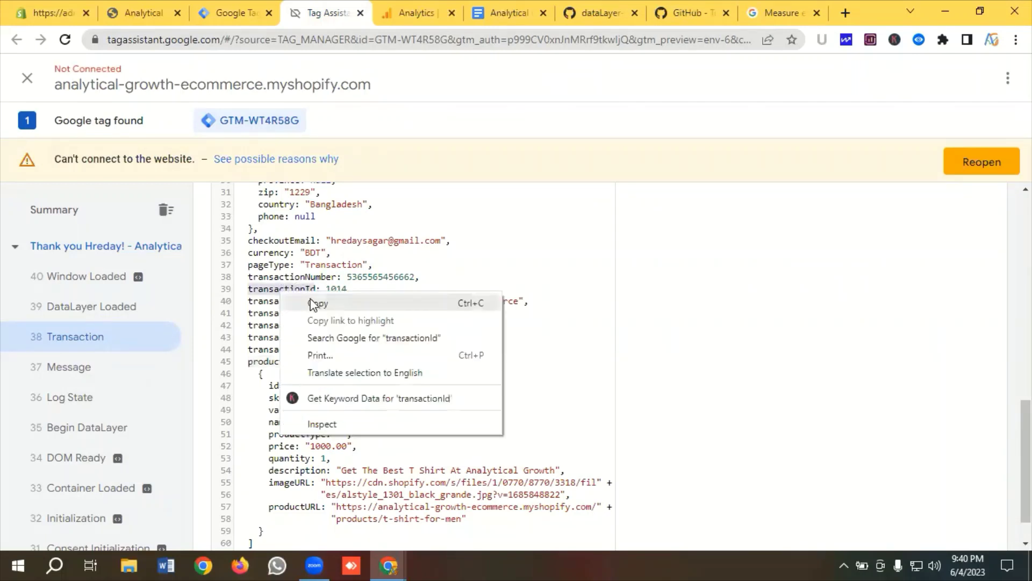
click(317, 300)
Back in Tag Manager, set the Ecommerce Transaction ID variable's Data Layer Variable Name to transactionId and save the variable.
click(230, 13)
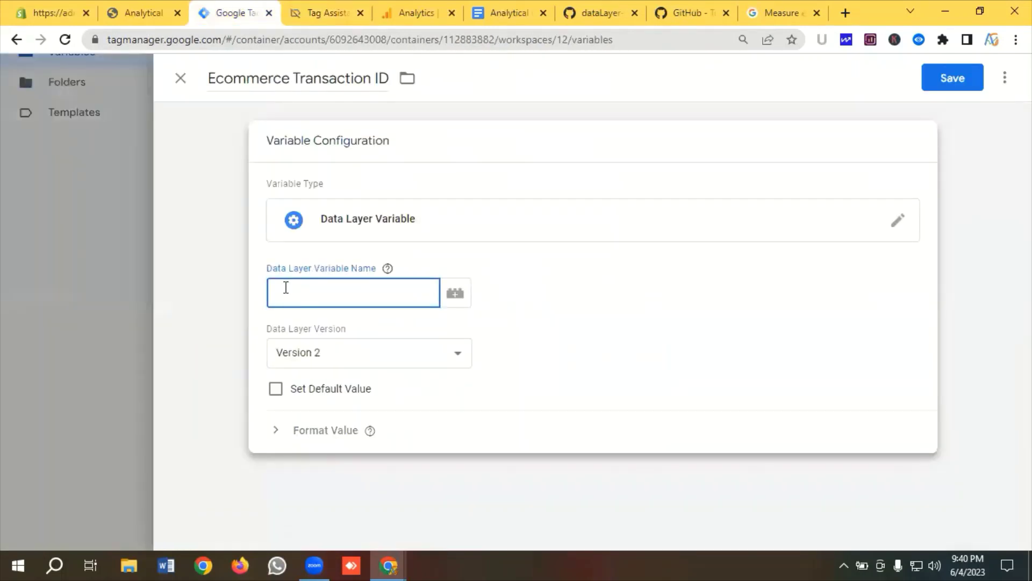
key(ctrl+v)
click(952, 78)
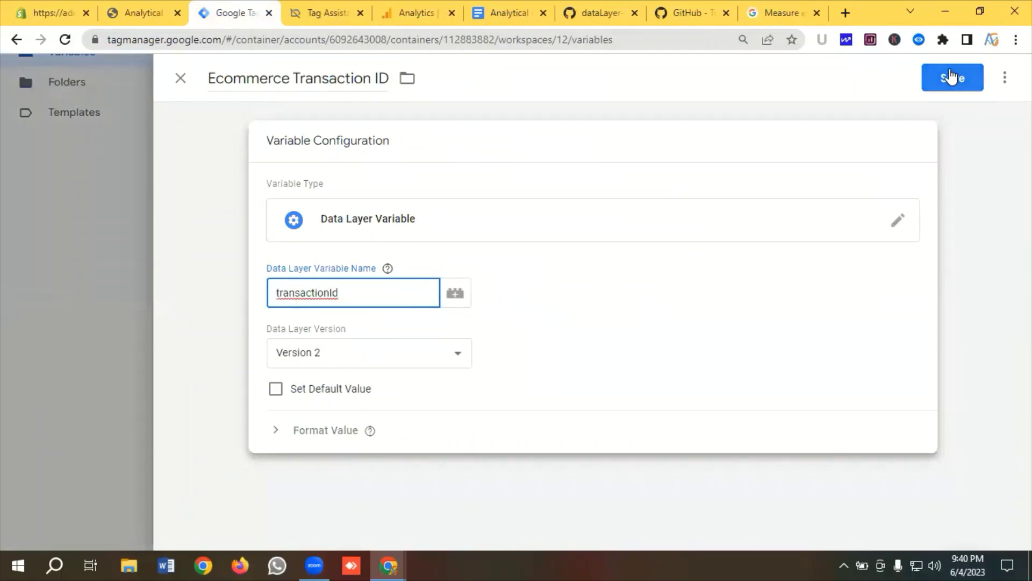
Copy the variable name "Ecommerce Value" from the purchase tag configuration in Google's documentation.
click(758, 15)
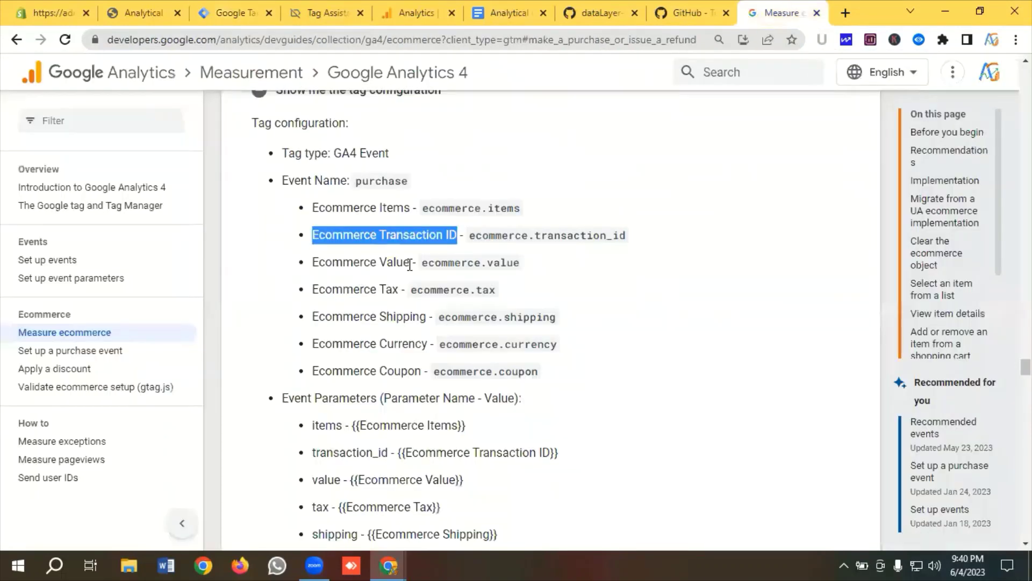
drag(415, 262, 322, 264)
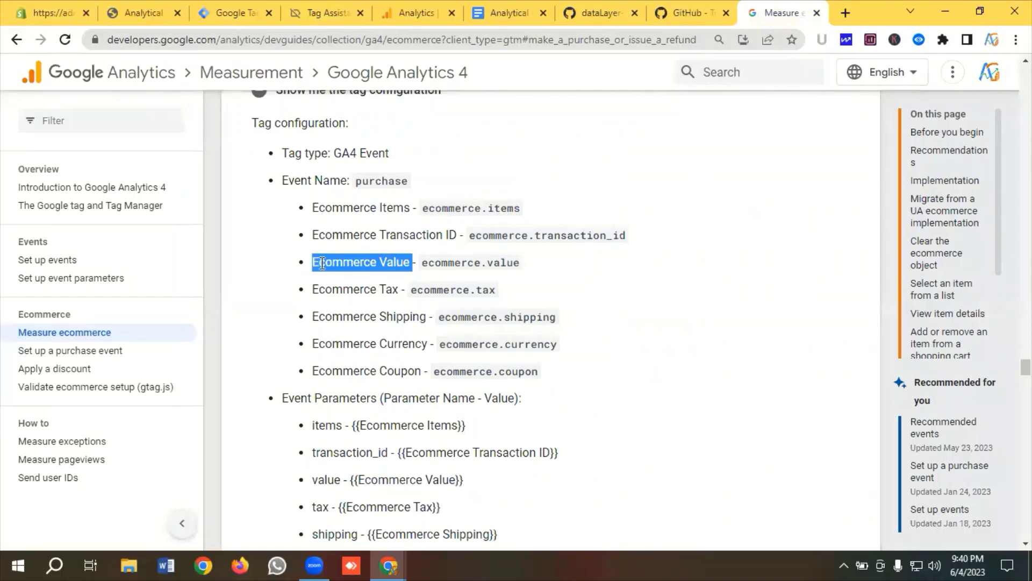
right_click(333, 268)
click(380, 279)
In Tag Manager, start a new user-defined variable named Ecommerce Value with the type Data Layer Variable.
click(231, 13)
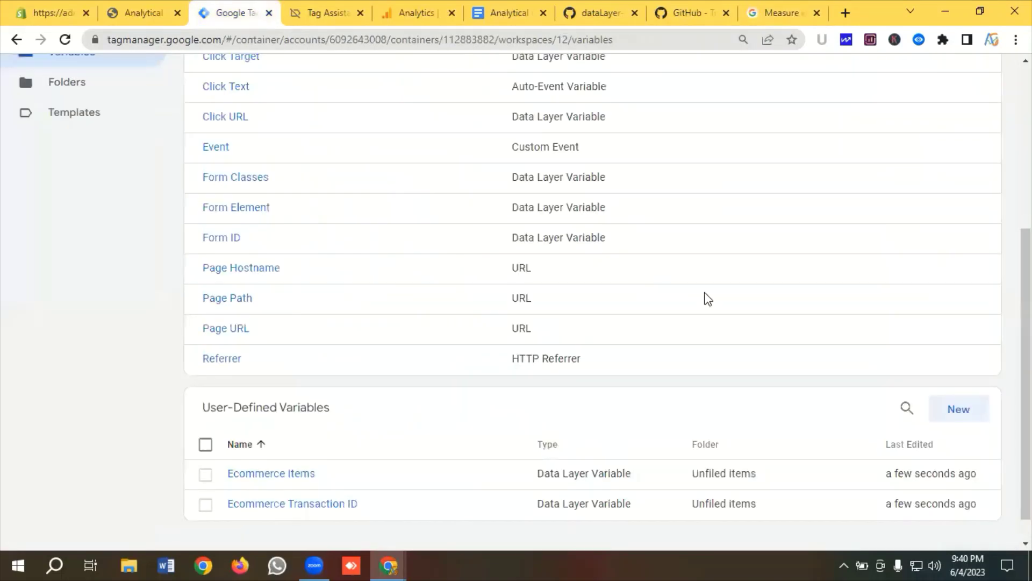
scroll(705, 295, down, 1)
click(967, 385)
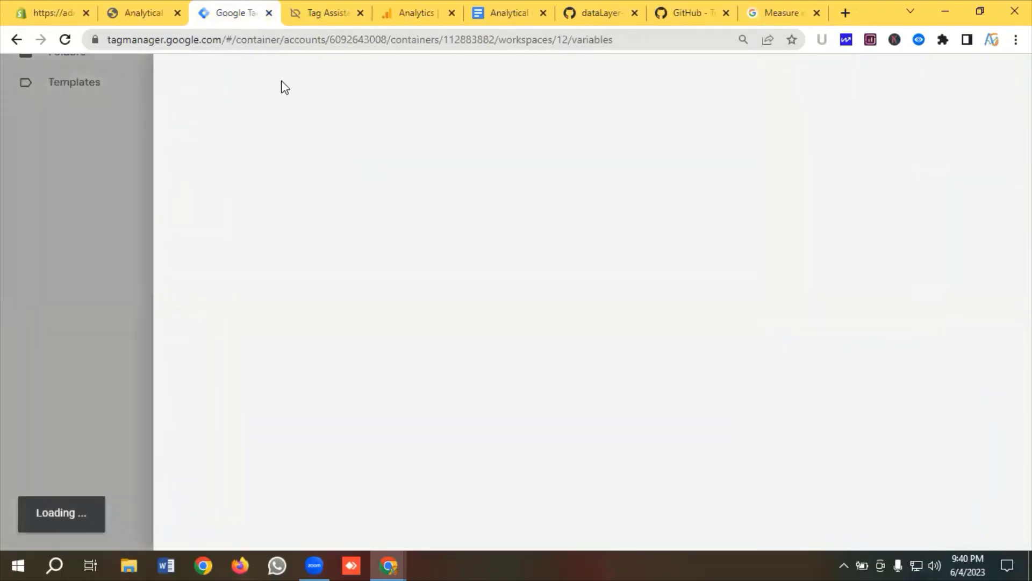
click(280, 85)
key(ctrl+a)
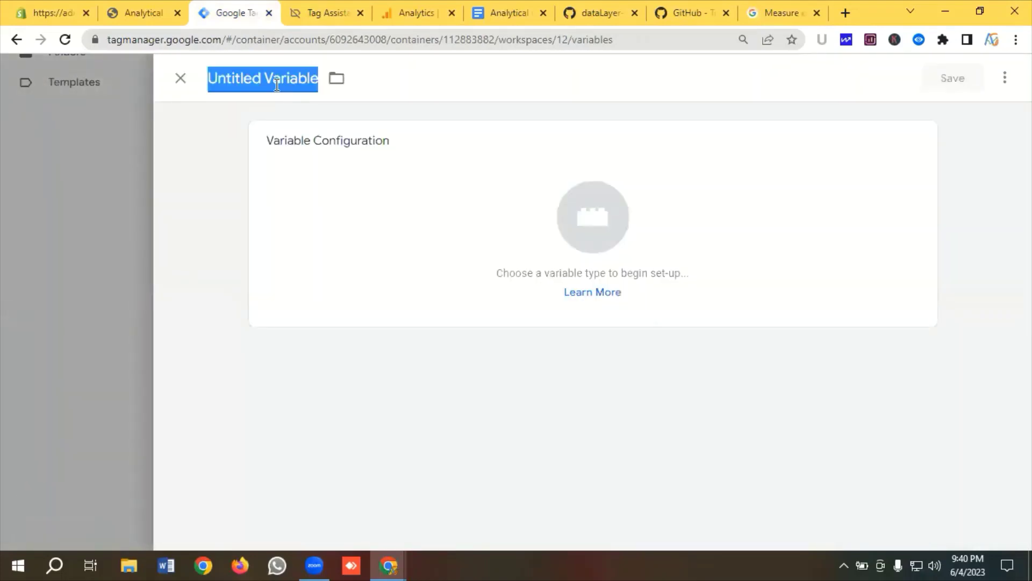
key(ctrl+v)
click(588, 218)
scroll(606, 244, down, 2)
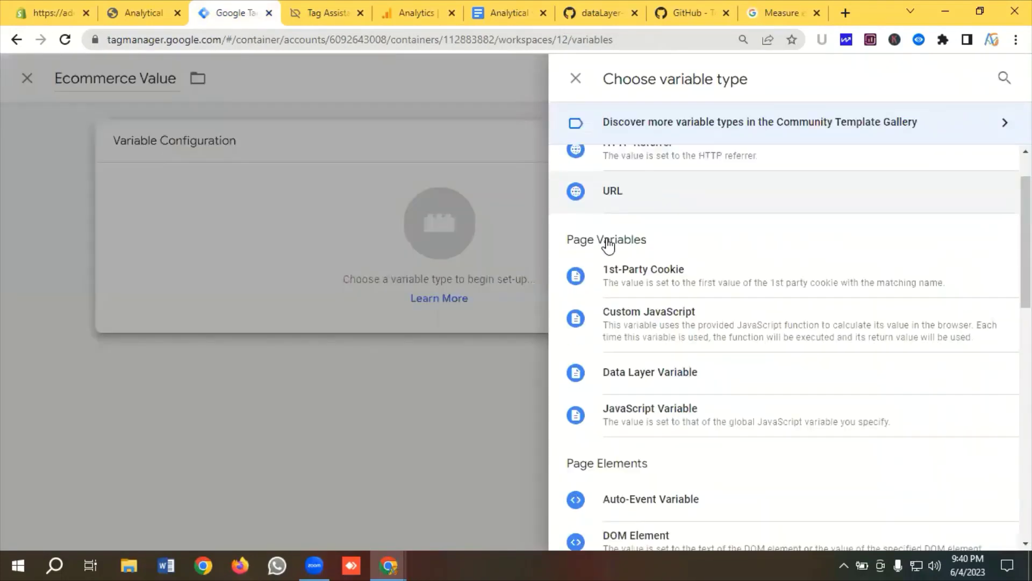
click(652, 280)
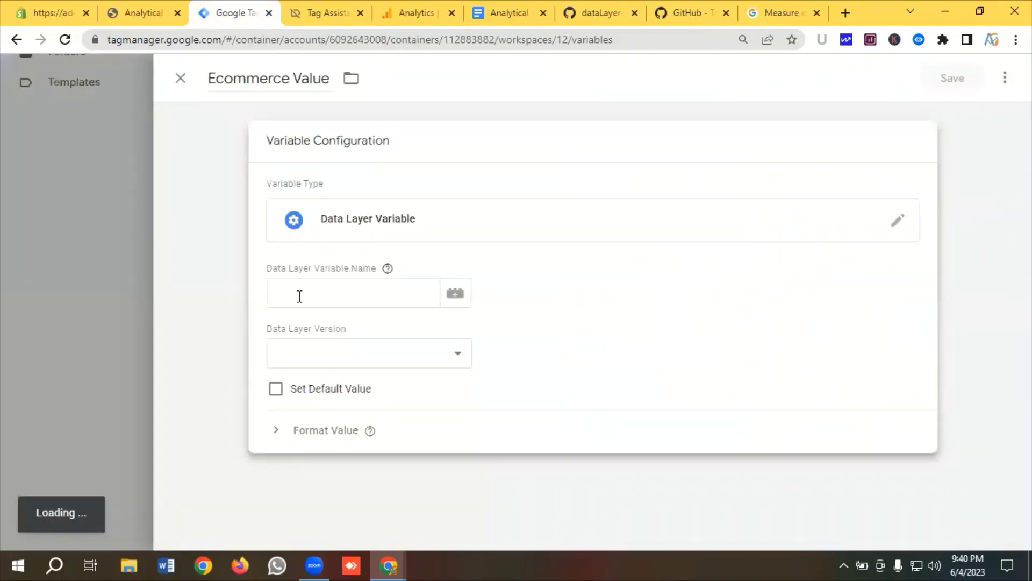
In Tag Assistant, copy the transactionTotal key from the Transaction event's data layer values.
click(324, 13)
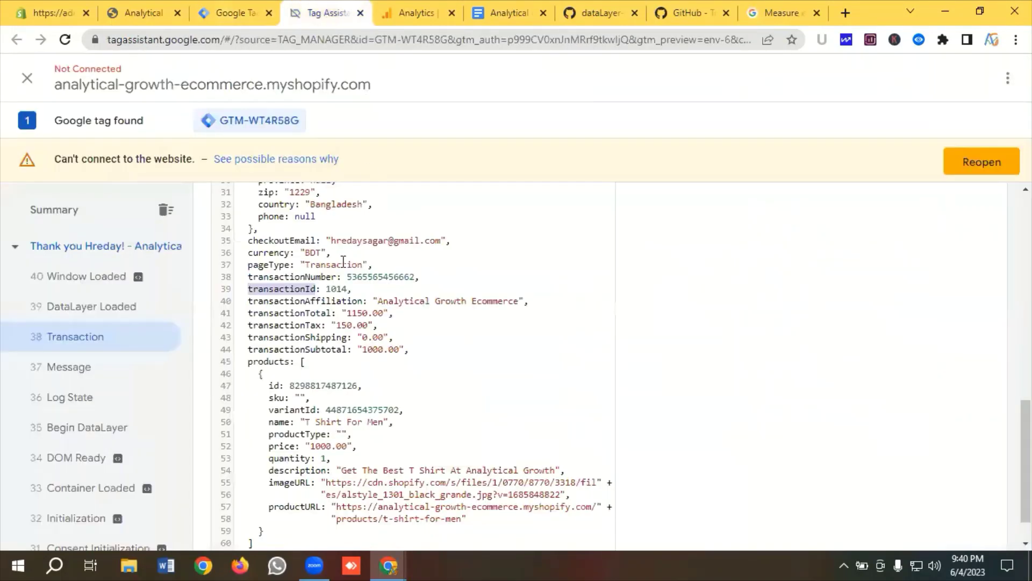
double_click(289, 313)
right_click(282, 313)
click(317, 321)
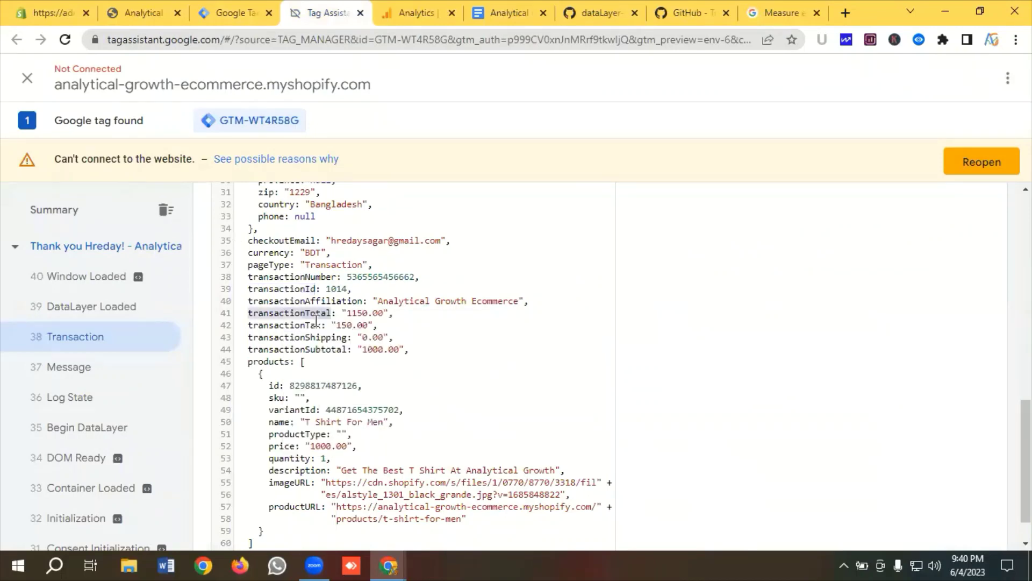
Back in Tag Manager, set the Ecommerce Value variable's Data Layer Variable Name to transactionTotal and save the variable.
click(252, 14)
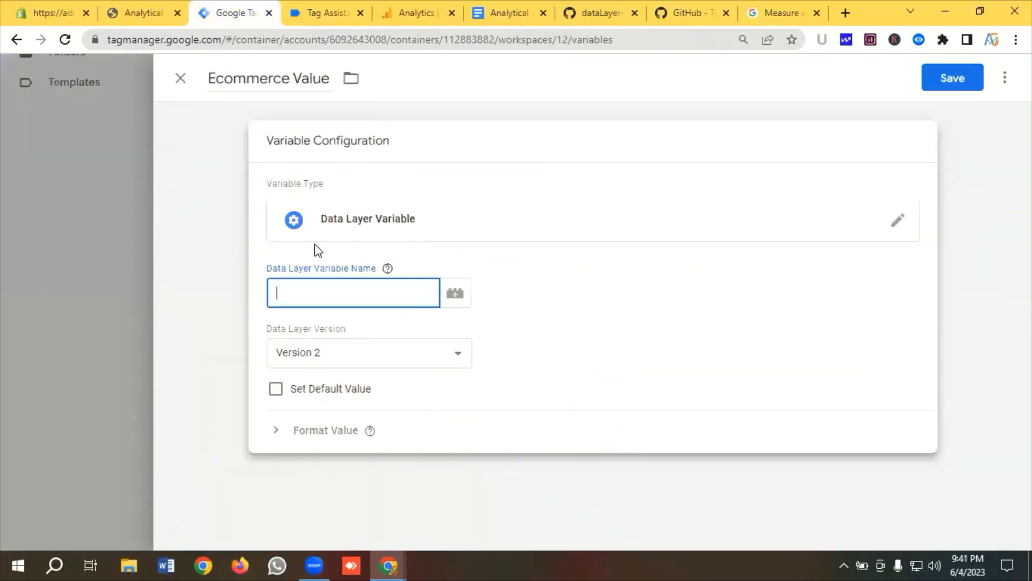
key(ctrl+v)
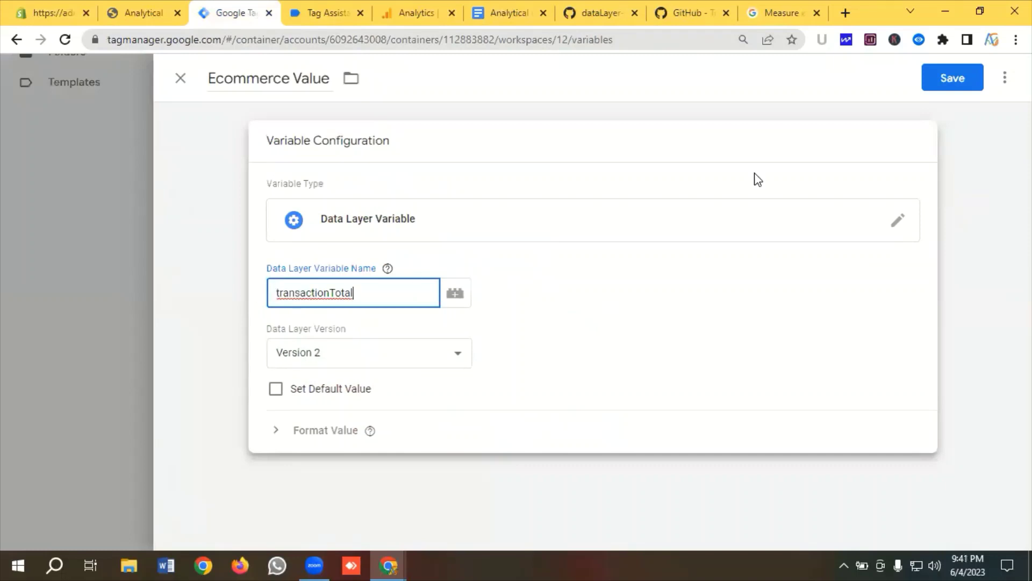
click(955, 86)
Copy the variable name "Ecommerce Tax" from the purchase tag configuration in Google's documentation.
click(793, 11)
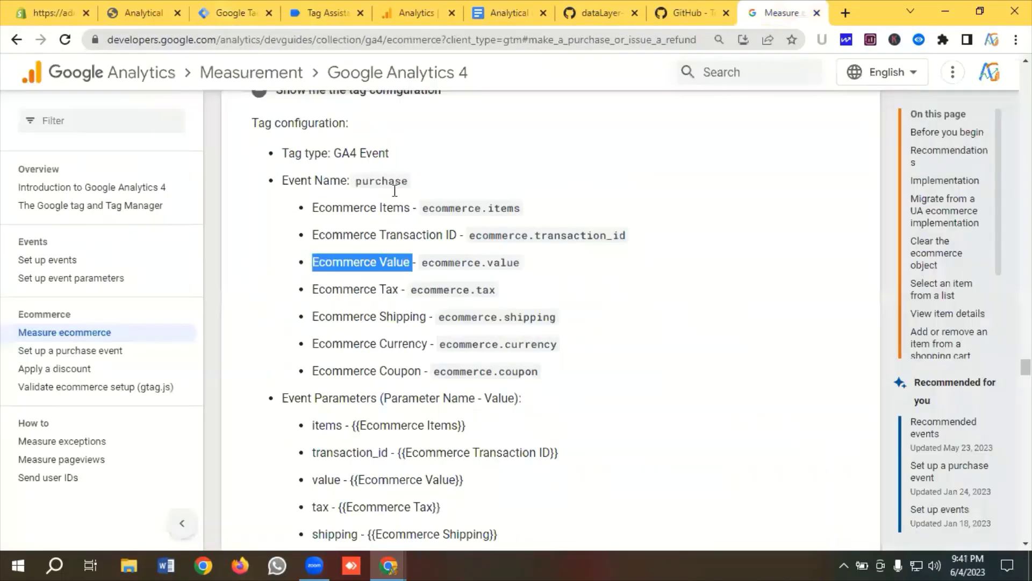
scroll(403, 213, down, 1)
drag(400, 213, 307, 217)
right_click(328, 213)
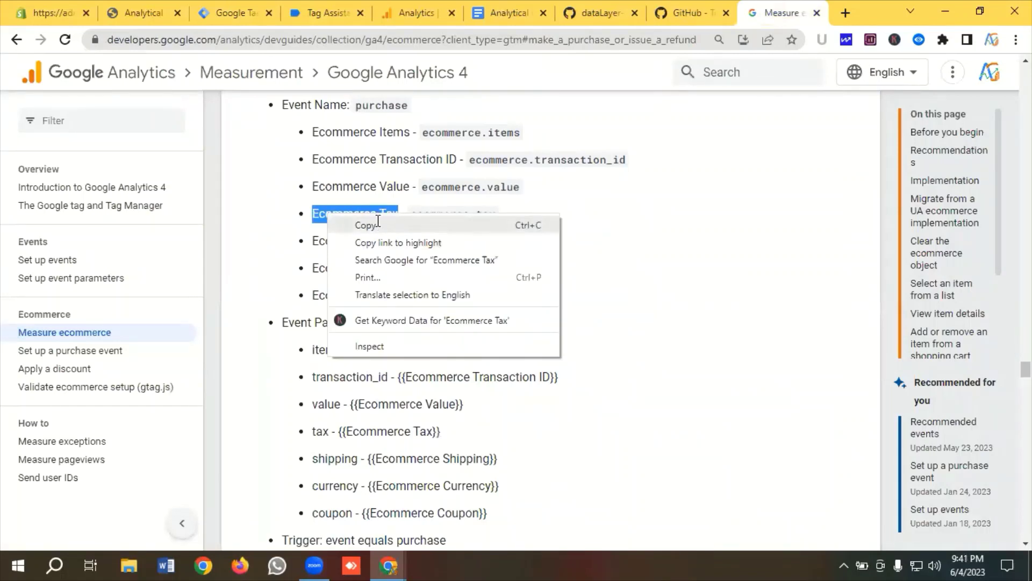
click(367, 225)
In Tag Manager, start a new user-defined variable named Ecommerce Tax with the type Data Layer Variable.
click(231, 13)
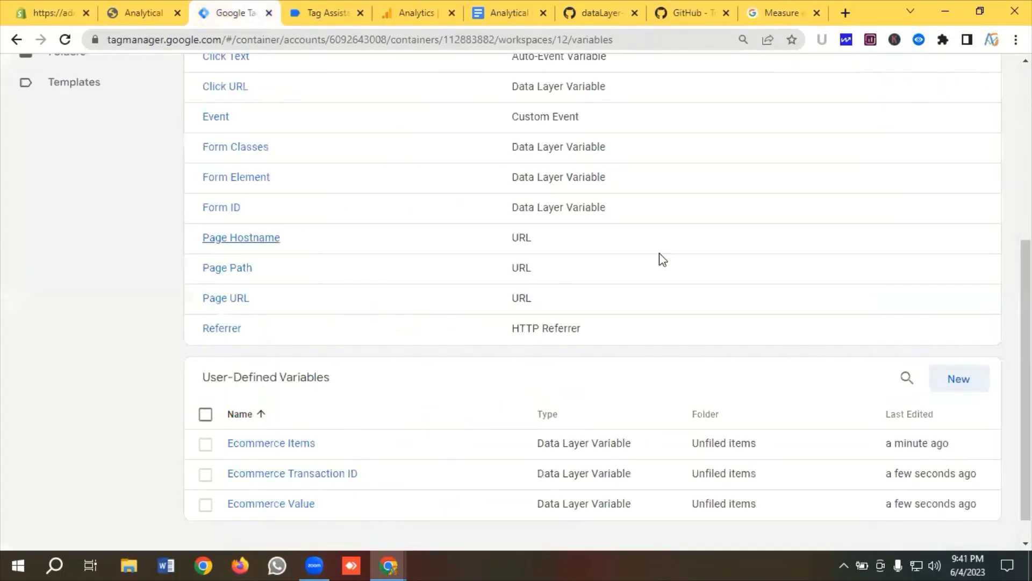
scroll(660, 258, down, 1)
click(941, 350)
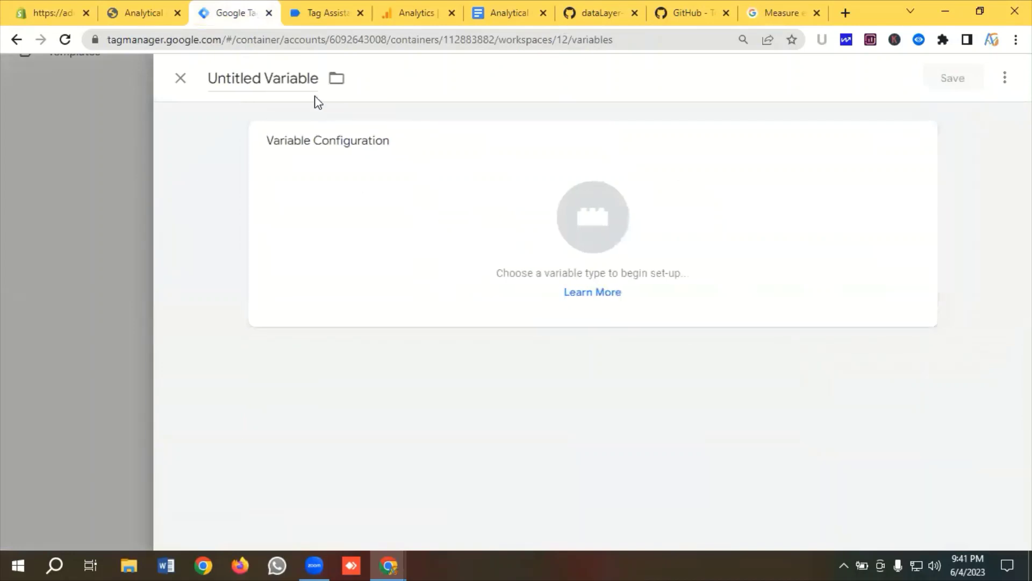
click(294, 78)
key(ctrl+v)
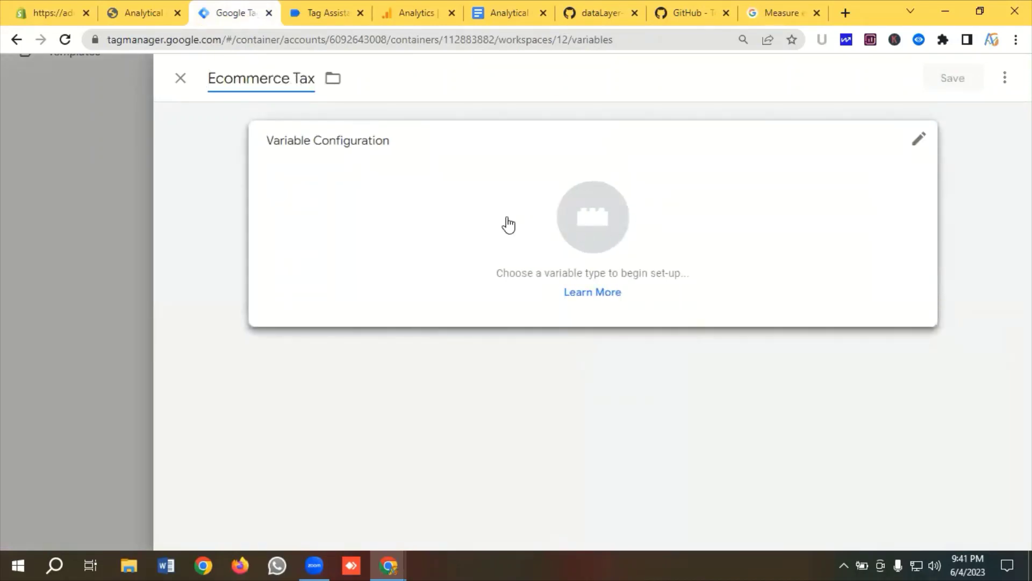
click(571, 227)
scroll(667, 246, down, 2)
scroll(667, 246, down, 2)
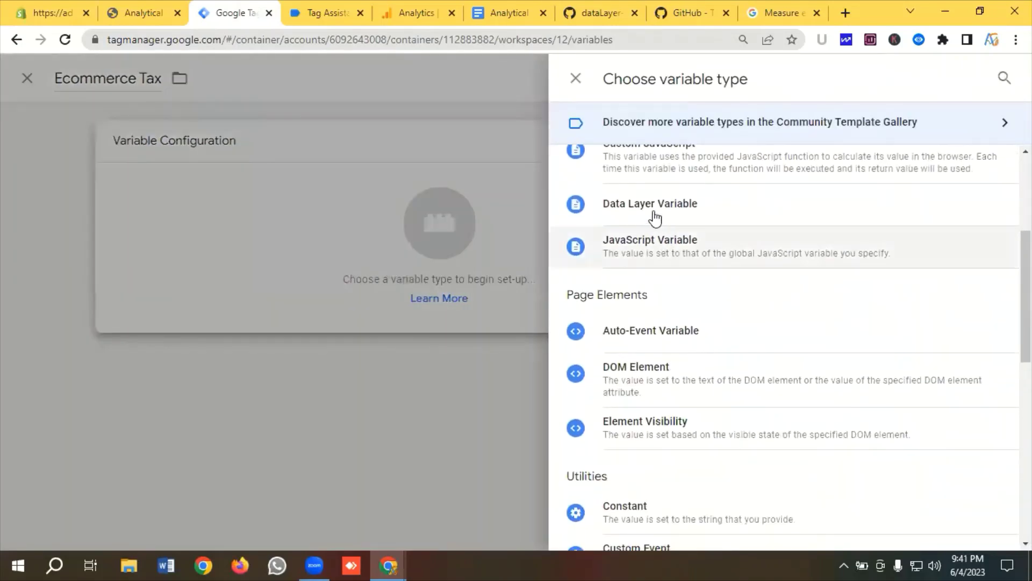
click(650, 208)
In Tag Assistant, copy the transactionTax key from the Transaction event's data layer values.
click(346, 292)
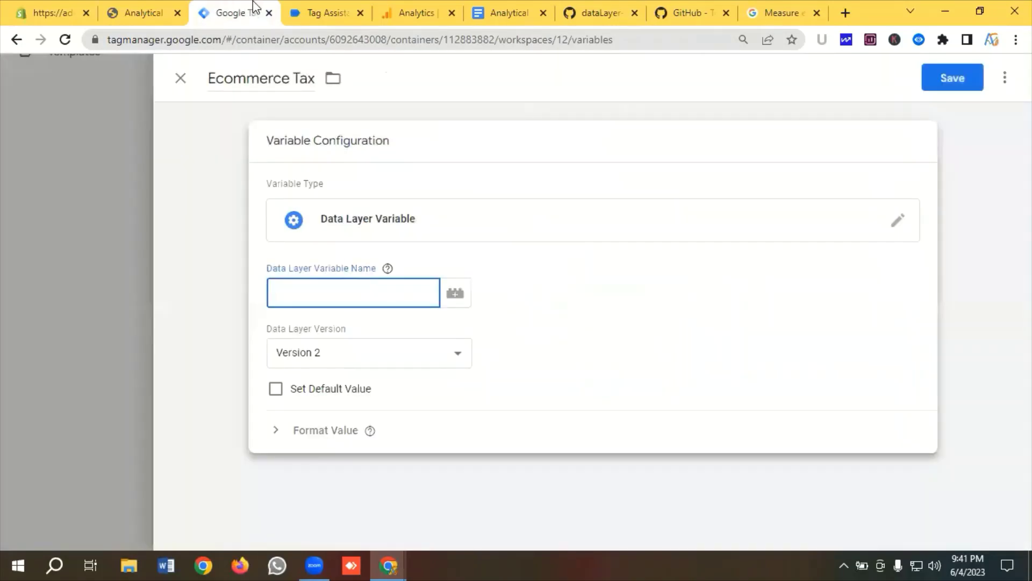
click(323, 13)
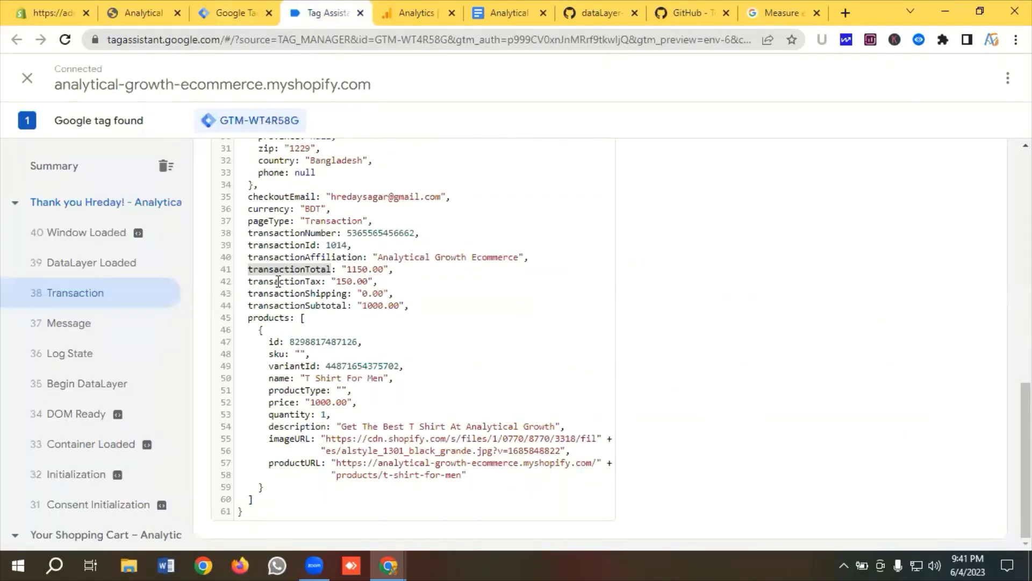
double_click(278, 281)
right_click(304, 281)
click(317, 290)
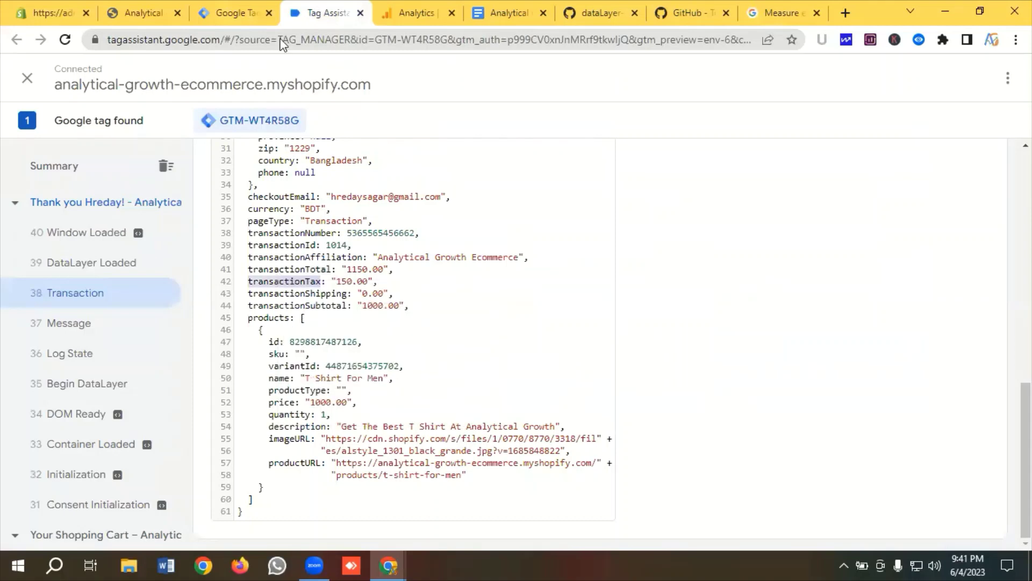
Back in Tag Manager, set the Ecommerce Tax variable's Data Layer Variable Name to transactionTax and save the variable.
click(231, 13)
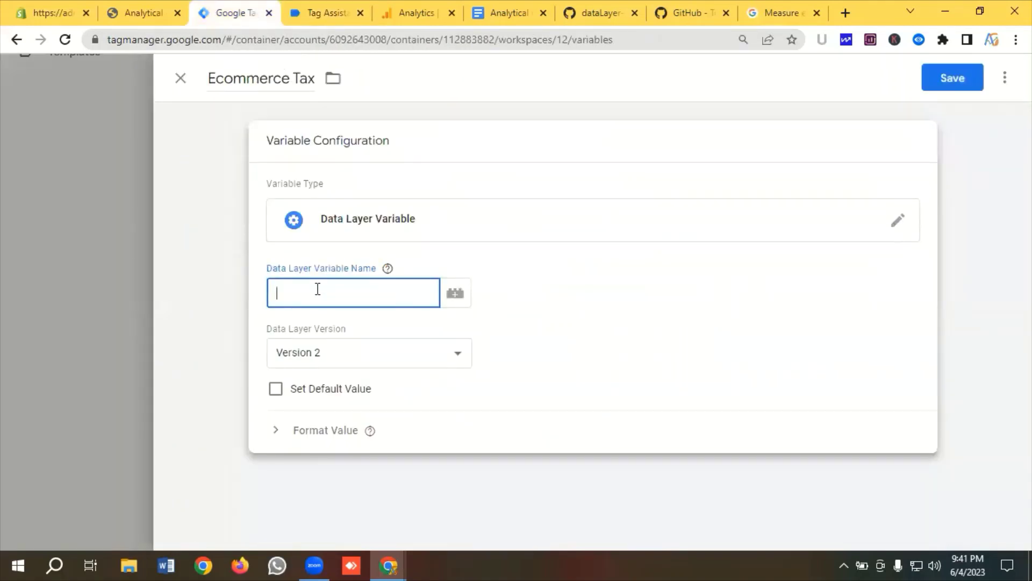
key(ctrl+v)
click(948, 85)
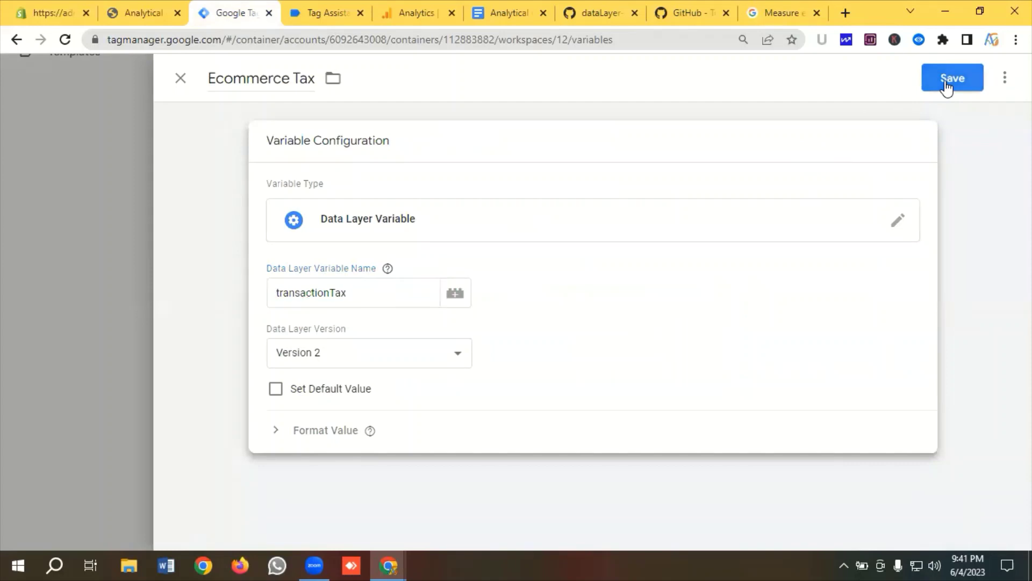
Copy the variable name "Ecommerce Shipping" from the purchase tag configuration in Google's documentation.
click(780, 13)
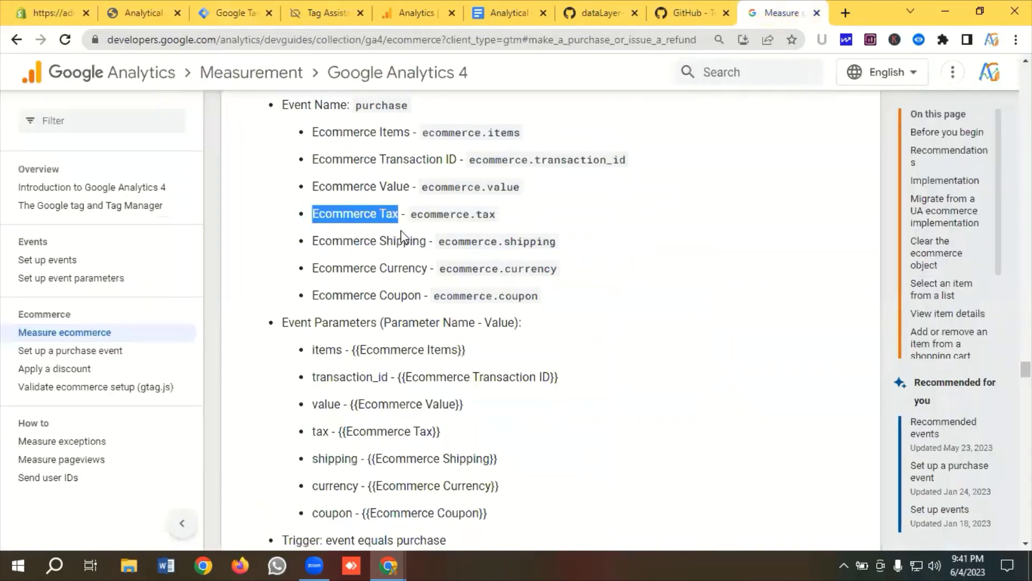
drag(429, 242, 311, 242)
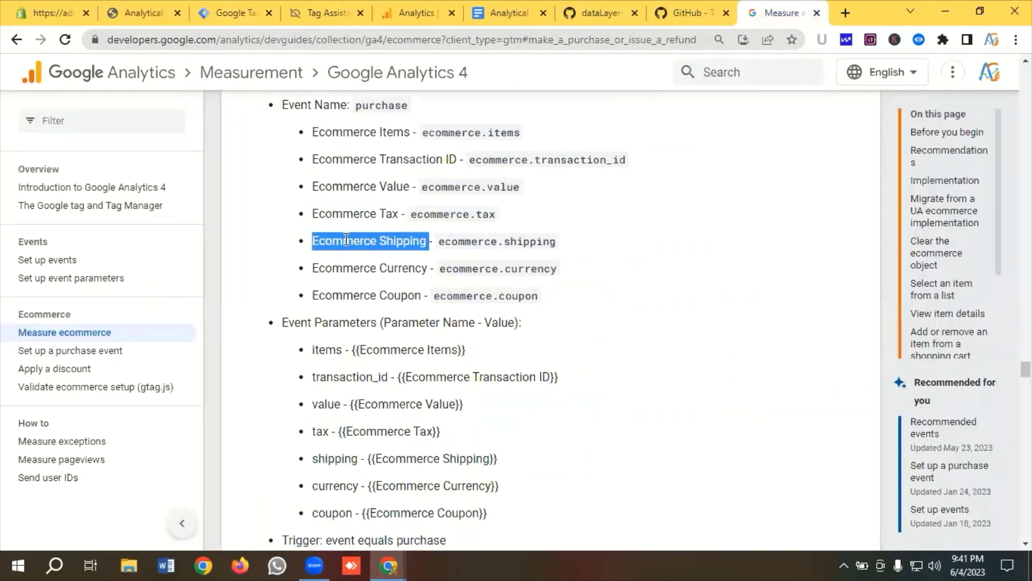
right_click(346, 243)
click(393, 253)
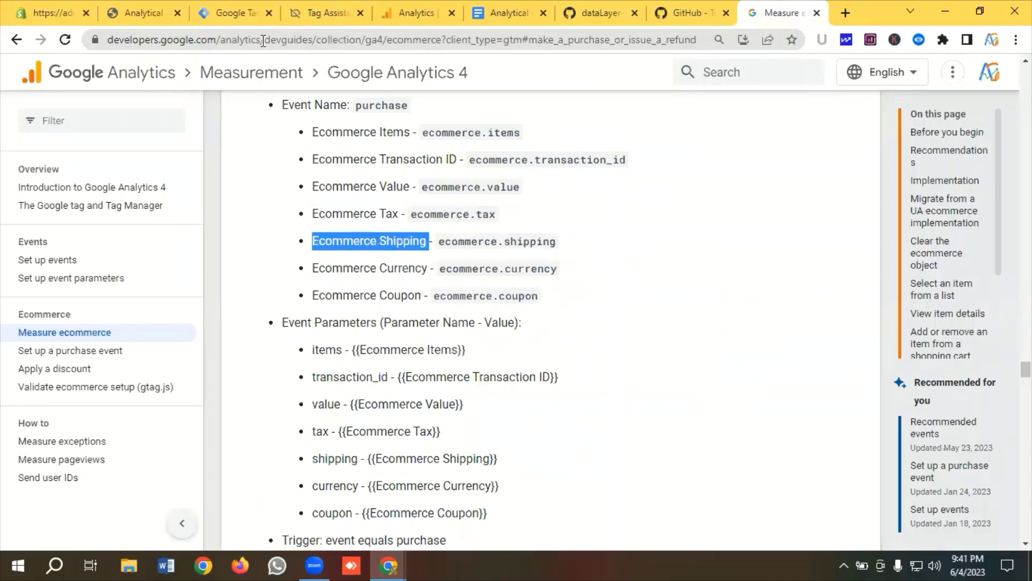
In Tag Manager, start a new user-defined variable named Ecommerce Shipping with the type Data Layer Variable.
click(237, 13)
click(953, 322)
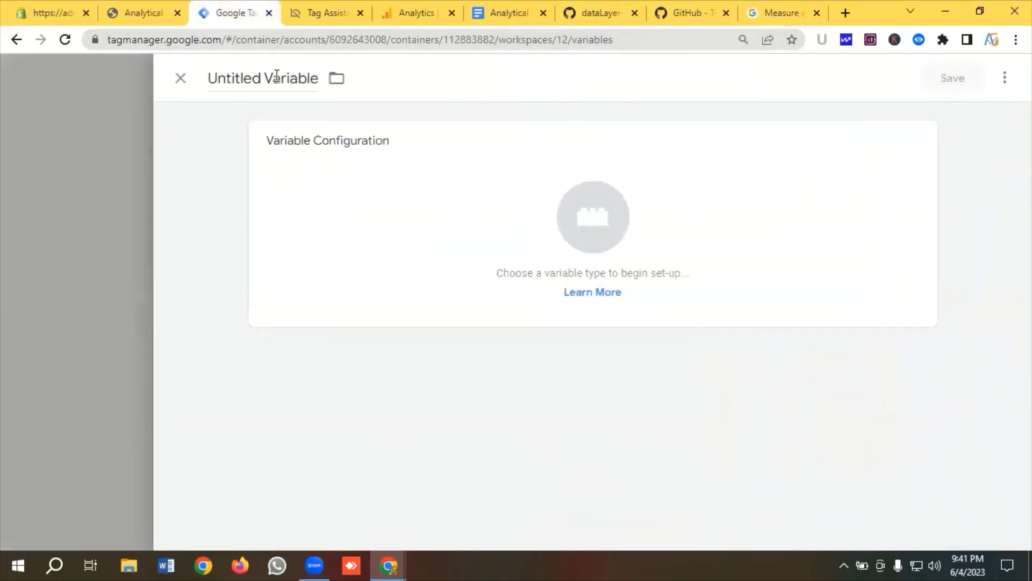
click(277, 75)
key(ctrl+v)
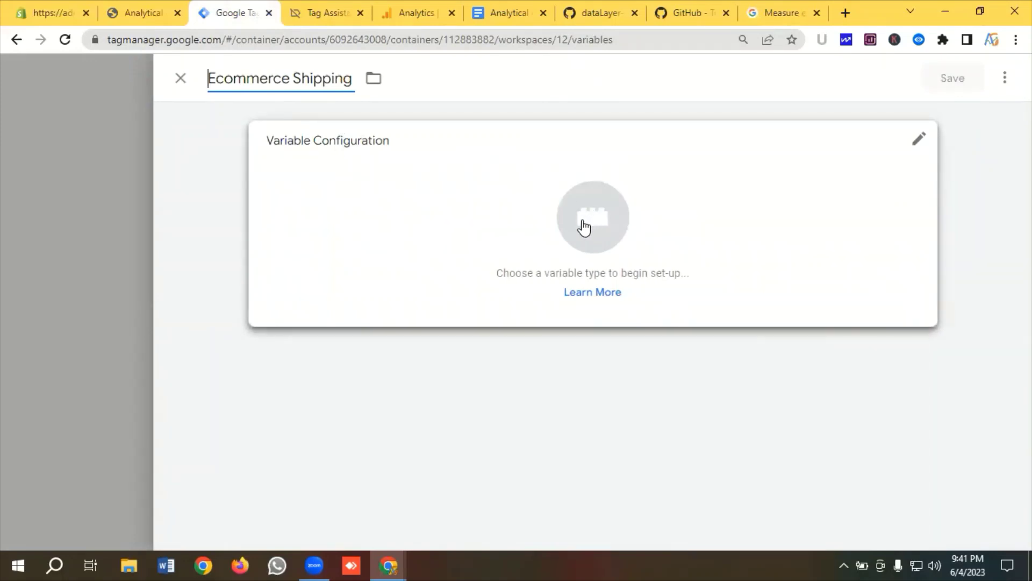
click(584, 228)
scroll(638, 280, down, 3)
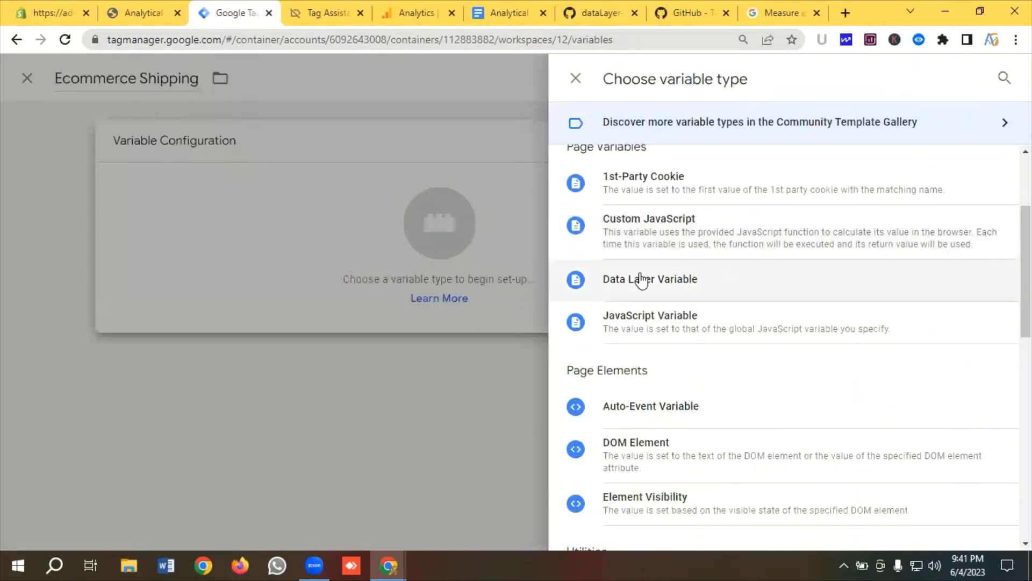
click(623, 283)
In Tag Assistant, copy the transactionShipping key from the Transaction event's data layer values.
click(343, 295)
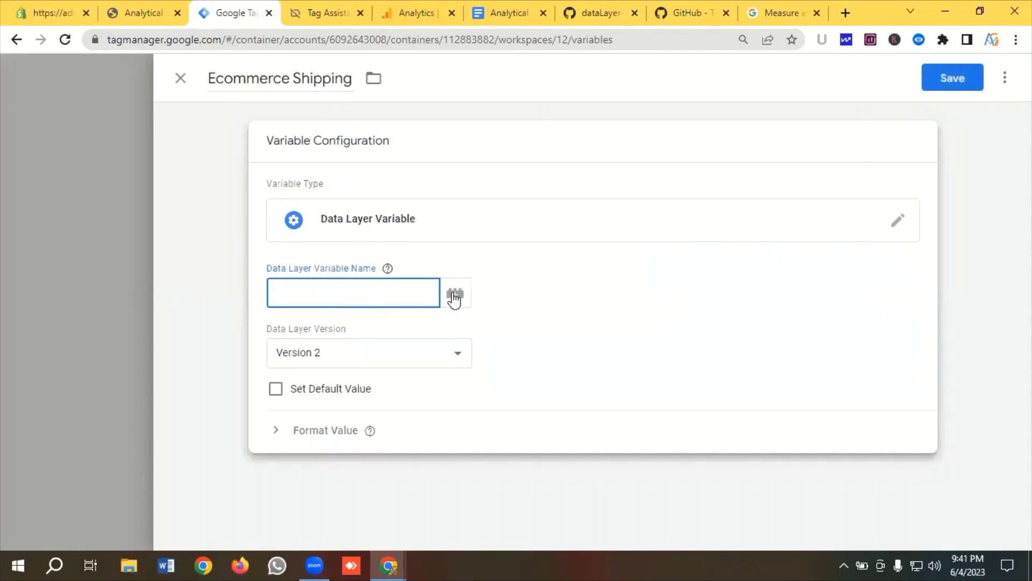
click(329, 8)
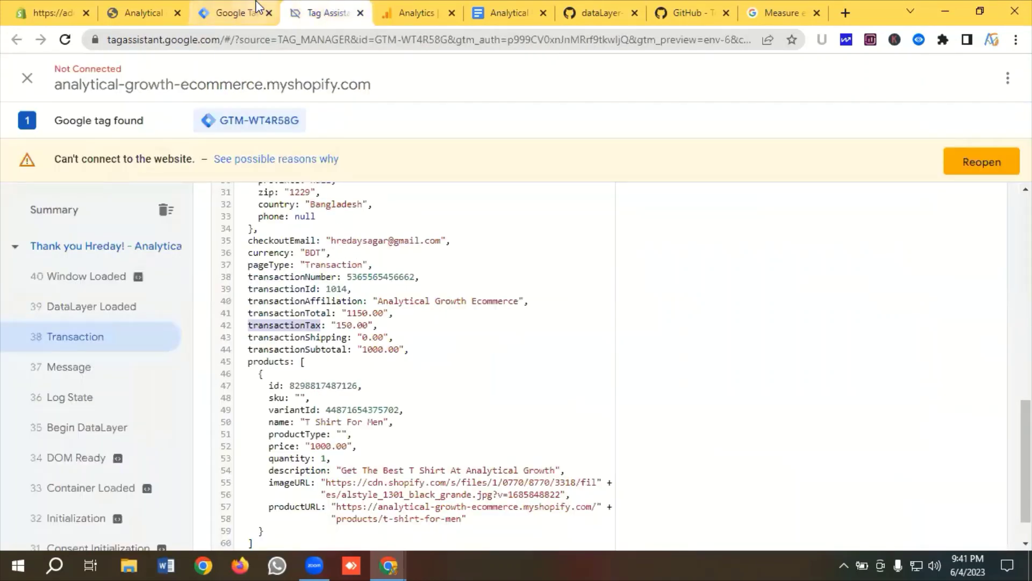
click(242, 11)
click(334, 4)
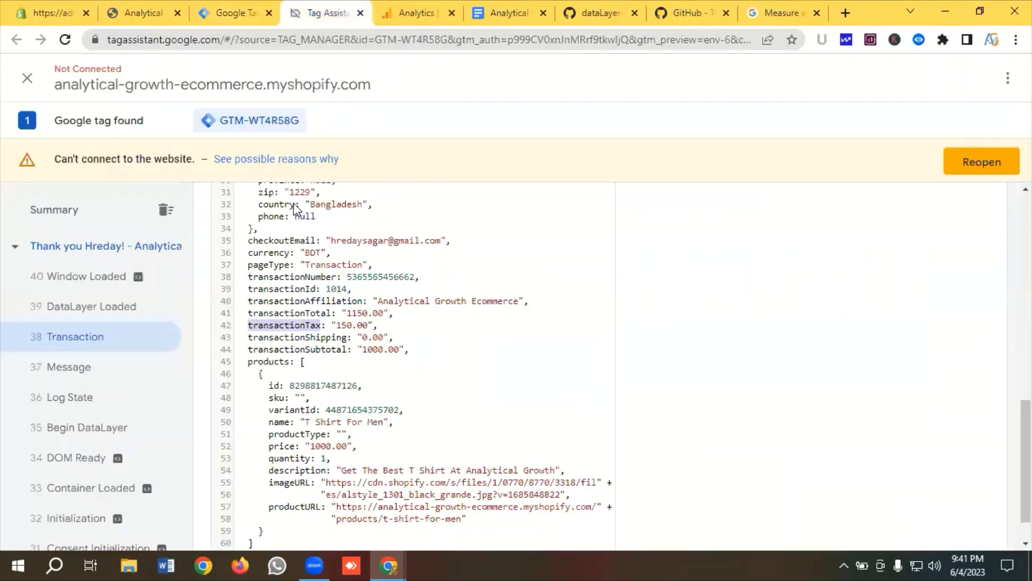
double_click(285, 338)
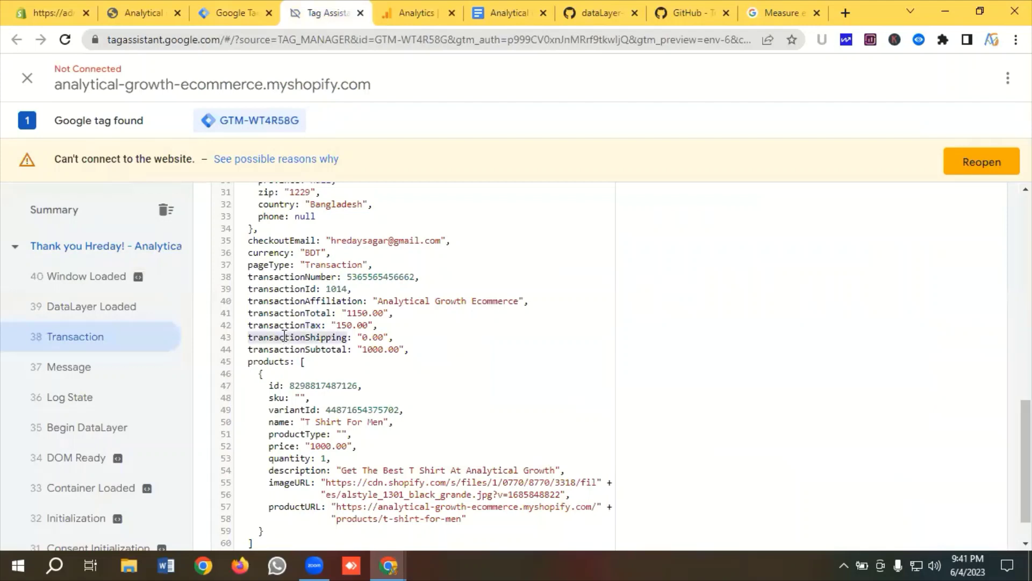
right_click(286, 337)
click(294, 349)
Back in Tag Manager, set the Ecommerce Shipping variable's Data Layer Variable Name to transactionShipping and save the variable.
click(246, 8)
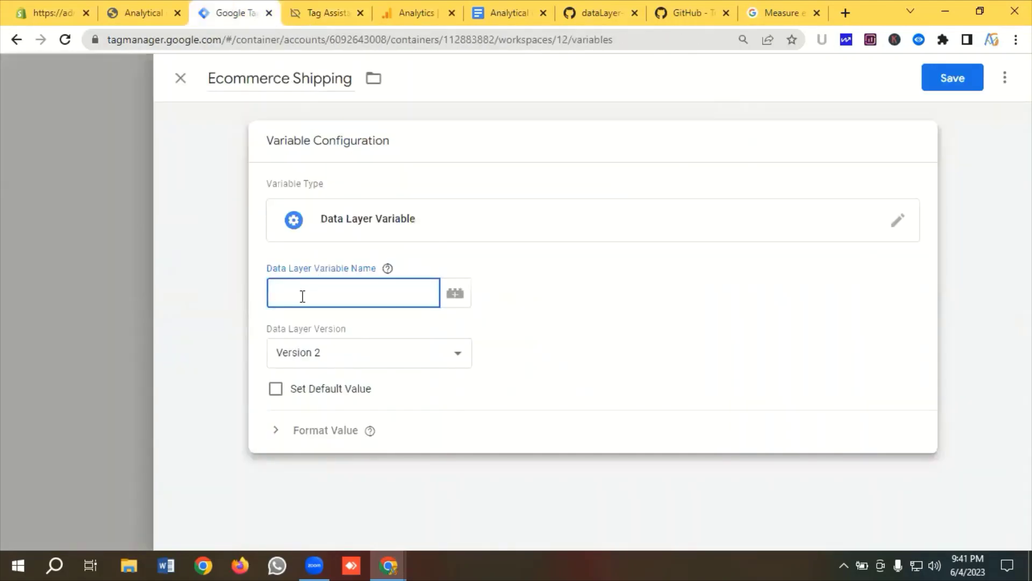
key(ctrl+v)
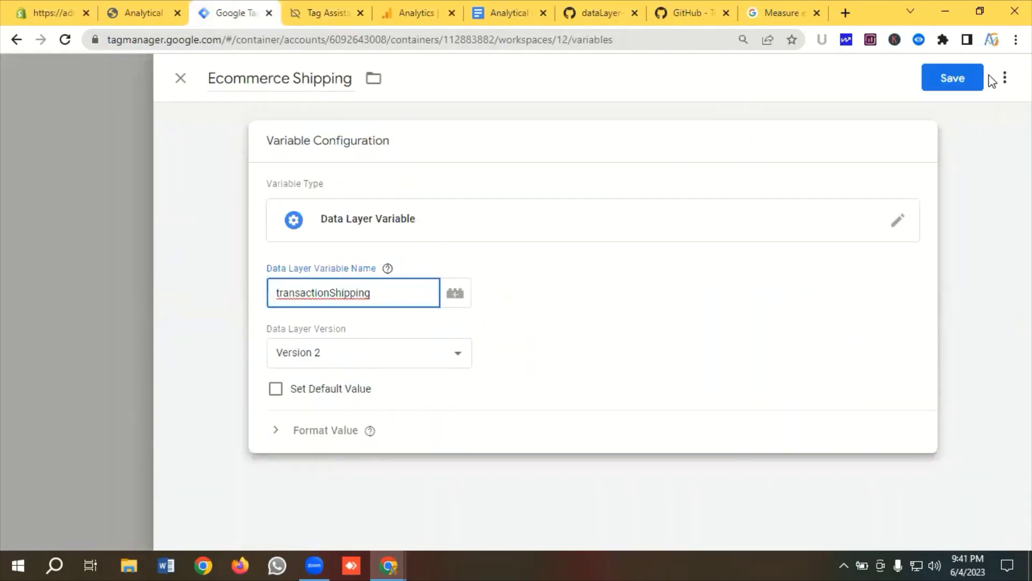
click(963, 79)
Copy the variable name "Ecommerce Currency" from the purchase tag configuration in Google's documentation.
click(786, 9)
scroll(423, 199, down, 1)
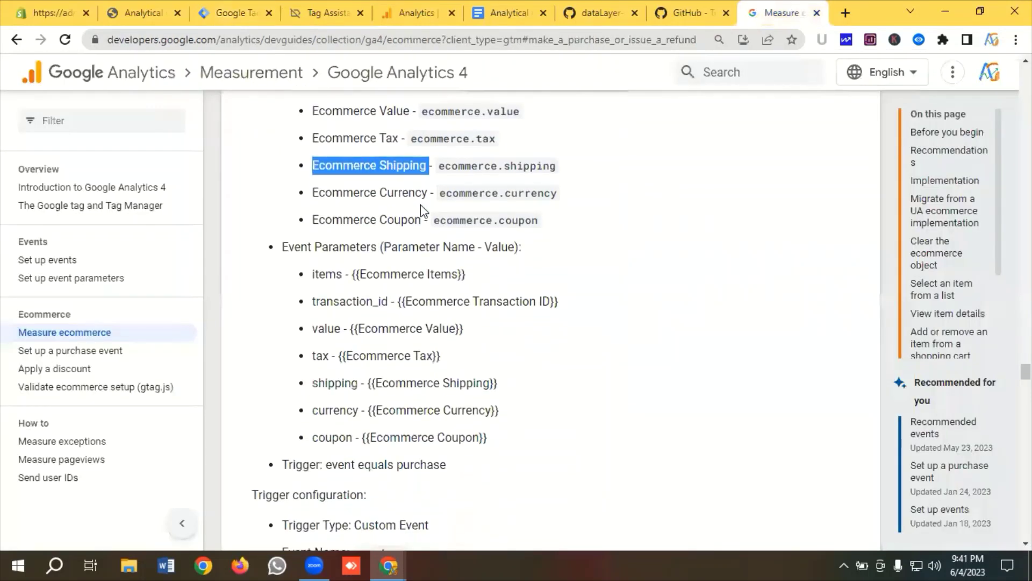
drag(428, 192, 313, 192)
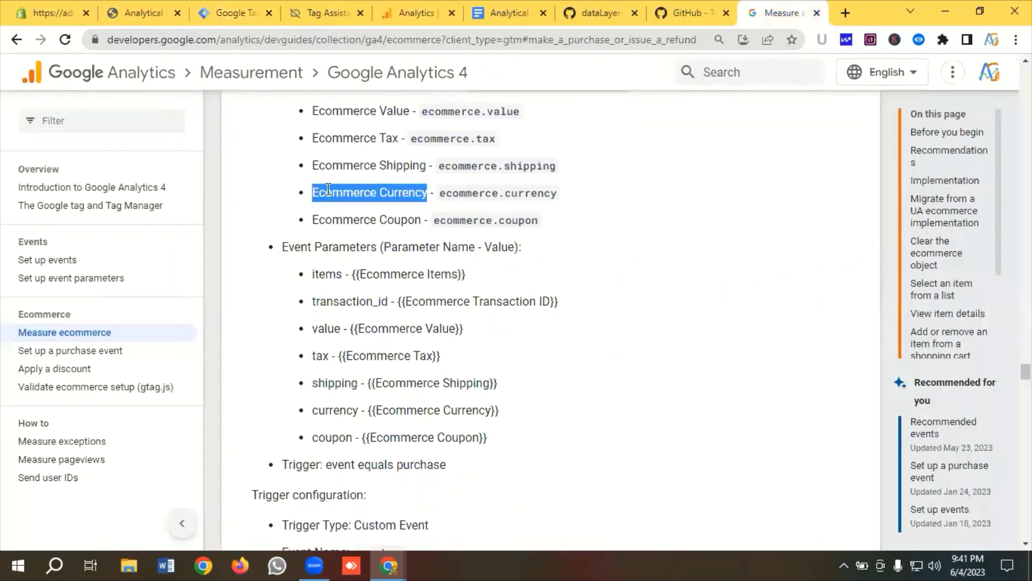
right_click(339, 193)
click(363, 201)
In Tag Manager, start a new user-defined variable named Ecommerce Currency with the type Data Layer Variable.
click(221, 8)
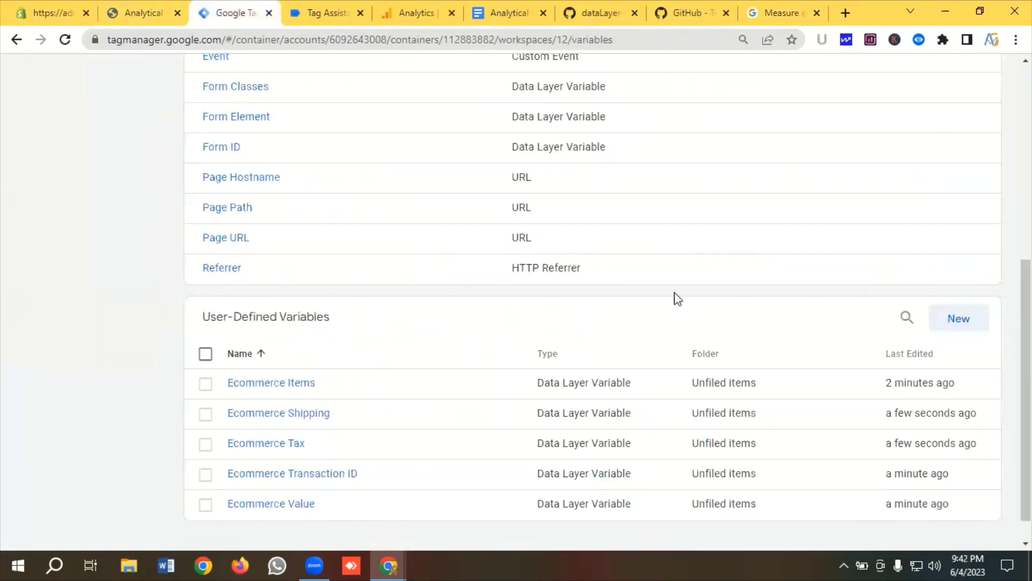
click(945, 327)
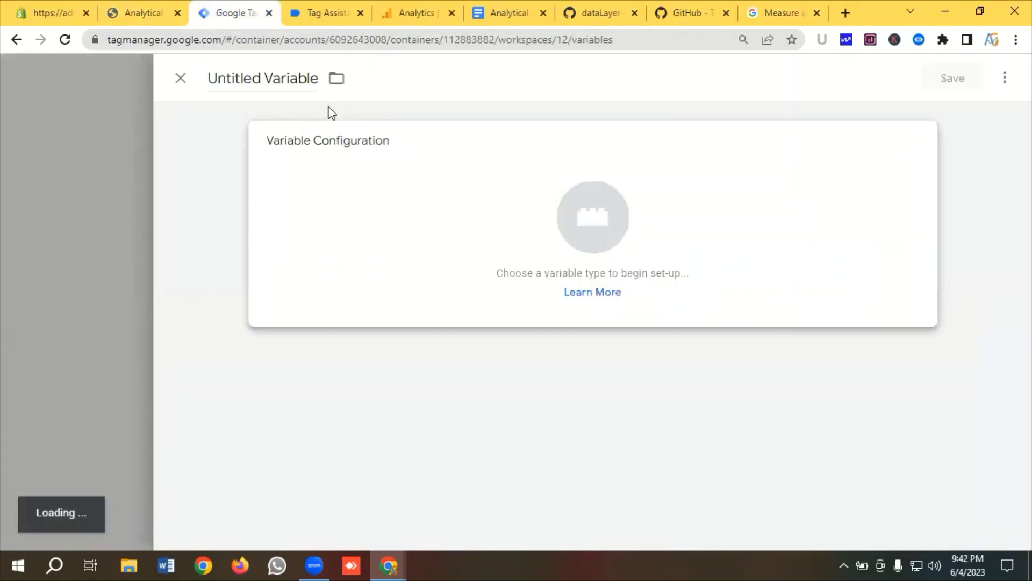
click(311, 73)
key(ctrl+a)
key(ctrl+v)
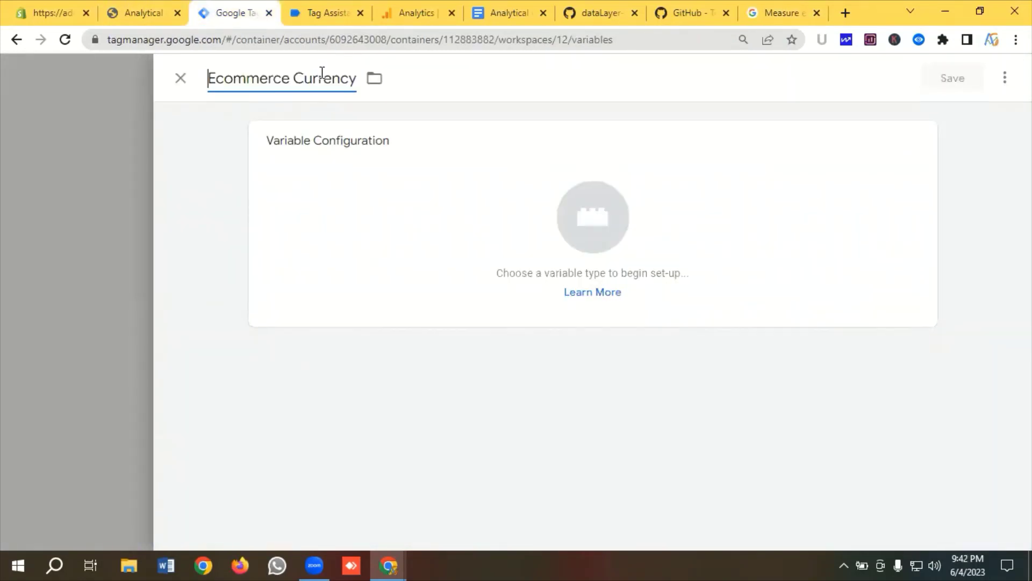
click(585, 229)
scroll(648, 242, down, 3)
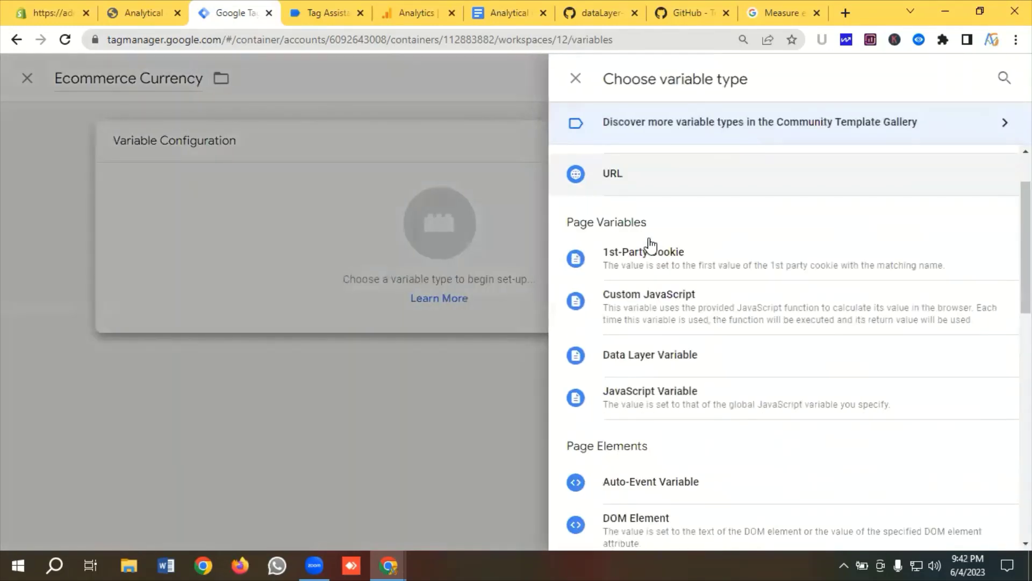
click(653, 288)
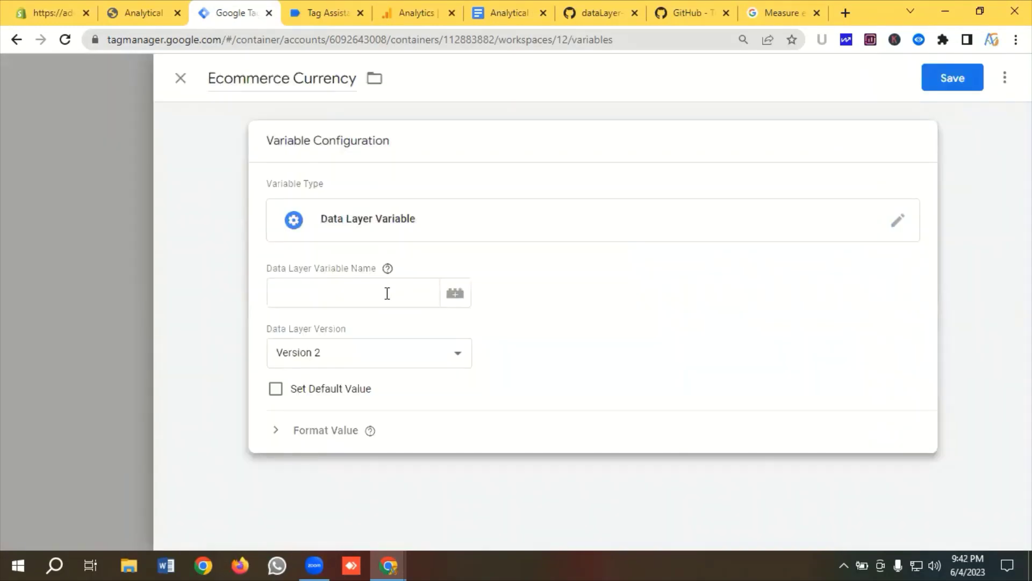
In Tag Assistant, copy the currency key from the Transaction event's data layer values.
click(387, 292)
click(297, 11)
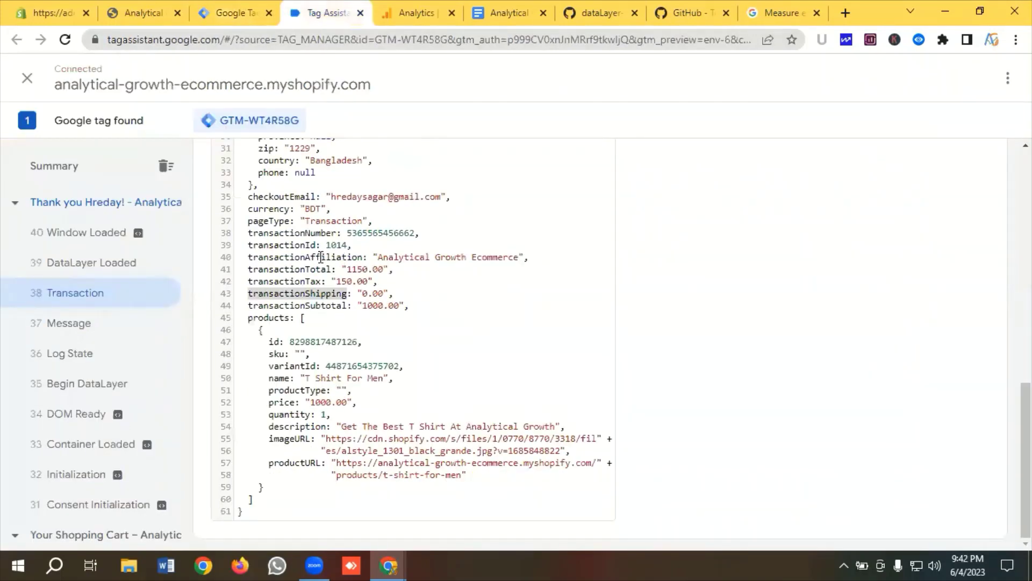
double_click(268, 209)
right_click(268, 209)
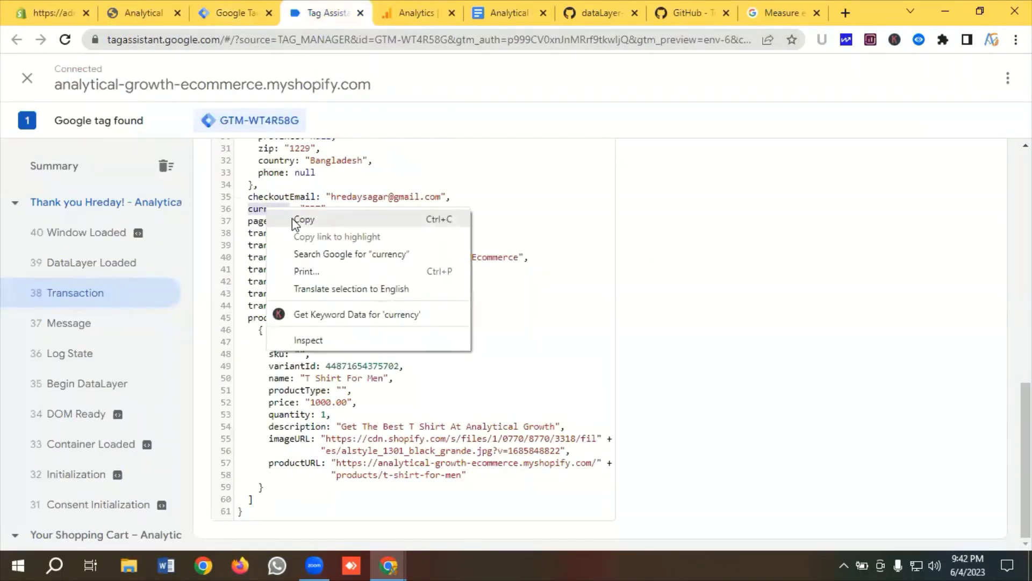
click(293, 219)
In Tag Manager, set the Ecommerce Currency variable's Data Layer Variable Name to currency, save it, and check Google's documentation for remaining variables.
click(236, 13)
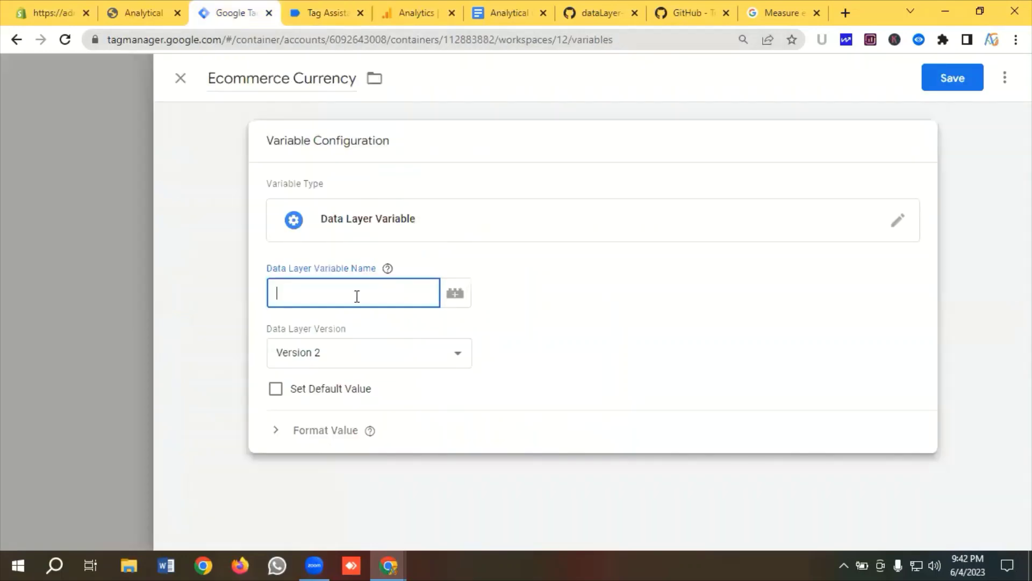
key(ctrl+v)
click(952, 79)
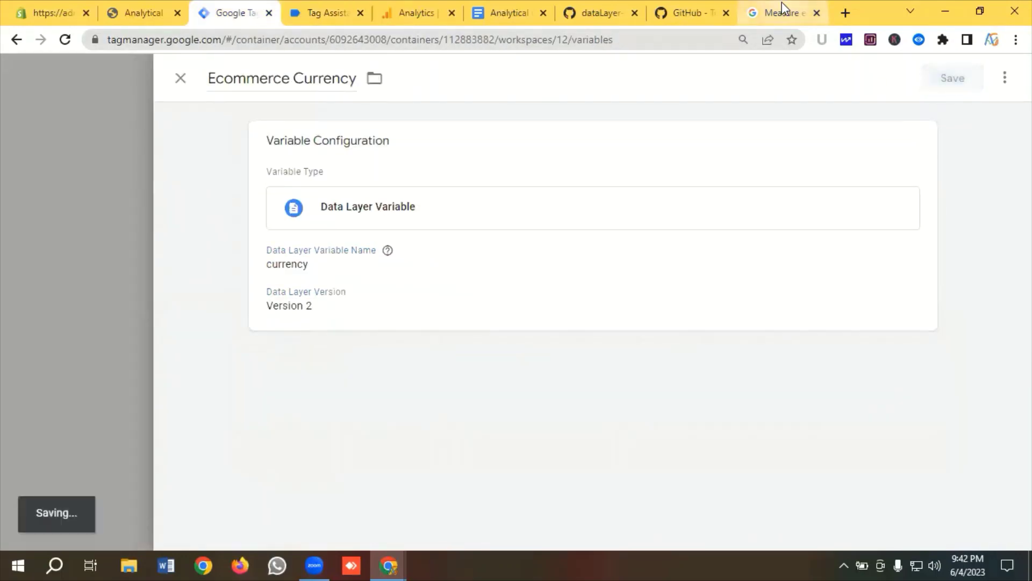
click(782, 13)
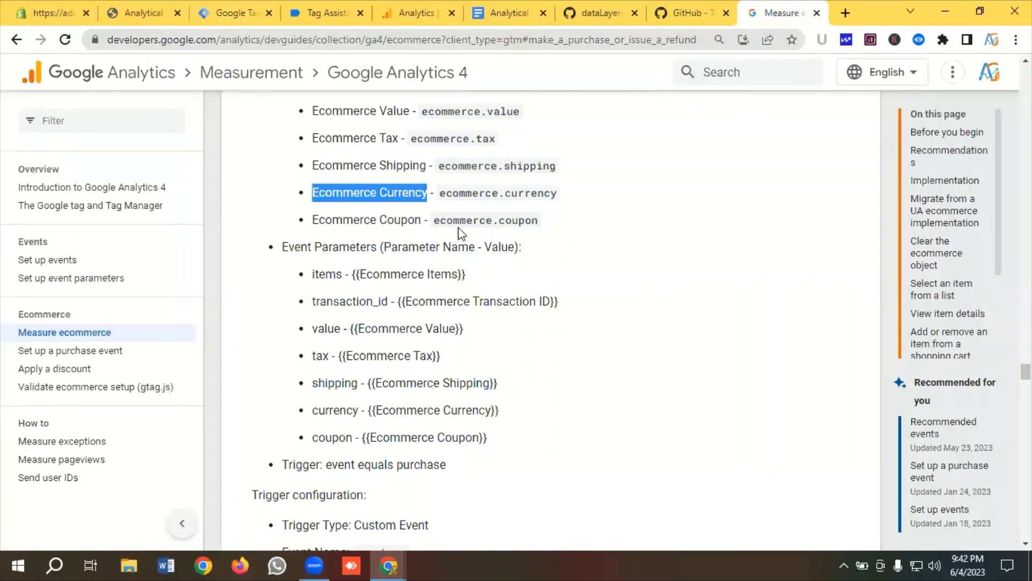
Back in Tag Manager, start a new trigger in the workspace and name it View Items Trigger.
click(236, 13)
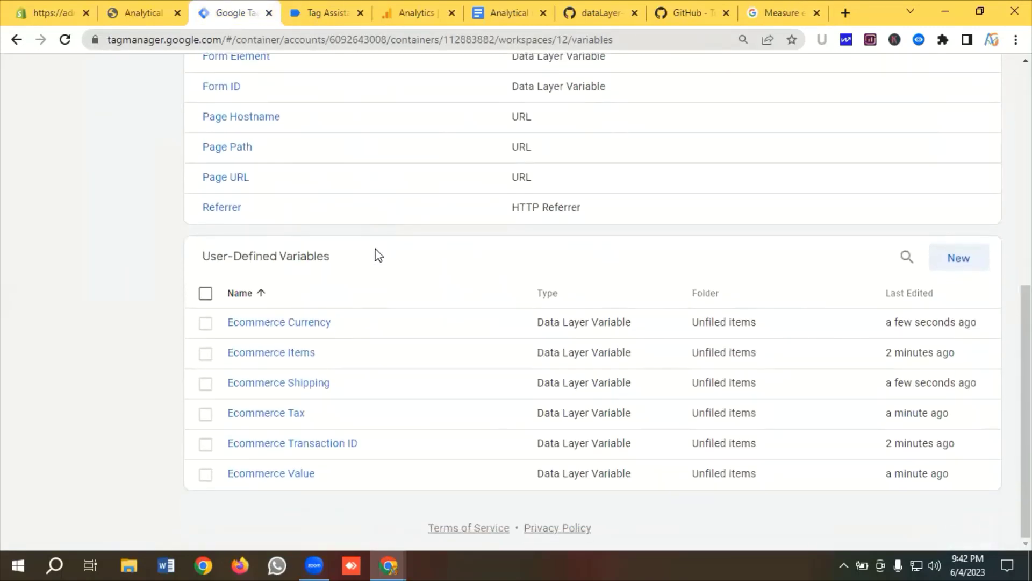
scroll(376, 253, up, 7)
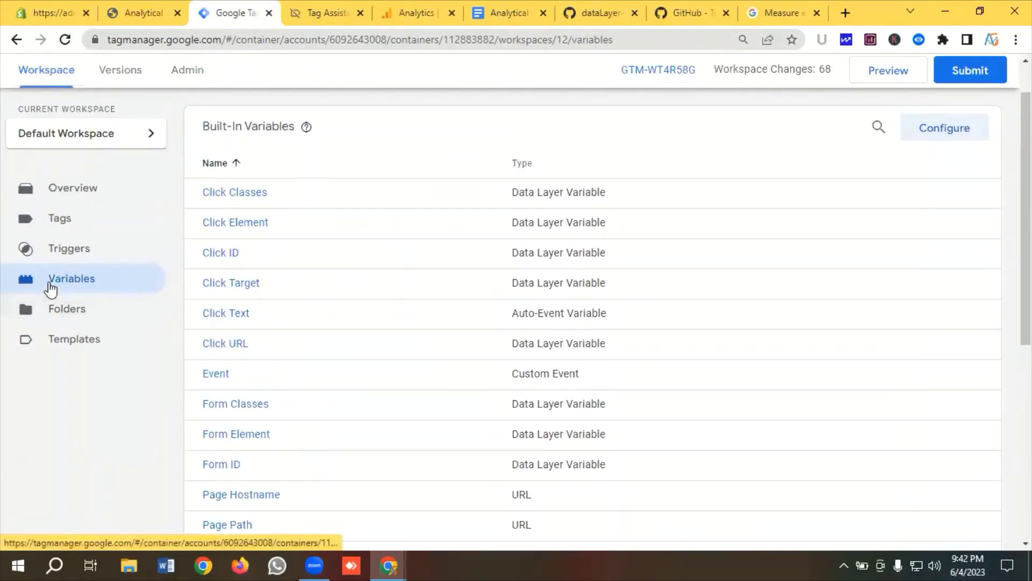
click(66, 255)
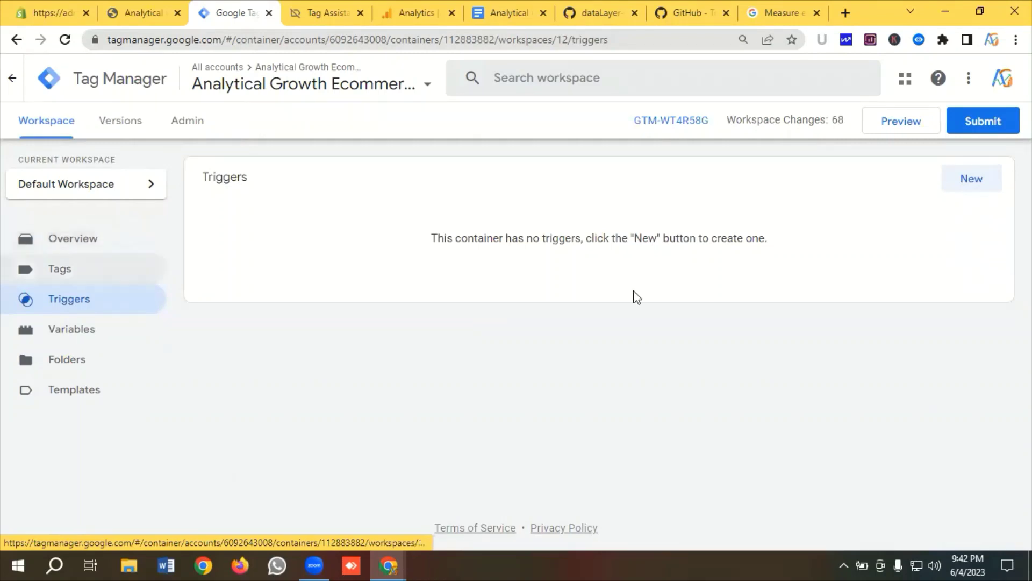
click(972, 179)
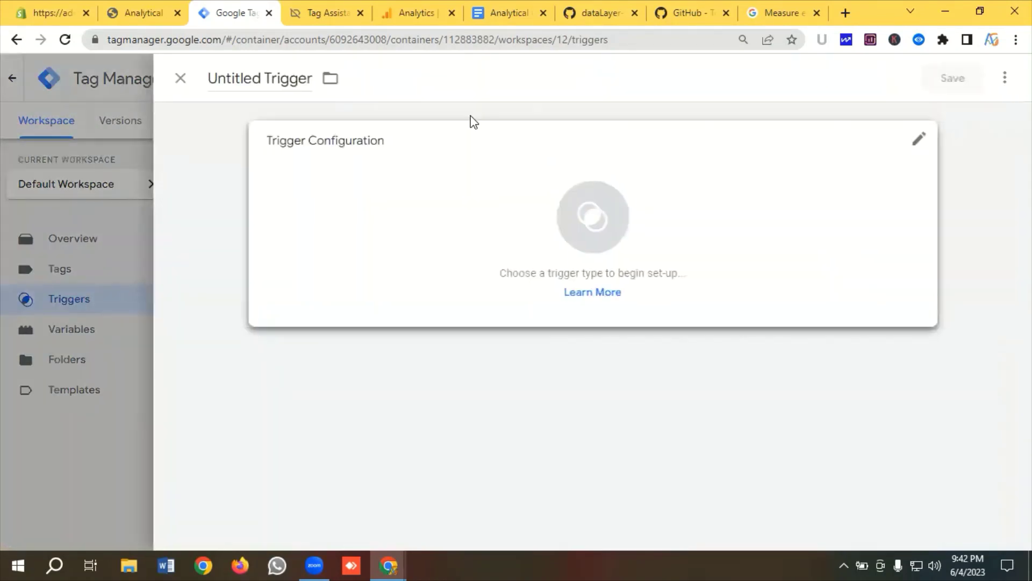
triple_click(233, 79)
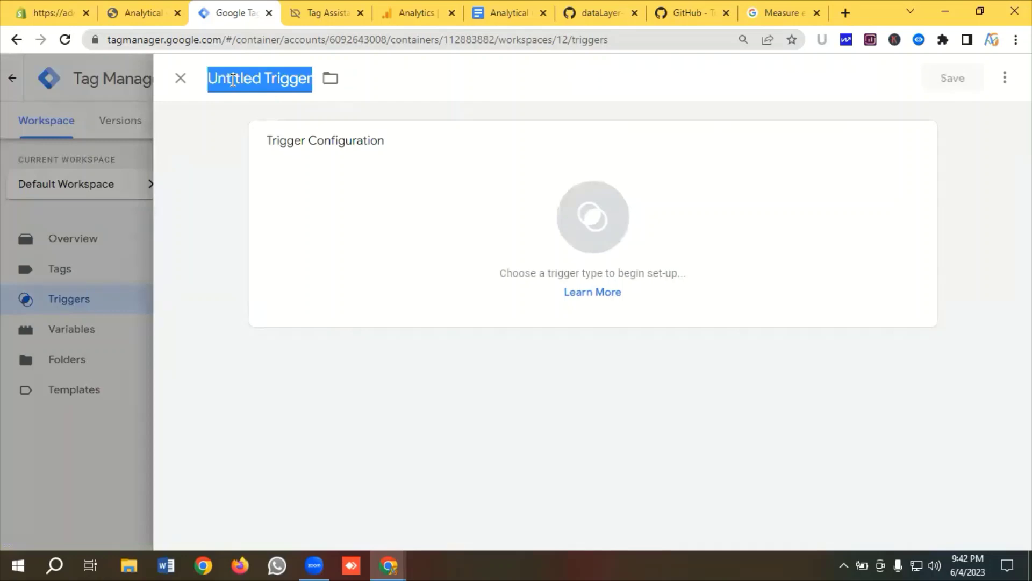
key(BackSpace)
text(View Items)
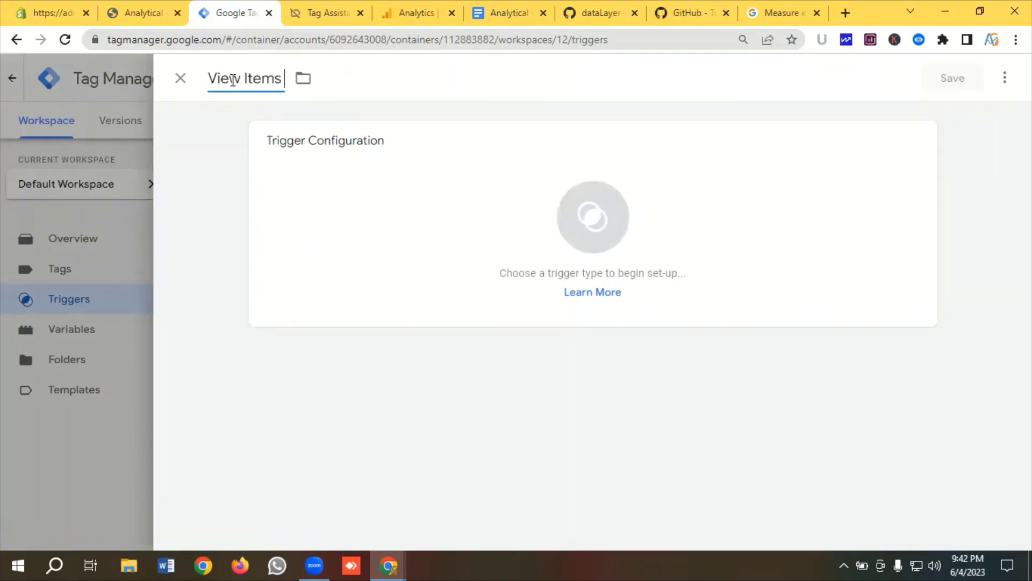
text( Trigger)
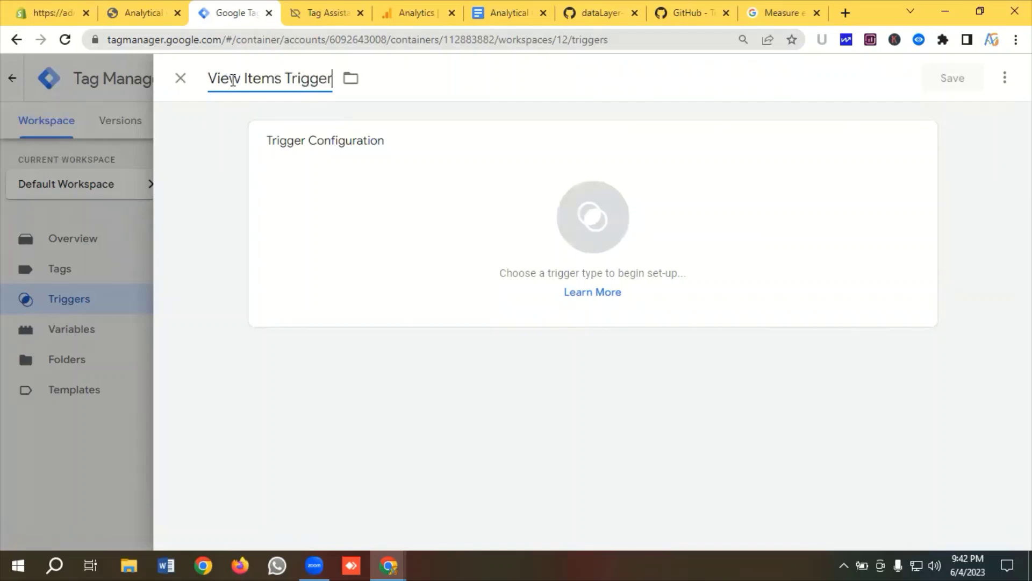
Set the View Items Trigger's type to Custom Event and open its event name for entry.
click(586, 215)
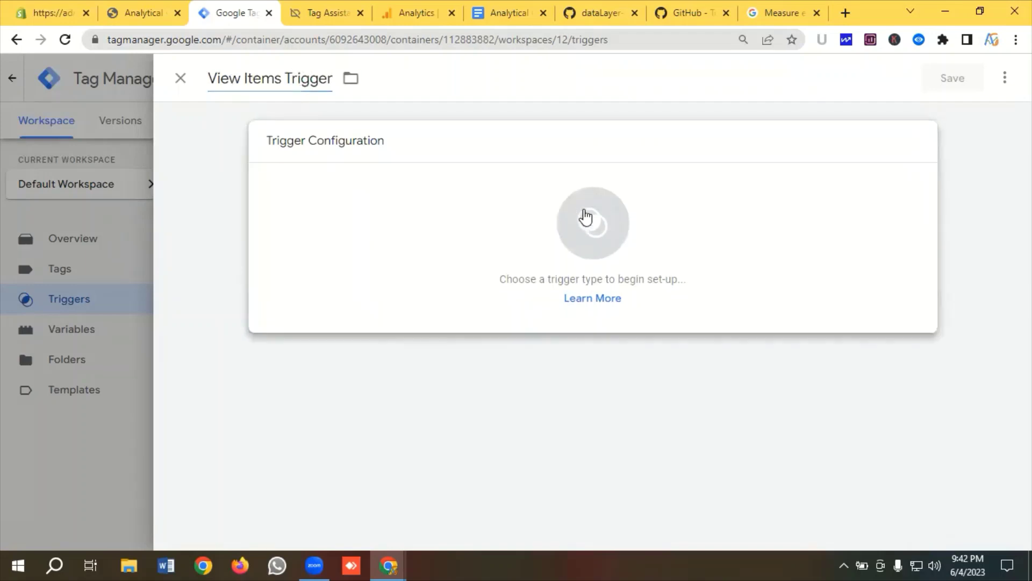
scroll(682, 243, down, 7)
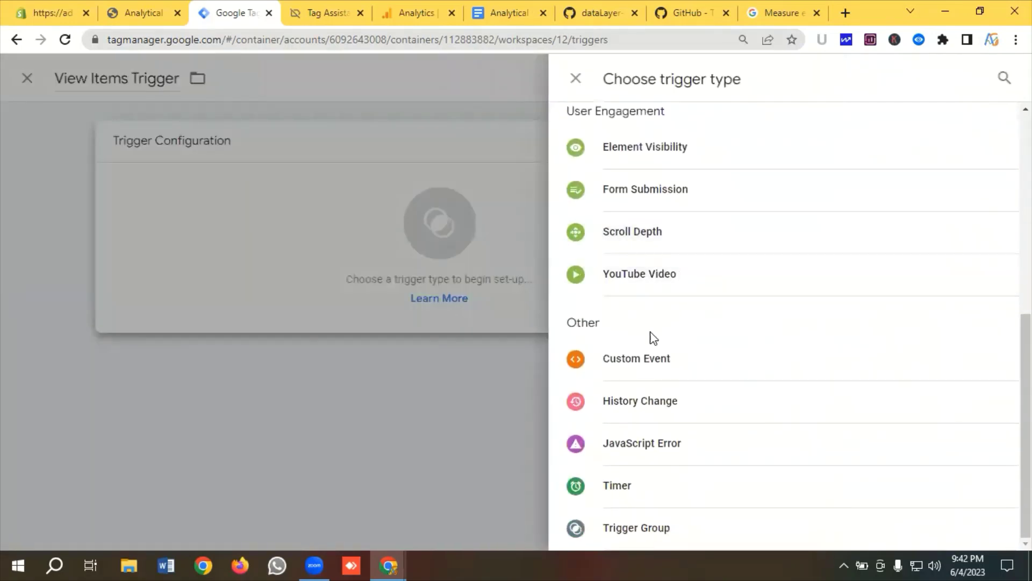
click(644, 367)
click(354, 292)
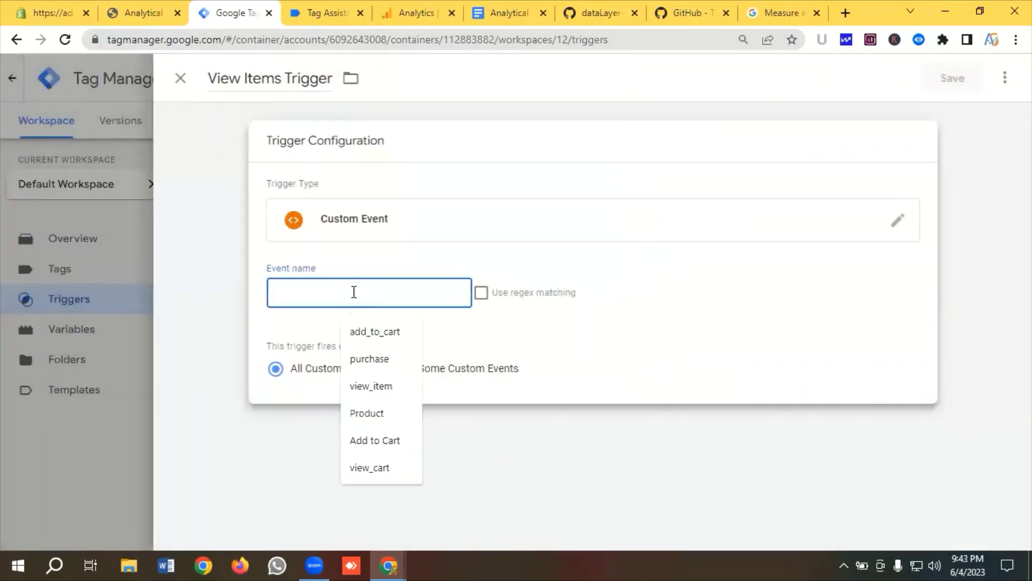
In Tag Assistant, open the Product event on the product page and copy its event name "Product" from the data layer values.
click(334, 12)
scroll(70, 293, down, 3)
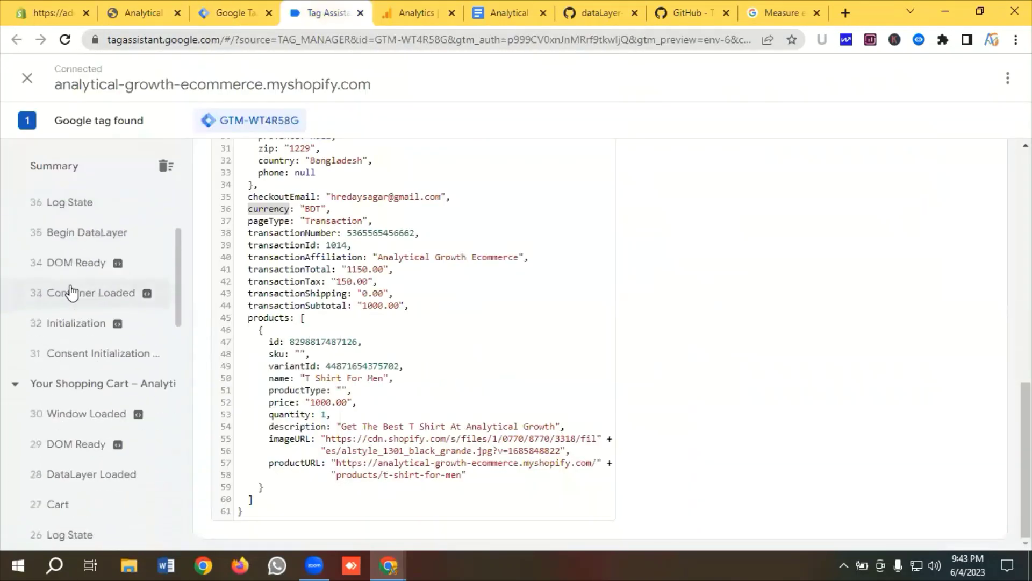
scroll(70, 293, down, 10)
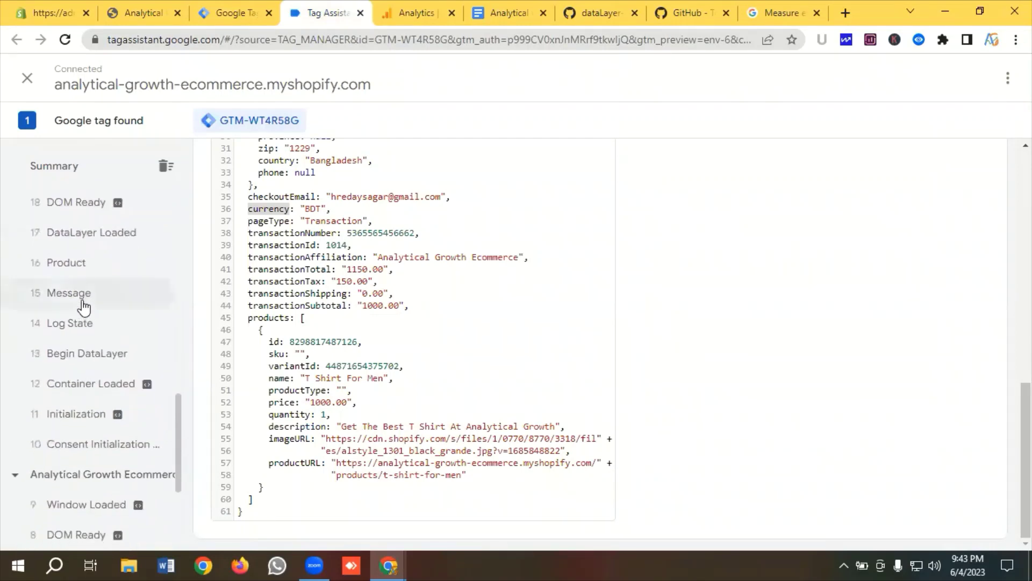
click(67, 263)
scroll(306, 284, up, 5)
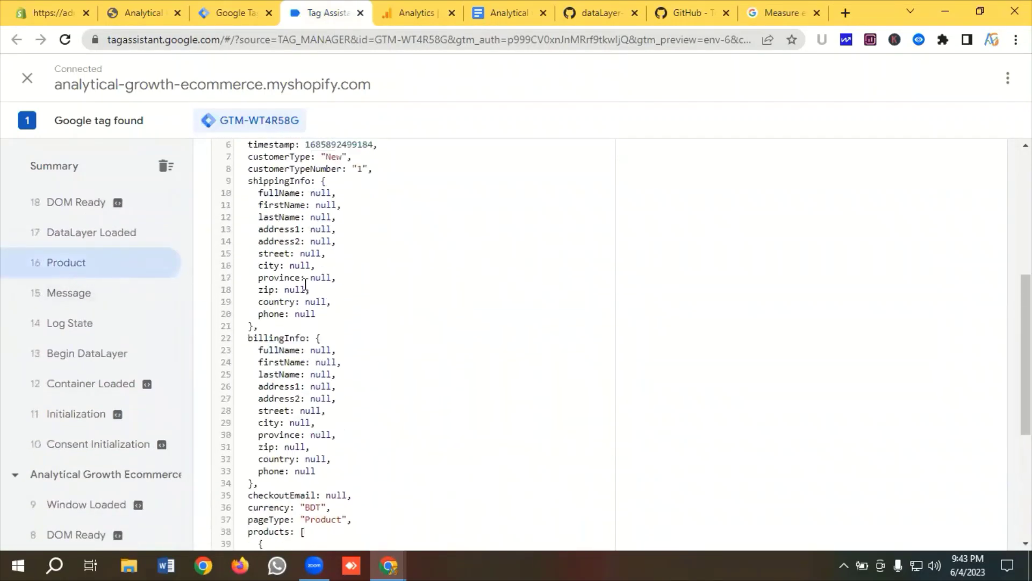
scroll(306, 284, up, 3)
double_click(299, 285)
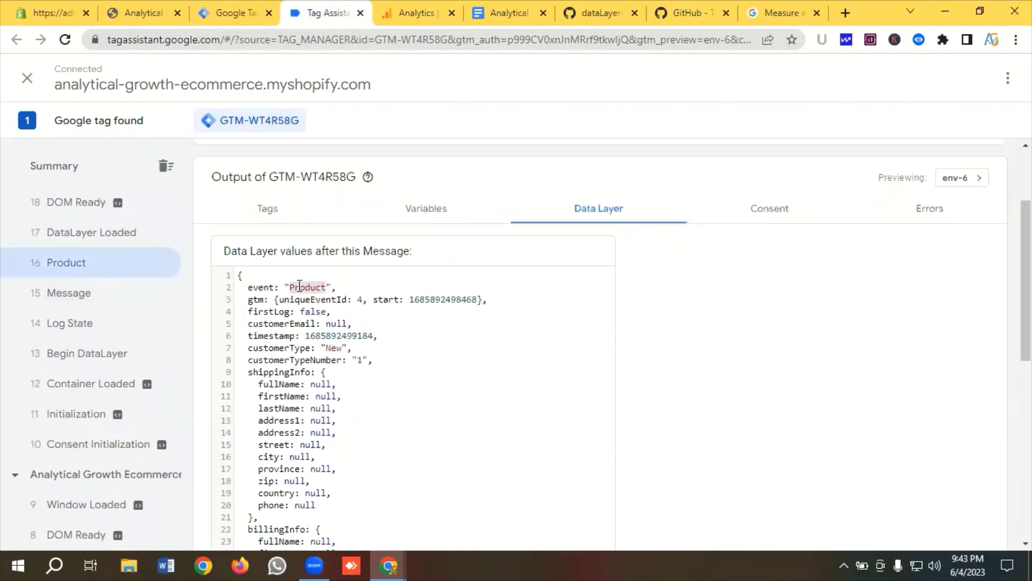
right_click(300, 285)
click(326, 295)
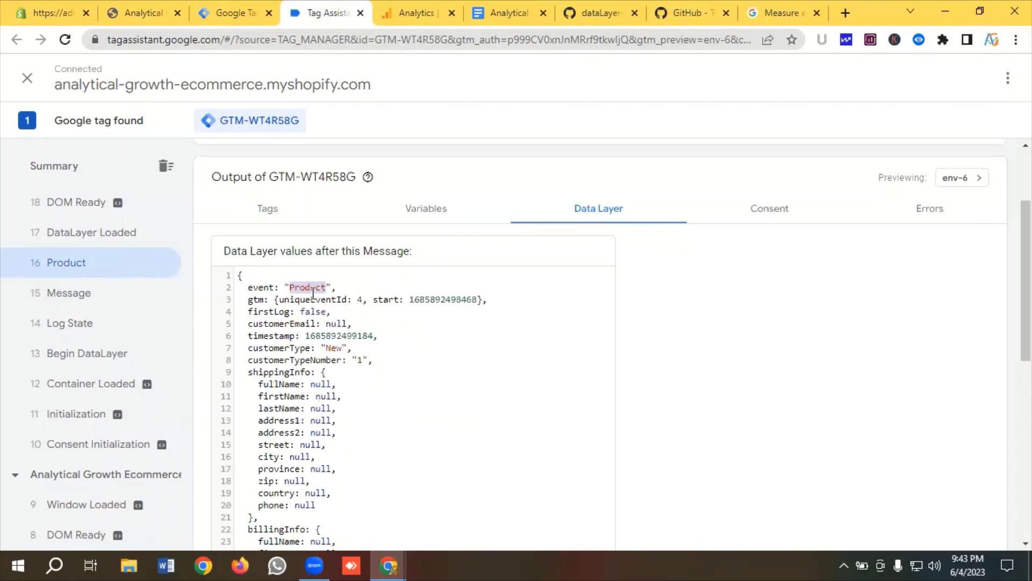
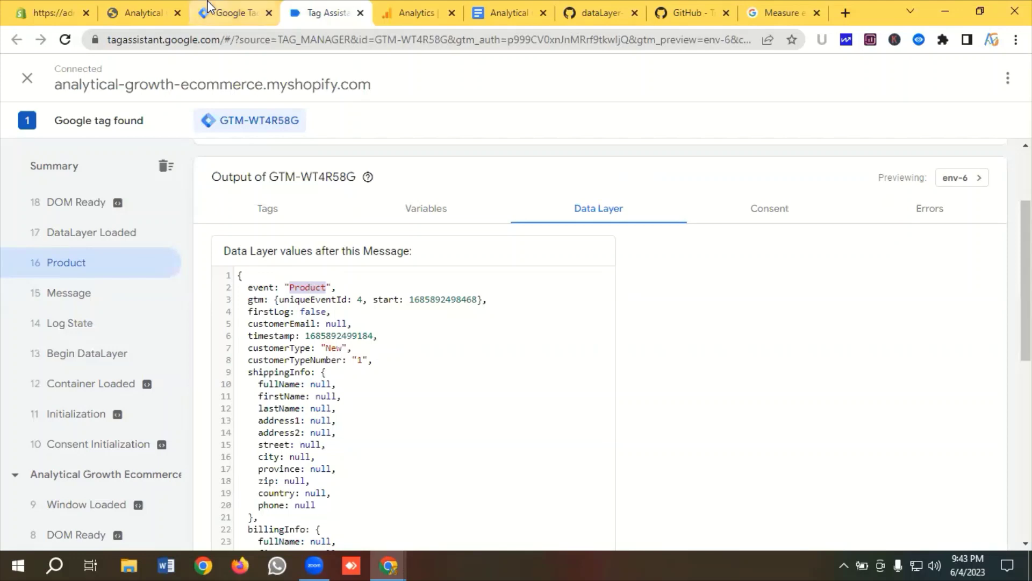
Back in Tag Manager, set the View Items Trigger's event name to Product and save the trigger.
click(230, 12)
click(307, 290)
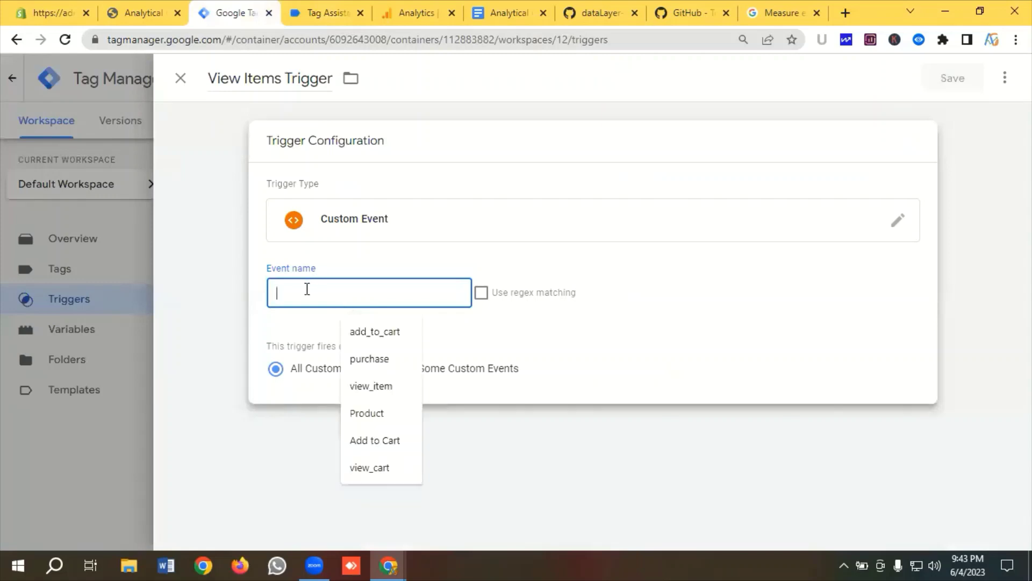
text(Product)
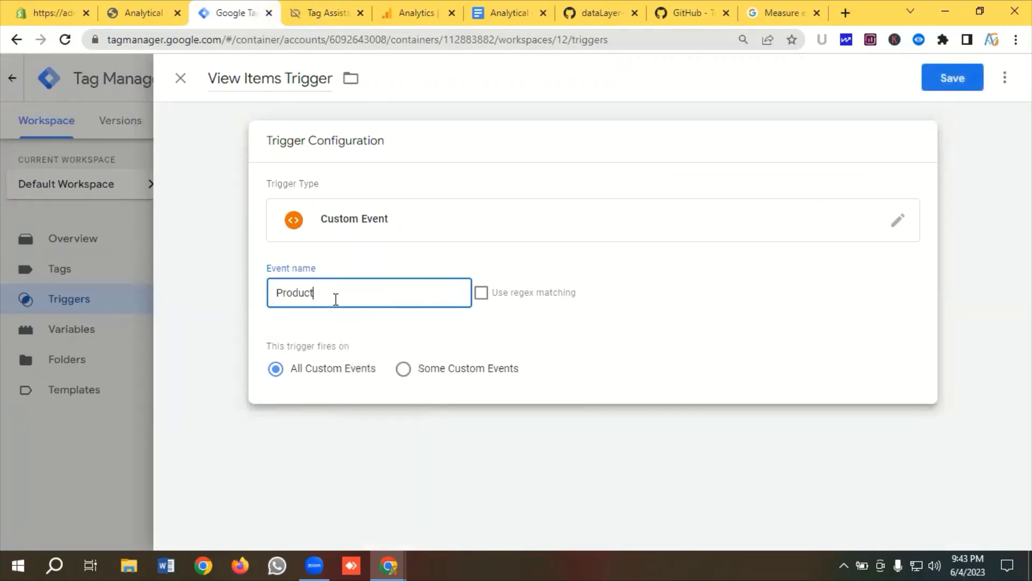
click(951, 80)
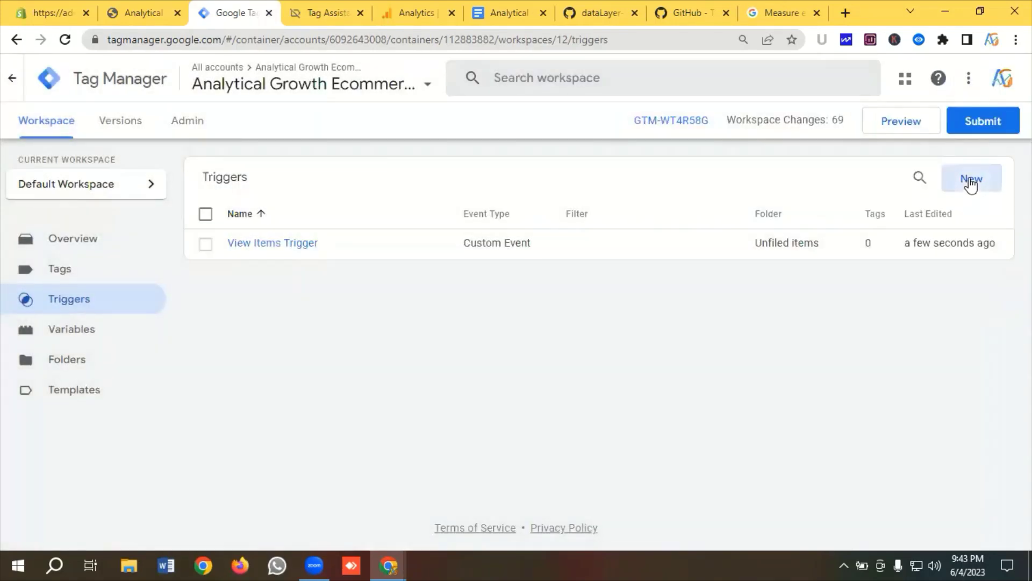
Start another new trigger and name it Add To Cart Trigger.
click(966, 181)
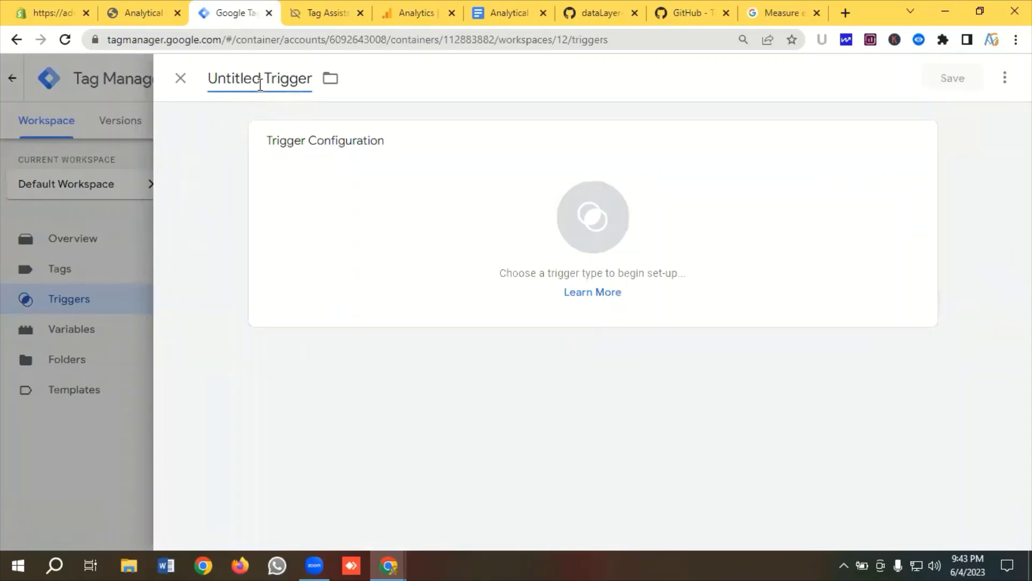
click(260, 83)
key(BackSpace)
text(Add To)
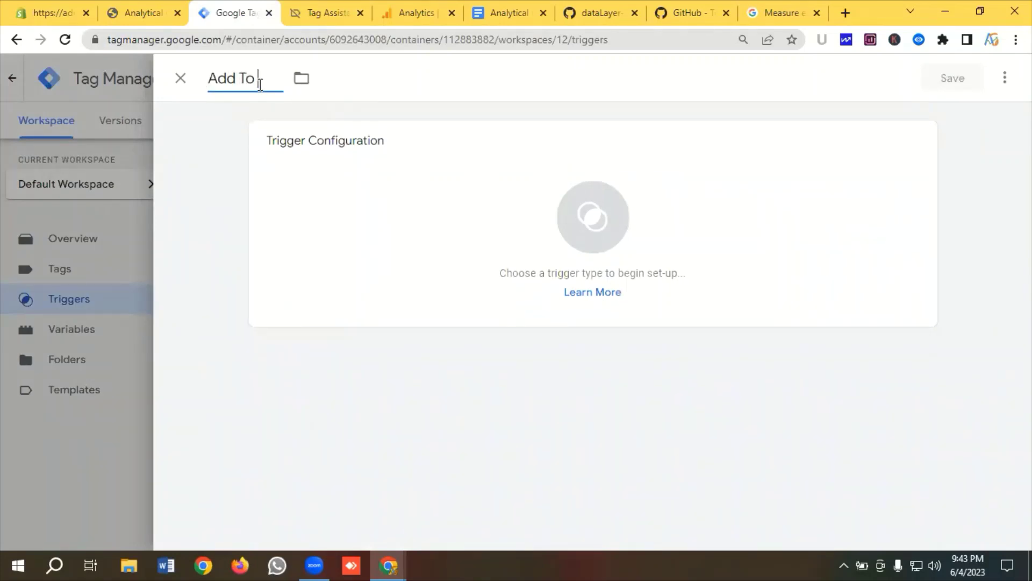
text( Cart Trigger)
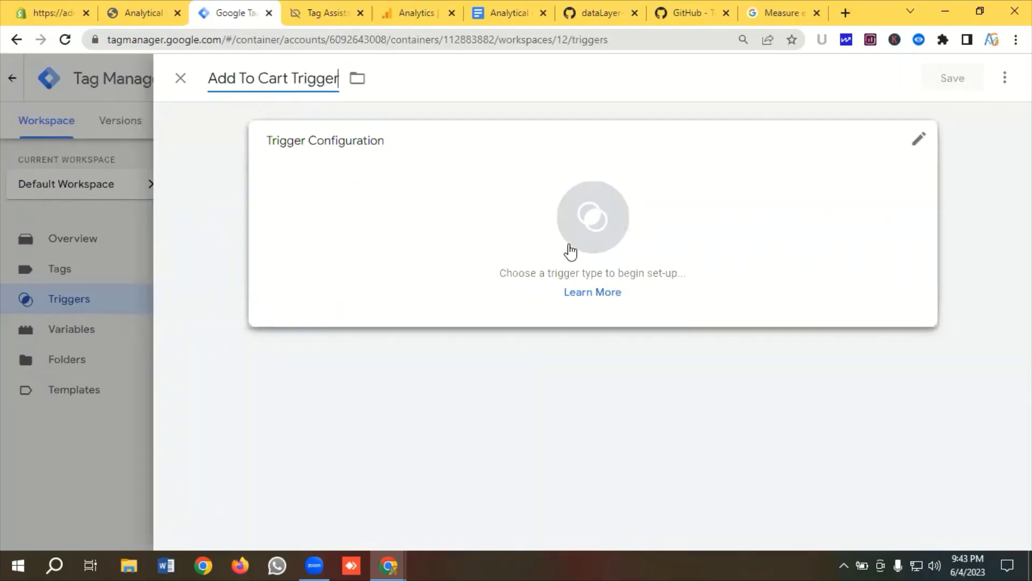
Set the Add To Cart Trigger's type to Custom Event.
click(589, 211)
scroll(781, 235, down, 1)
scroll(764, 232, down, 6)
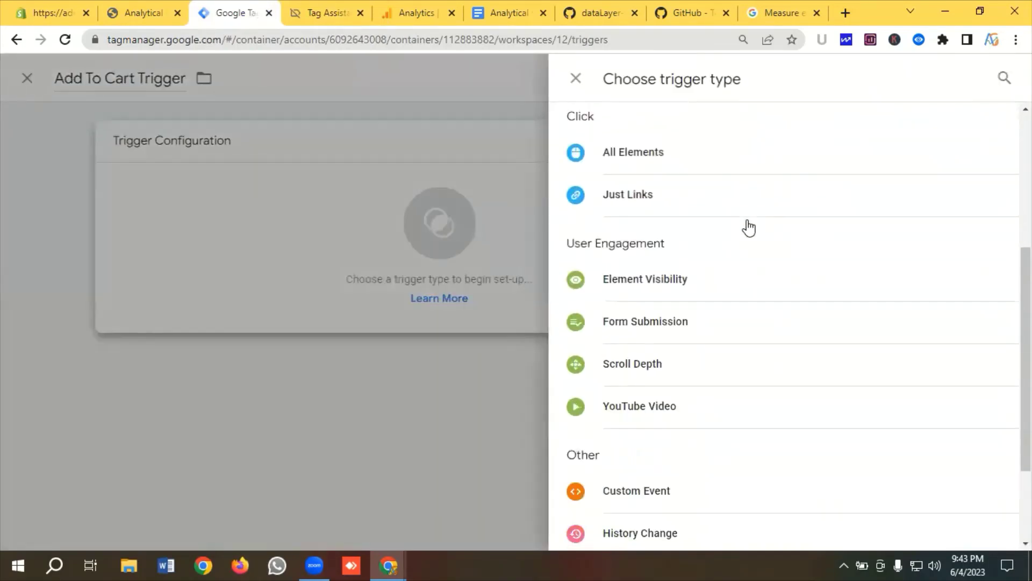
click(656, 359)
click(299, 307)
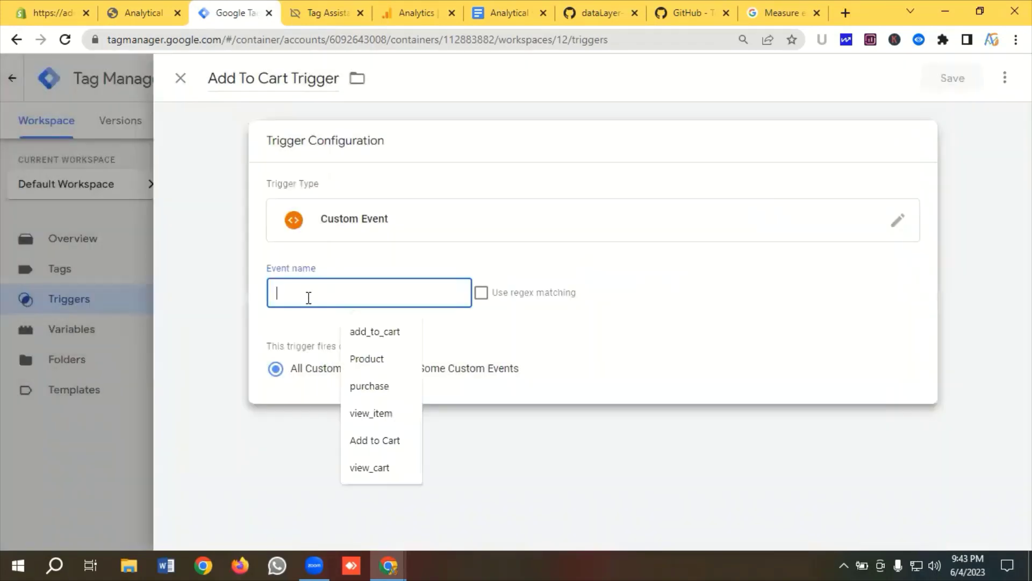
In Tag Assistant, copy the event name "Add to Cart" from the data layer of the Add to Cart event.
click(323, 13)
scroll(107, 318, up, 3)
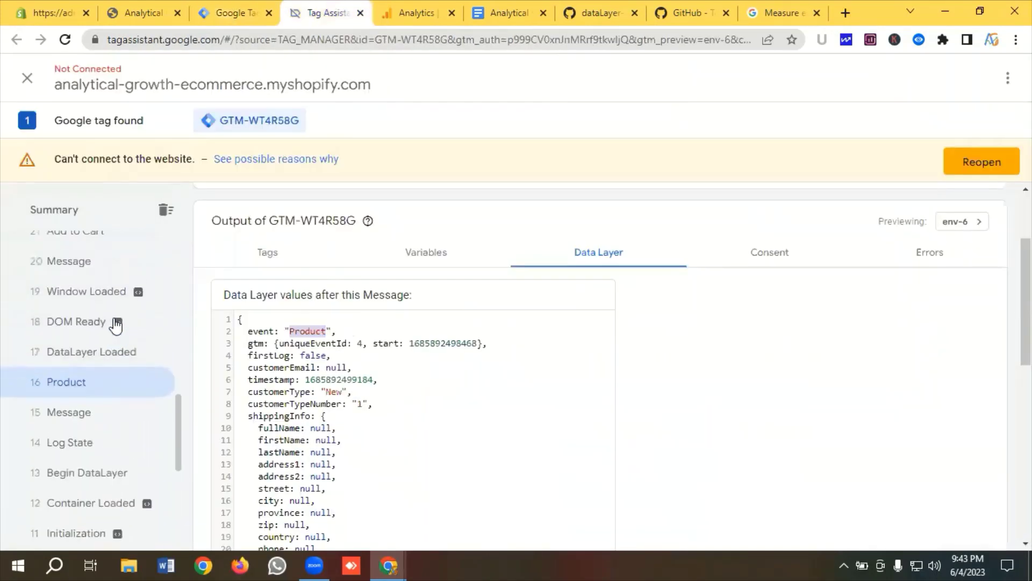
click(87, 315)
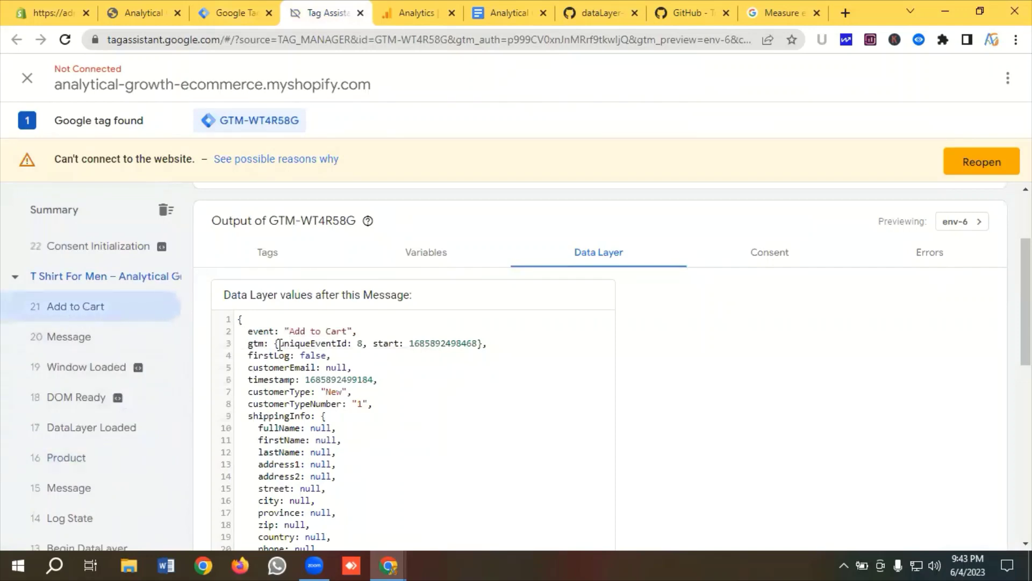
drag(302, 333, 337, 333)
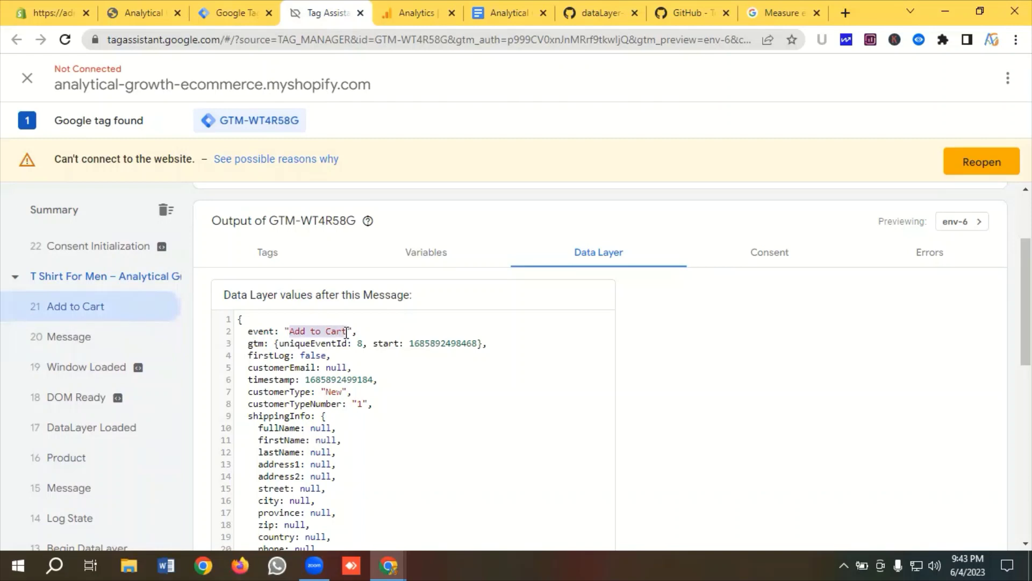
right_click(321, 331)
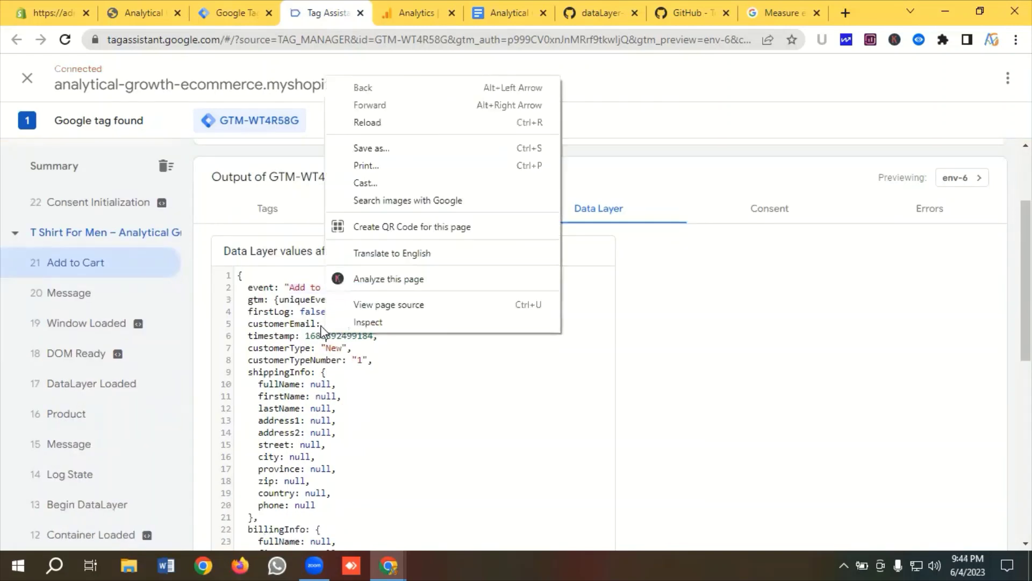
click(290, 287)
drag(290, 287, 342, 286)
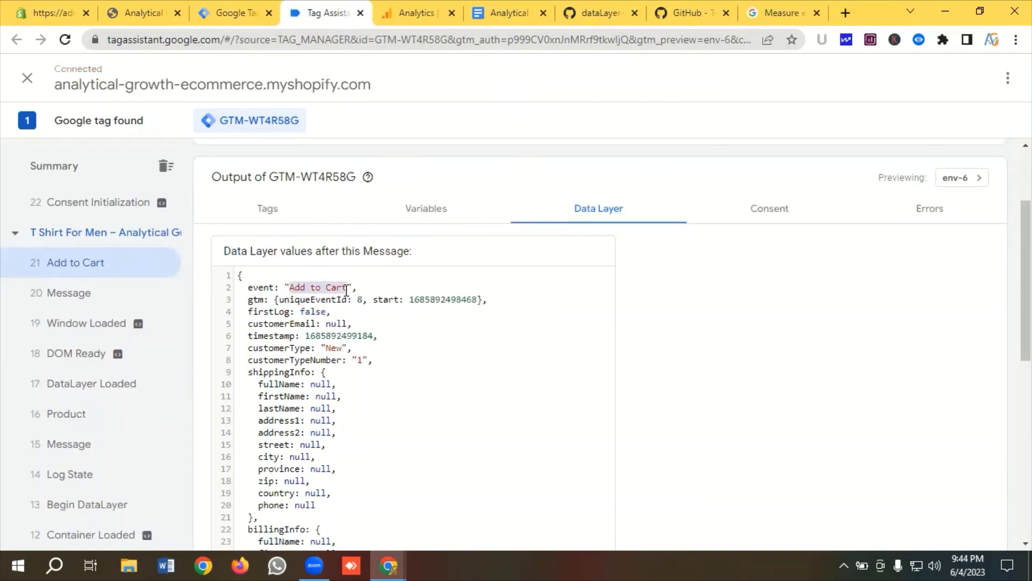
right_click(332, 289)
click(357, 298)
Back in Tag Manager, enter "Add to Cart" as the custom event name and save the trigger.
click(225, 12)
click(300, 292)
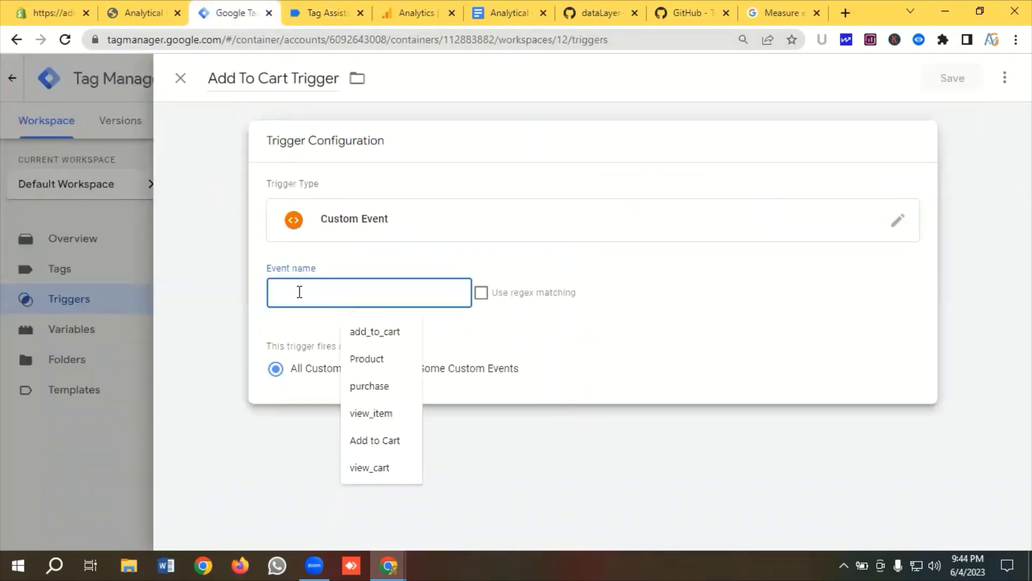
key(ctrl+v)
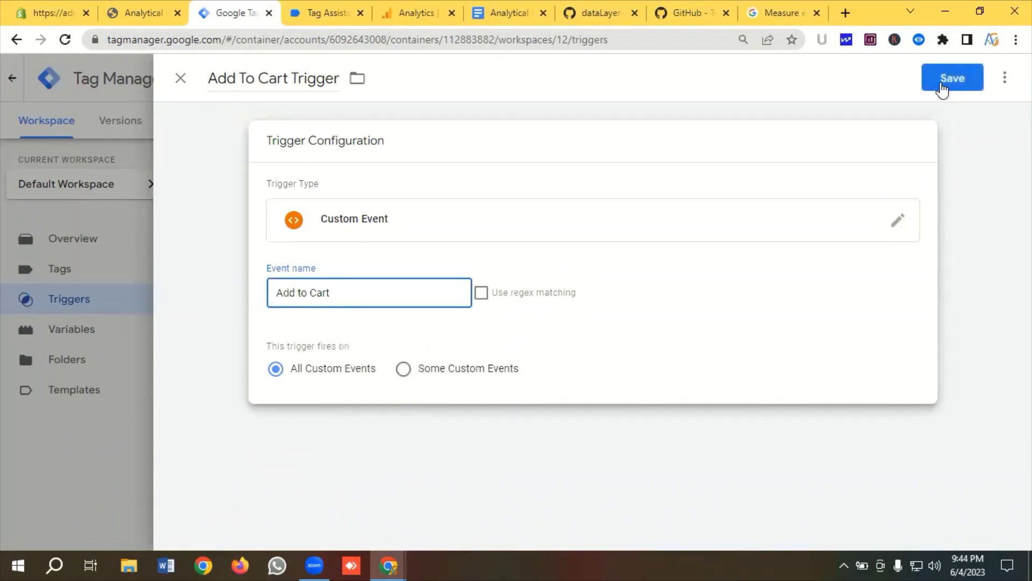
click(942, 80)
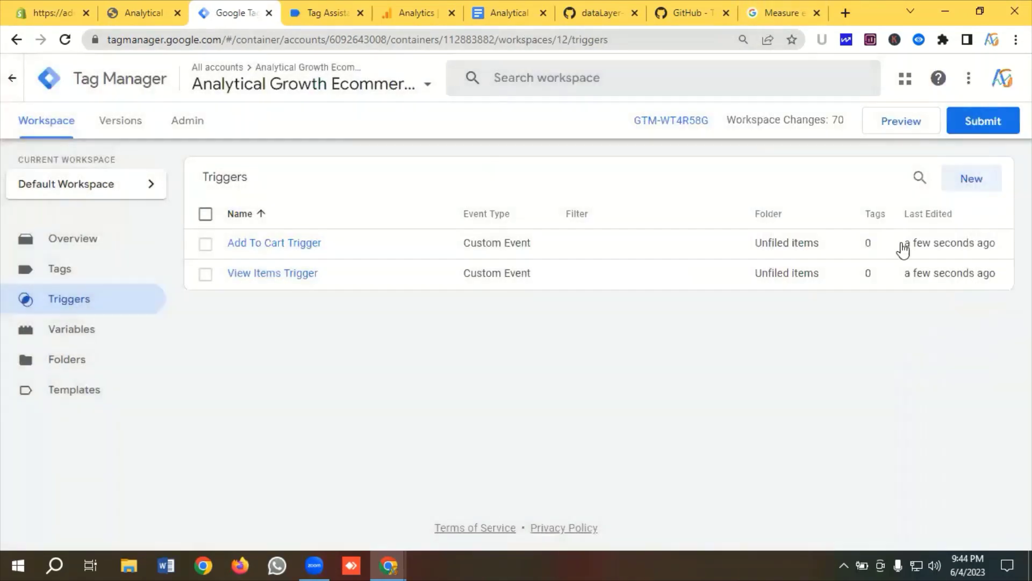
Create a new trigger and name it "View Cart Trigger".
click(972, 186)
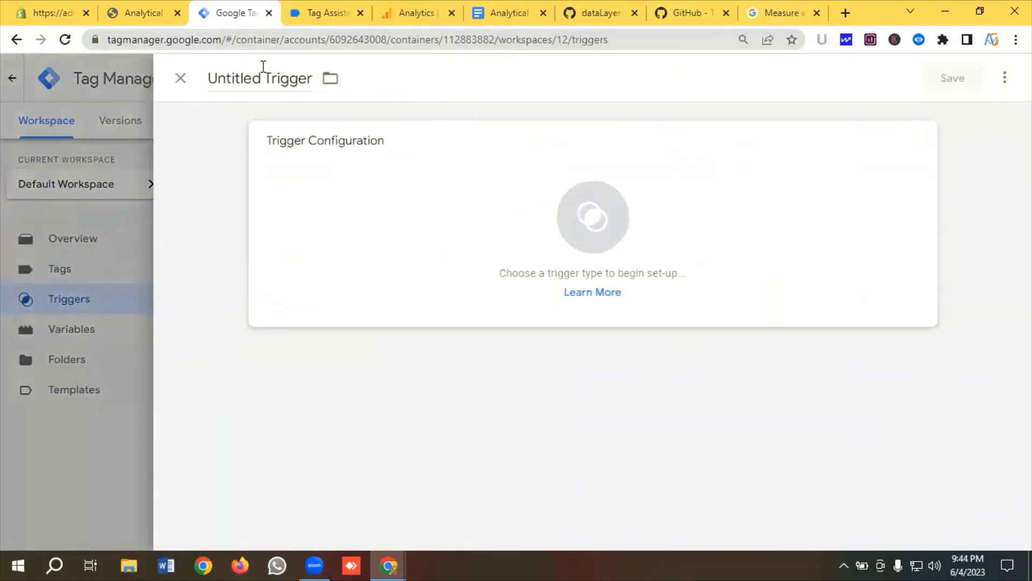
click(252, 79)
key(BackSpace)
text(V)
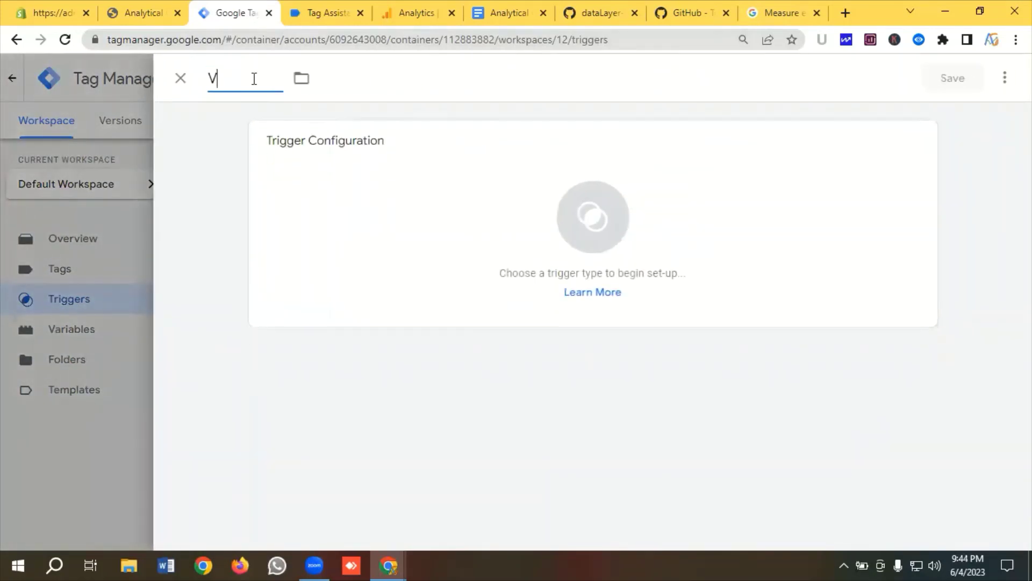
text(iew Cart Trigger)
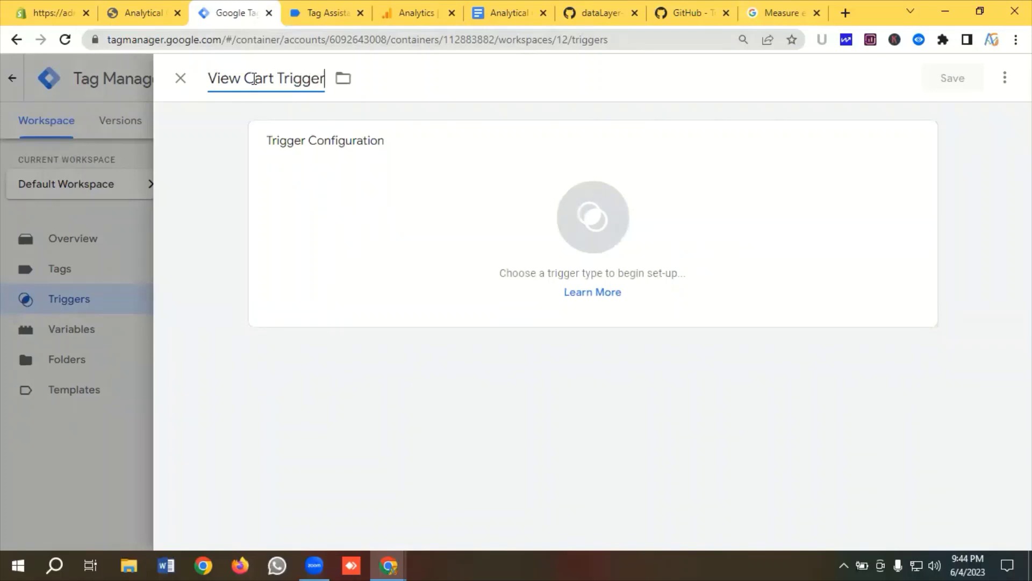
Set the View Cart Trigger's type to Custom Event.
click(592, 218)
scroll(675, 250, down, 3)
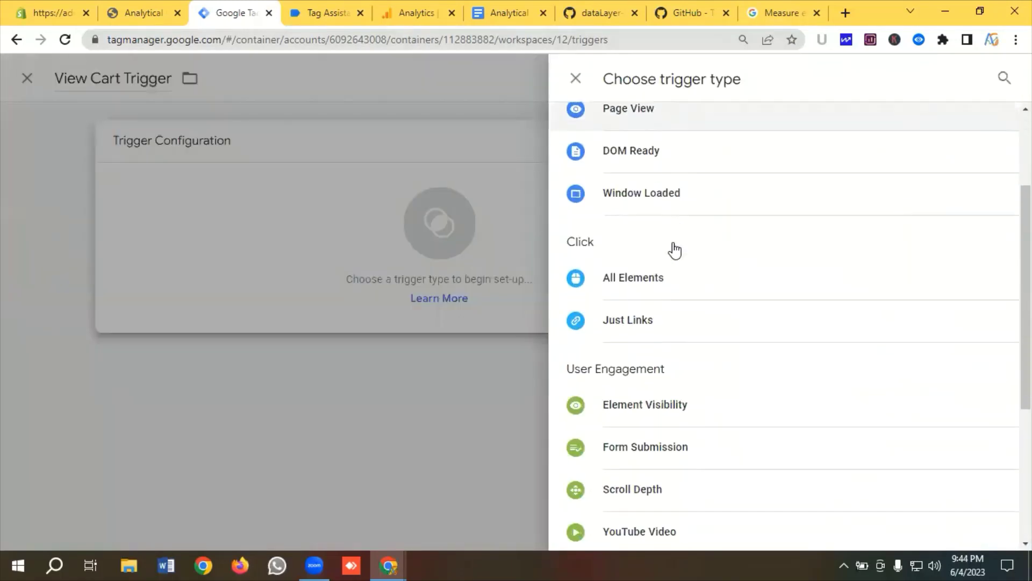
scroll(678, 250, down, 5)
click(669, 373)
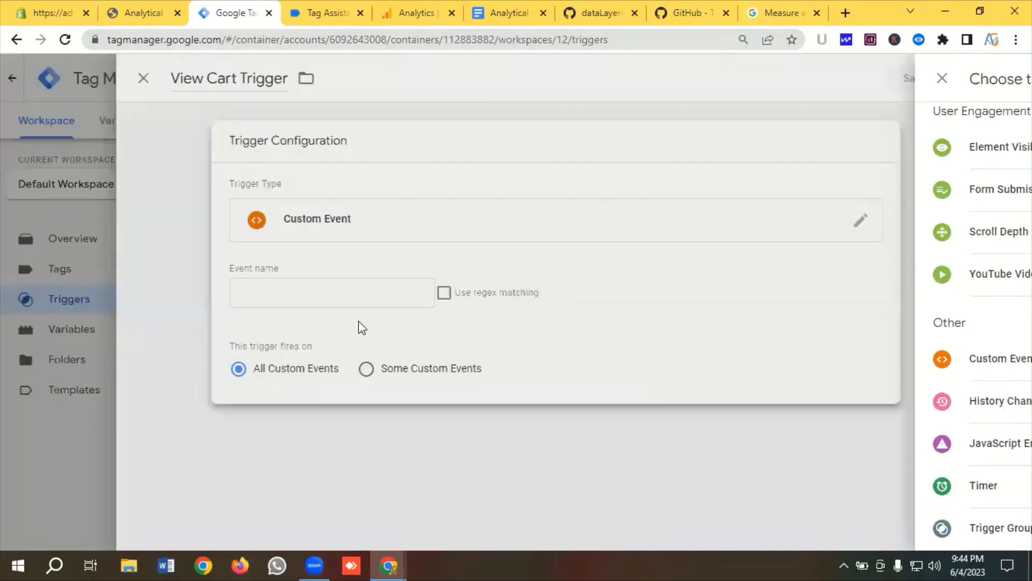
click(348, 295)
In Tag Assistant, copy the event name "Cart" from the data layer of the Cart event.
click(322, 12)
scroll(132, 357, up, 2)
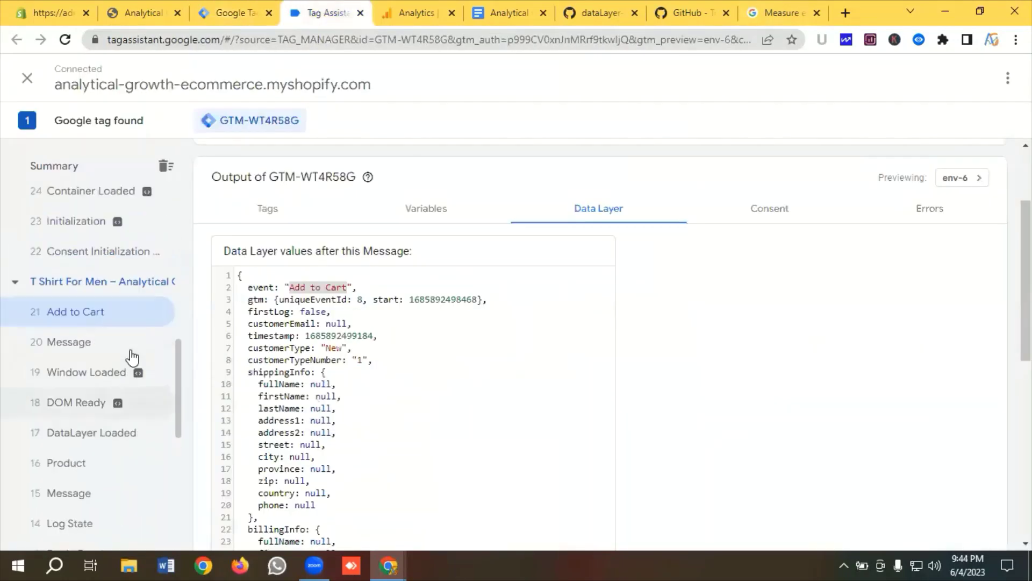
scroll(132, 357, up, 4)
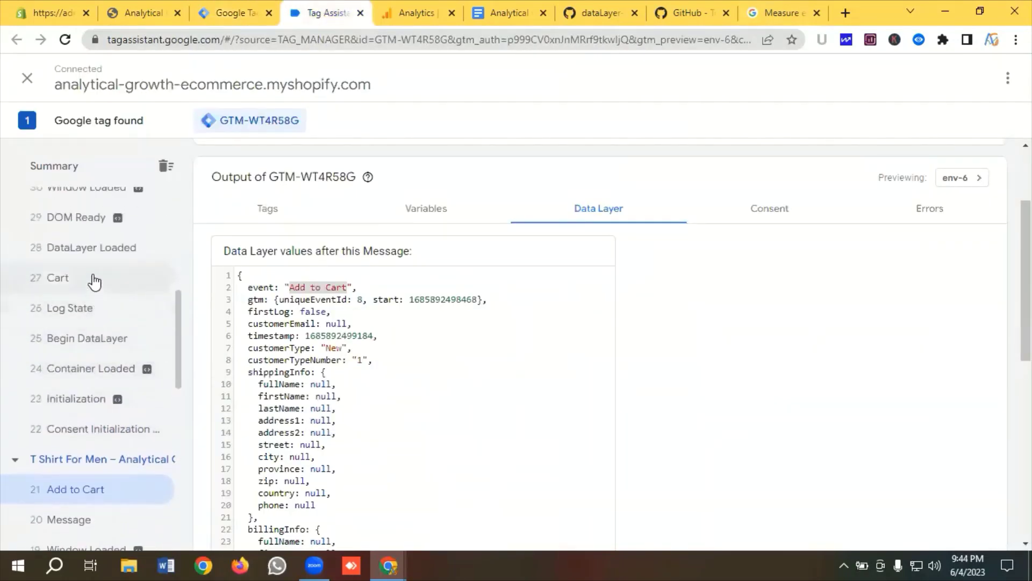
click(94, 280)
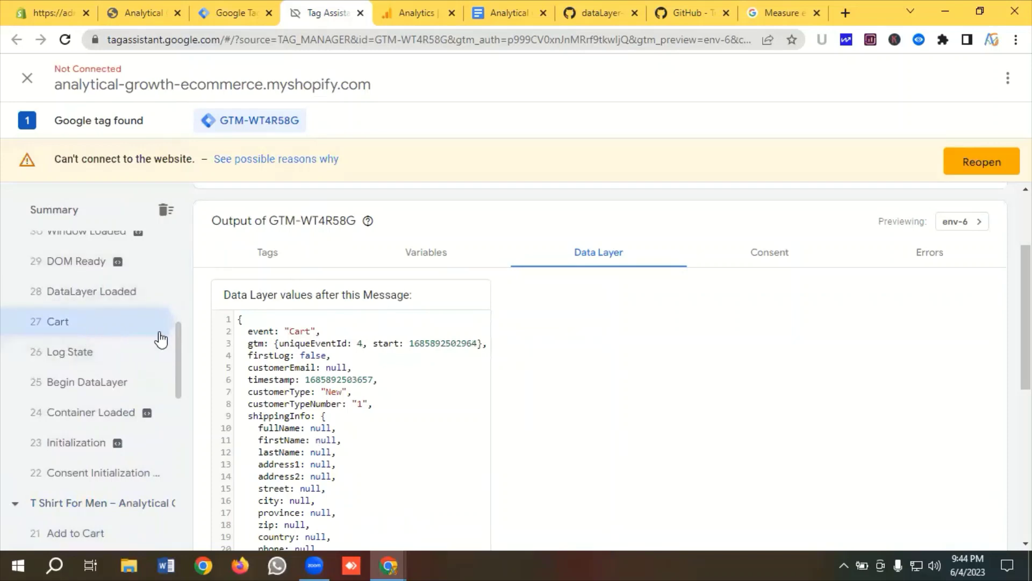
right_click(299, 333)
click(344, 341)
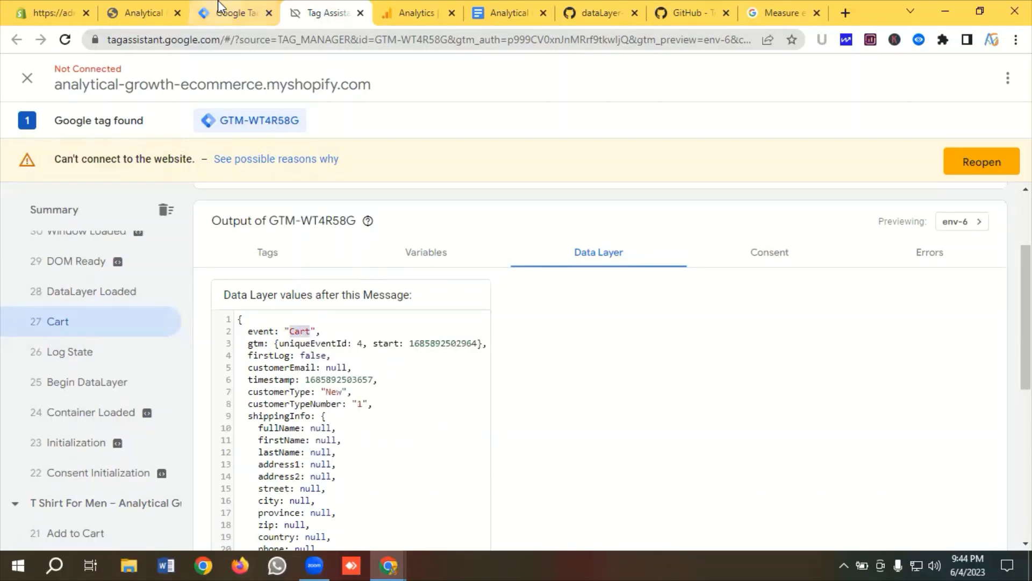
Back in Tag Manager, enter "Cart" as the View Cart Trigger's event name and save the trigger.
click(232, 13)
click(303, 289)
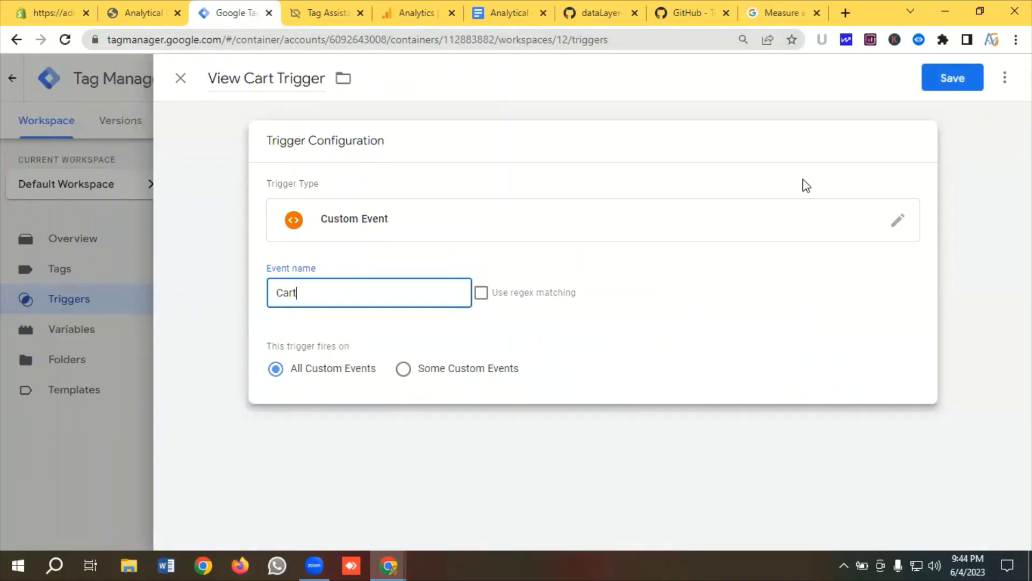
click(954, 79)
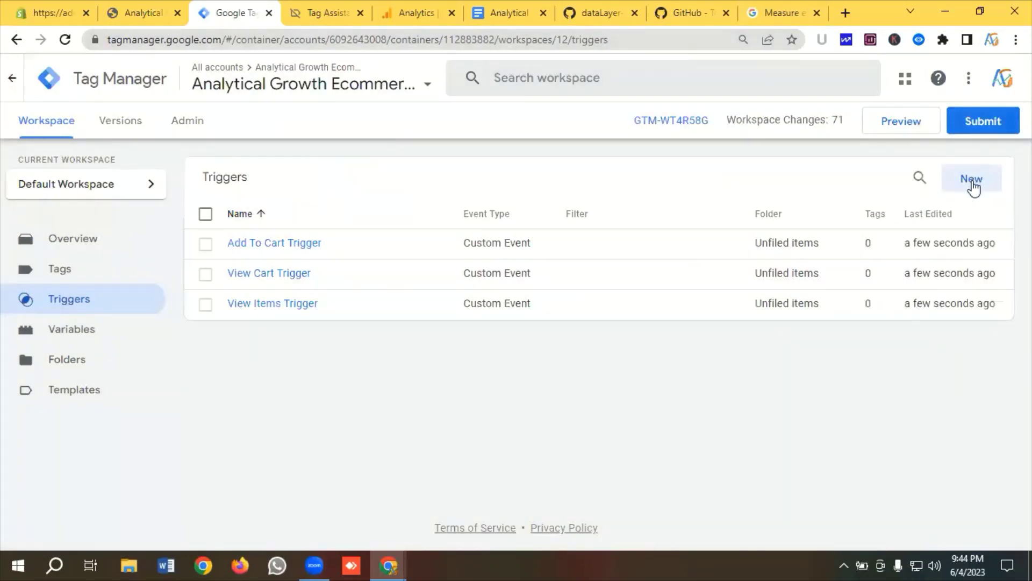
Create a new trigger and name it "Purchase Trigger".
click(972, 183)
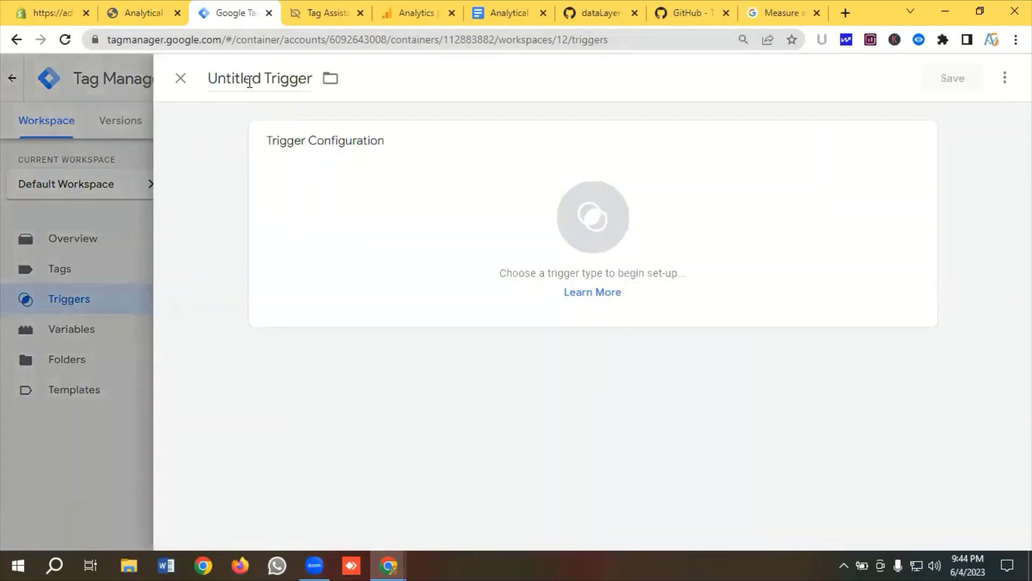
click(249, 80)
key(BackSpace)
text(P)
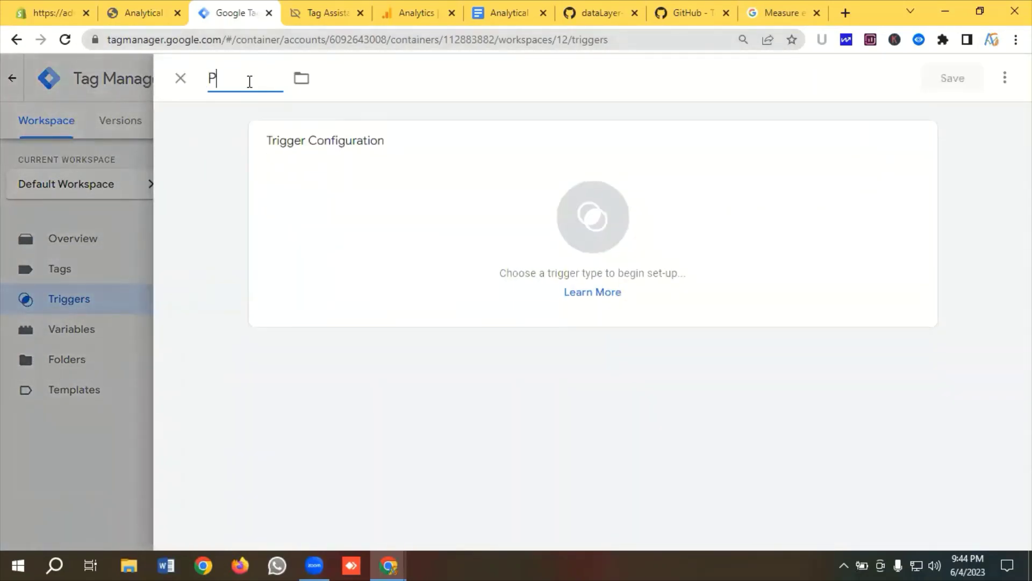
text(urchase Trigger)
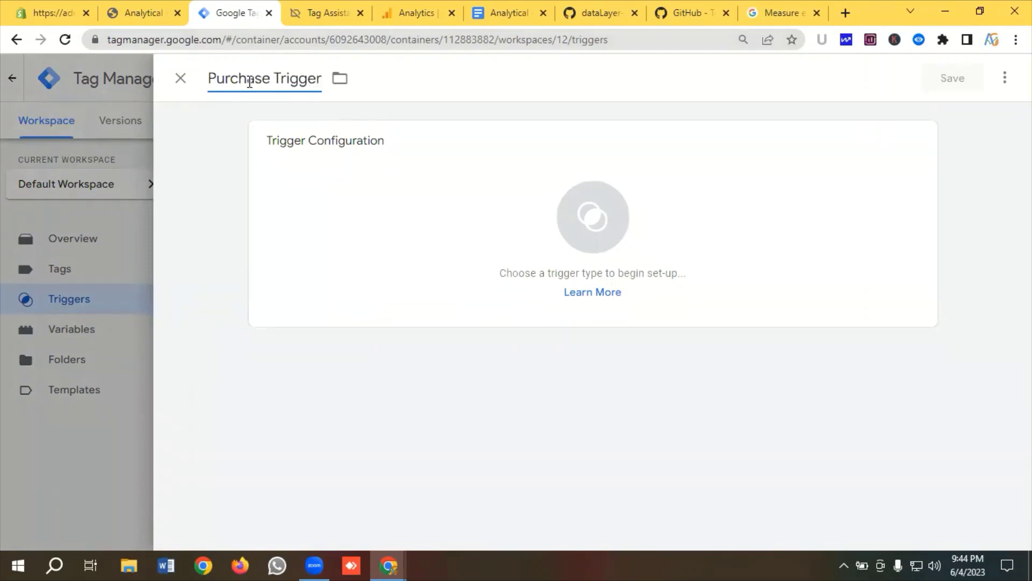
Set the Purchase Trigger's type to Custom Event.
click(567, 215)
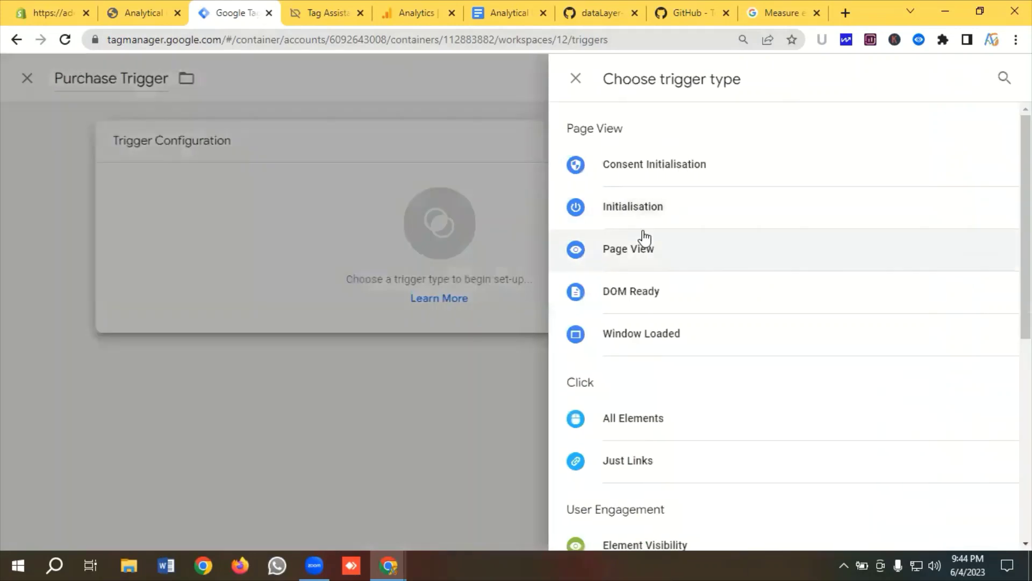
scroll(642, 236, down, 7)
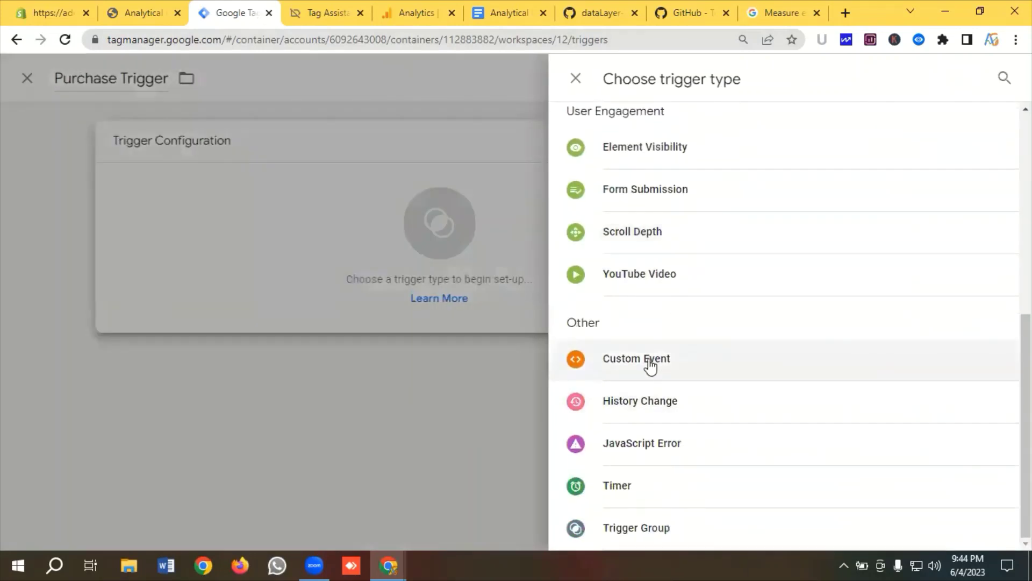
click(650, 365)
click(343, 290)
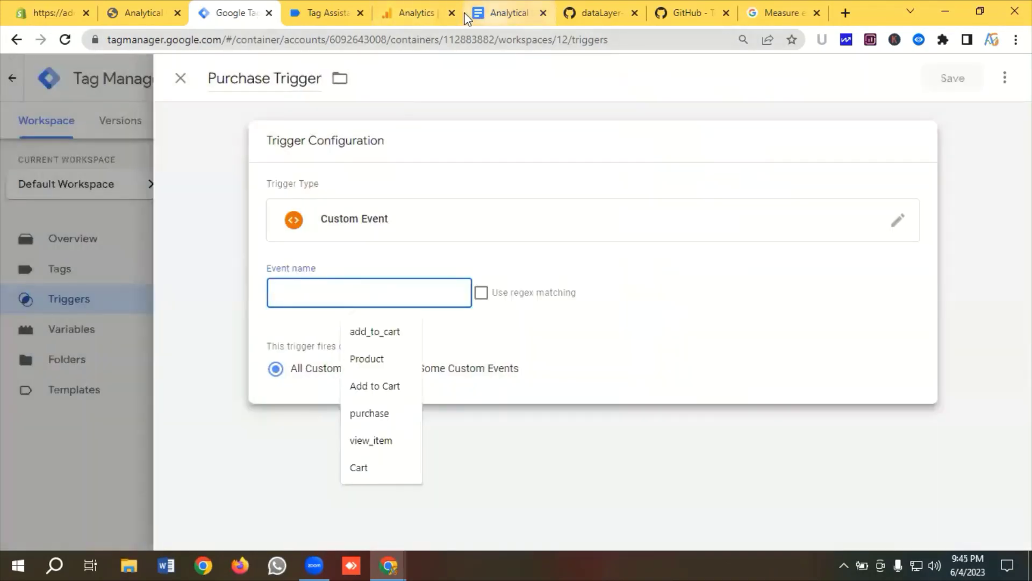
In Tag Assistant, copy the event name "Transaction" from the data layer of the Transaction event.
click(323, 13)
scroll(88, 279, up, 6)
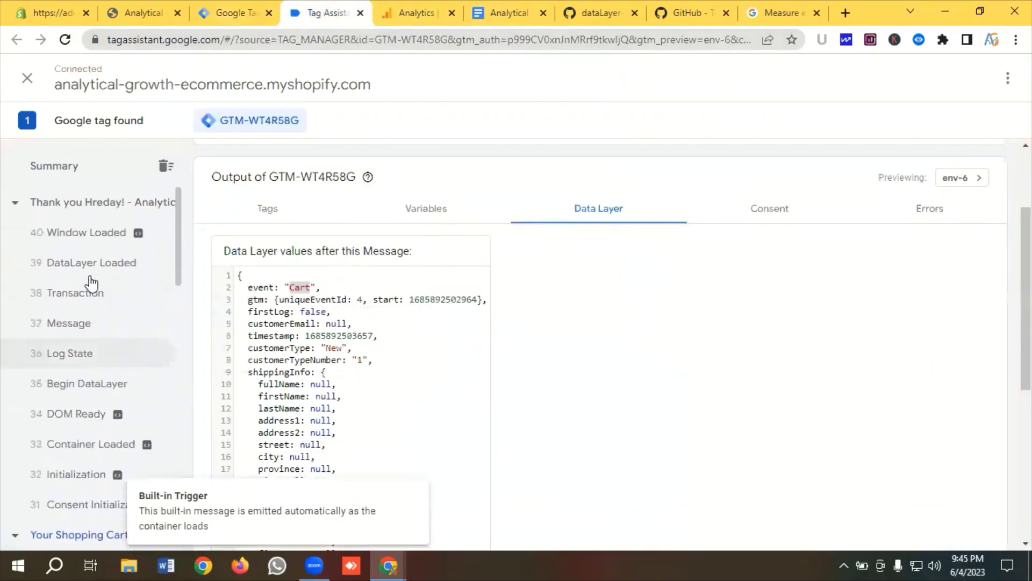
click(85, 296)
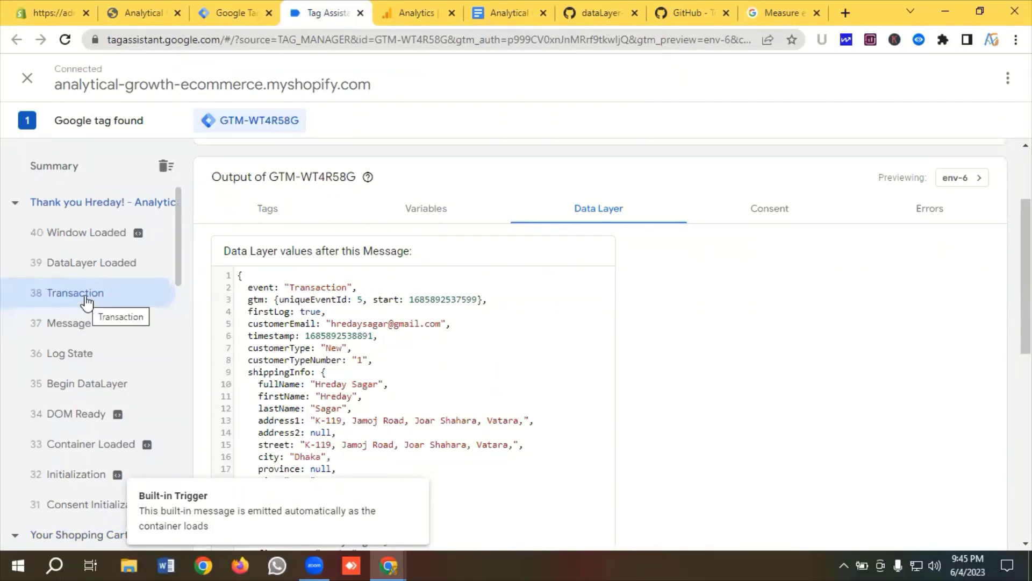
double_click(307, 288)
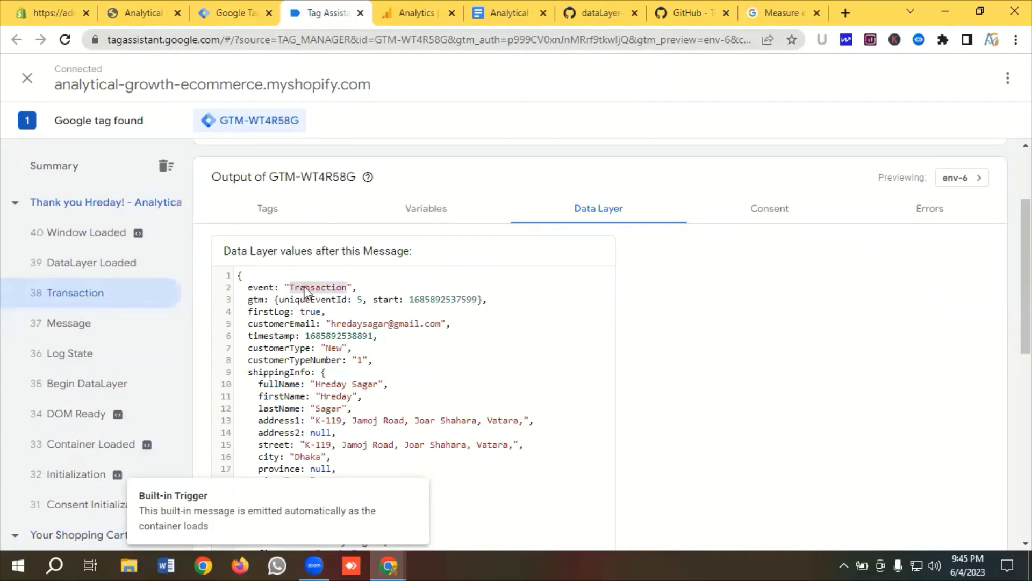
right_click(317, 287)
click(336, 296)
Back in Tag Manager, enter "Transaction" as the Purchase Trigger's event name and save the trigger.
click(230, 13)
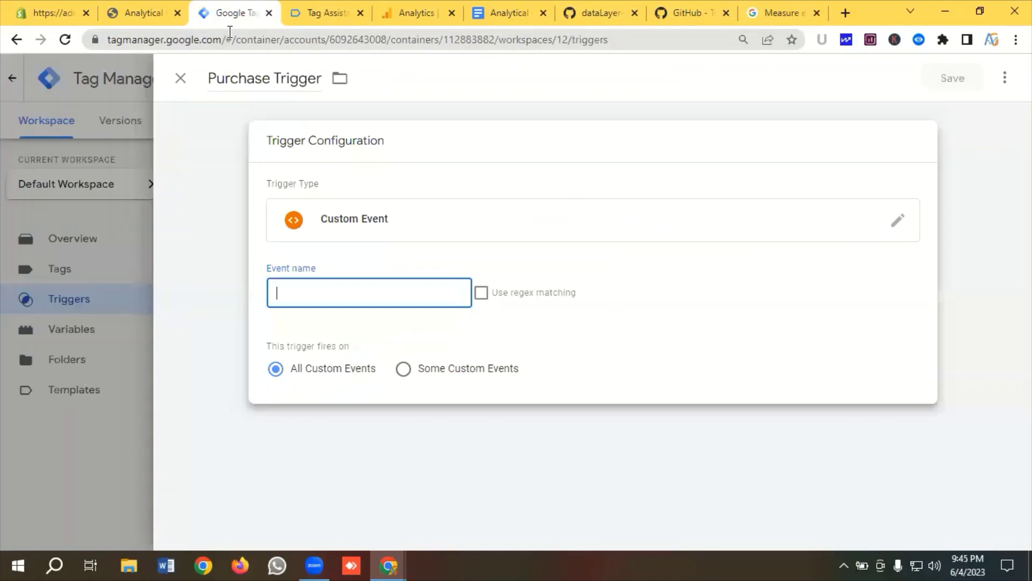
click(337, 297)
key(ctrl+v)
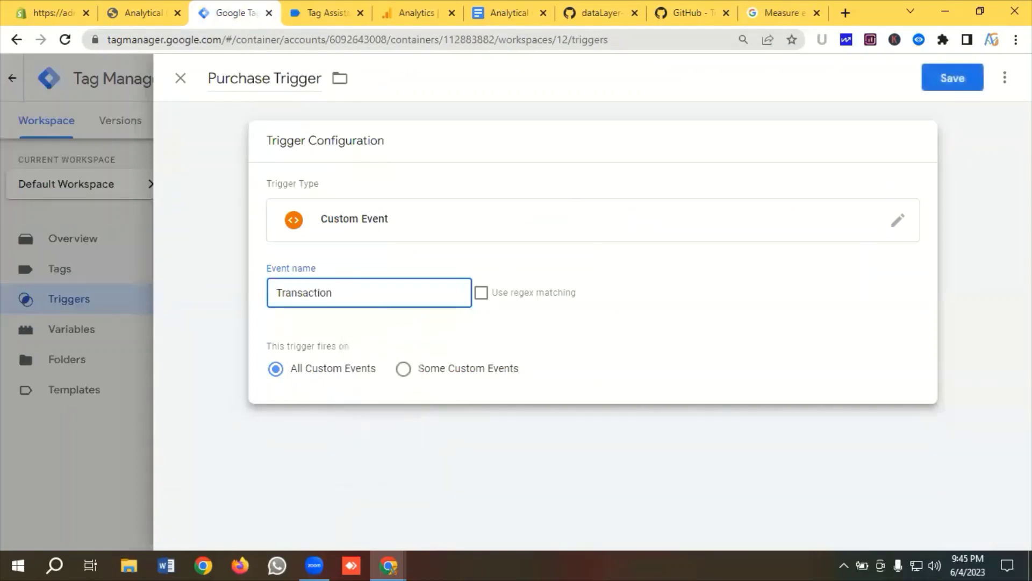
click(949, 79)
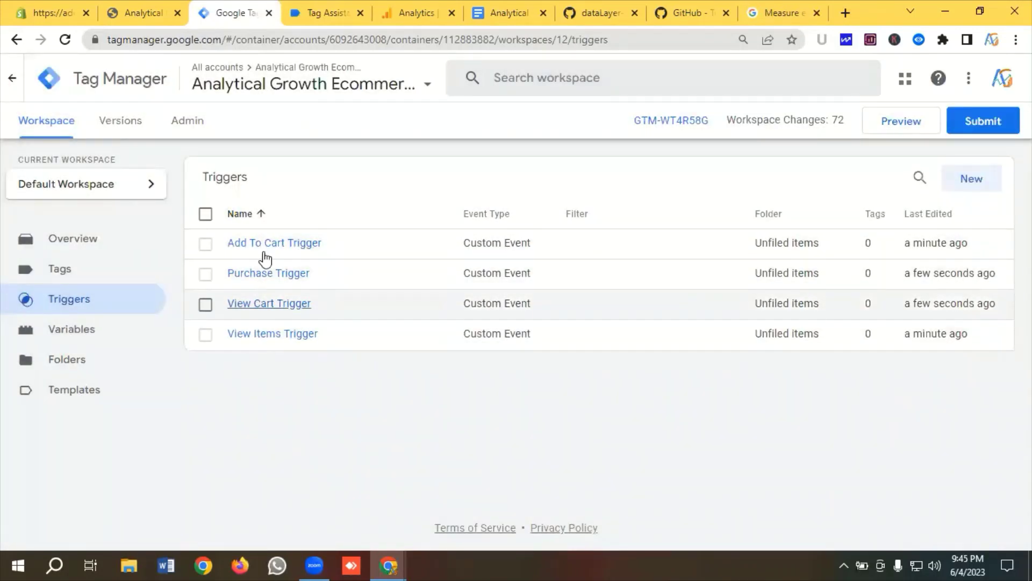
Create a new tag named "GA4 Base Tag" with the tag type Google Analytics: GA4 Configuration.
click(72, 278)
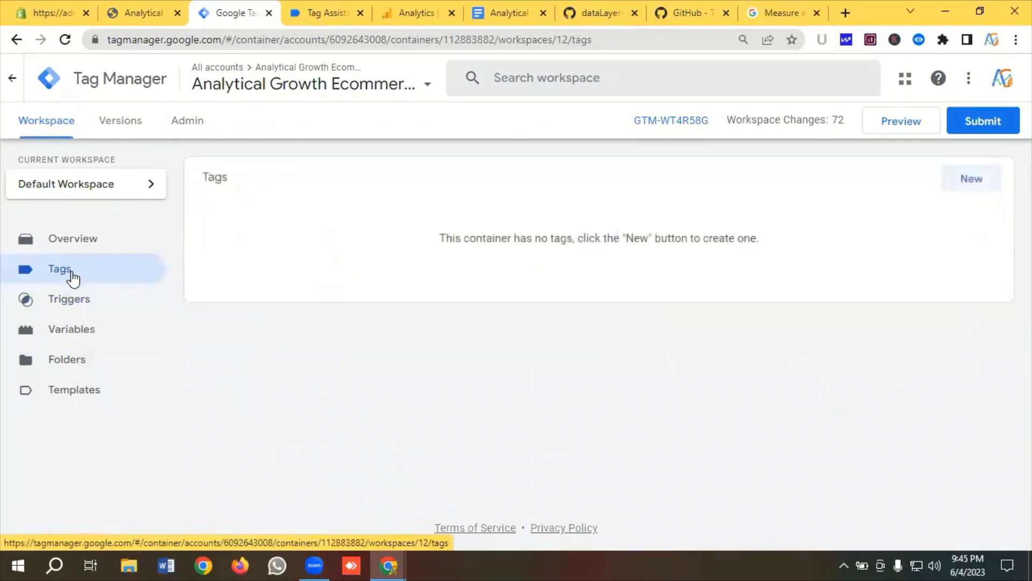
click(962, 181)
click(252, 80)
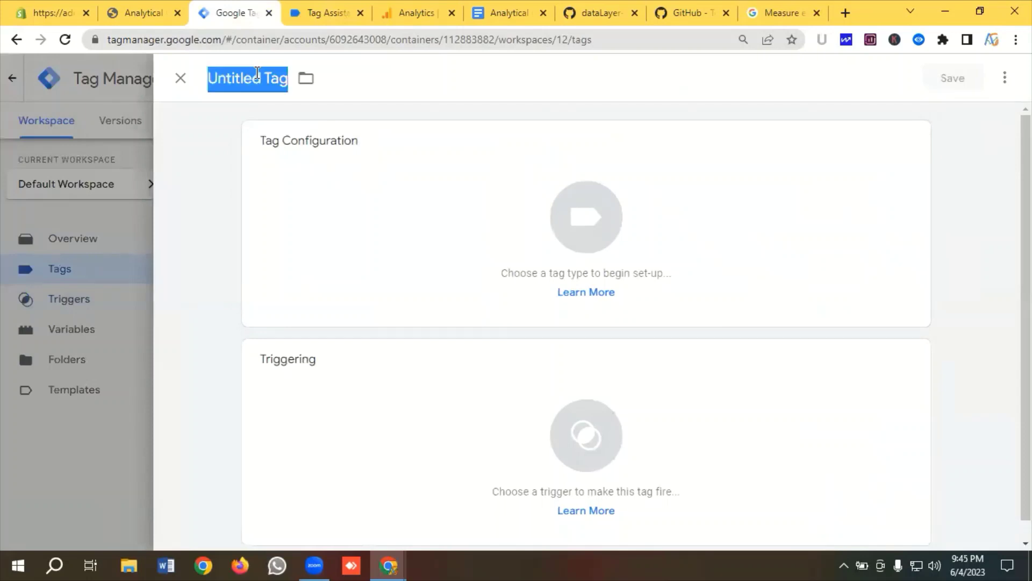
key(BackSpace)
text(GA4 B)
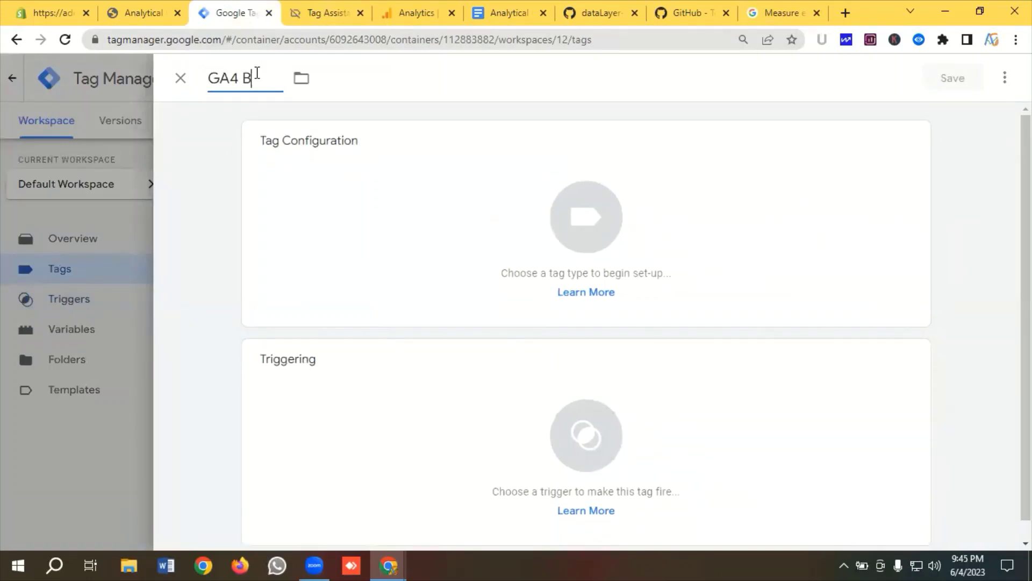
text(ase Tag)
click(563, 228)
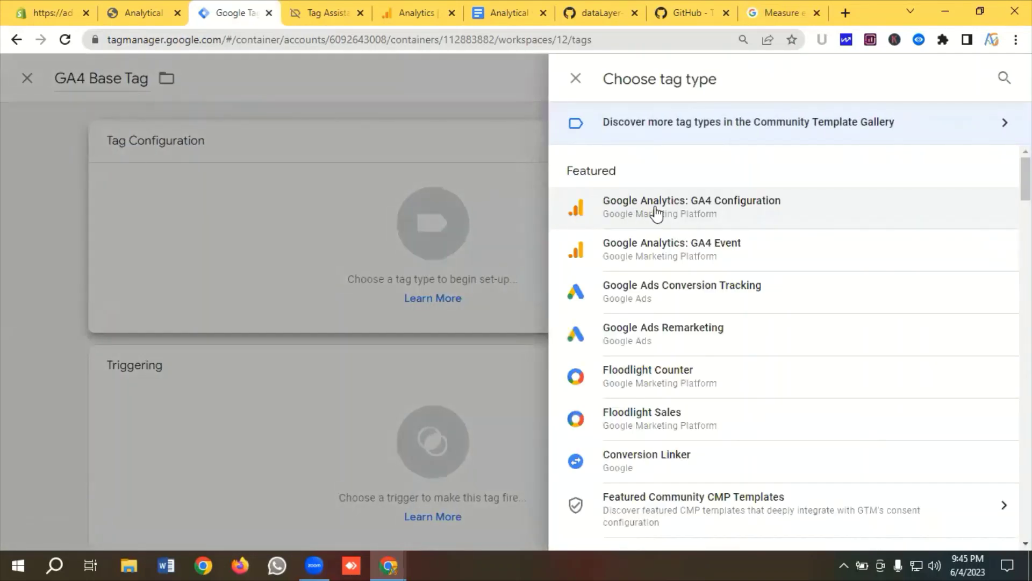
click(747, 216)
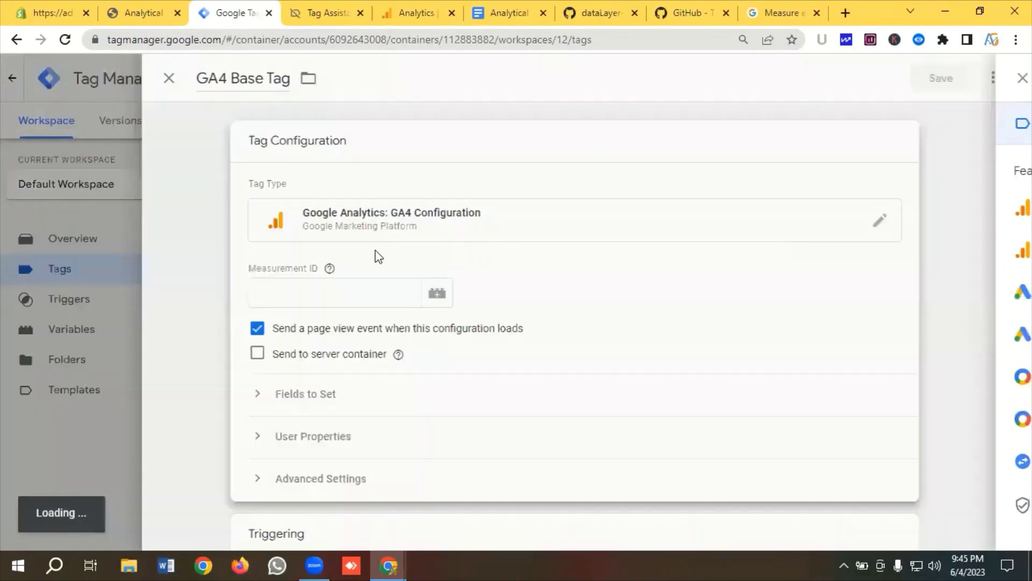
Copy the measurement ID of the Analytical Growth Ecom web stream in Google Analytics and paste it into the GA4 Base Tag in Tag Manager.
click(343, 287)
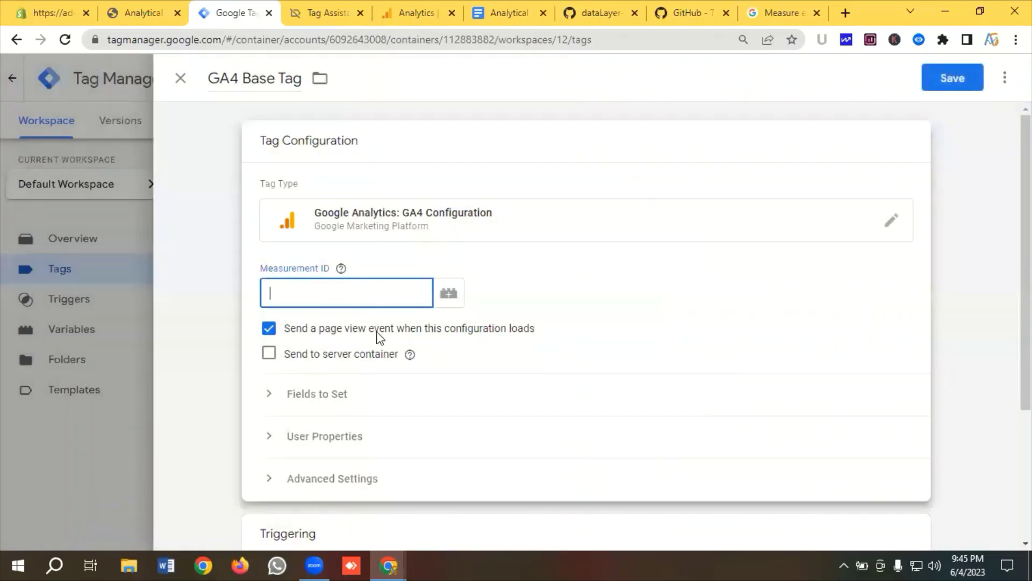
click(408, 16)
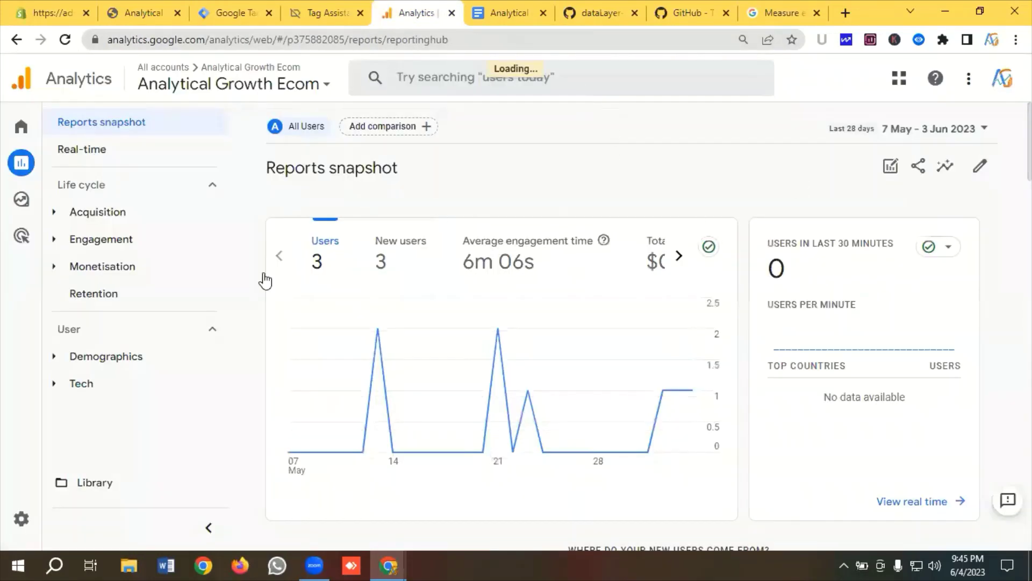
click(56, 521)
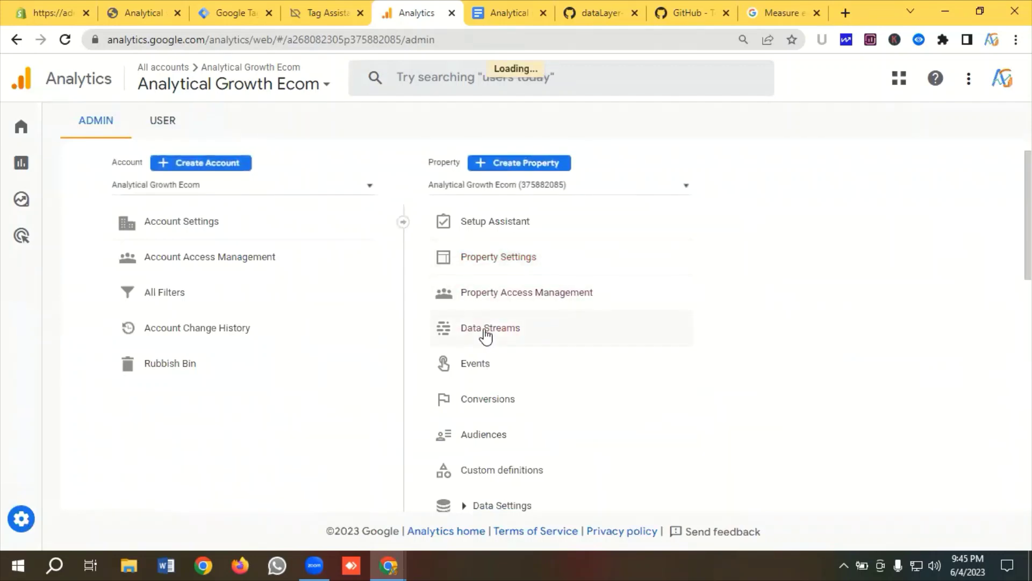
click(485, 329)
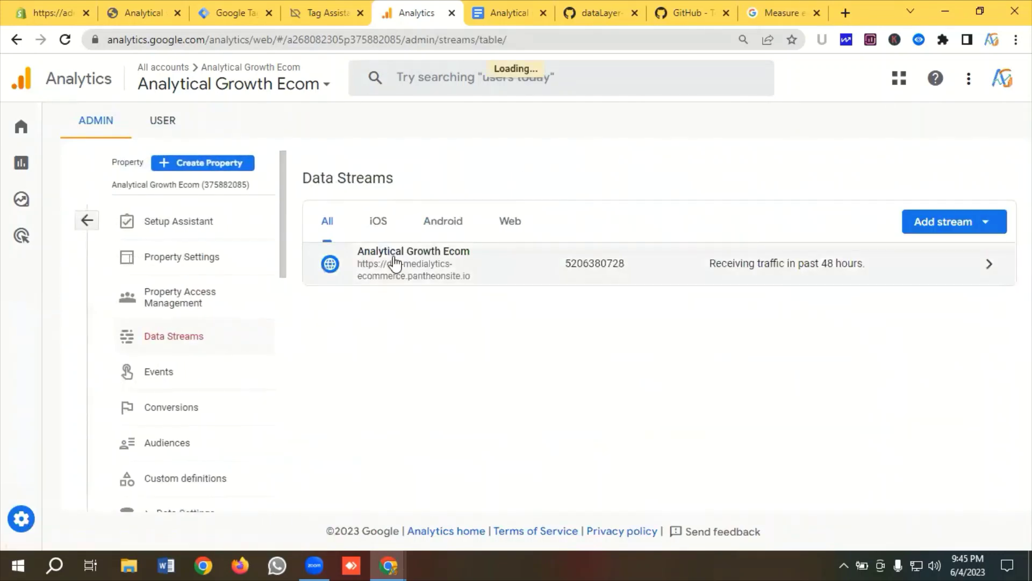
click(391, 265)
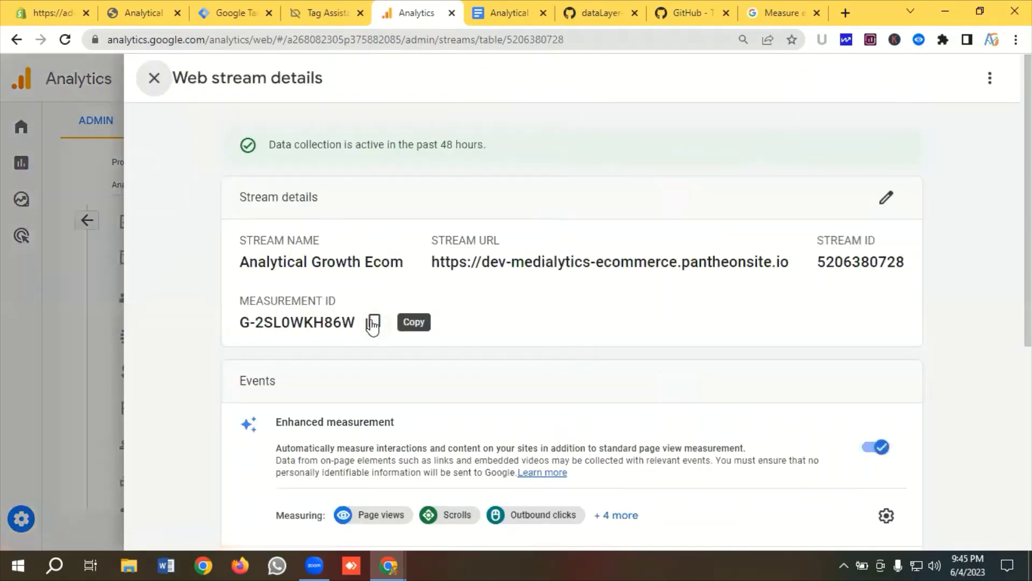
click(372, 323)
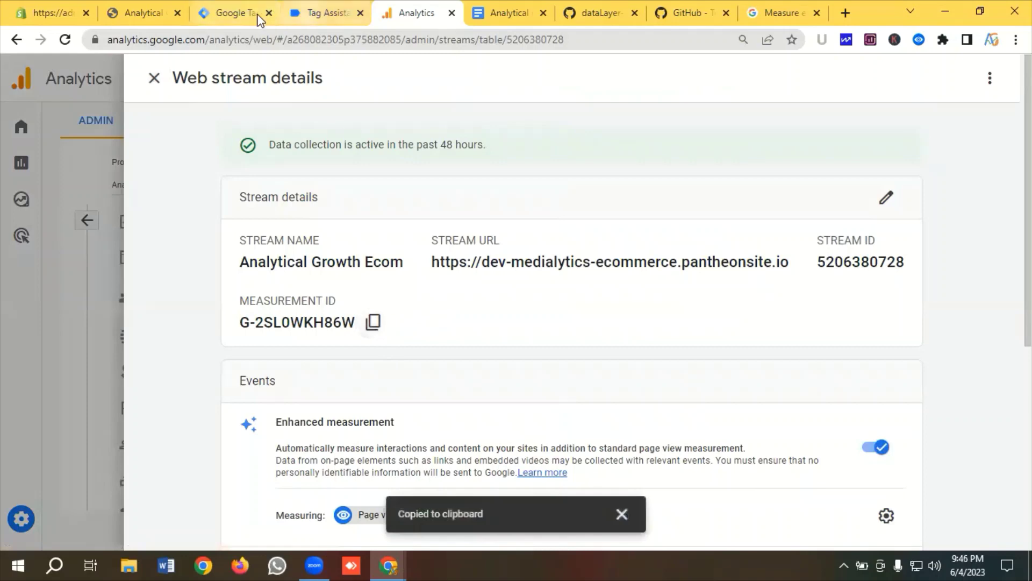
click(225, 8)
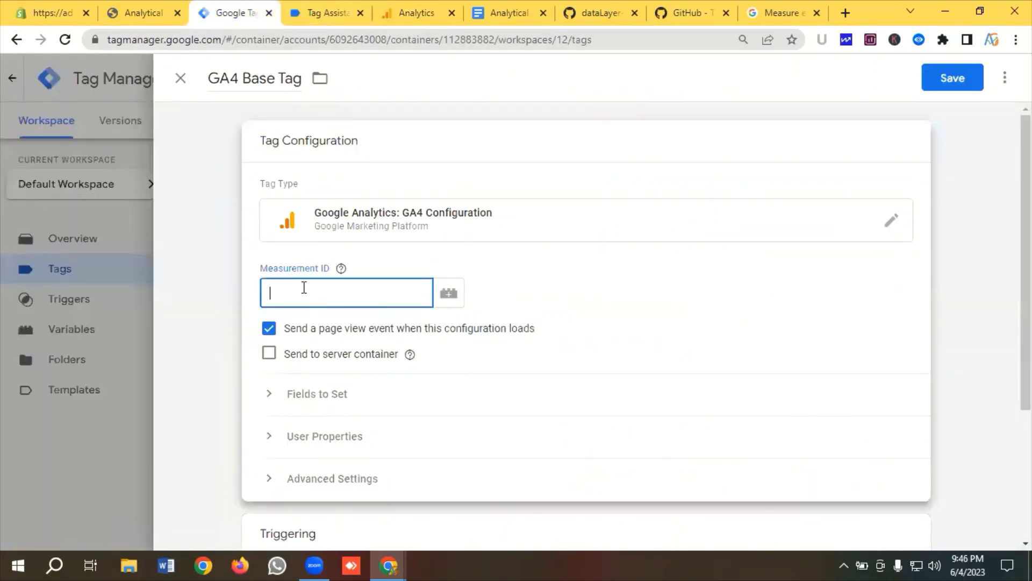
key(ctrl+v)
Set the GA4 Base Tag to fire on the All Pages trigger and save the tag.
scroll(389, 281, down, 3)
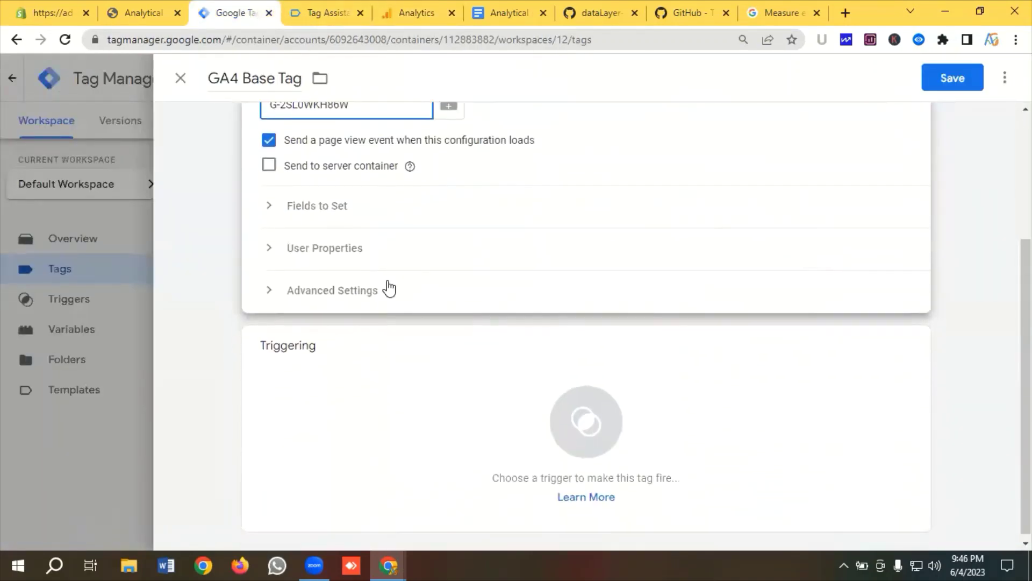
click(391, 371)
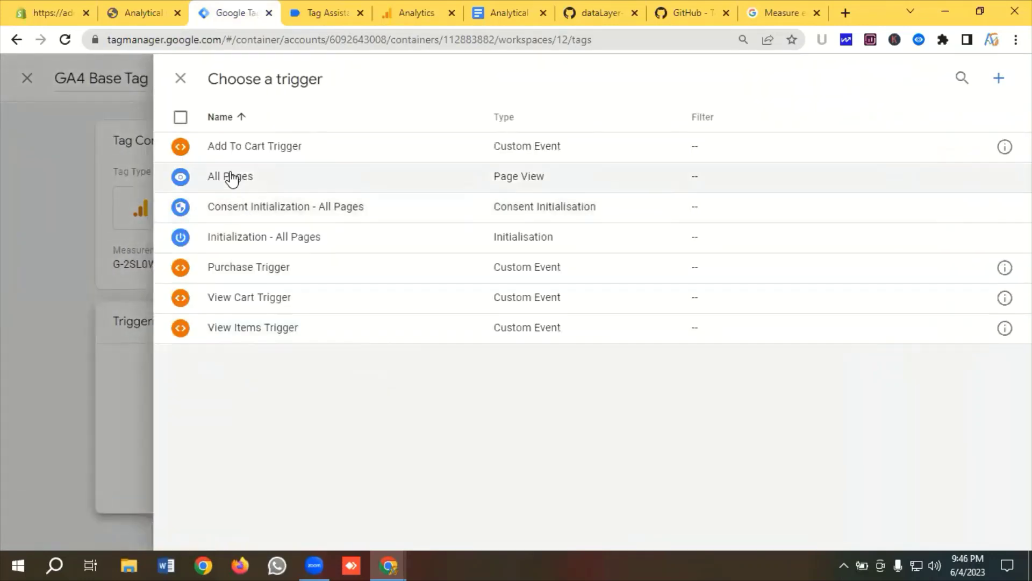
click(232, 179)
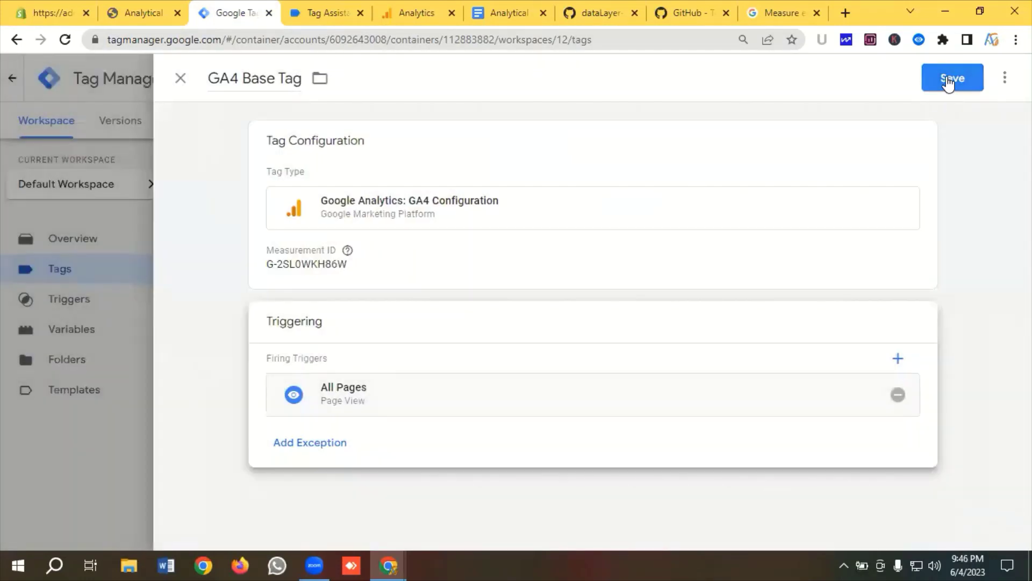
click(947, 78)
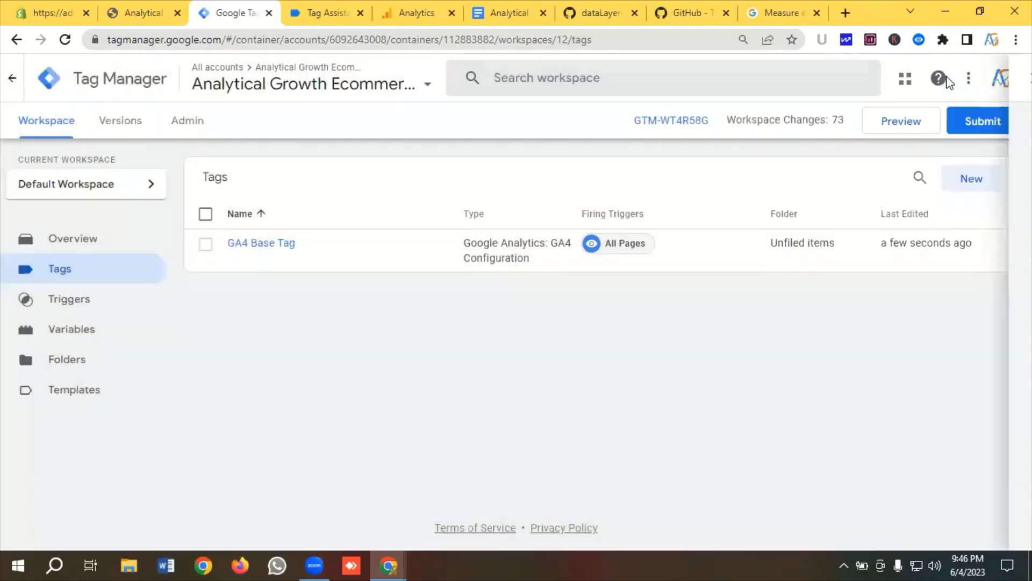
Create another new tag and name it "GA4 | View Items".
click(970, 181)
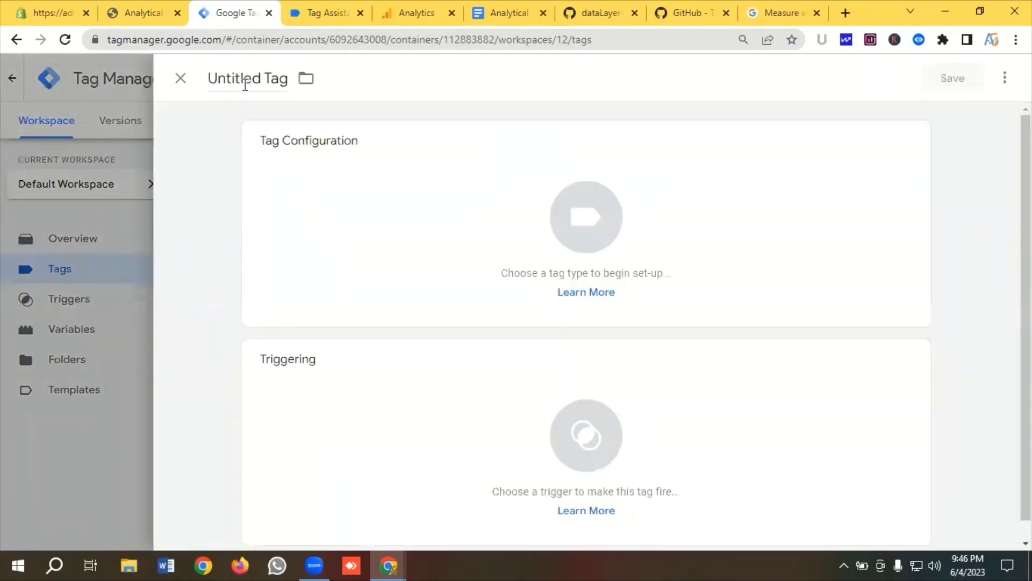
click(245, 80)
key(BackSpace)
text(GA4 | Vi)
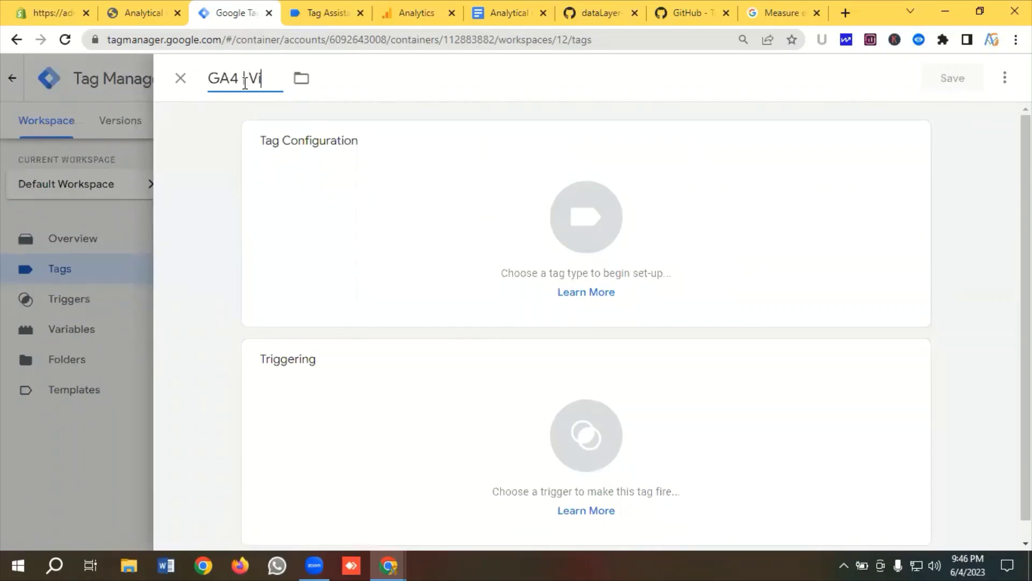
text(ew Items)
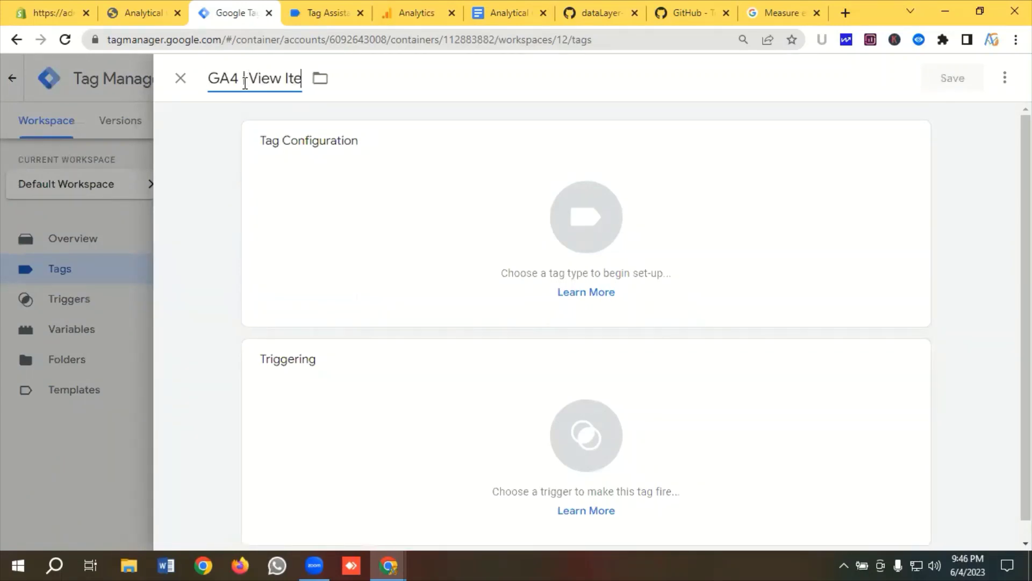
Set the View Items tag's type to Google Analytics: GA4 Event with GA4 Base Tag as its configuration tag.
click(570, 219)
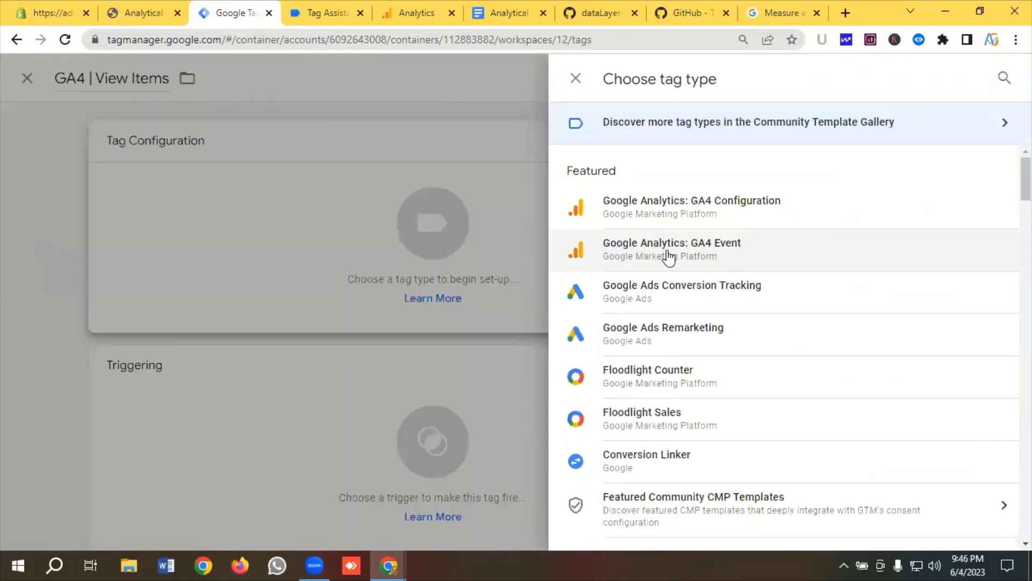
click(670, 254)
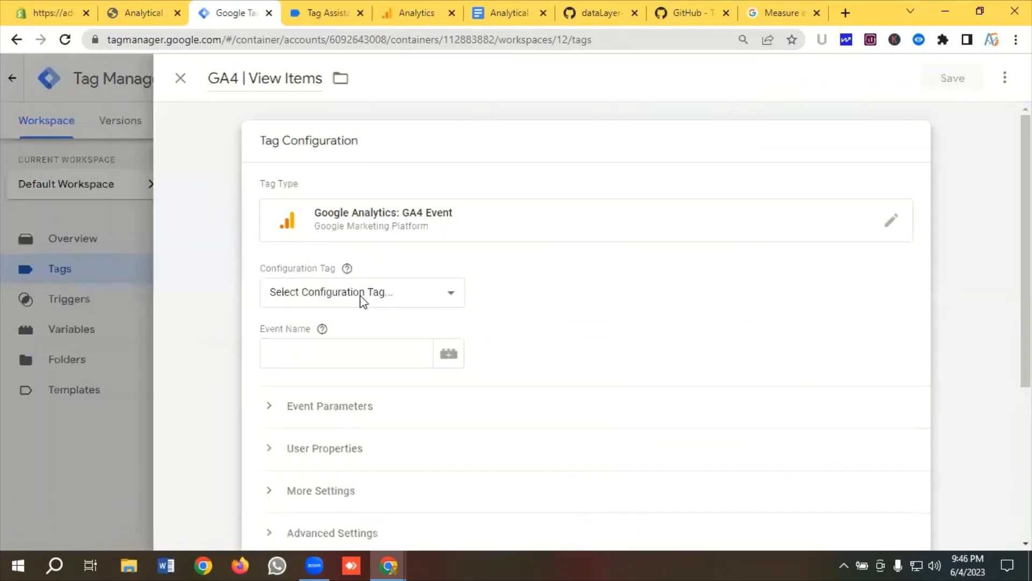
click(355, 299)
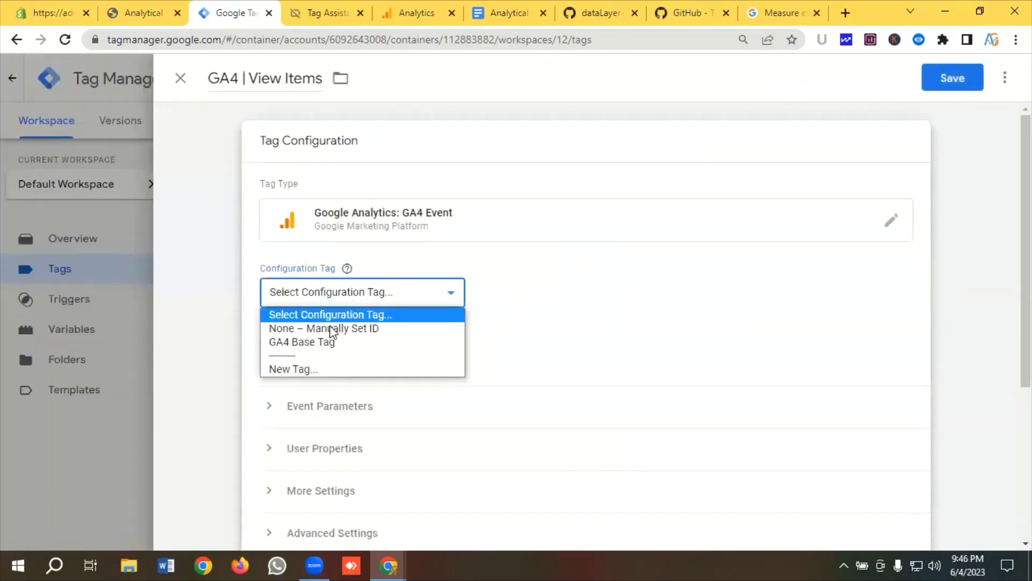
click(323, 343)
In the Google Analytics 4 ecommerce guide, go to "View item details" and expand its tag configuration.
scroll(323, 312, down, 2)
click(299, 272)
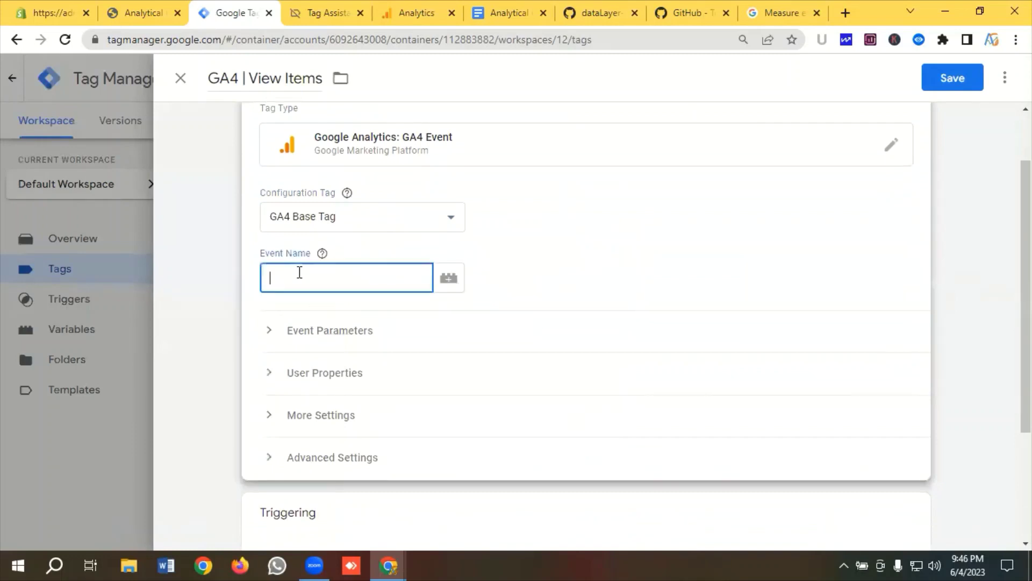
click(764, 13)
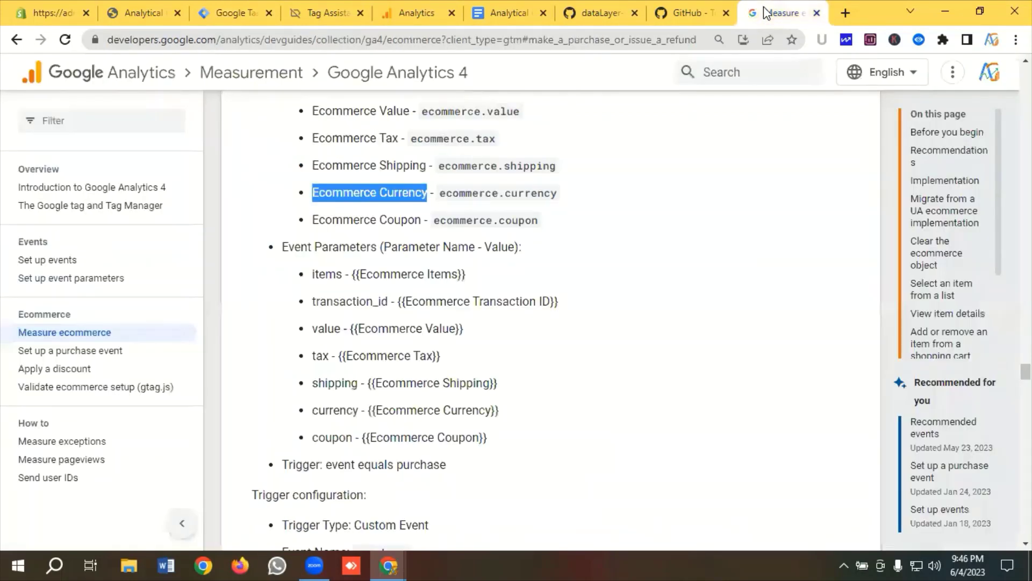
scroll(959, 253, up, 2)
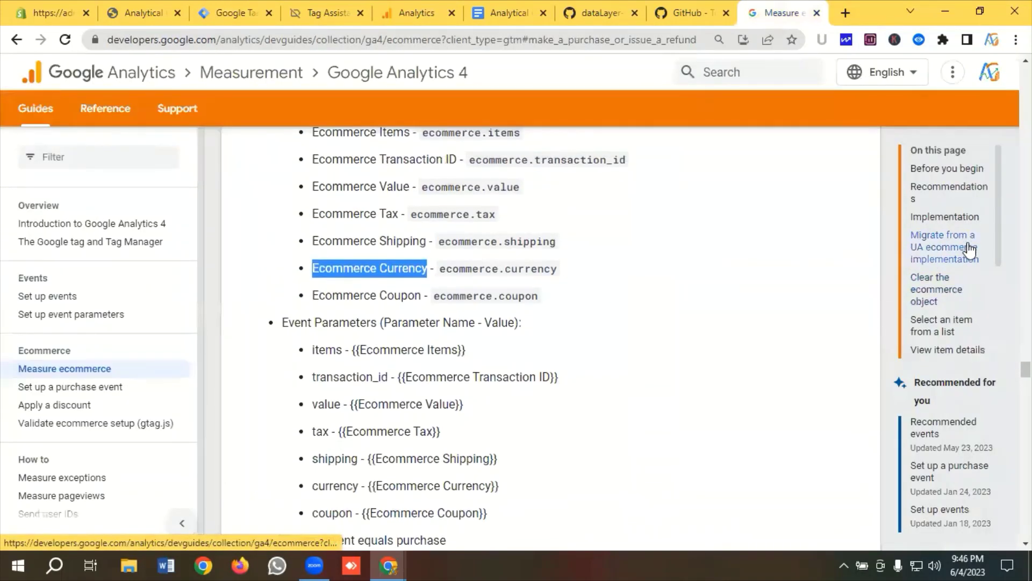
scroll(955, 253, up, 2)
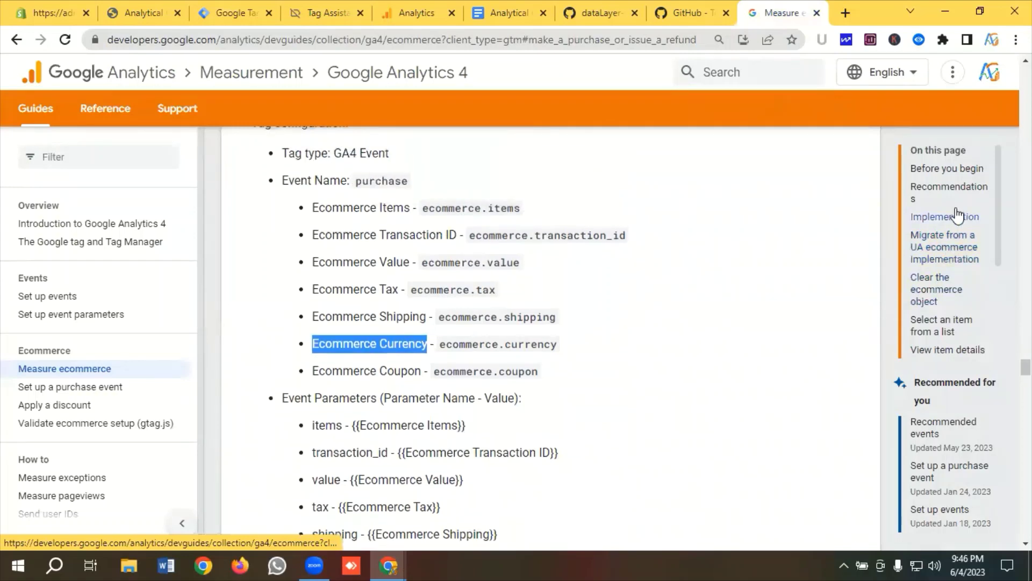
click(962, 274)
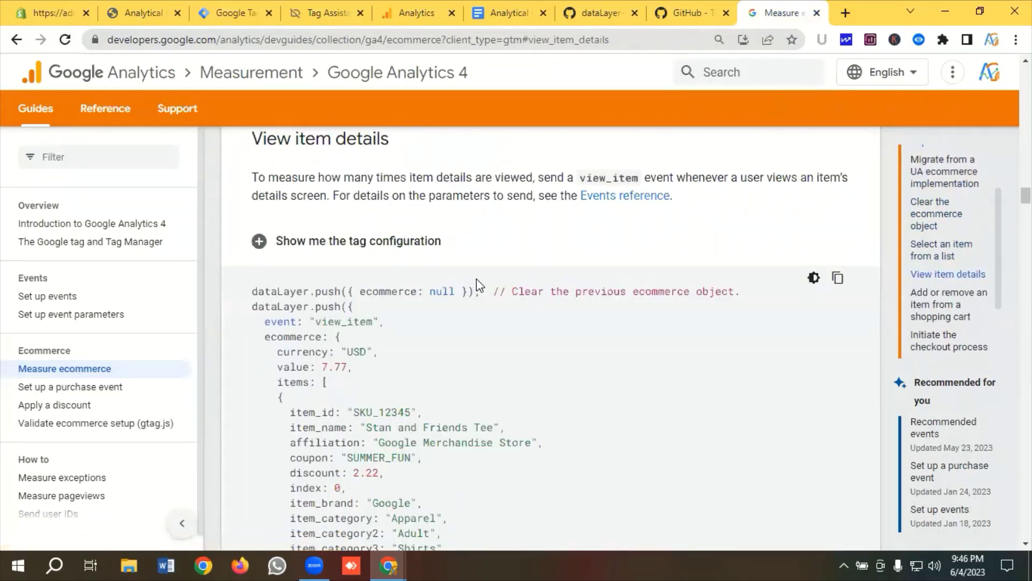
click(334, 242)
scroll(354, 248, down, 2)
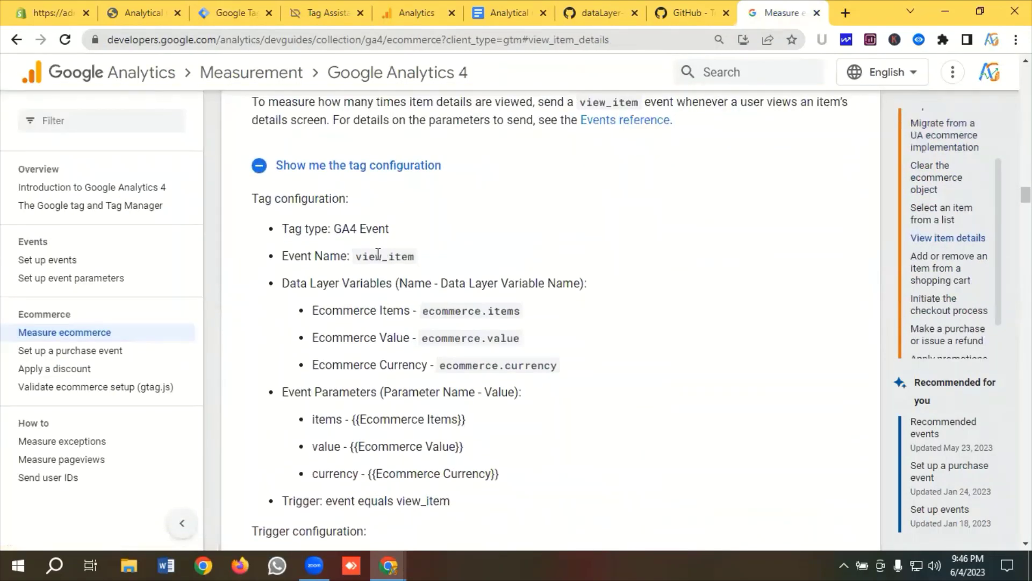
Copy the event name "view_item" from the guide and enter it as the View Items tag's event name in Tag Manager.
double_click(378, 255)
right_click(413, 259)
click(431, 267)
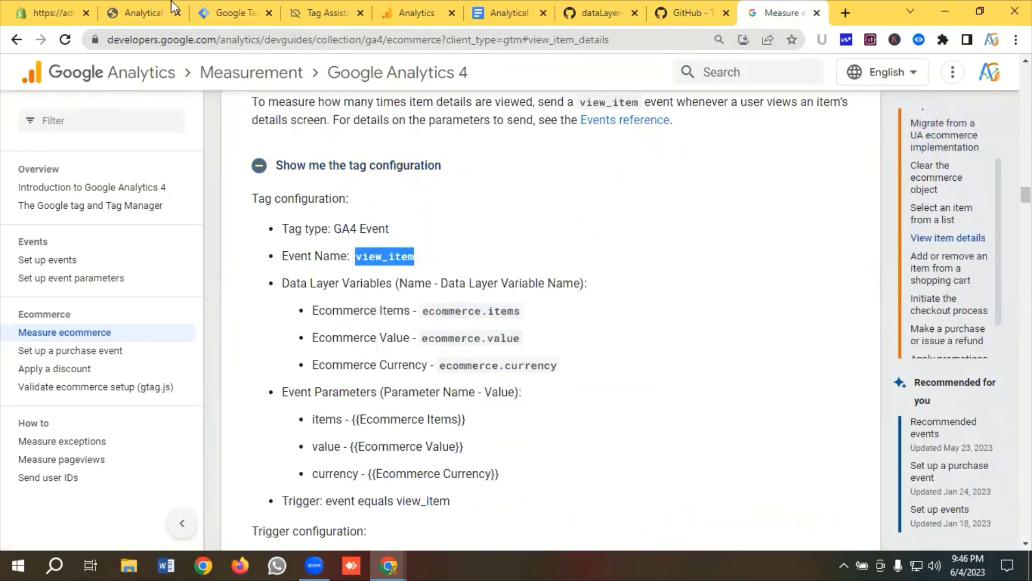
click(240, 12)
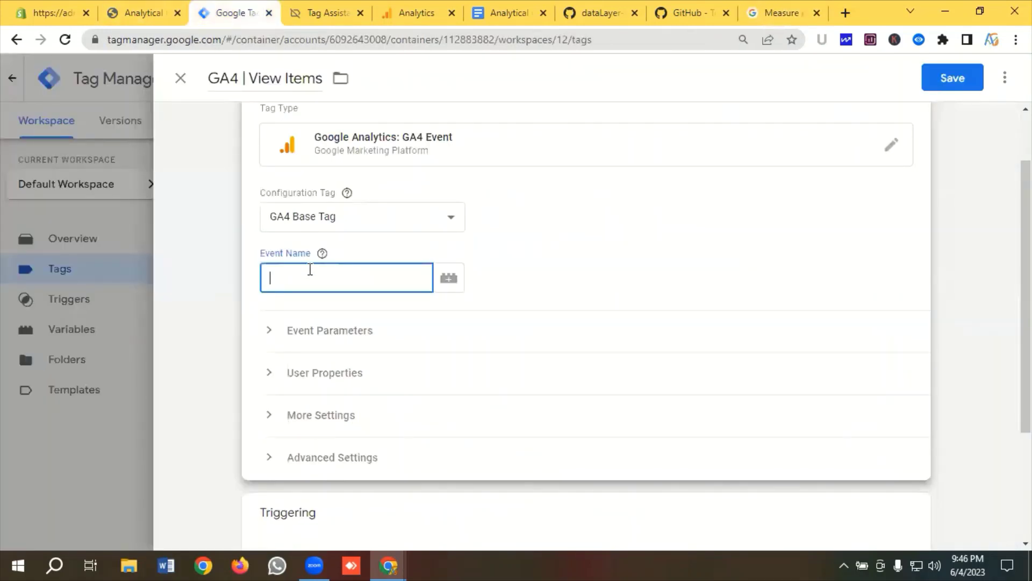
key(ctrl+v)
Add three empty event parameter rows to the View Items tag.
scroll(338, 266, down, 2)
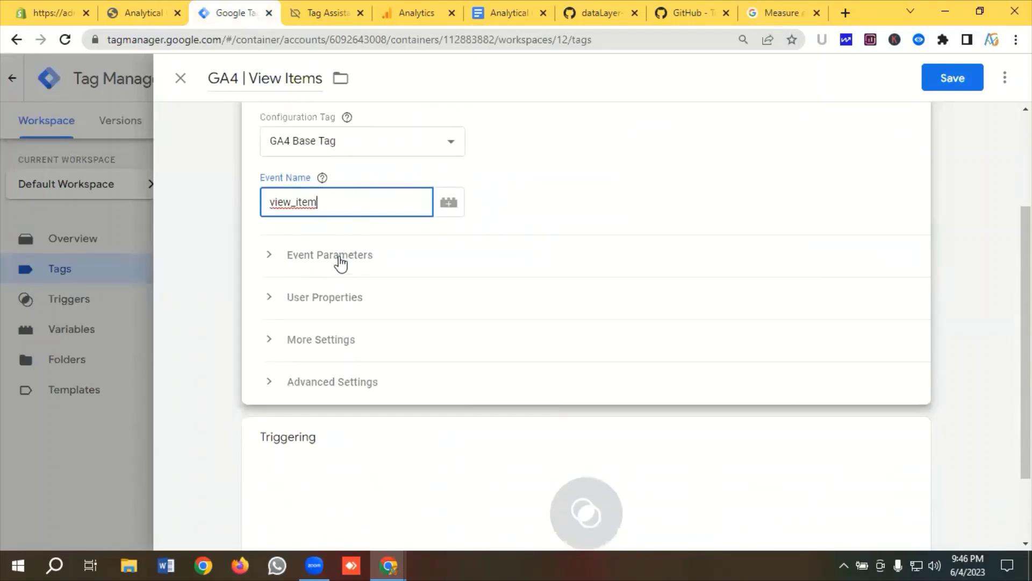
click(338, 256)
click(331, 312)
click(330, 347)
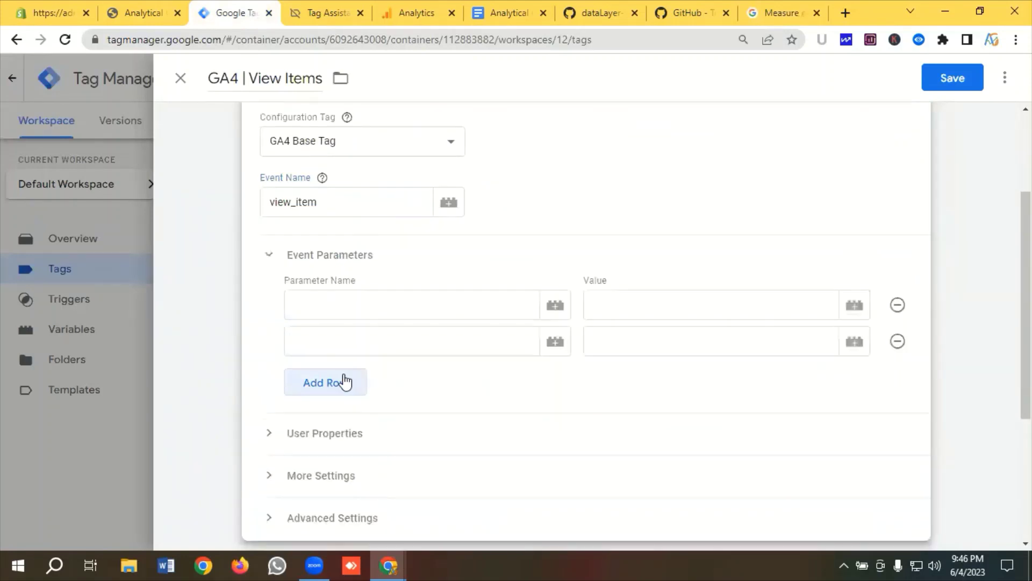
click(343, 380)
Copy the parameter name "items" from the guide's view_item configuration and enter it in the View Items tag's first event parameter row.
click(791, 13)
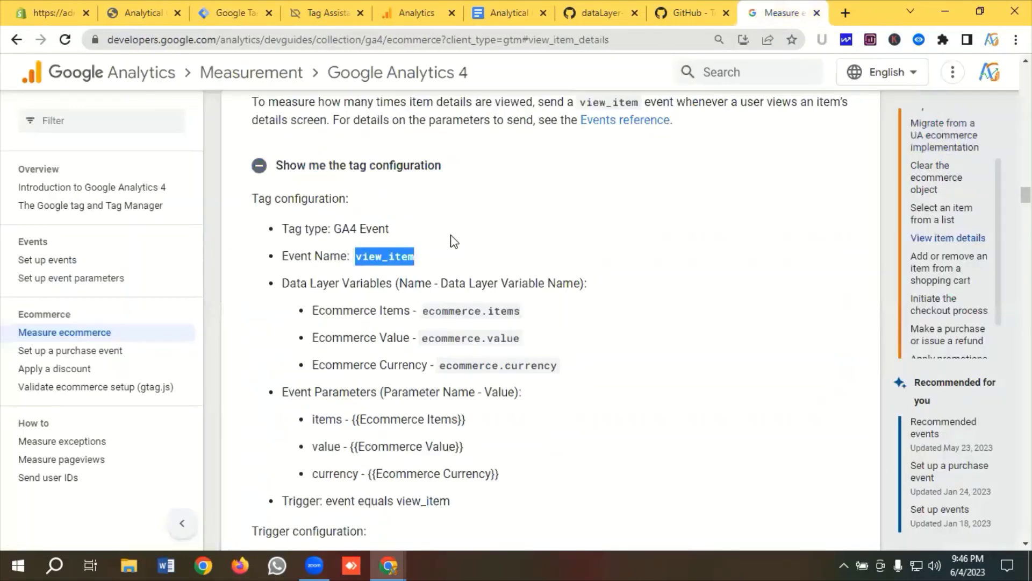
scroll(450, 239, down, 3)
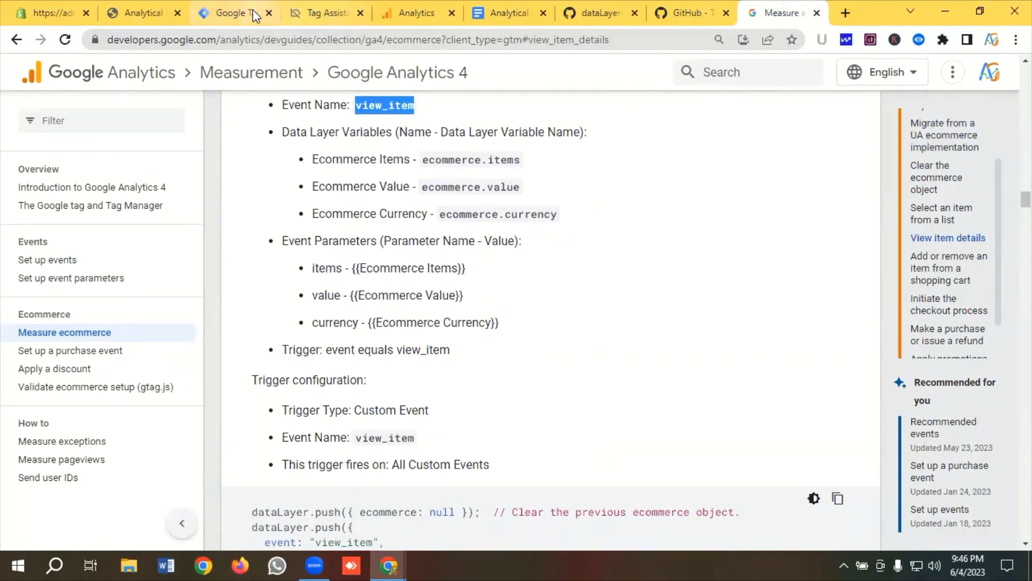
click(218, 12)
click(754, 12)
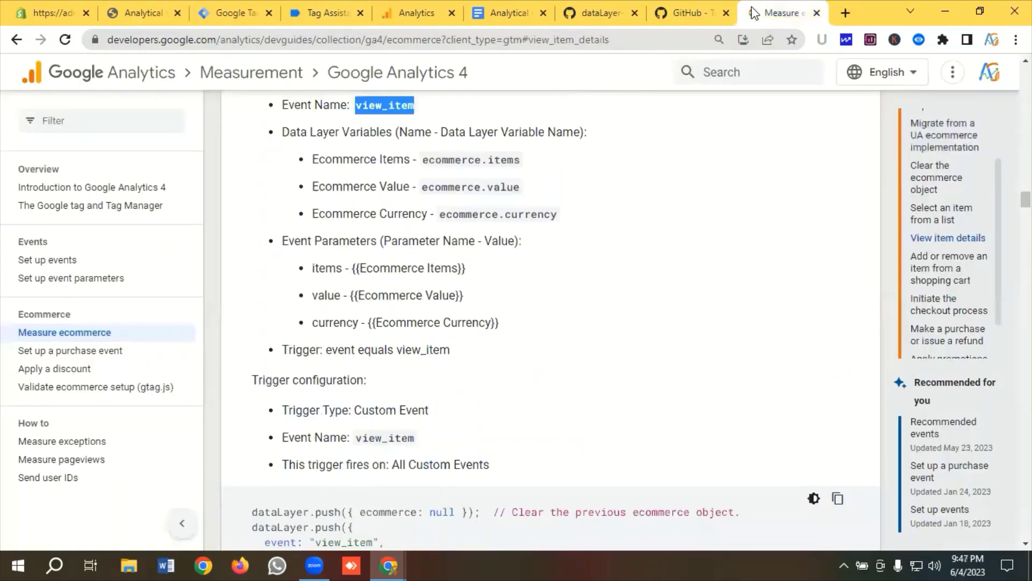
double_click(323, 270)
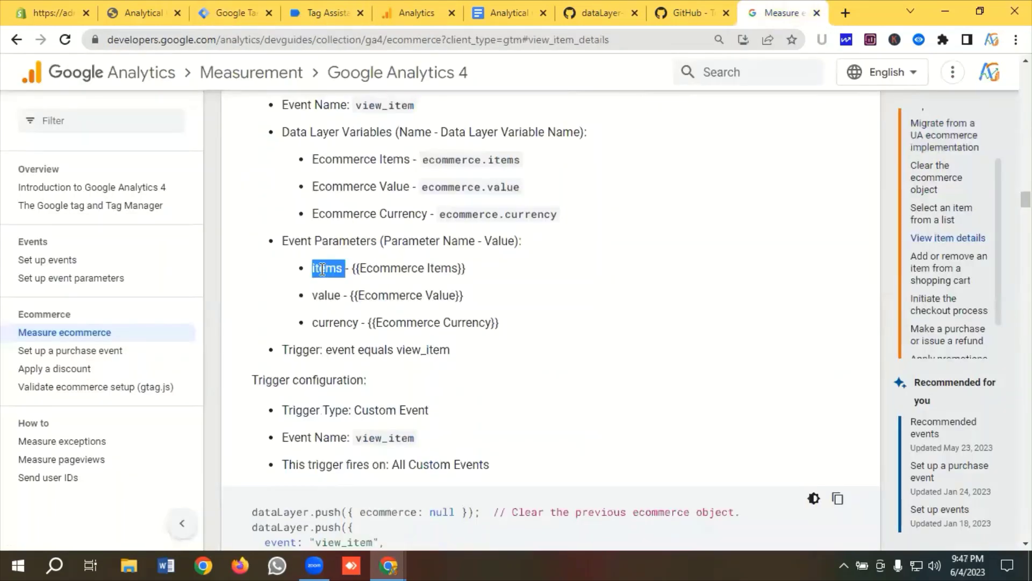
right_click(323, 269)
click(359, 280)
click(233, 2)
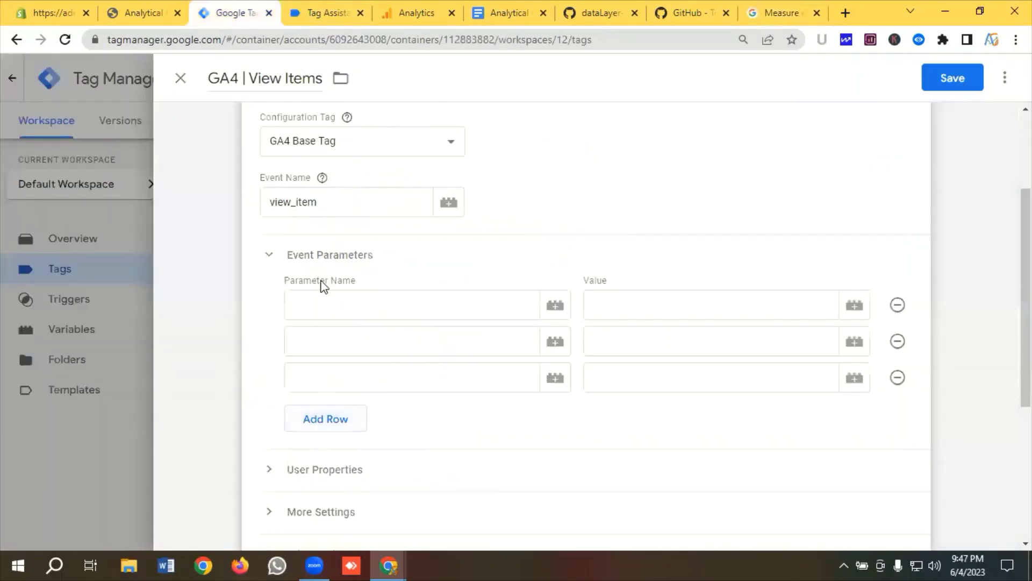
click(316, 298)
key(ctrl+v)
Copy the parameter name "value" from the guide and enter it in the View Items tag's second event parameter row.
click(321, 341)
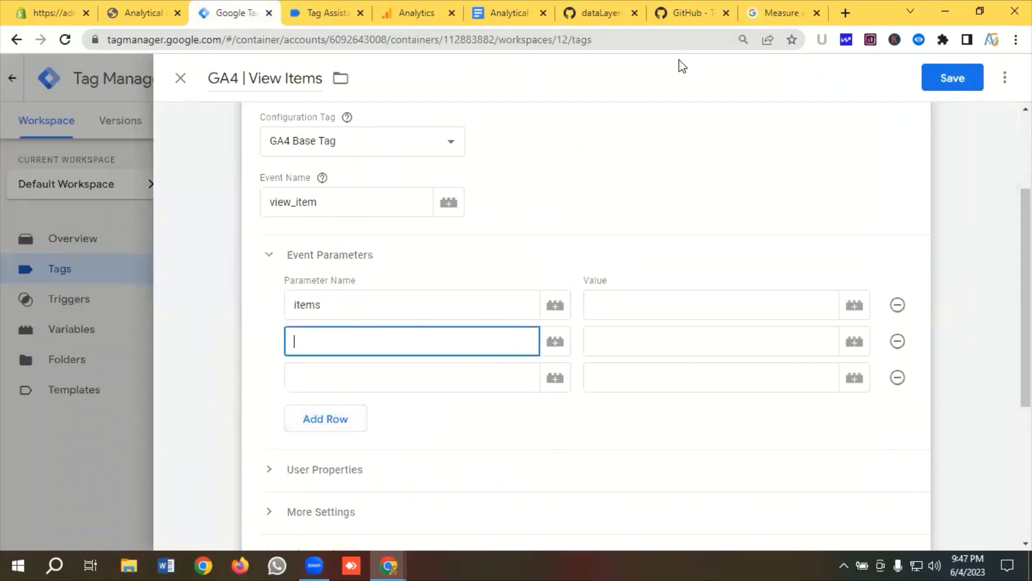
click(779, 13)
double_click(326, 296)
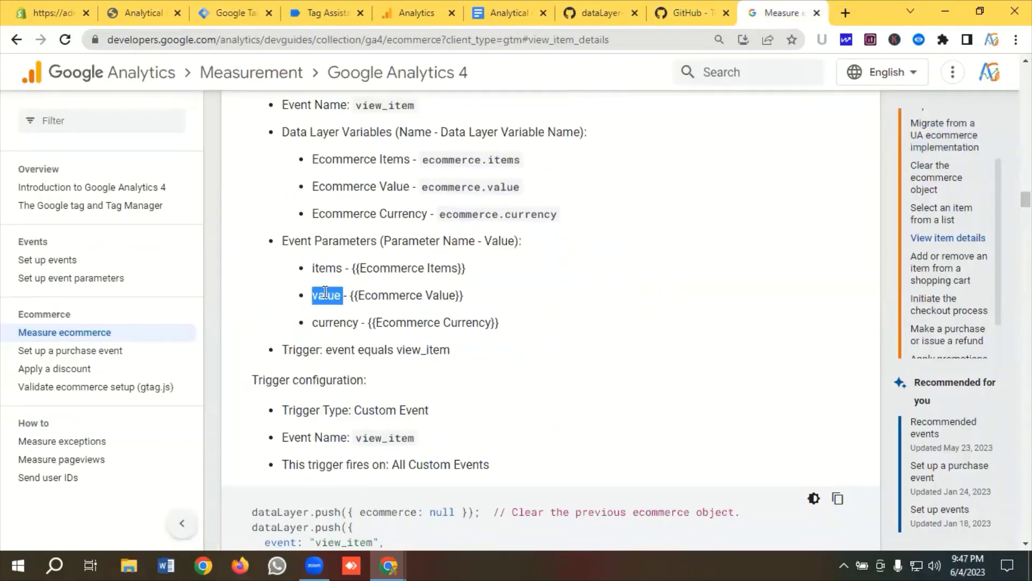
right_click(341, 295)
click(358, 305)
click(251, 15)
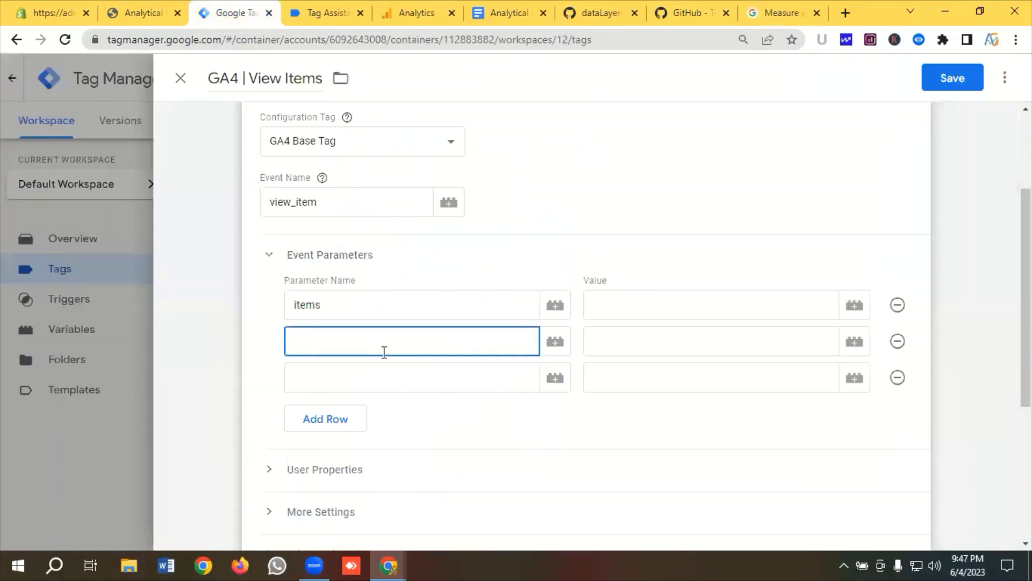
key(ctrl+v)
Copy the parameter name "currency" from the guide and enter it in the View Items tag's third event parameter row.
click(378, 375)
click(777, 12)
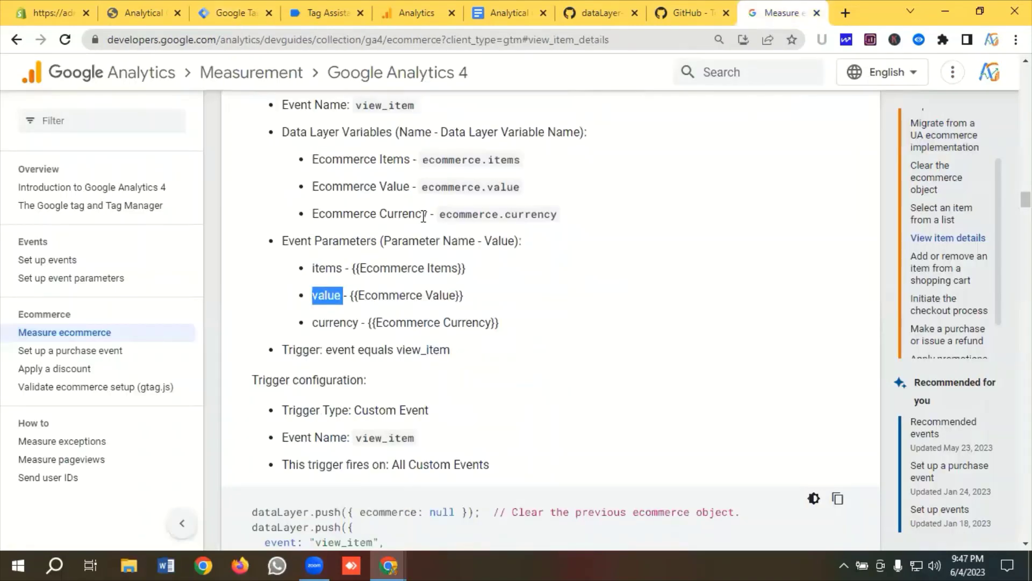
double_click(335, 322)
right_click(344, 323)
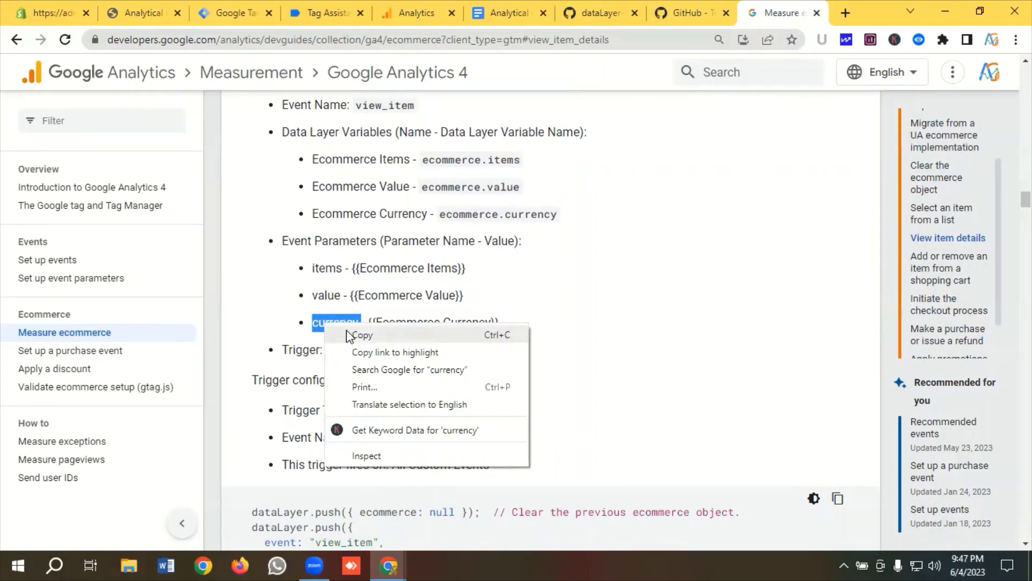
click(349, 331)
click(234, 13)
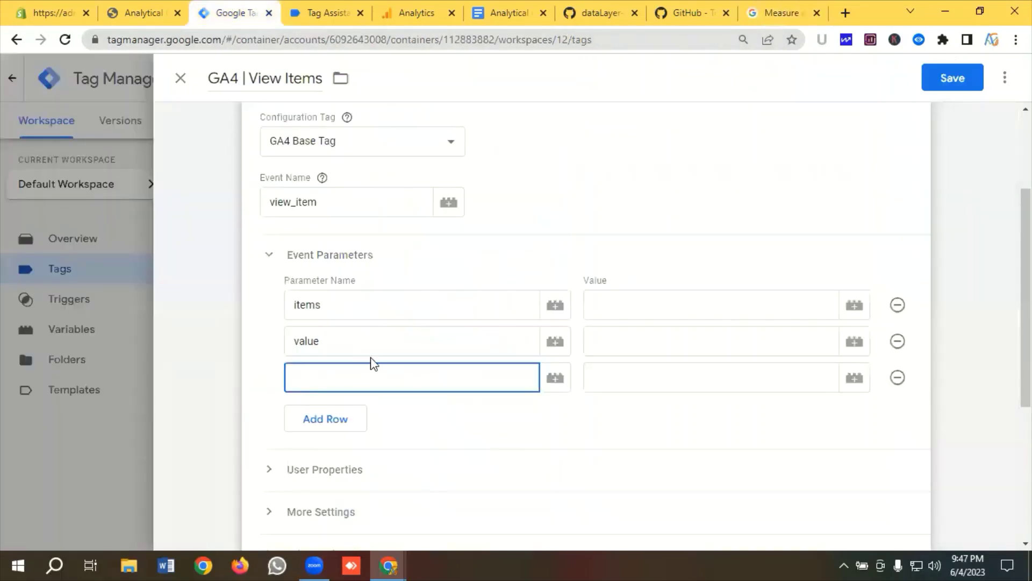
key(ctrl+v)
Assign the Ecommerce Items variable to the items parameter and the Ecommerce Value variable to the value parameter.
click(624, 312)
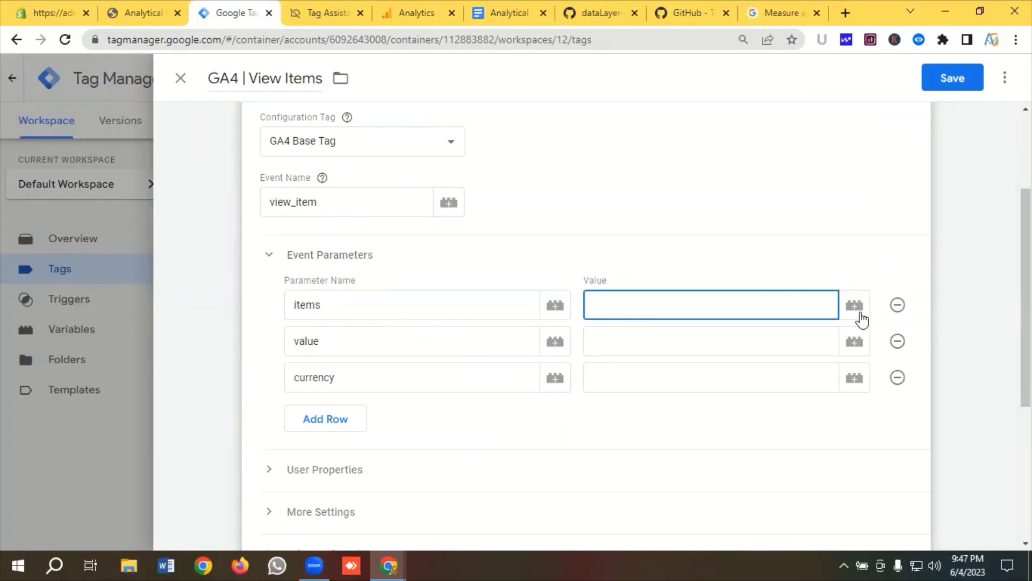
click(858, 310)
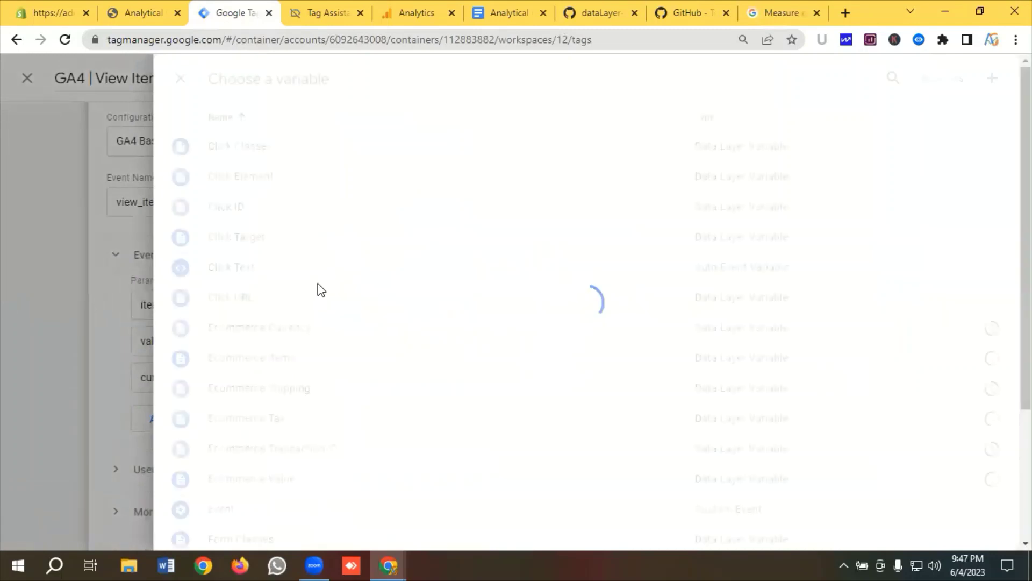
click(272, 357)
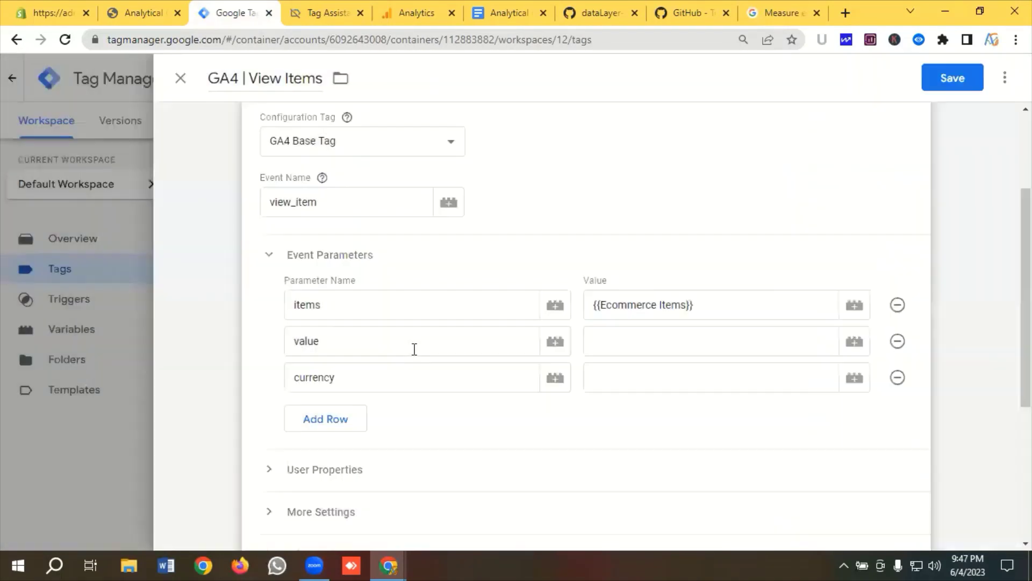
click(606, 339)
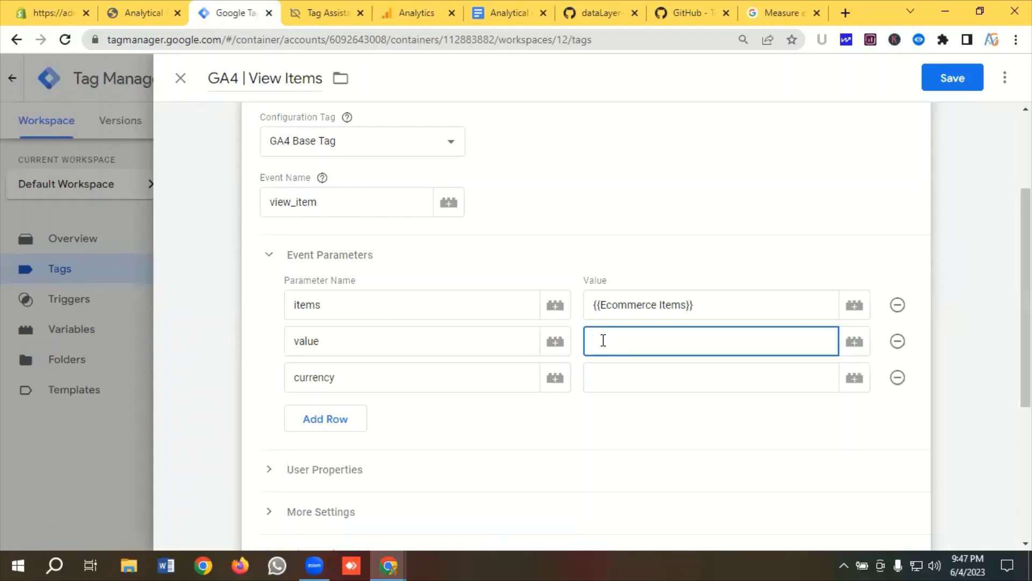
click(854, 342)
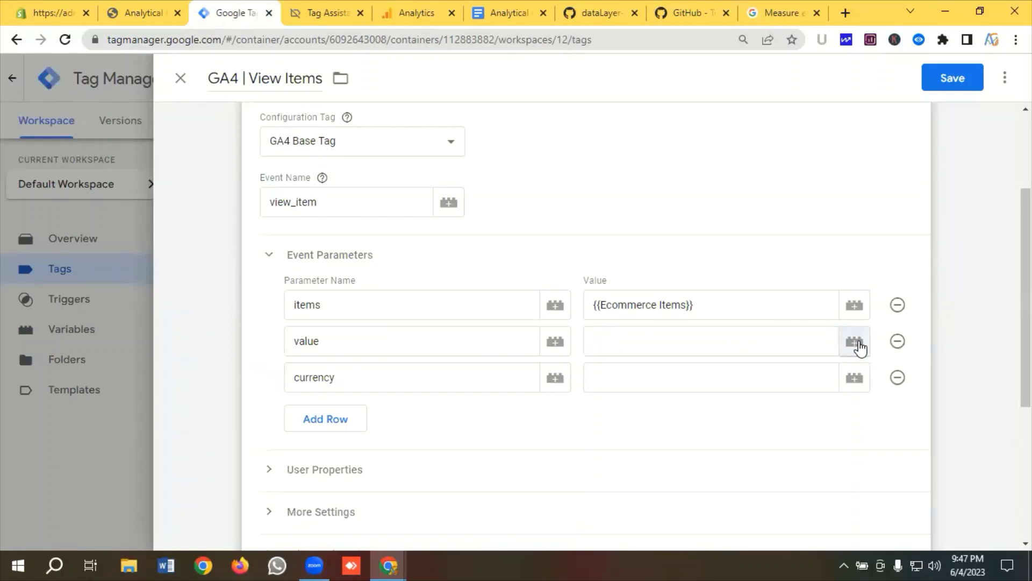
scroll(317, 339, down, 2)
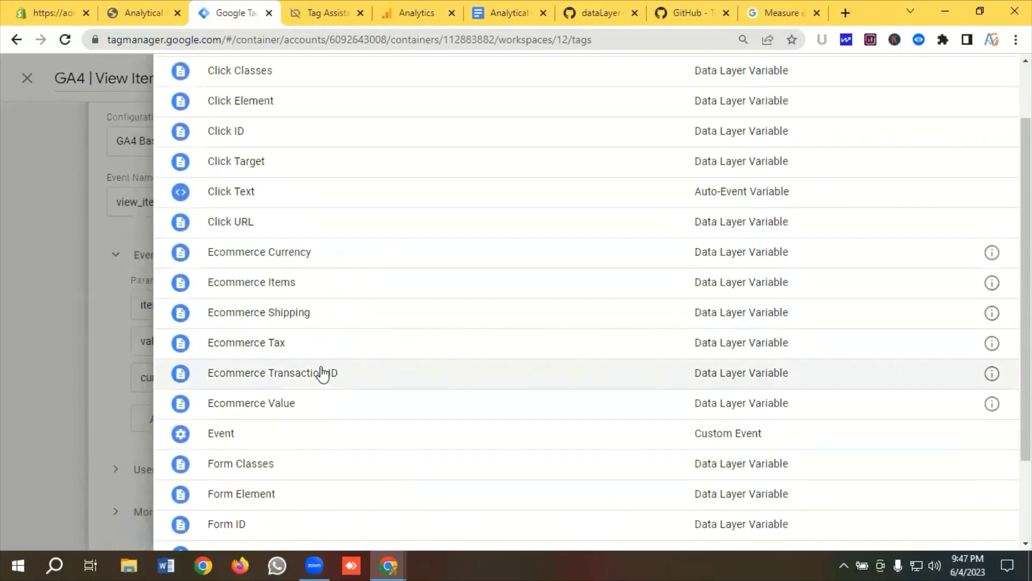
click(272, 416)
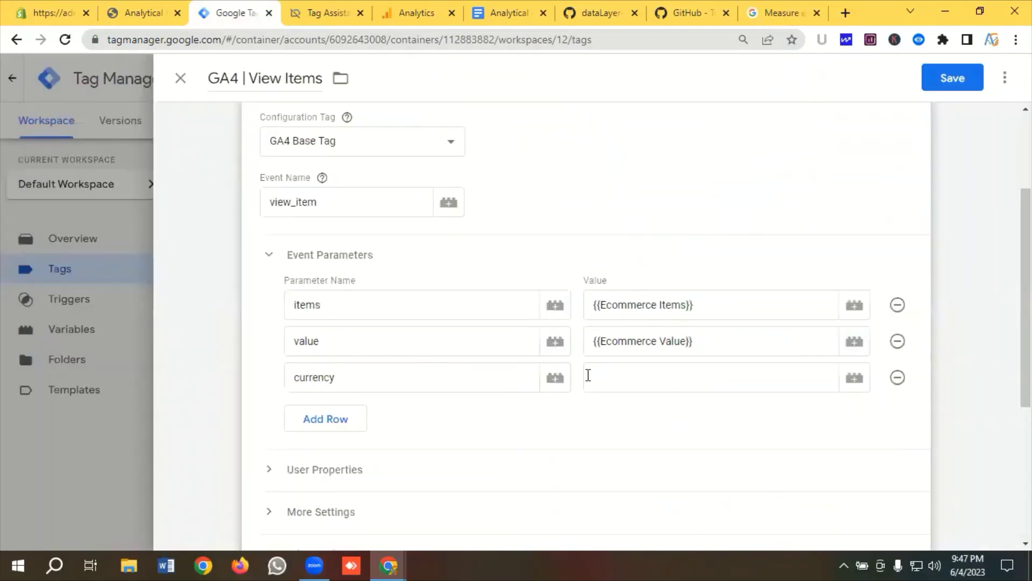
Assign the Ecommerce Currency variable as the value of the currency parameter.
click(589, 375)
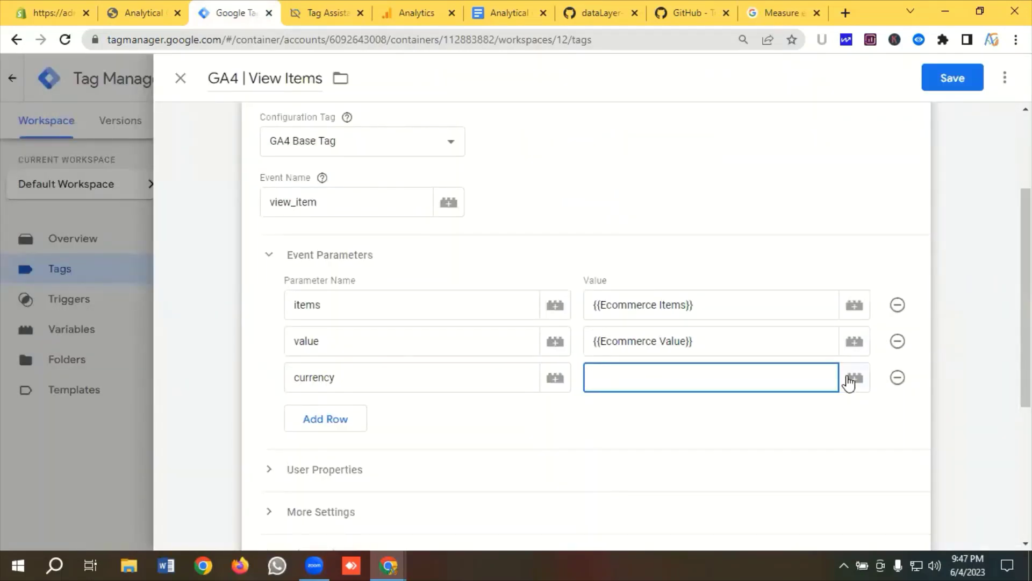
click(848, 382)
click(299, 333)
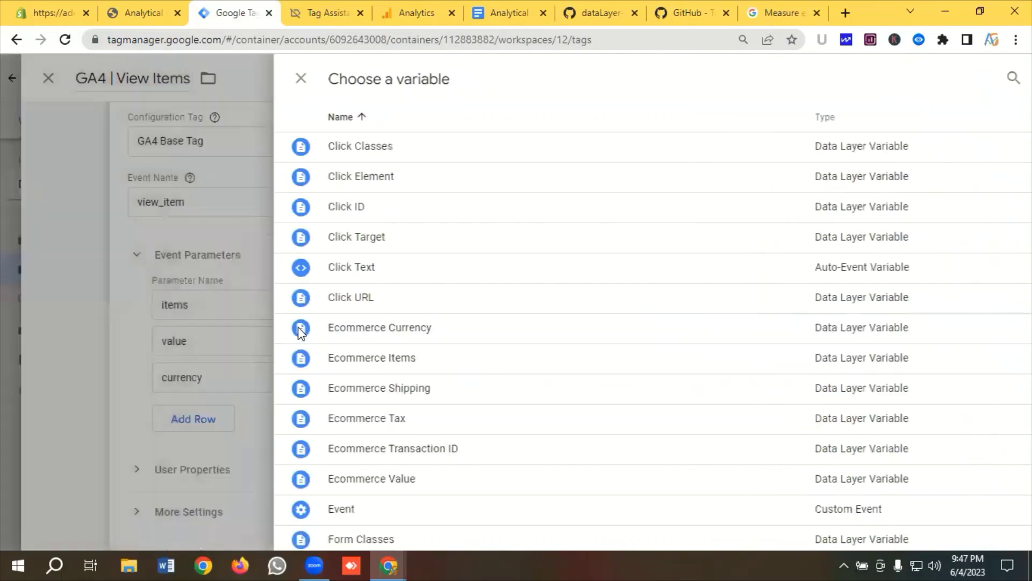
Set View Items Trigger as the View Items tag's firing trigger and save the tag.
scroll(417, 282, down, 5)
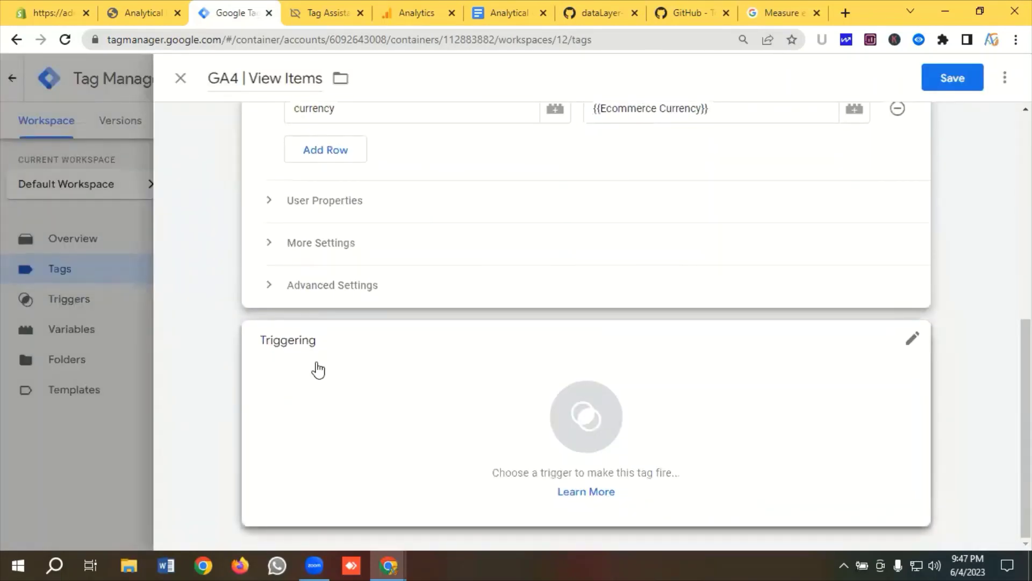
click(318, 370)
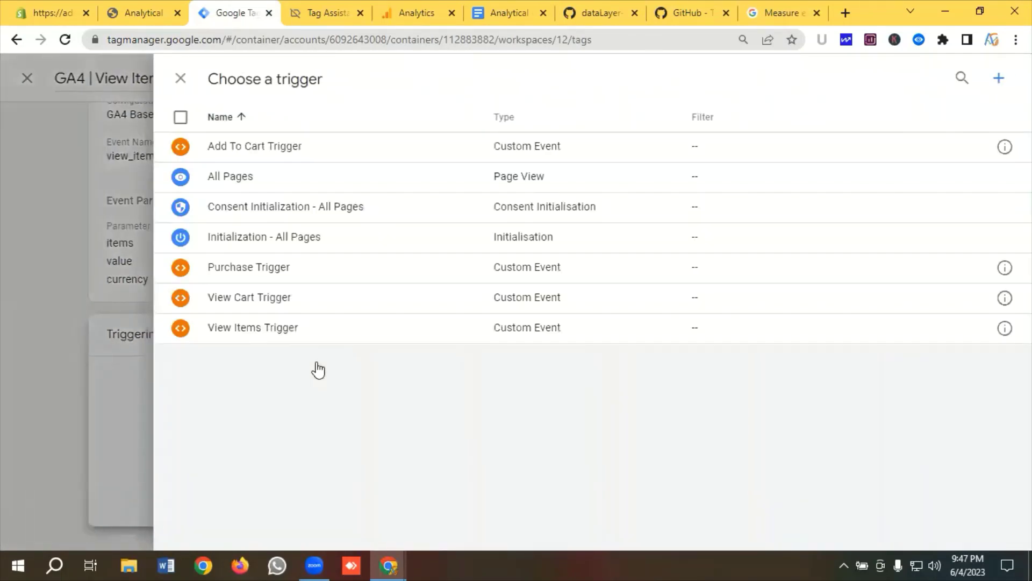
click(267, 338)
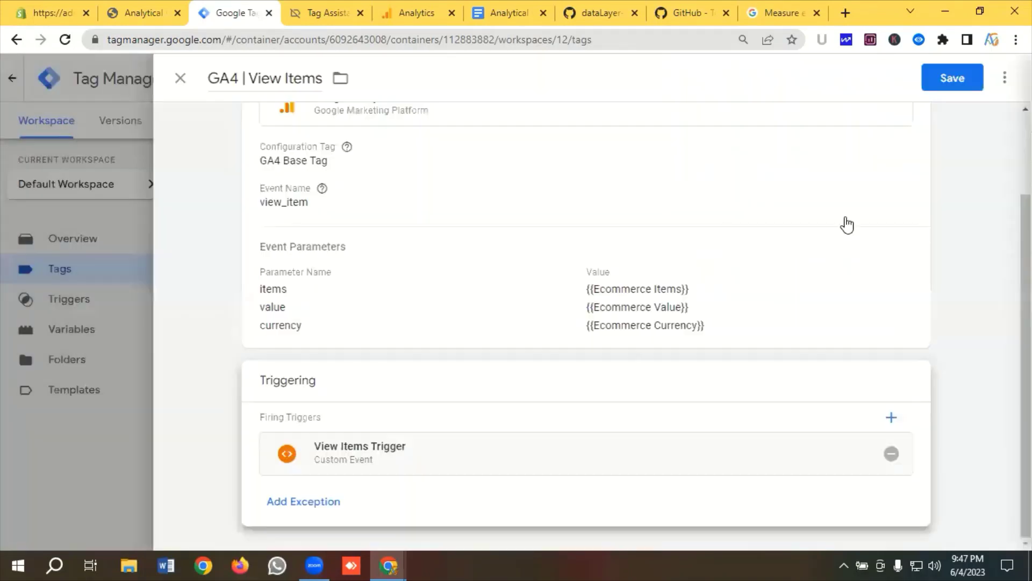
click(950, 82)
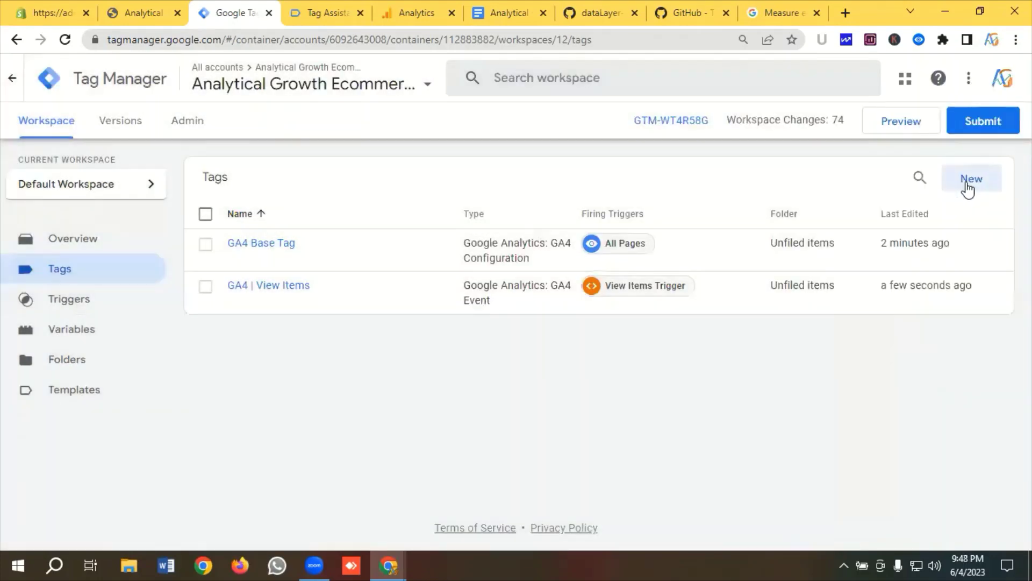
Create a new tag and name it "GA4 | Add To Cart".
click(968, 186)
click(262, 79)
key(ctrl+a)
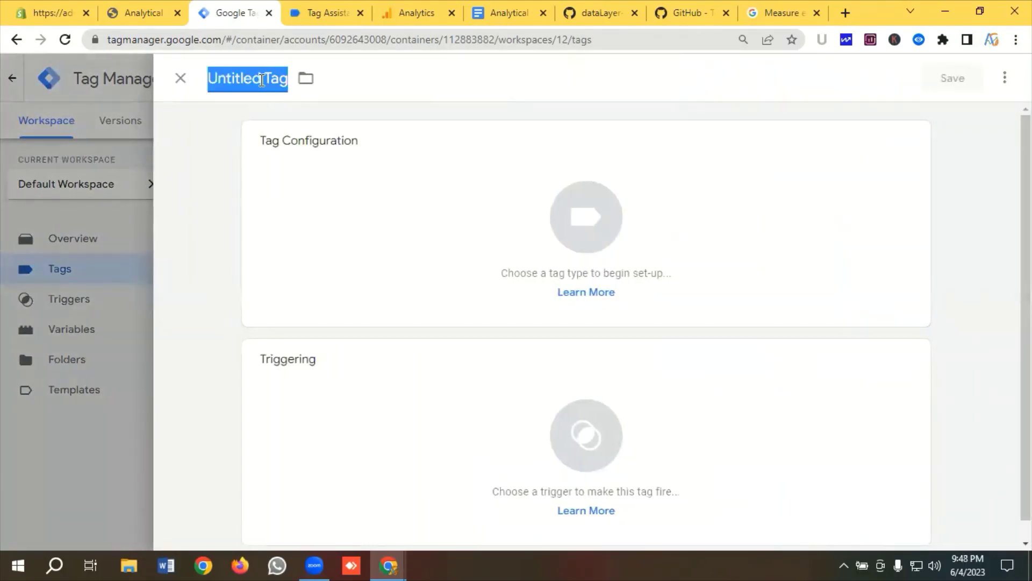
key(BackSpace)
text(GA4 | A)
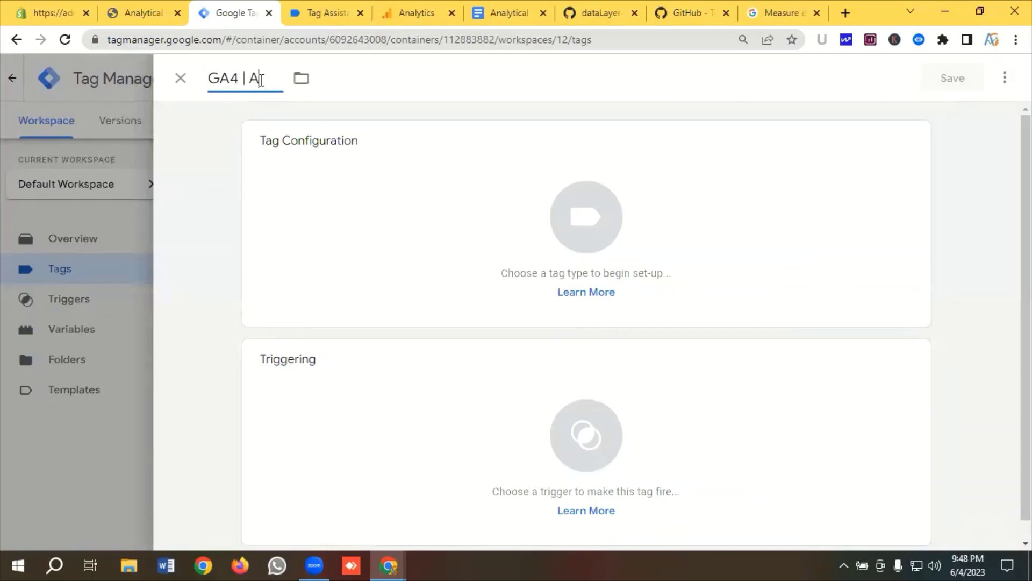
text(dd To Cart)
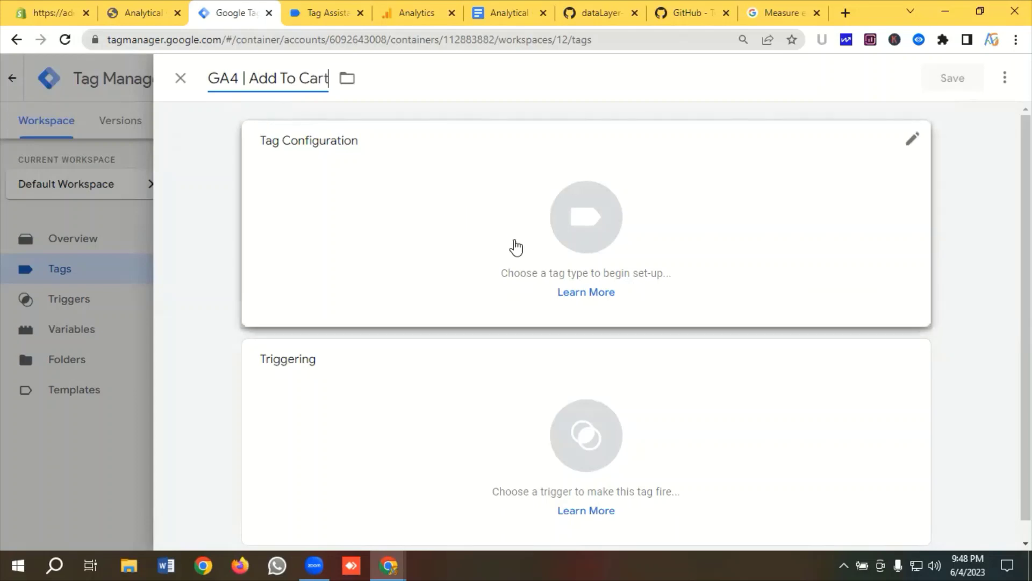
Set the Add To Cart tag's type to Google Analytics: GA4 Event with GA4 Base Tag as its configuration tag.
click(604, 217)
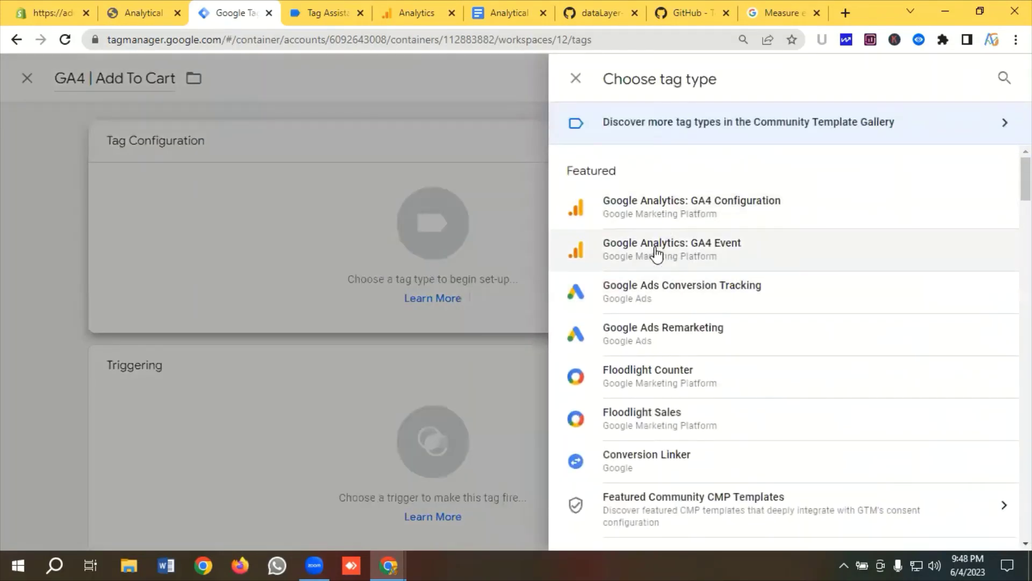
click(656, 252)
click(363, 294)
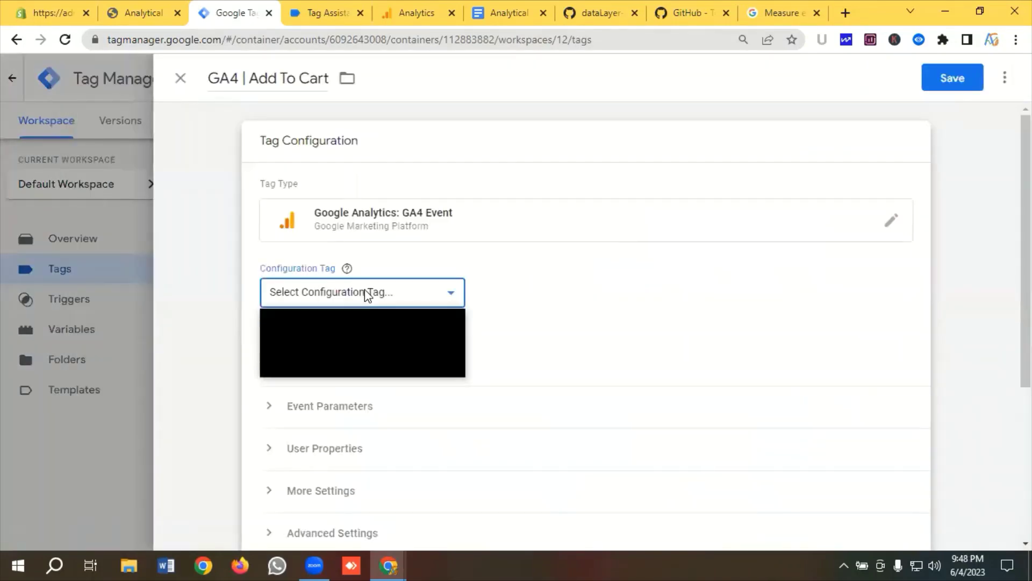
click(299, 344)
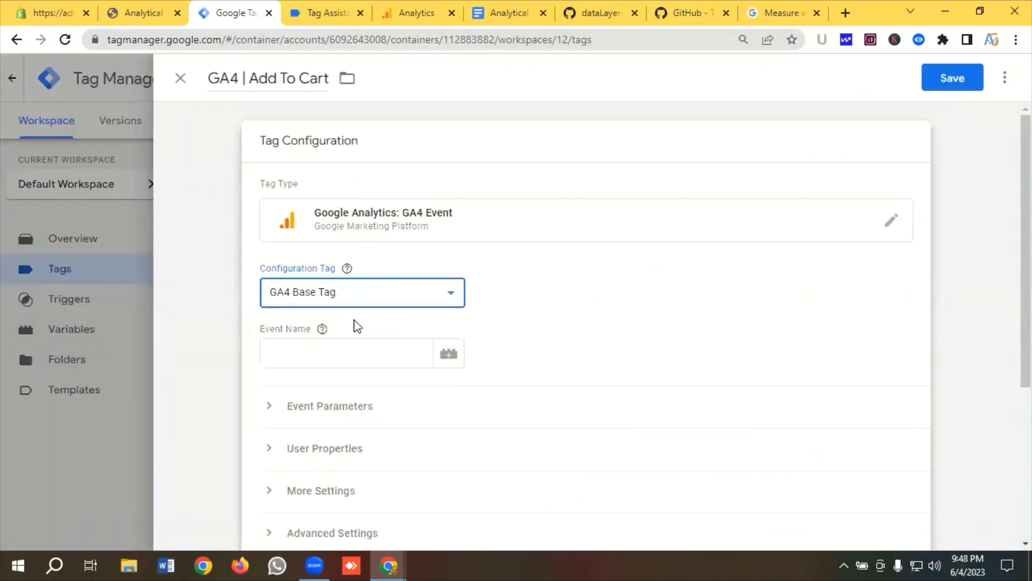
In the Google Analytics 4 ecommerce guide, go to "Add or remove an item from a shopping cart" and expand its tag configuration.
scroll(303, 283, down, 1)
click(302, 283)
click(770, 14)
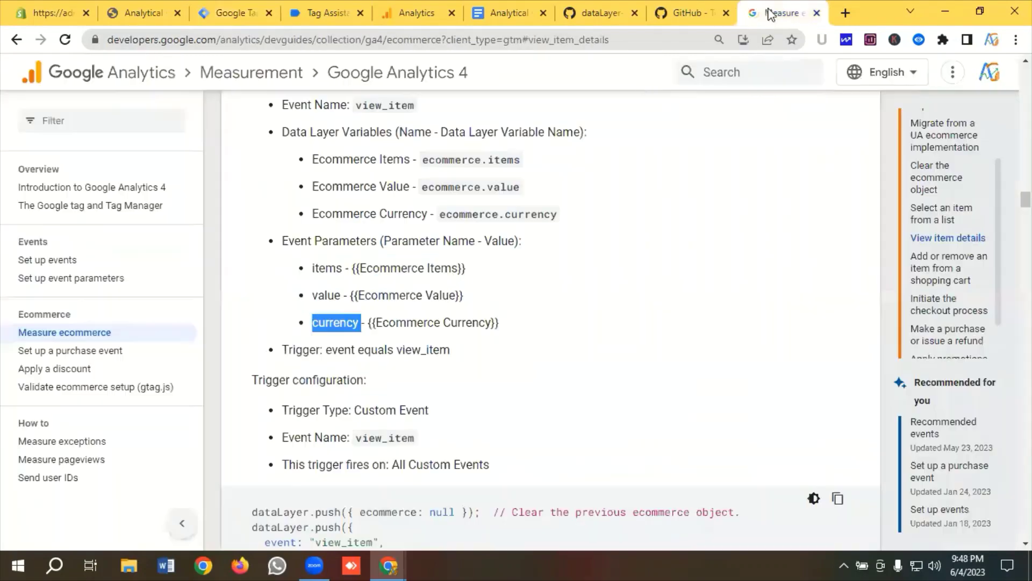
scroll(403, 265, down, 15)
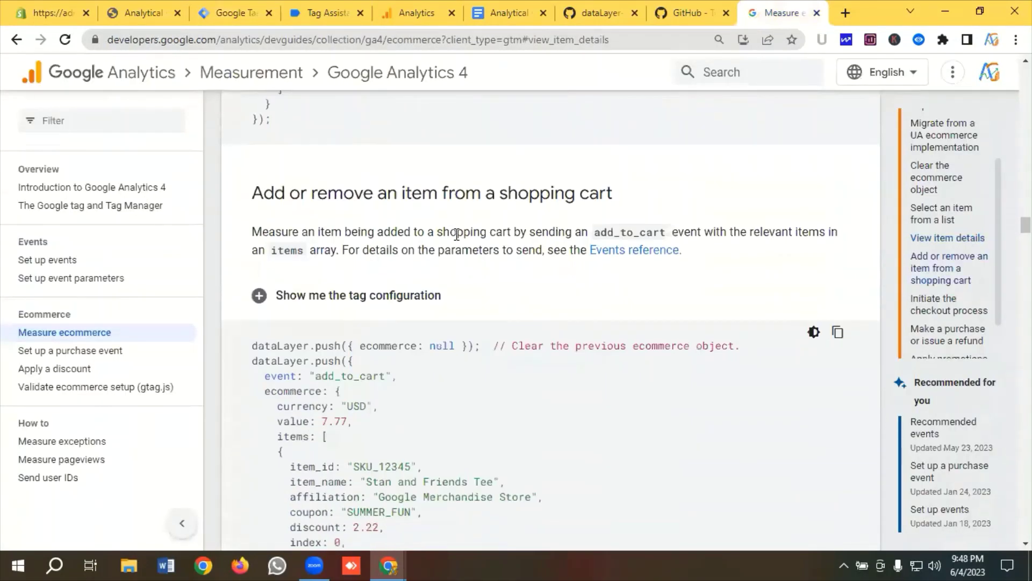
click(371, 295)
scroll(395, 282, down, 1)
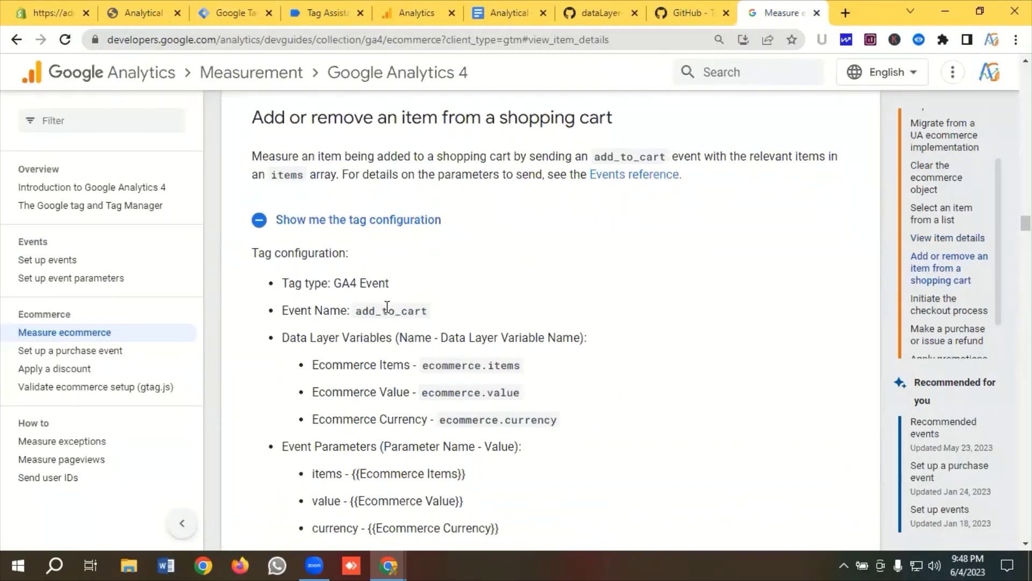
Copy the event name add_to_cart from the ecommerce guide into the Add To Cart tag's event name.
double_click(387, 307)
right_click(409, 313)
click(411, 321)
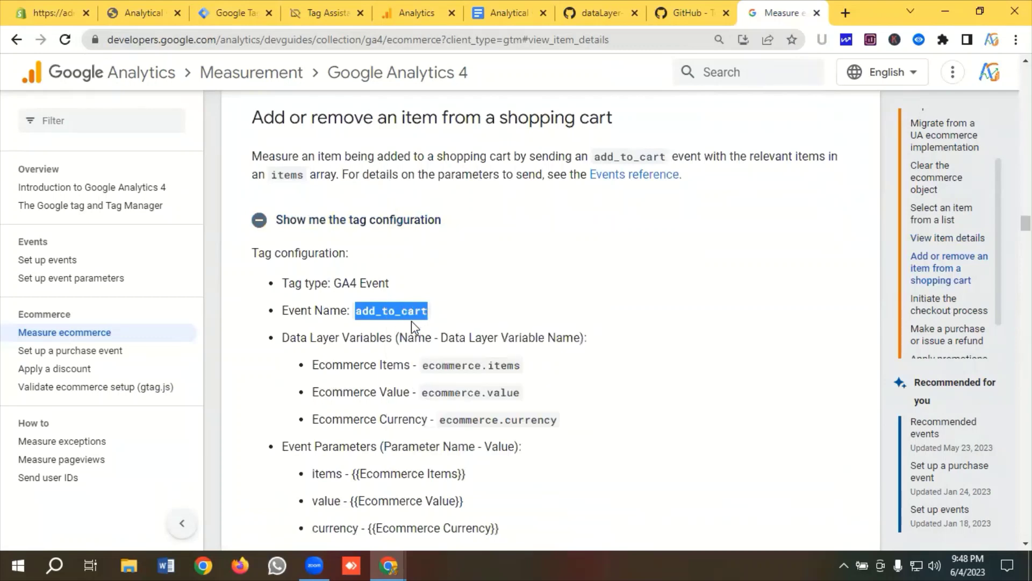
click(214, 15)
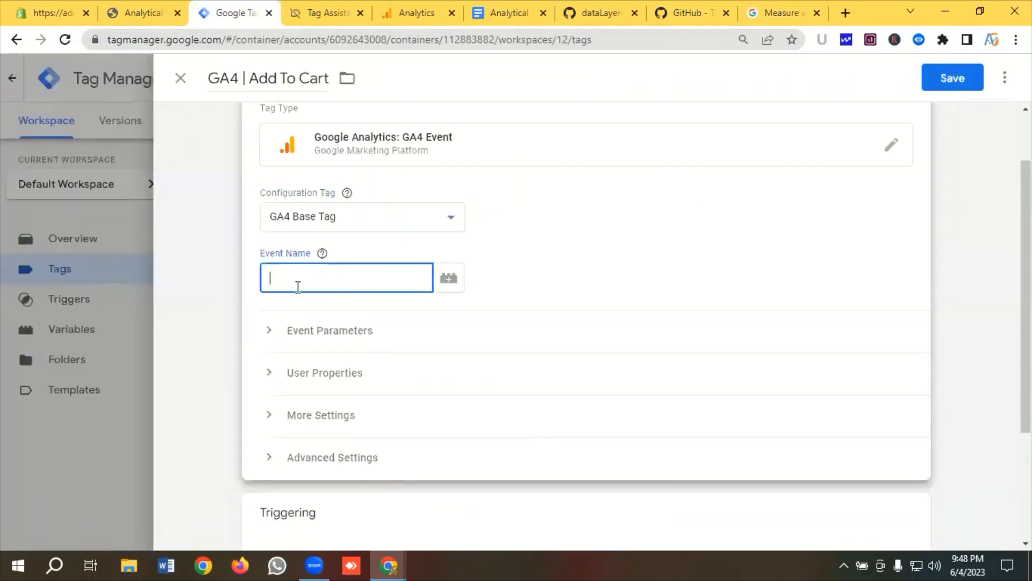
key(ctrl+v)
Add three empty event parameter rows to the Add To Cart tag.
scroll(333, 269, down, 1)
click(340, 259)
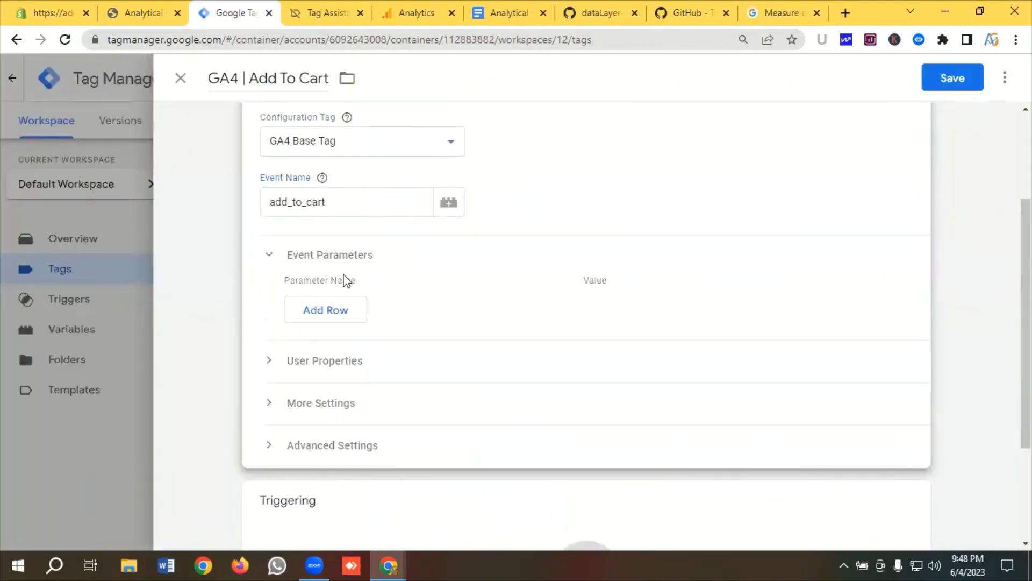
click(323, 310)
click(332, 357)
click(355, 383)
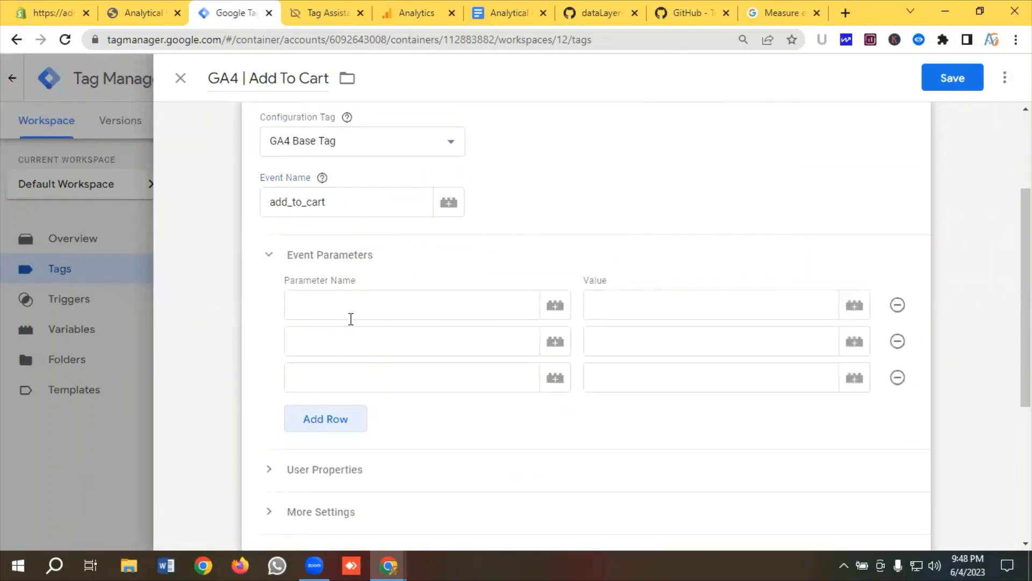
Copy the parameter name items from the guide's add_to_cart configuration into the tag's first event parameter row.
click(398, 299)
click(777, 25)
scroll(340, 240, down, 4)
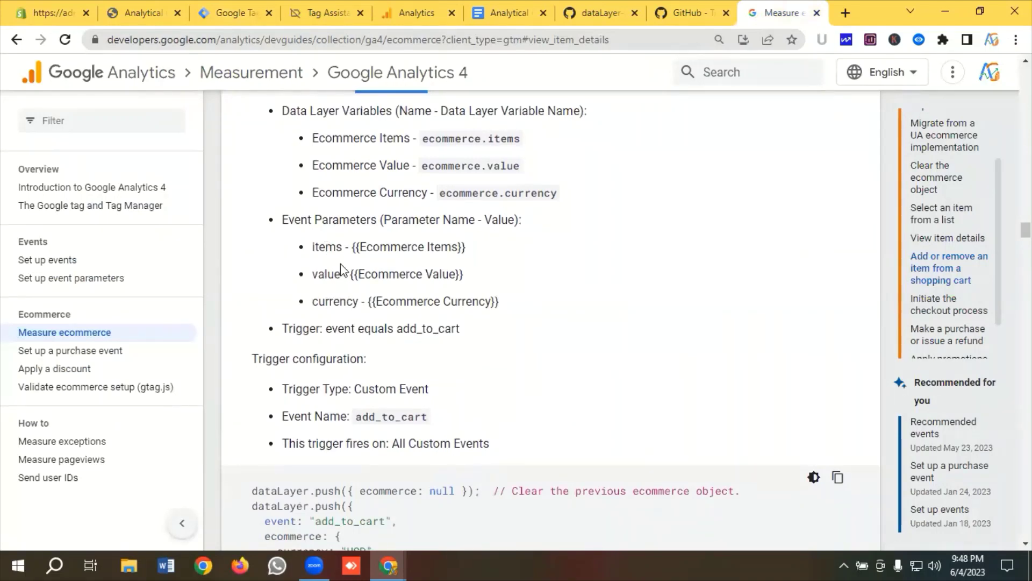
double_click(322, 249)
right_click(322, 248)
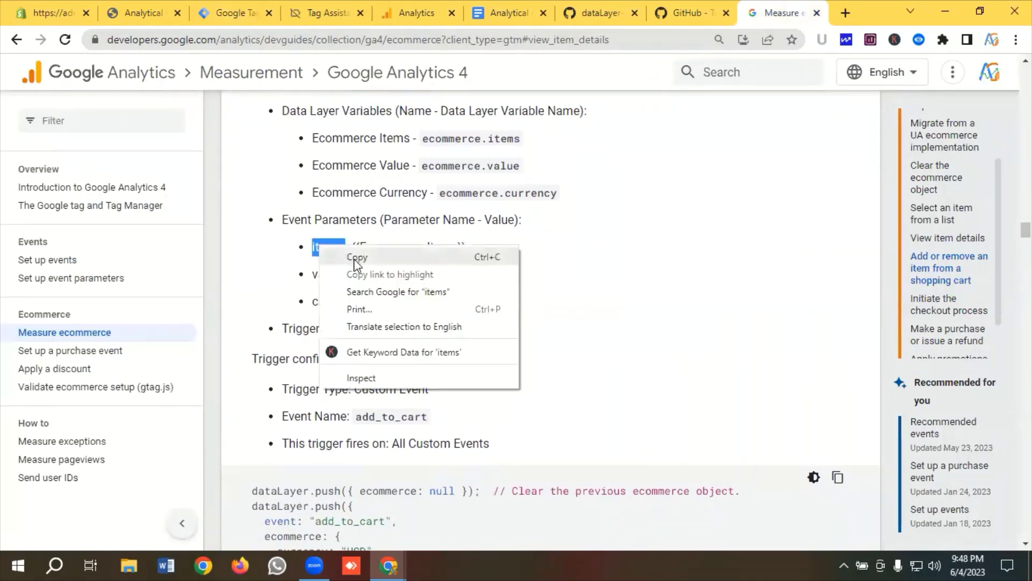
click(354, 259)
click(237, 12)
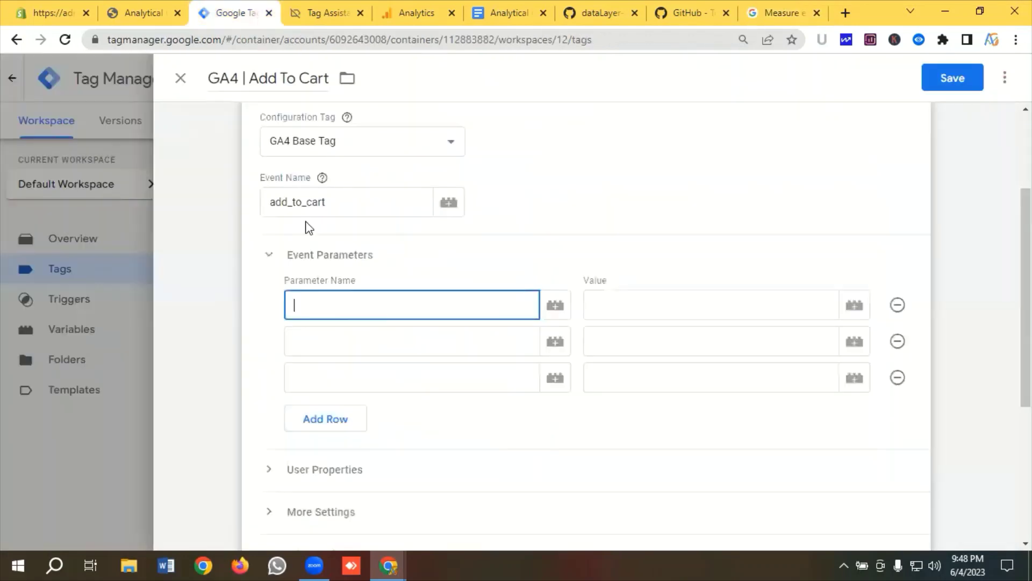
key(ctrl+v)
Copy the parameter name value from the guide into the Add To Cart tag's second event parameter row.
click(339, 340)
click(785, 13)
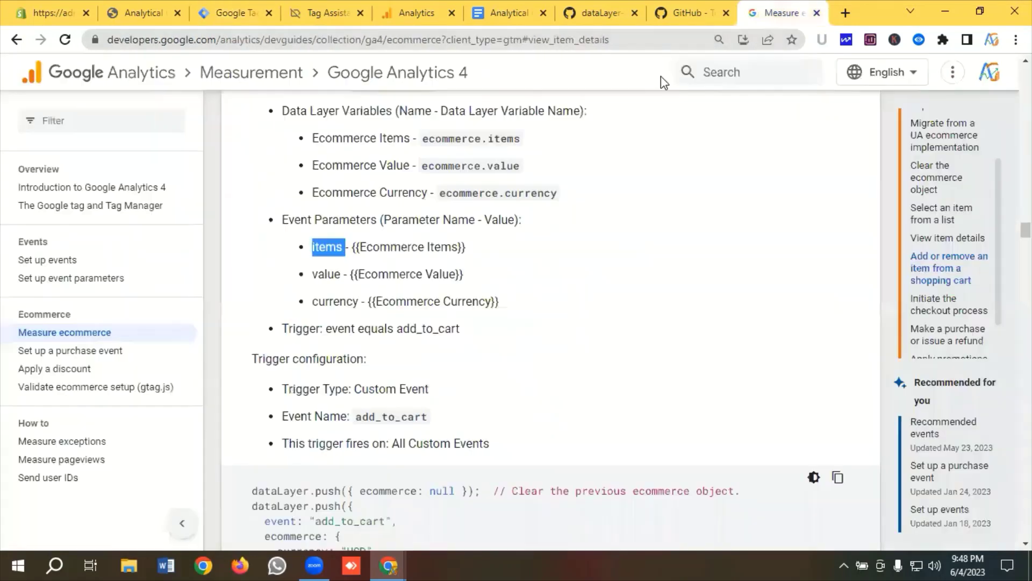
double_click(325, 274)
right_click(325, 275)
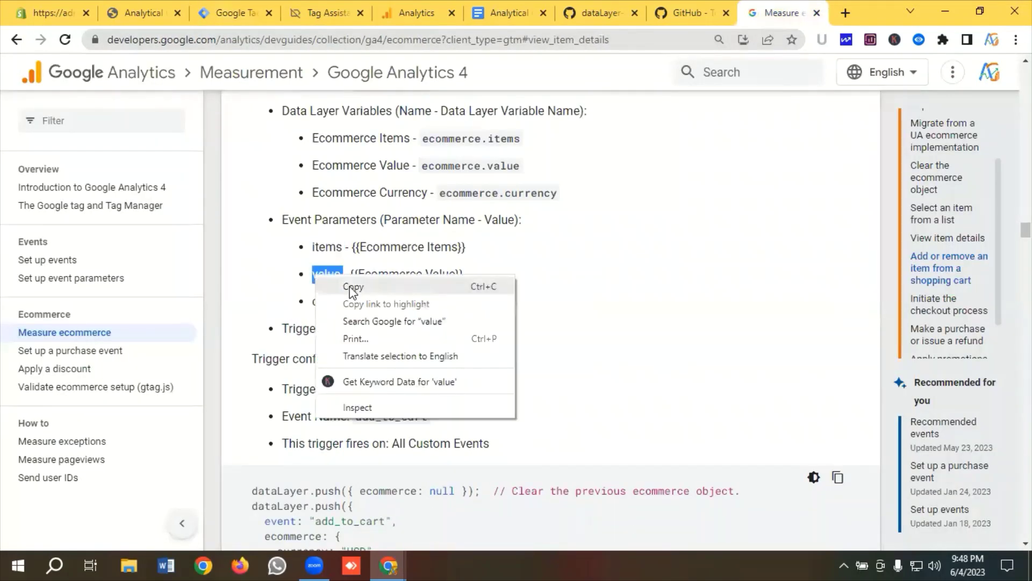
click(354, 285)
click(225, 16)
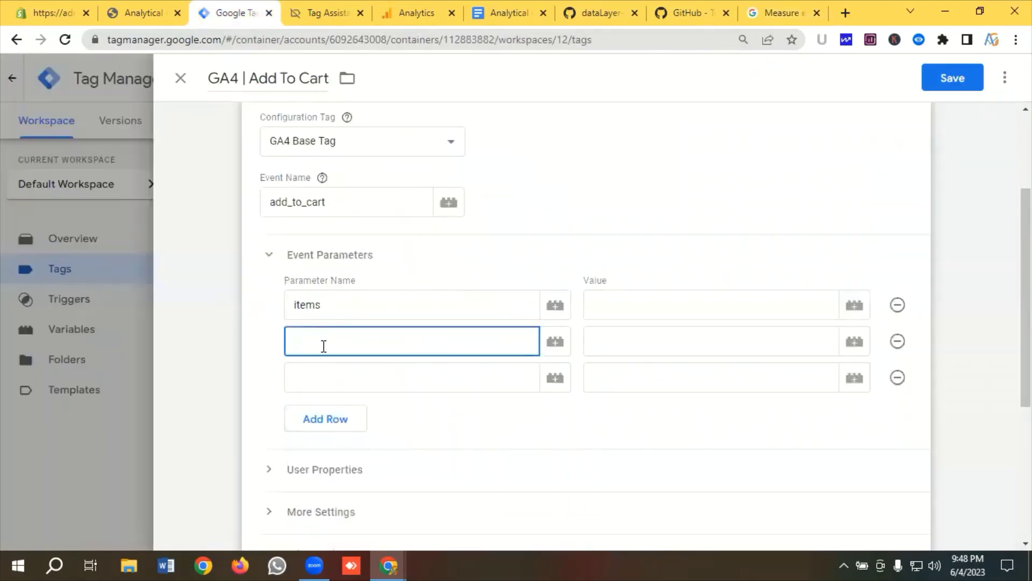
key(ctrl+v)
Copy the parameter name currency from the guide into the Add To Cart tag's third event parameter row.
click(341, 371)
click(764, 15)
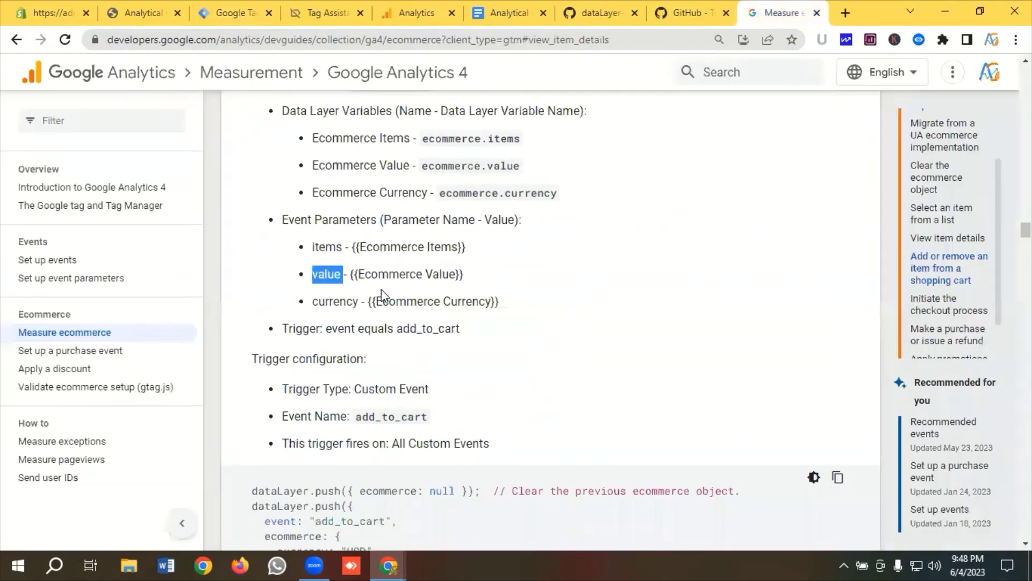
double_click(333, 303)
right_click(333, 302)
click(357, 315)
click(237, 13)
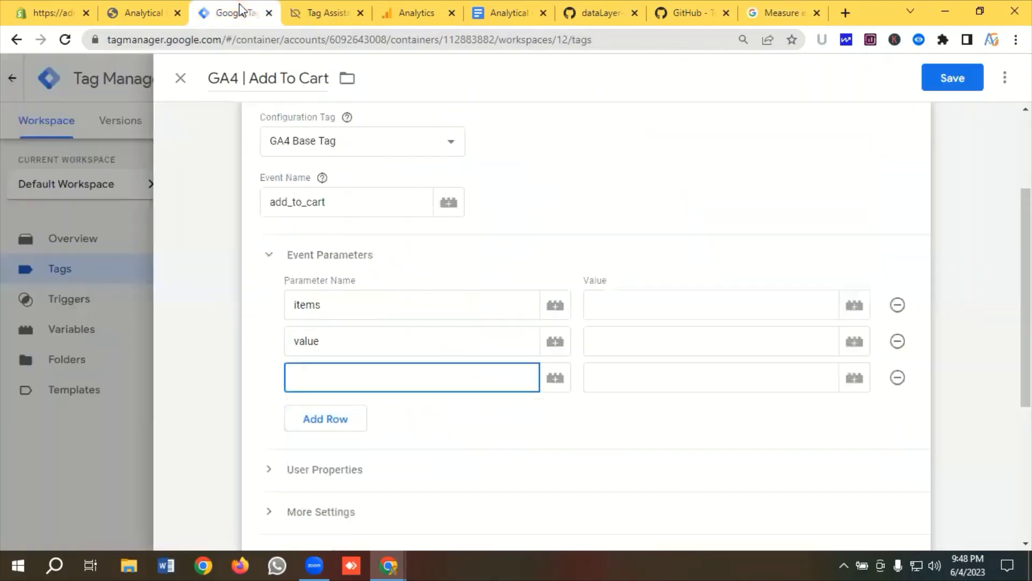
key(ctrl+v)
Assign the Ecommerce Items variable as the value of the Add To Cart tag's items parameter.
click(607, 312)
click(854, 305)
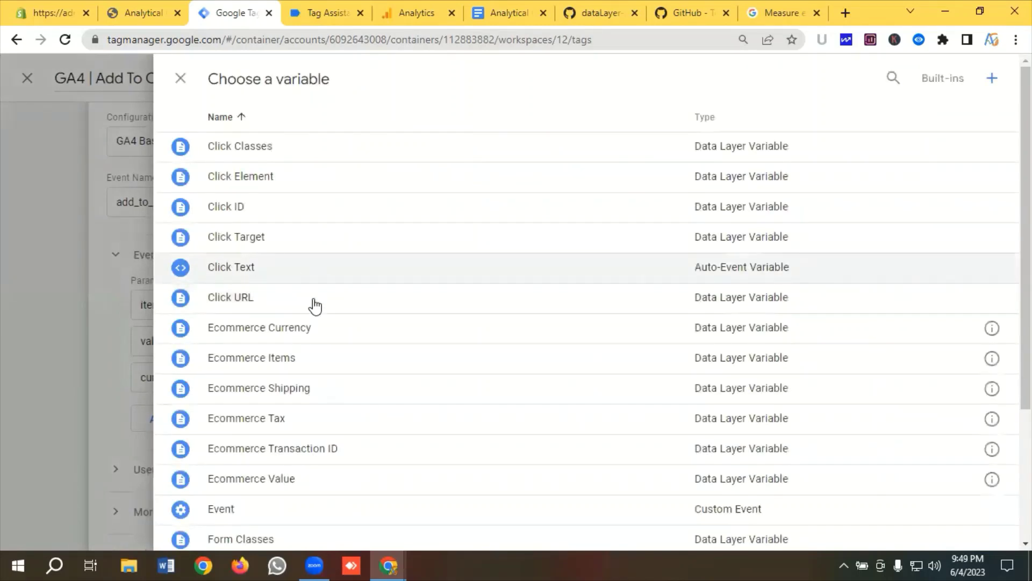
scroll(285, 387, down, 1)
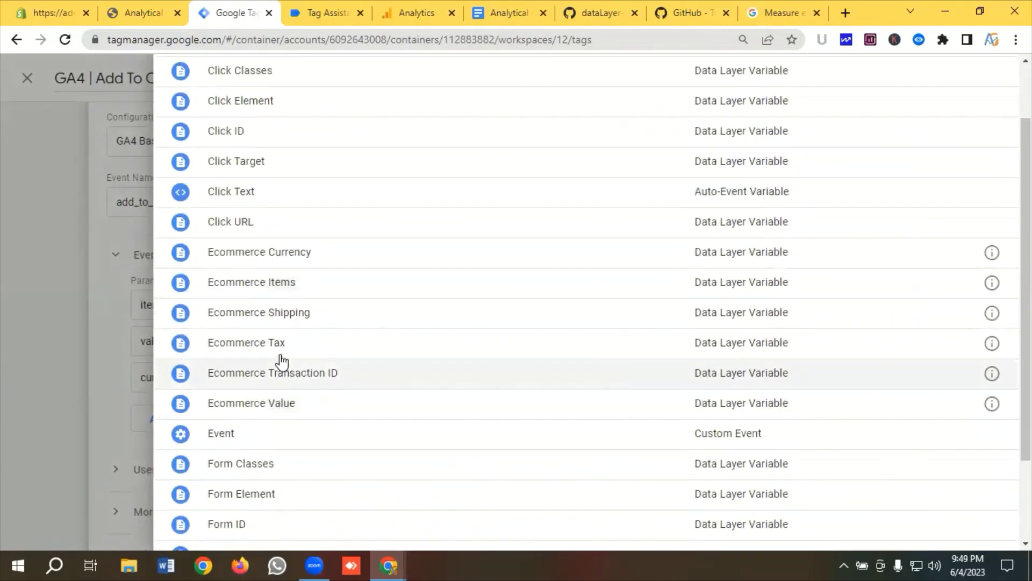
click(274, 284)
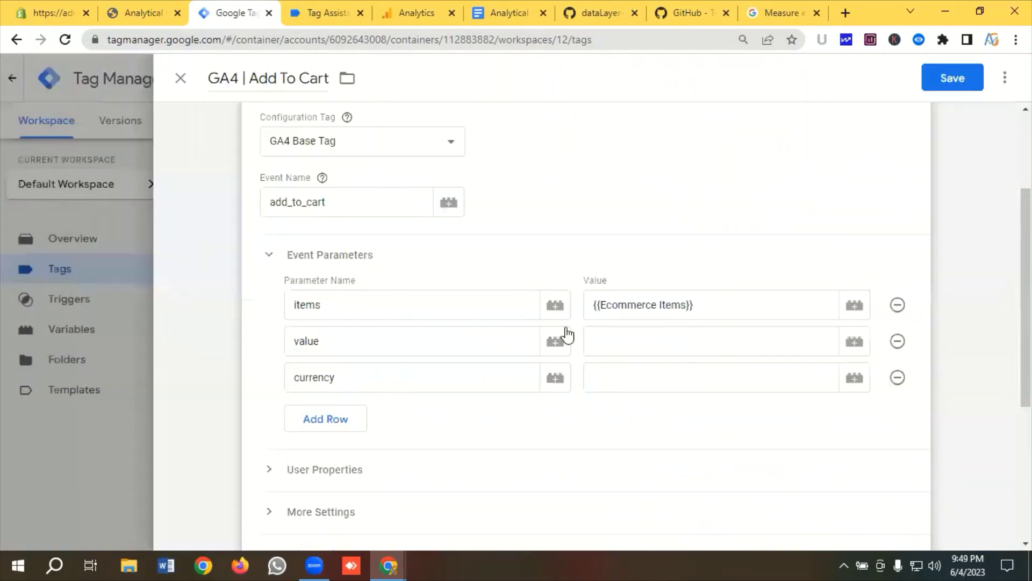
Assign the Ecommerce Value variable to the value parameter and the Ecommerce Currency variable to the currency parameter.
click(632, 347)
click(856, 348)
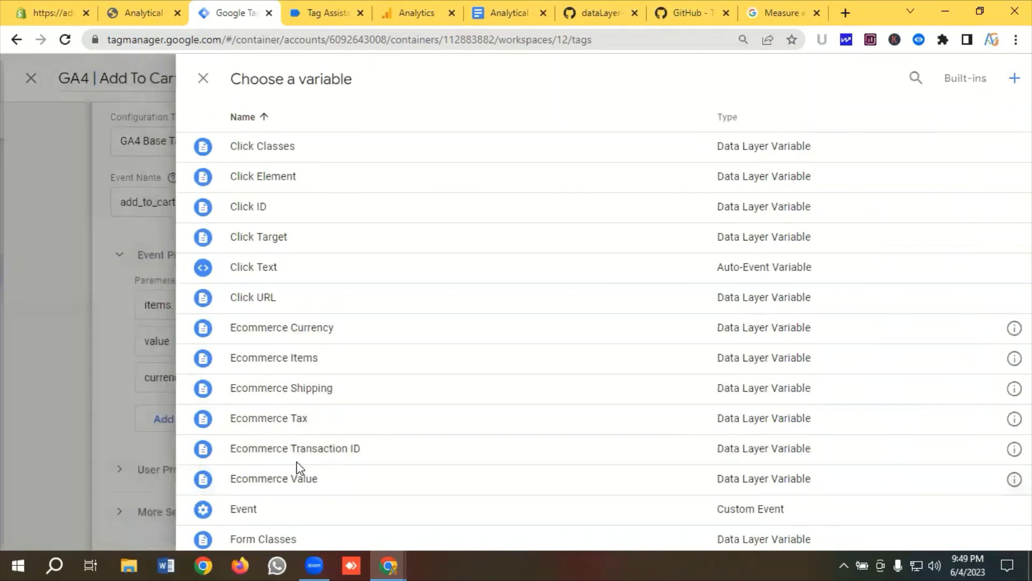
click(299, 472)
scroll(648, 310, down, 1)
click(676, 302)
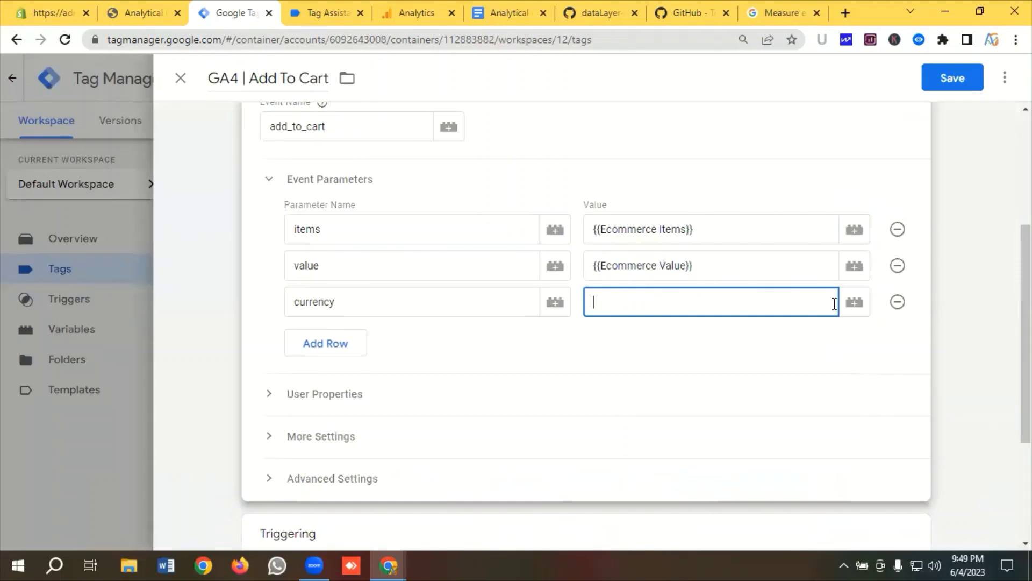
click(855, 303)
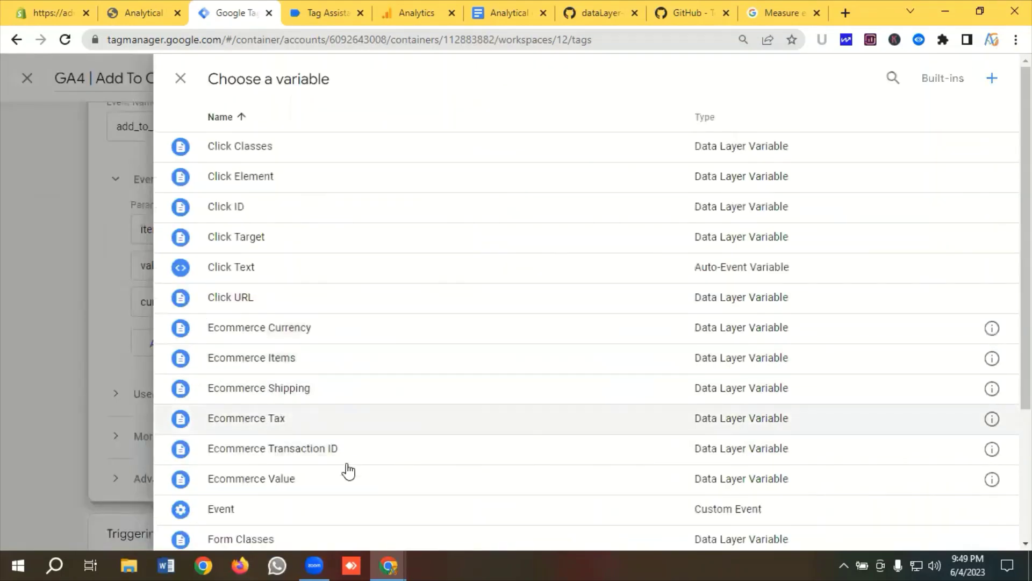
click(291, 329)
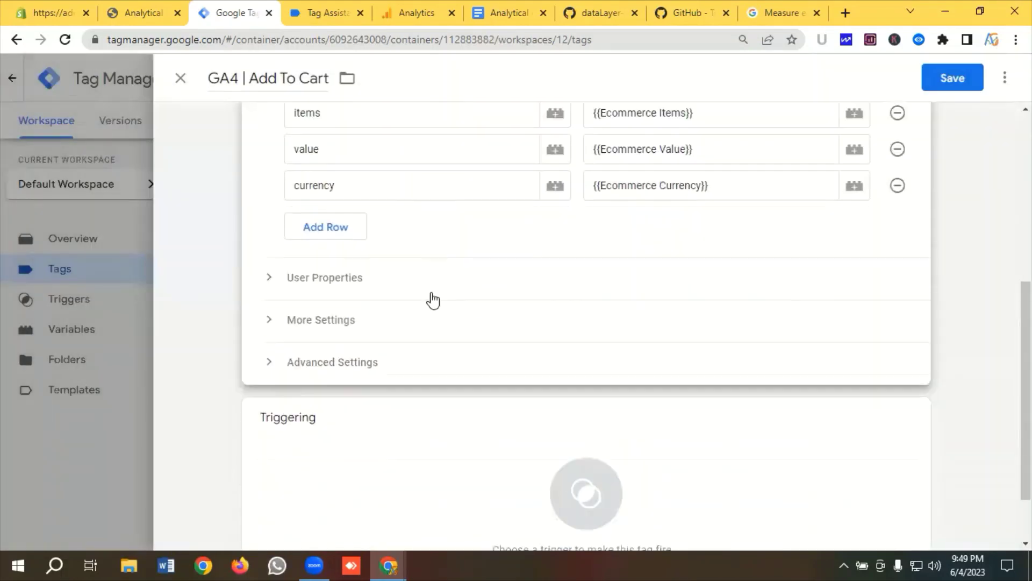
Set Add To Cart Trigger as the Add To Cart tag's firing trigger and save the tag.
scroll(414, 322, down, 2)
click(405, 359)
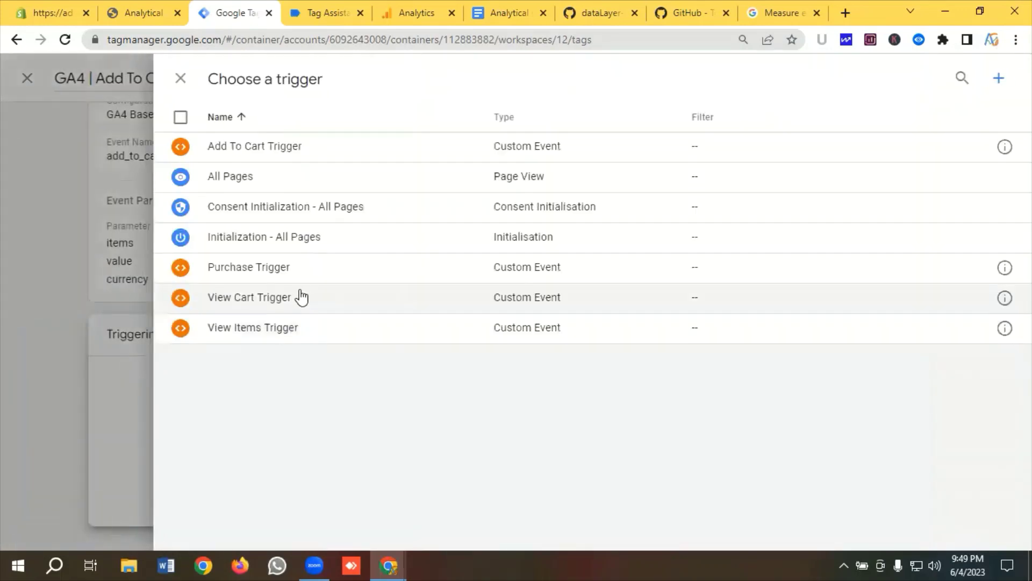
click(240, 149)
click(957, 79)
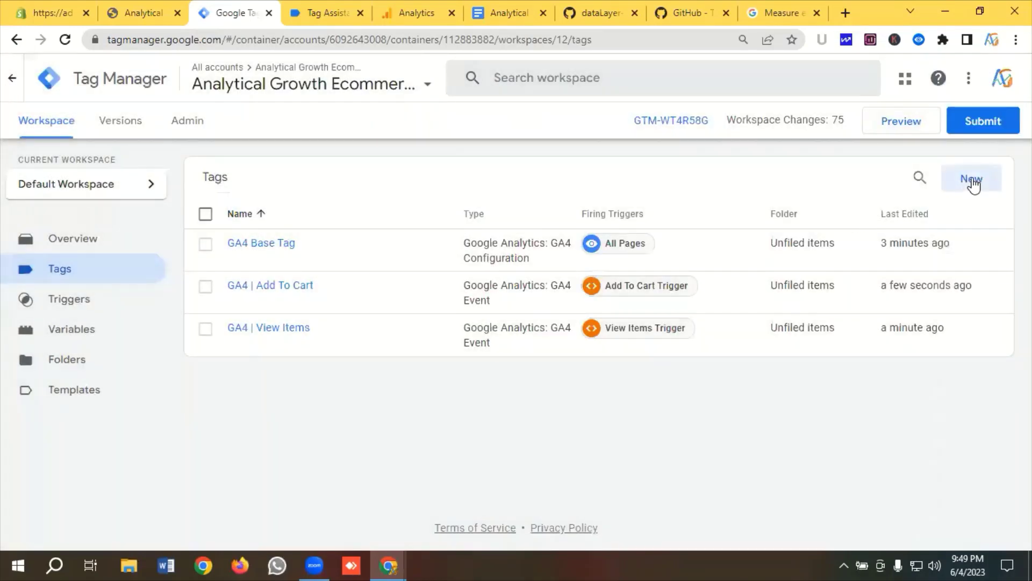
Create a new tag and name it "GA4 | View Cart".
click(971, 179)
click(244, 78)
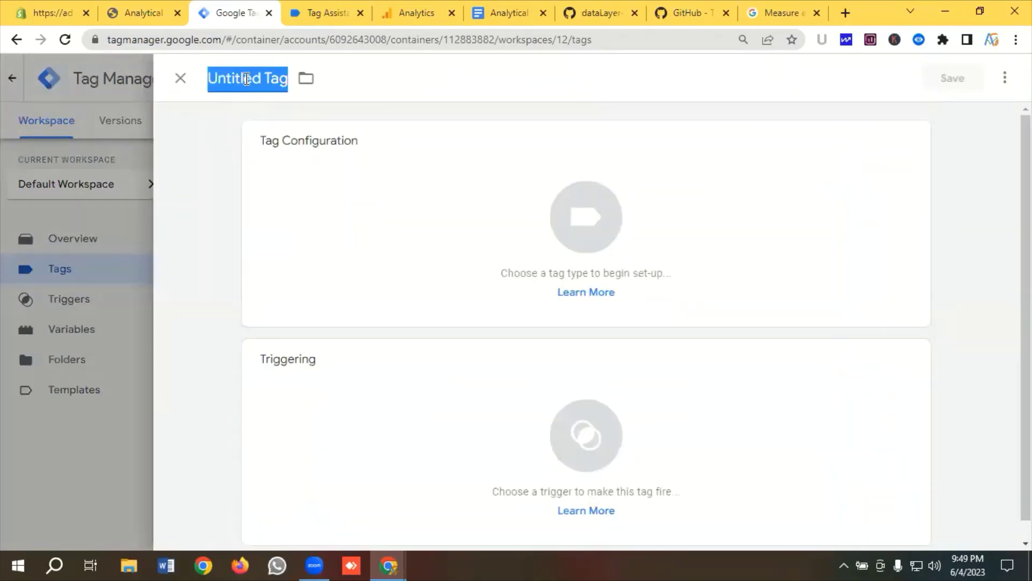
key(BackSpace)
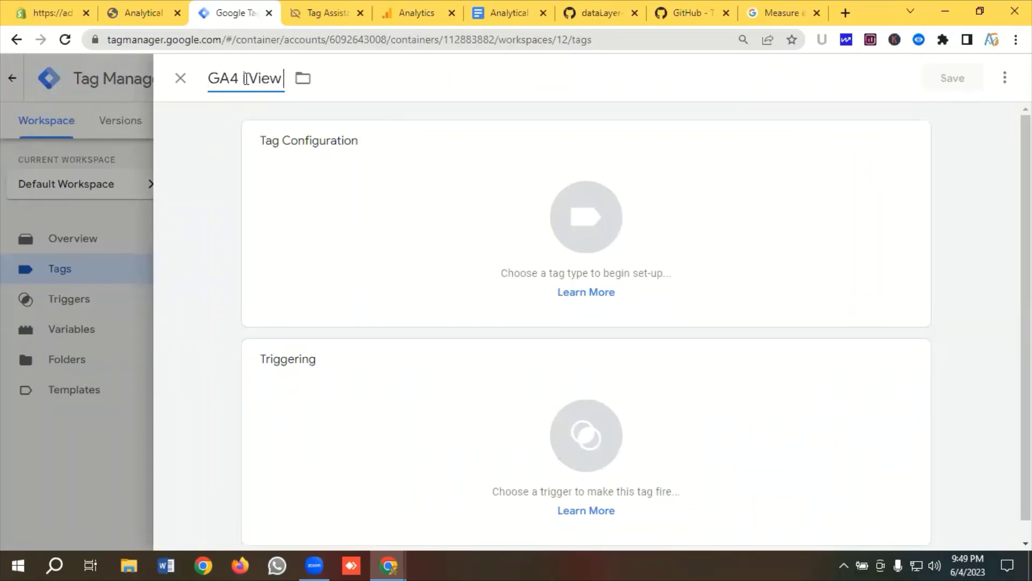
text(Car)
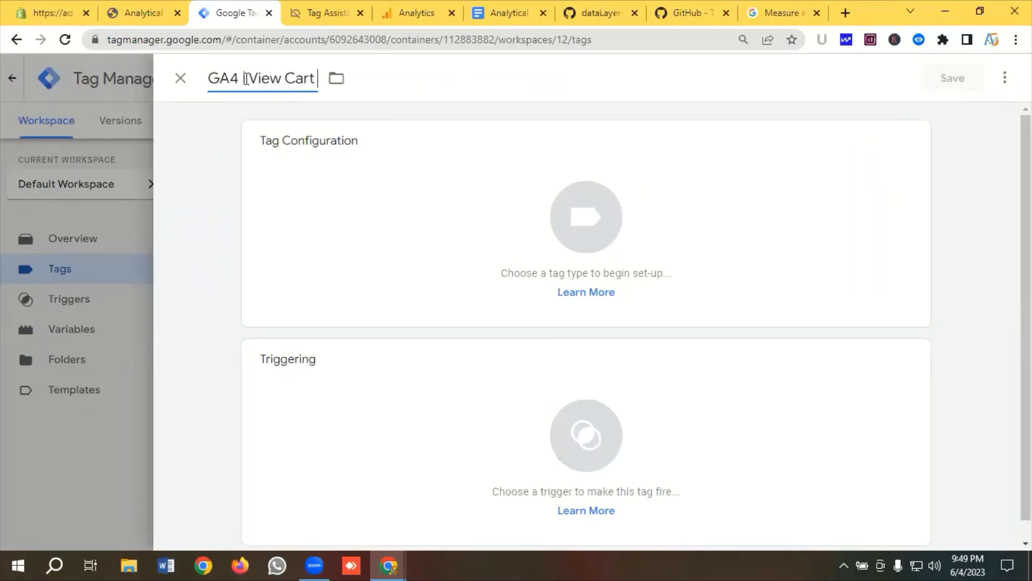
text(t)
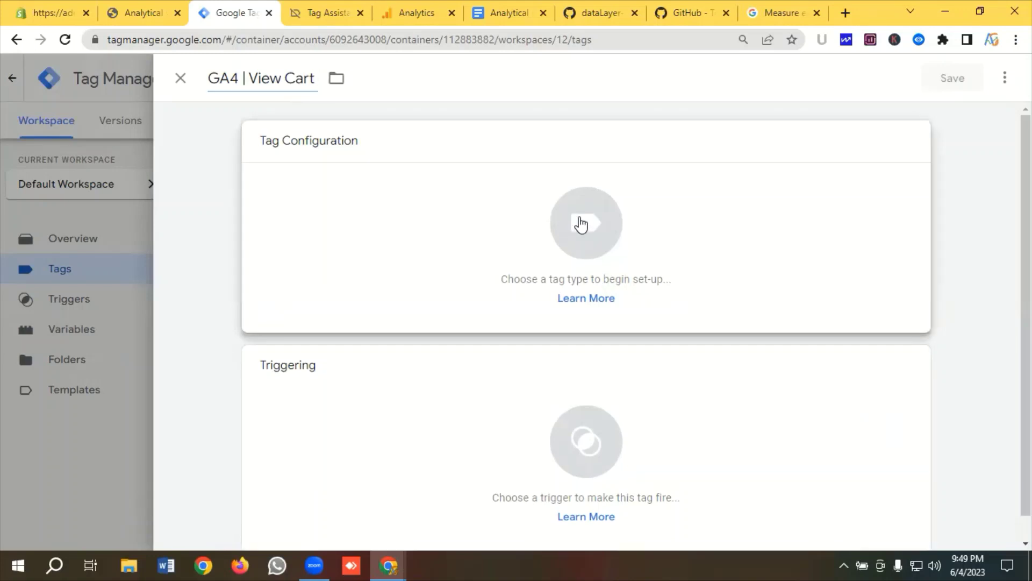
Set the View Cart tag's type to Google Analytics: GA4 Event with GA4 Base Tag as its configuration tag.
click(581, 225)
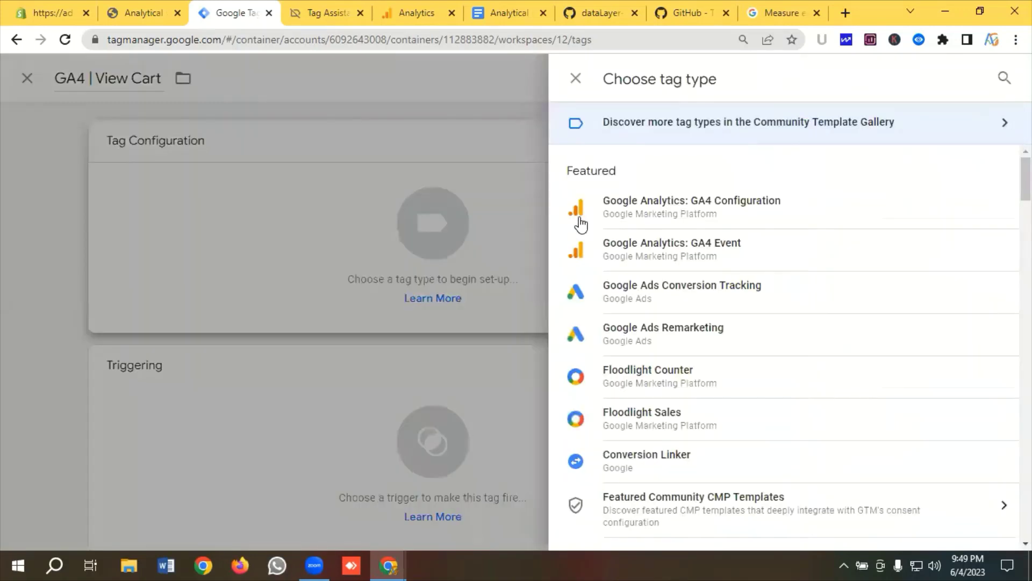
click(661, 250)
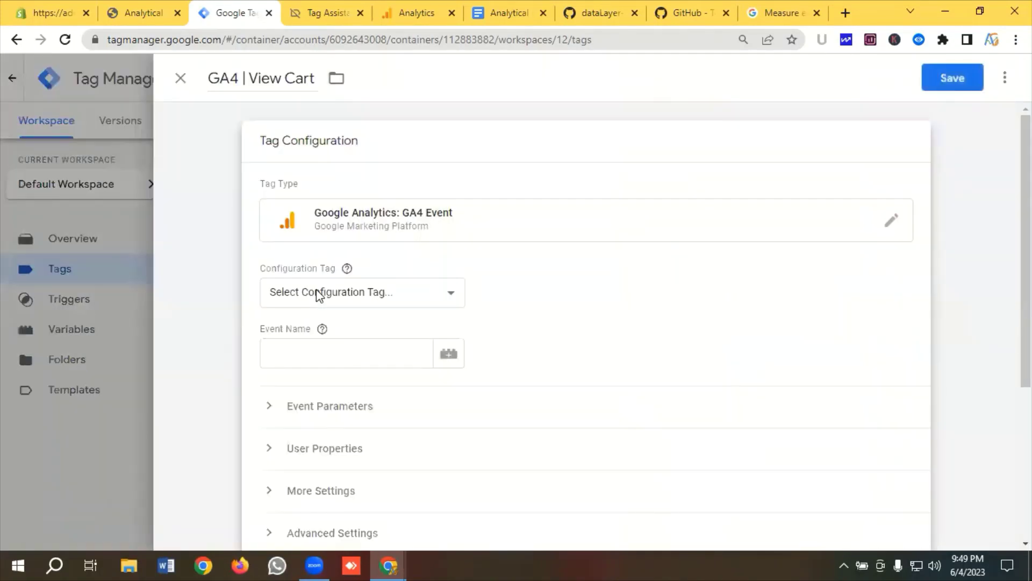
click(318, 295)
click(308, 343)
In the Google Analytics 4 ecommerce guide, find the view_cart event and expand its tag configuration.
scroll(325, 301, down, 2)
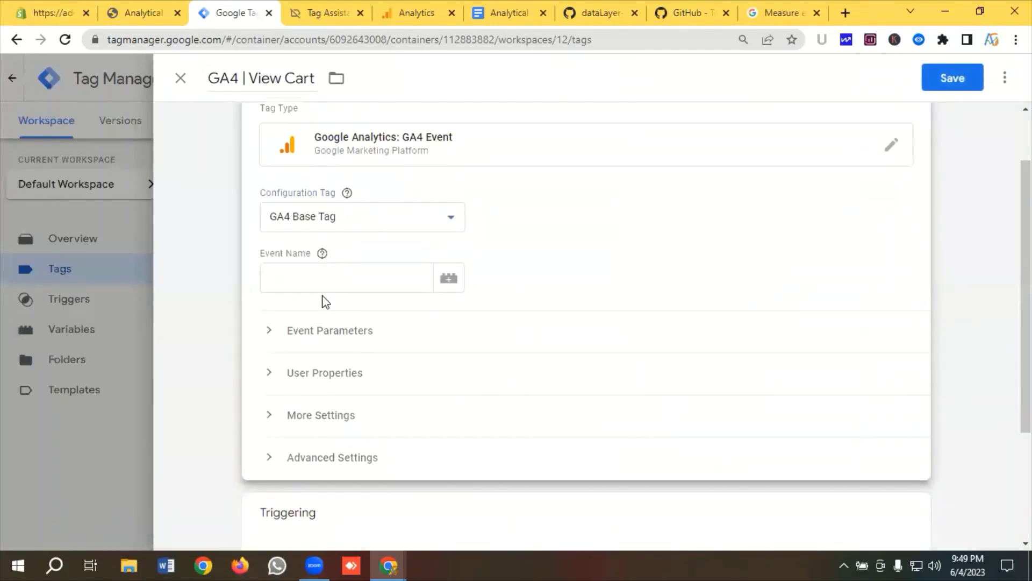
click(314, 281)
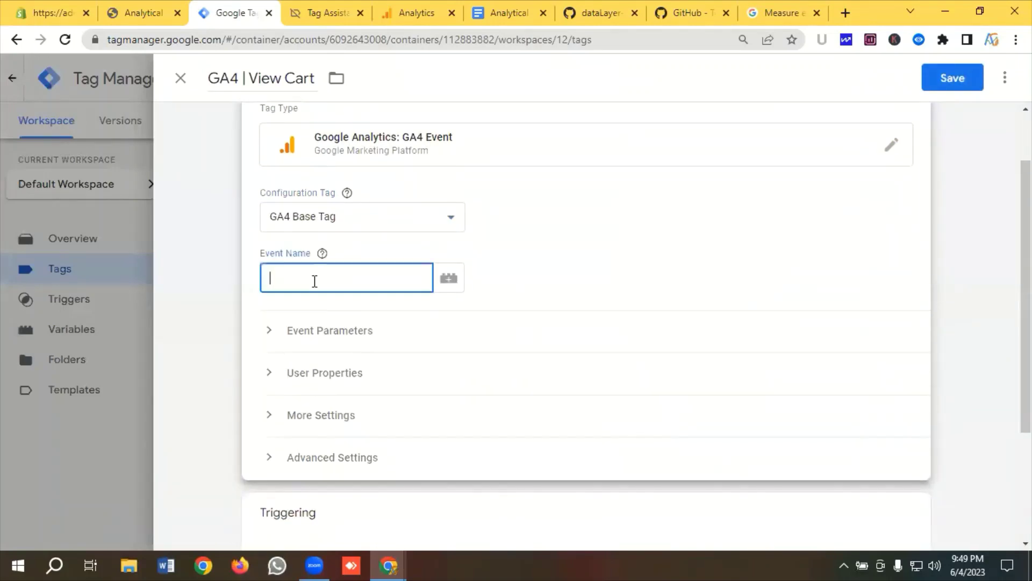
click(765, 11)
scroll(441, 215, down, 15)
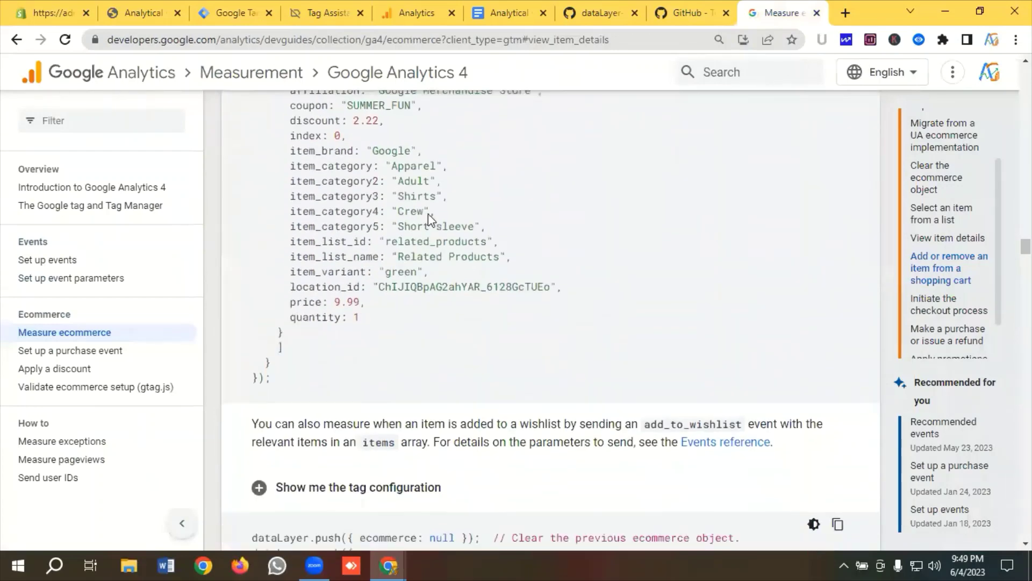
click(410, 208)
scroll(411, 208, down, 15)
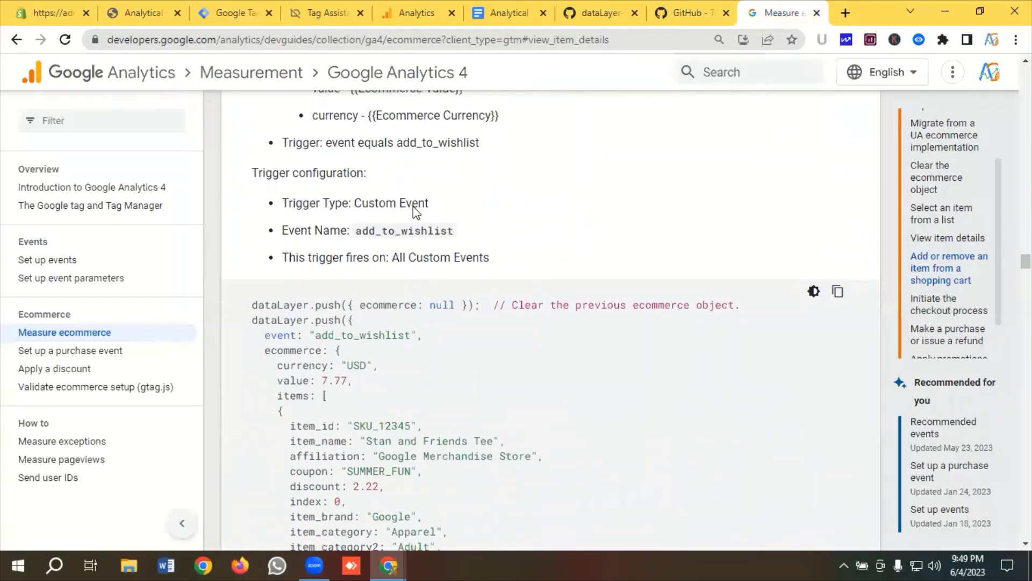
click(403, 195)
scroll(398, 199, down, 1)
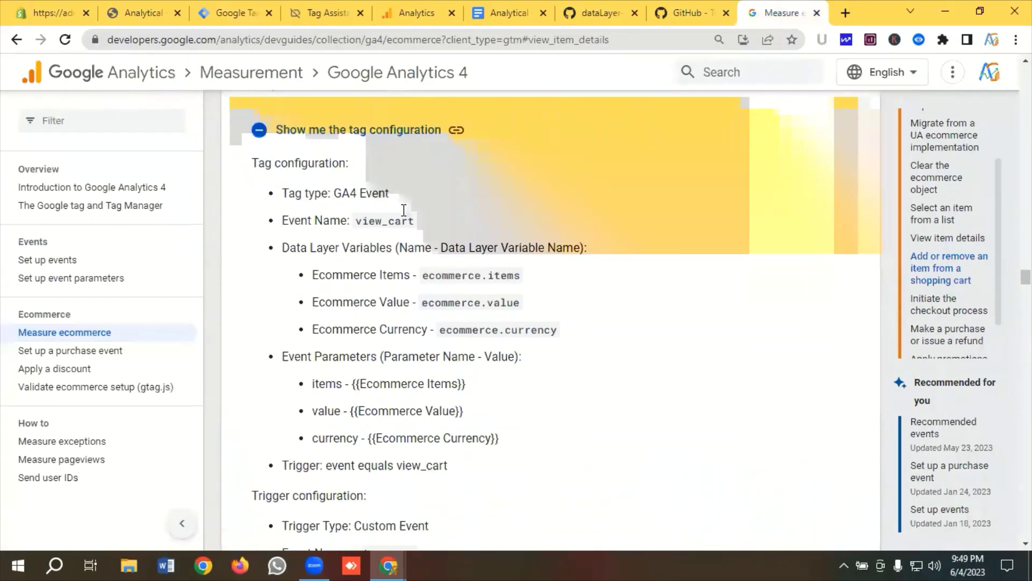
Copy the event name view_cart from the guide into the View Cart tag's event name.
double_click(380, 211)
right_click(379, 211)
click(409, 223)
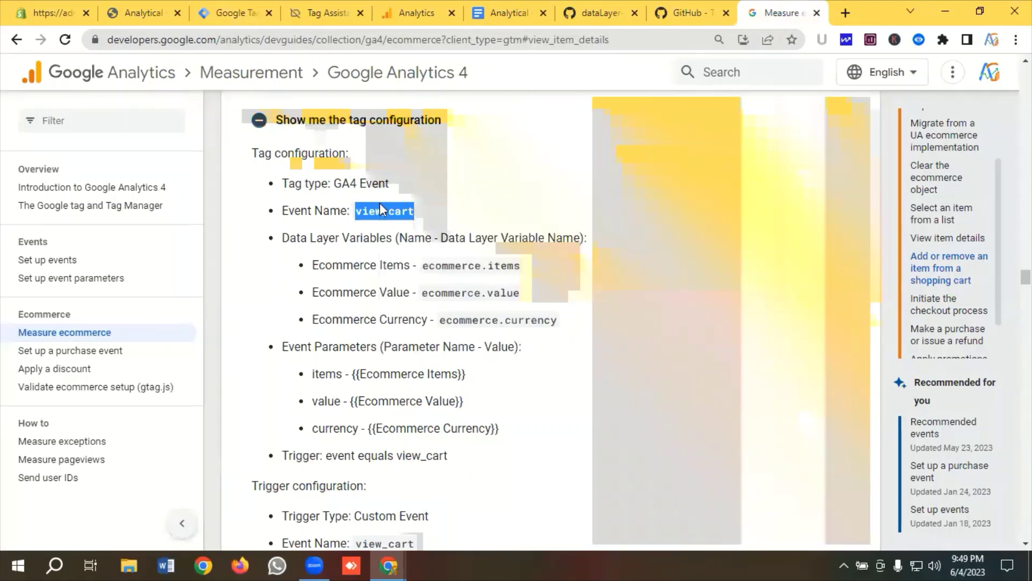
click(231, 13)
key(ctrl+v)
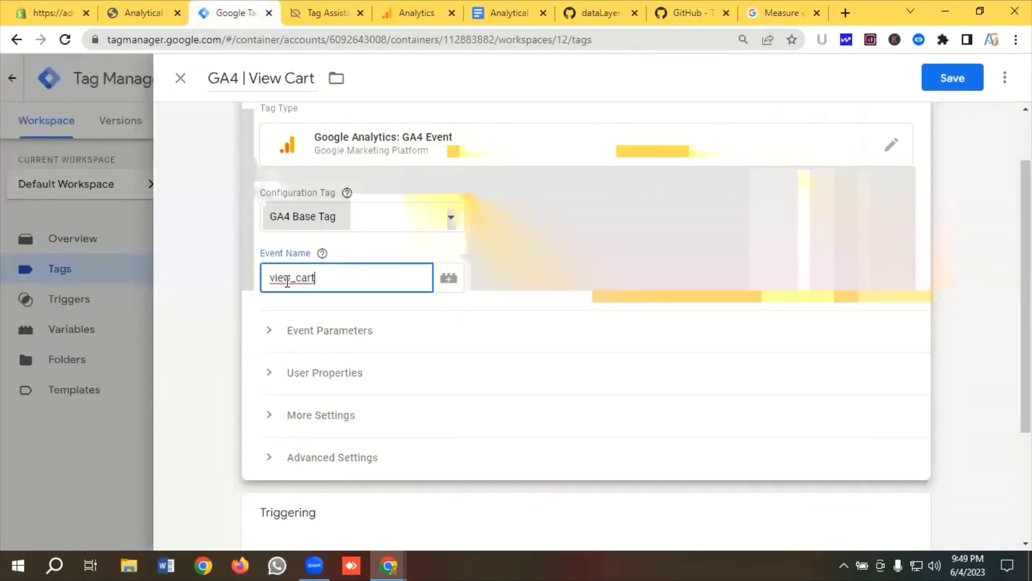
Add three empty event parameter rows to the View Cart tag.
scroll(349, 278, down, 1)
click(331, 253)
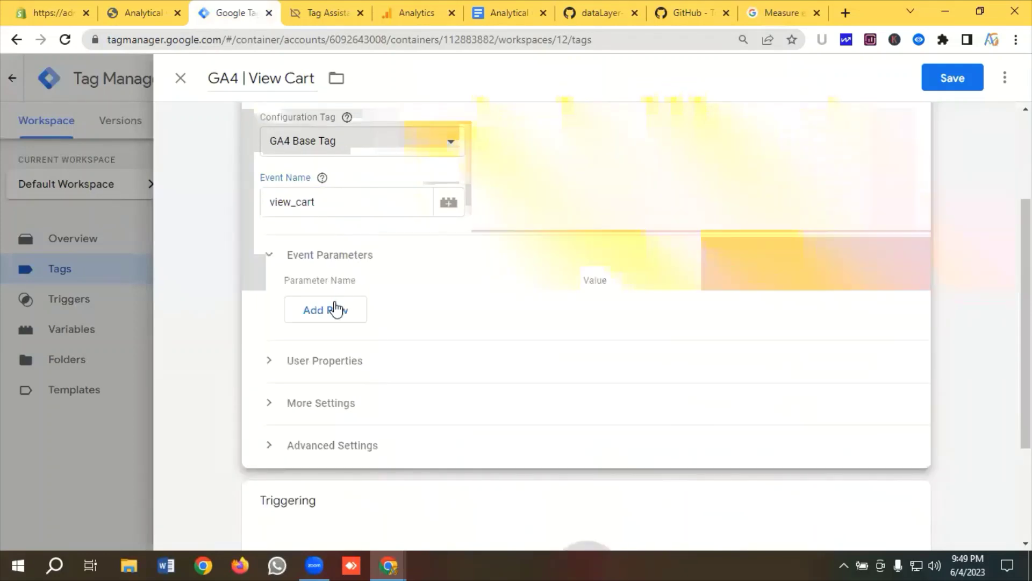
click(328, 310)
click(343, 353)
click(349, 379)
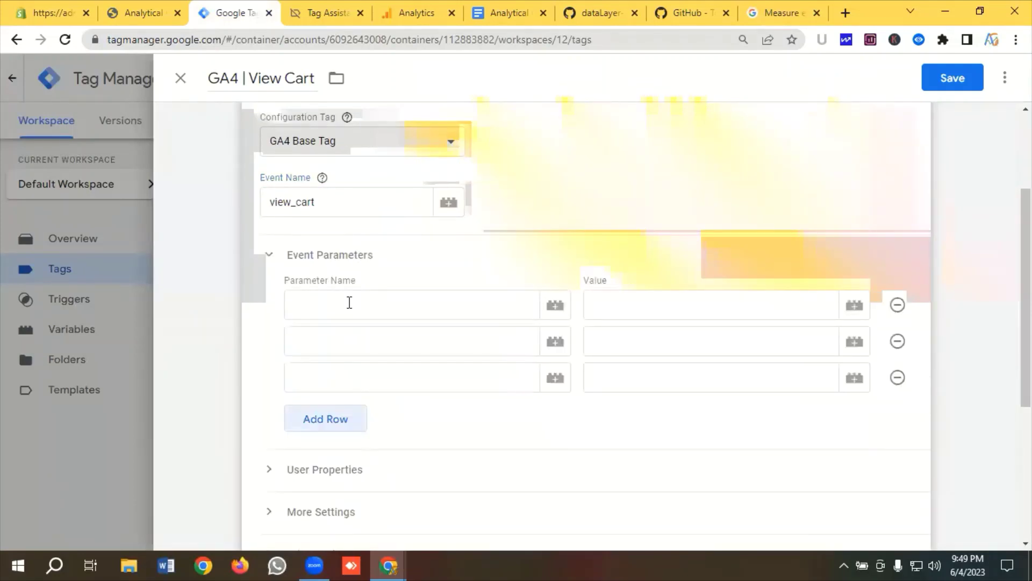
Copy the parameter name items from the ecommerce guide's view_cart section into the first event parameter row.
click(347, 304)
click(781, 13)
scroll(392, 214, down, 1)
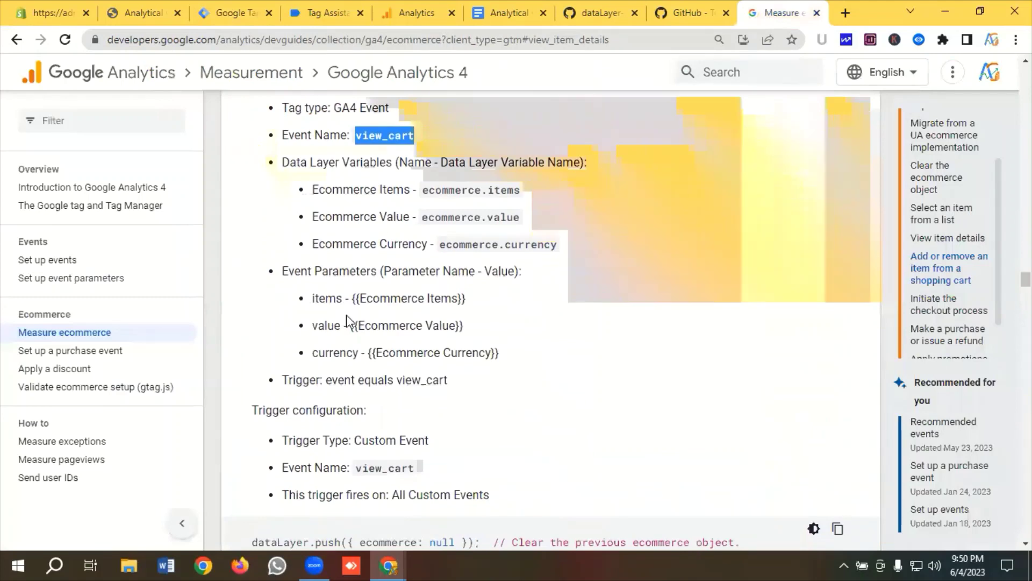
scroll(332, 298, down, 1)
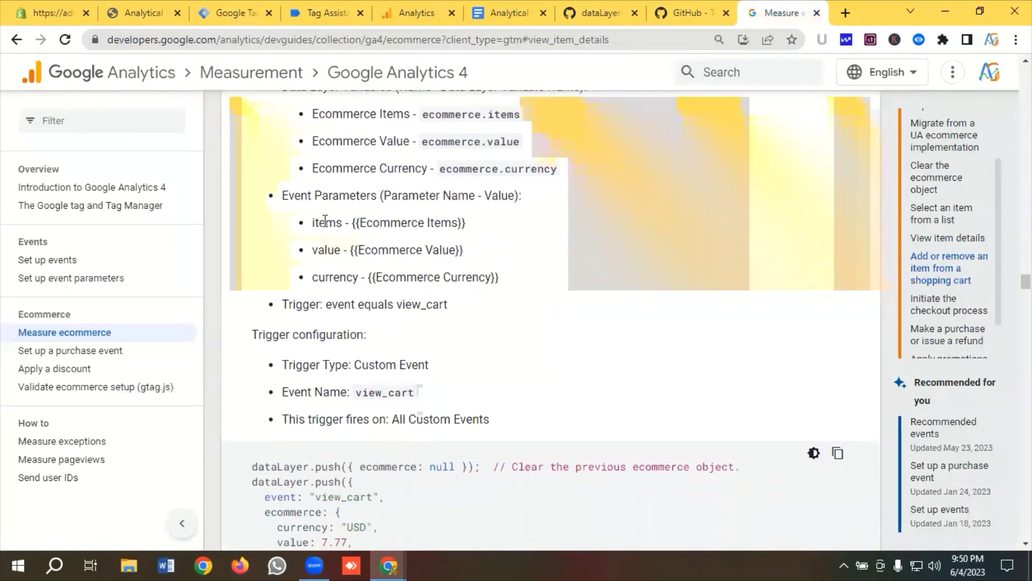
click(231, 12)
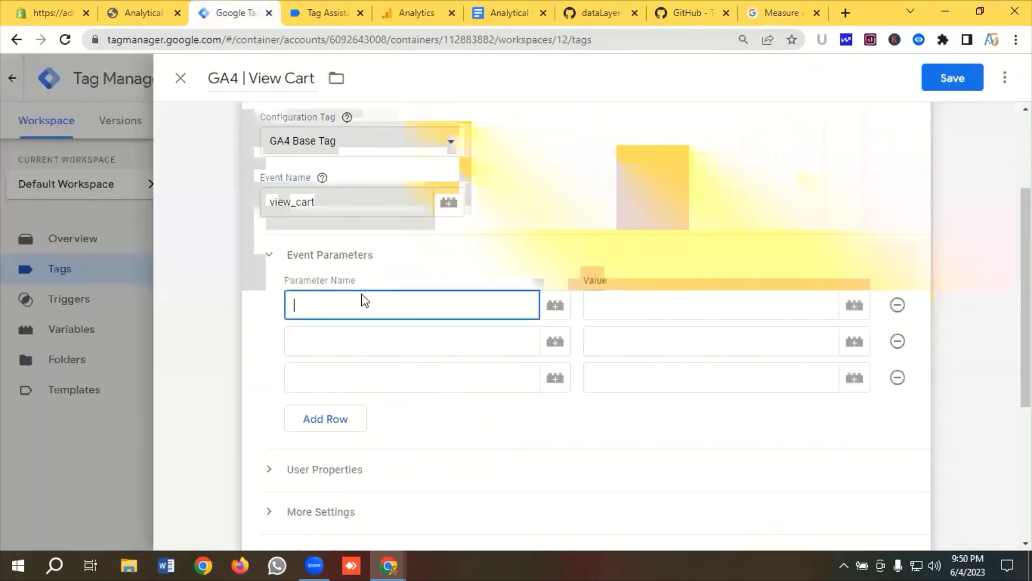
click(779, 13)
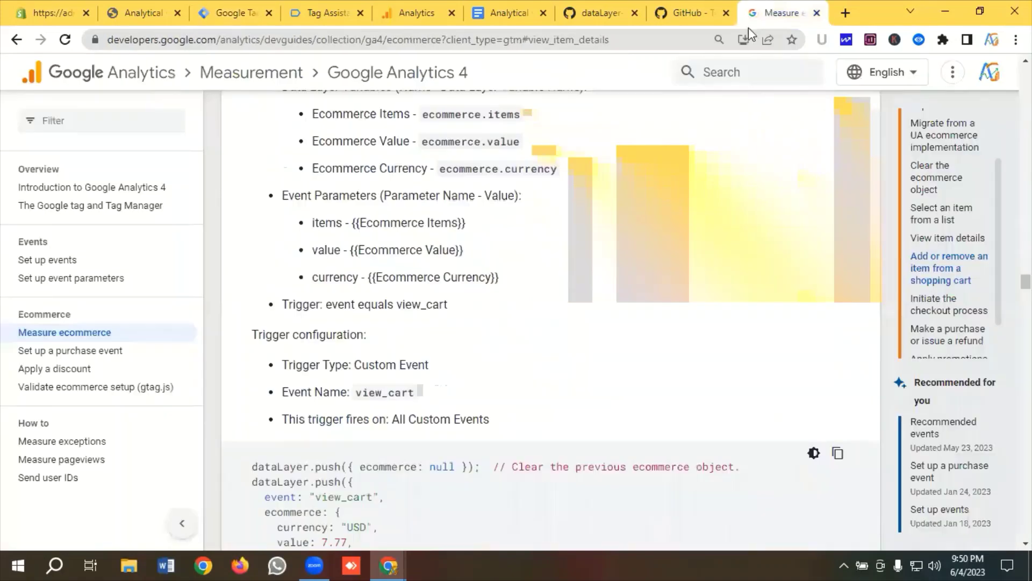
double_click(314, 223)
right_click(328, 222)
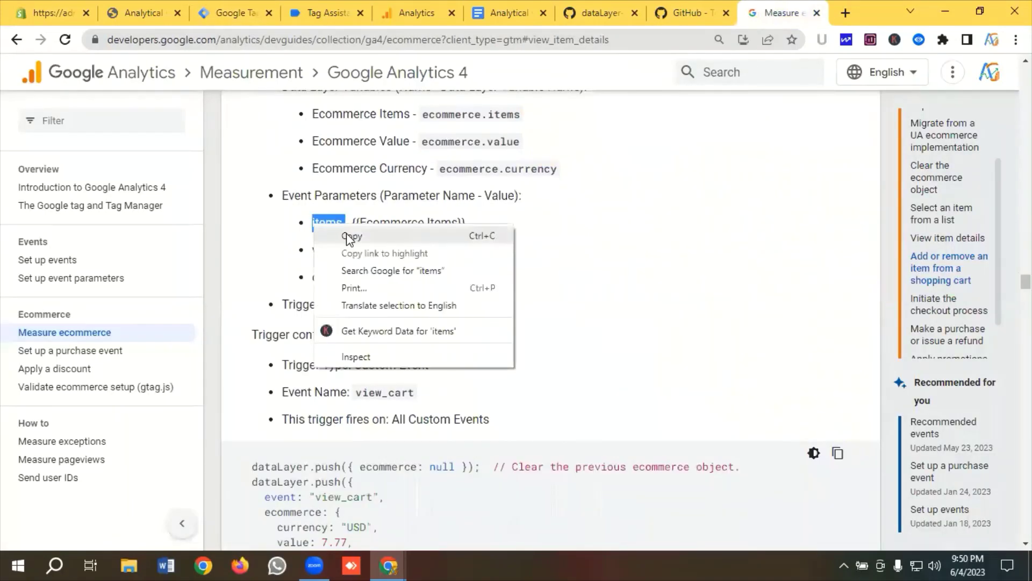
click(347, 233)
click(230, 7)
click(310, 300)
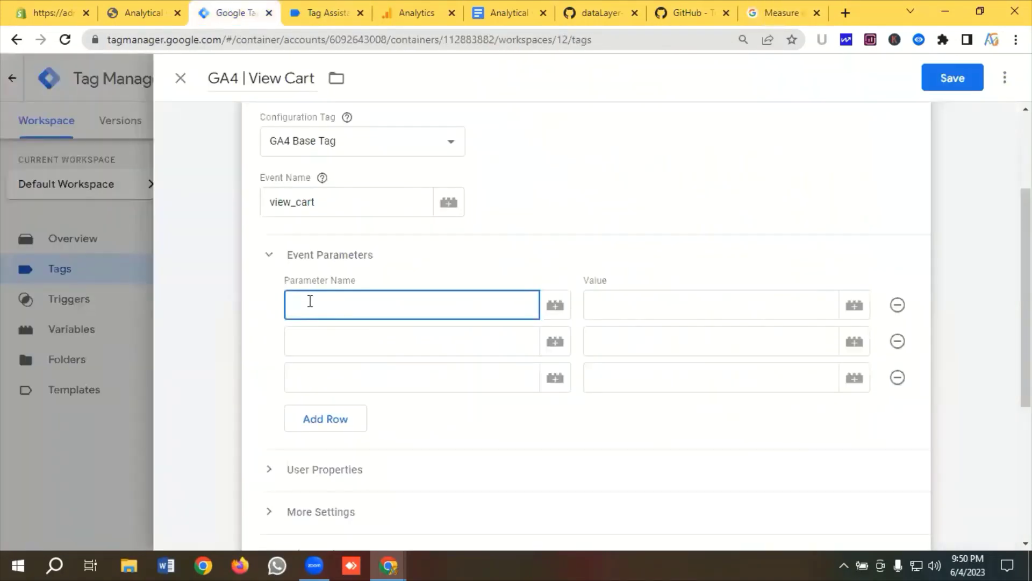
Copy the parameter name value from the guide into the second event parameter row.
click(328, 344)
click(784, 12)
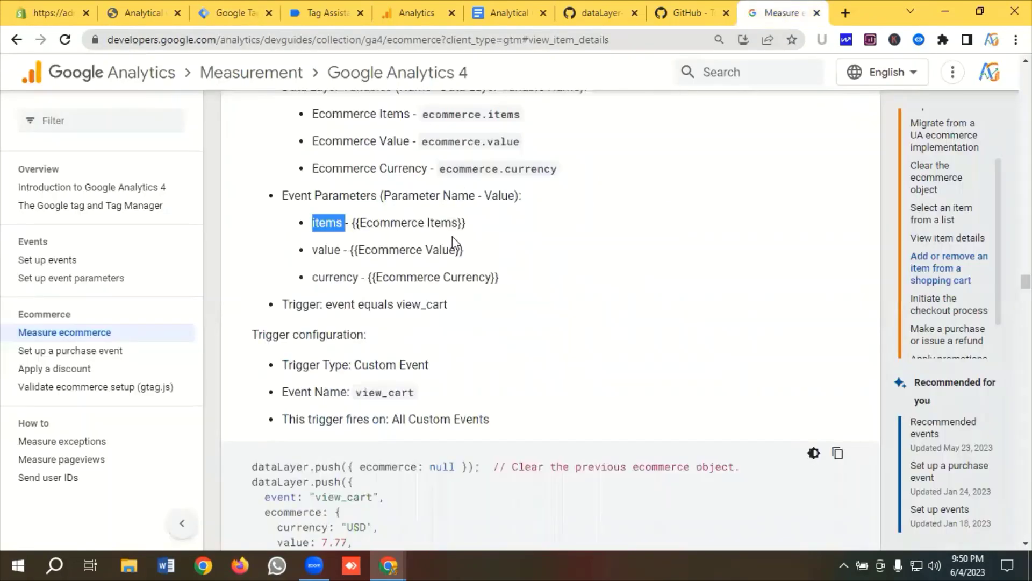
double_click(326, 250)
right_click(328, 250)
click(346, 261)
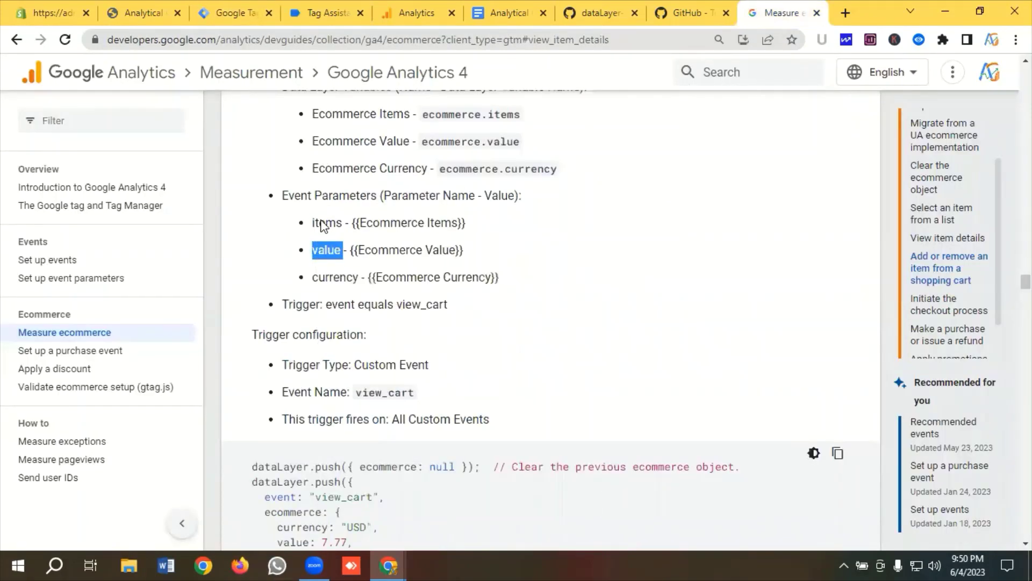
click(221, 10)
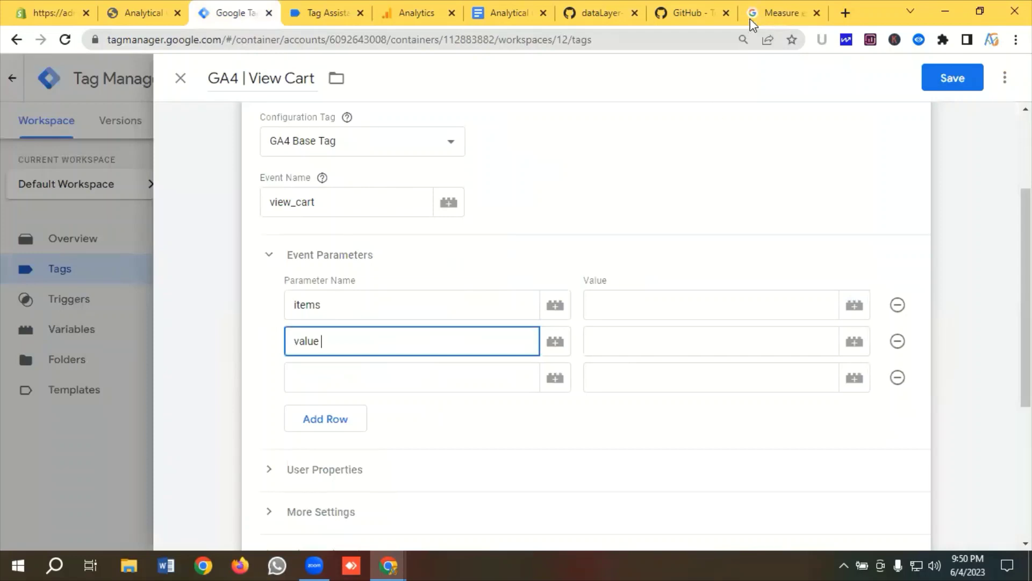
Copy the parameter name currency from the guide into the third event parameter row.
click(752, 21)
double_click(353, 278)
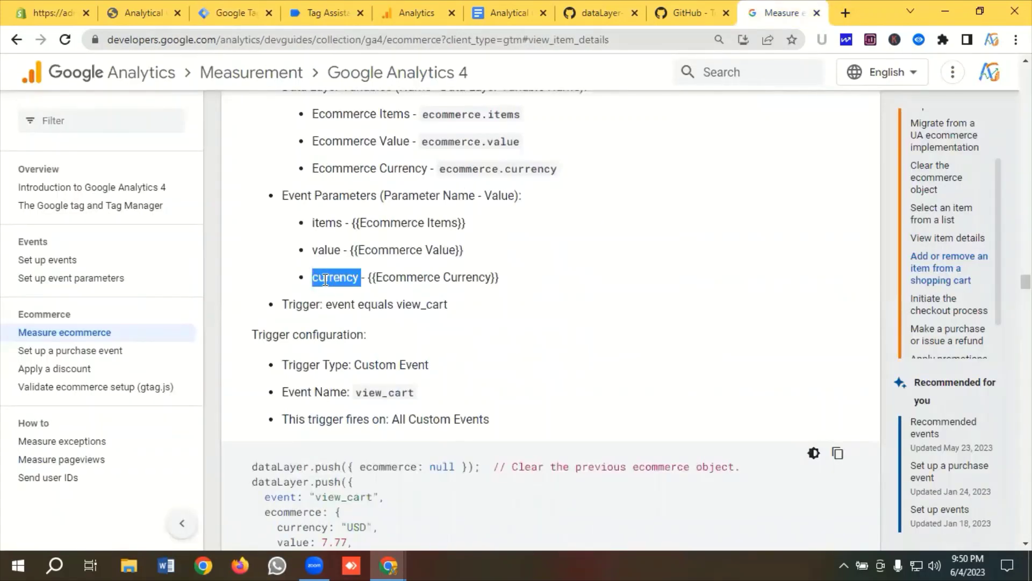
right_click(344, 279)
click(359, 293)
click(222, 11)
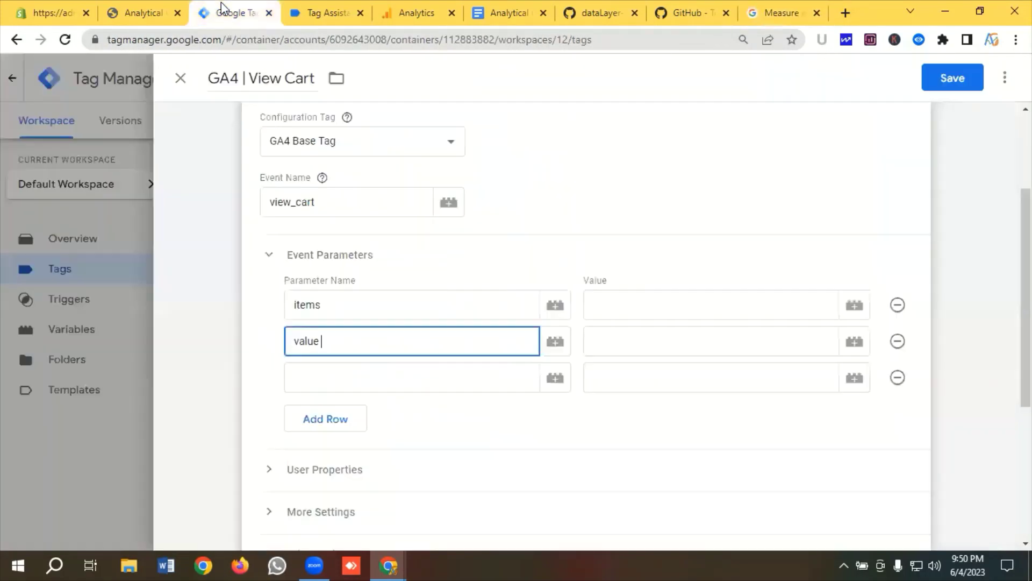
click(397, 372)
key(ctrl+v)
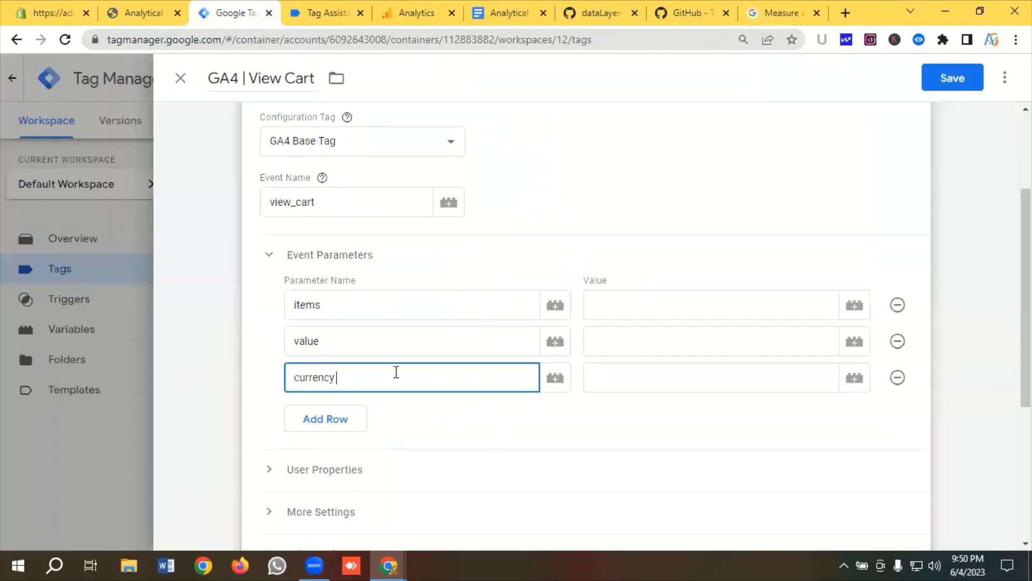
Assign the variables Ecommerce Items, Ecommerce Value and Ecommerce Currency to the items, value and currency parameters respectively.
click(624, 312)
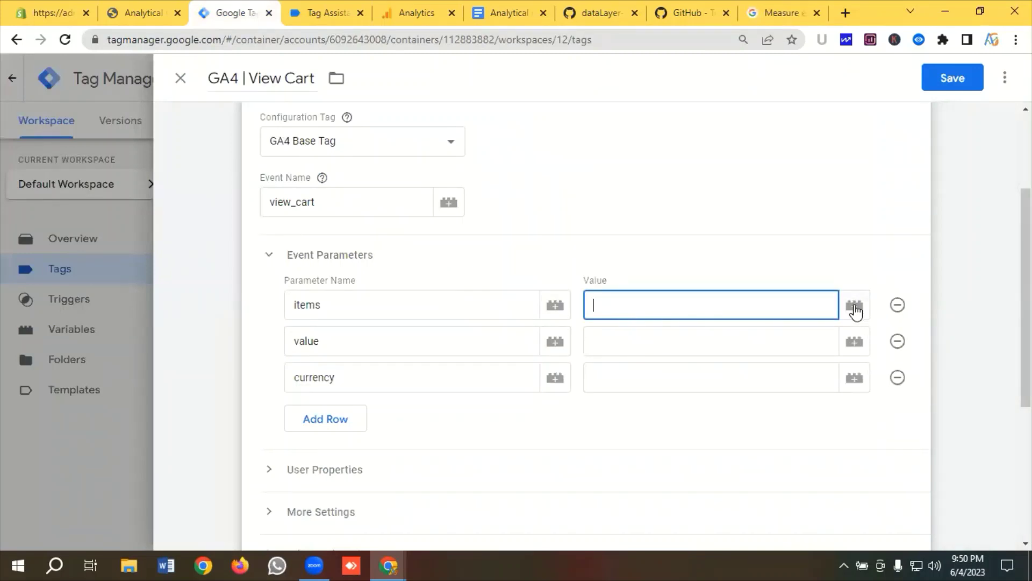
click(854, 306)
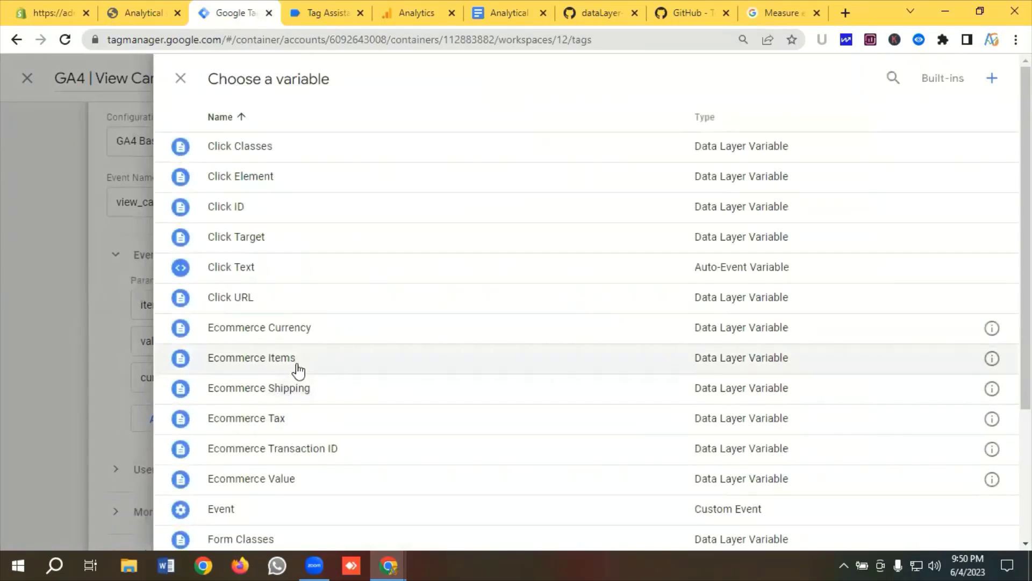
click(298, 359)
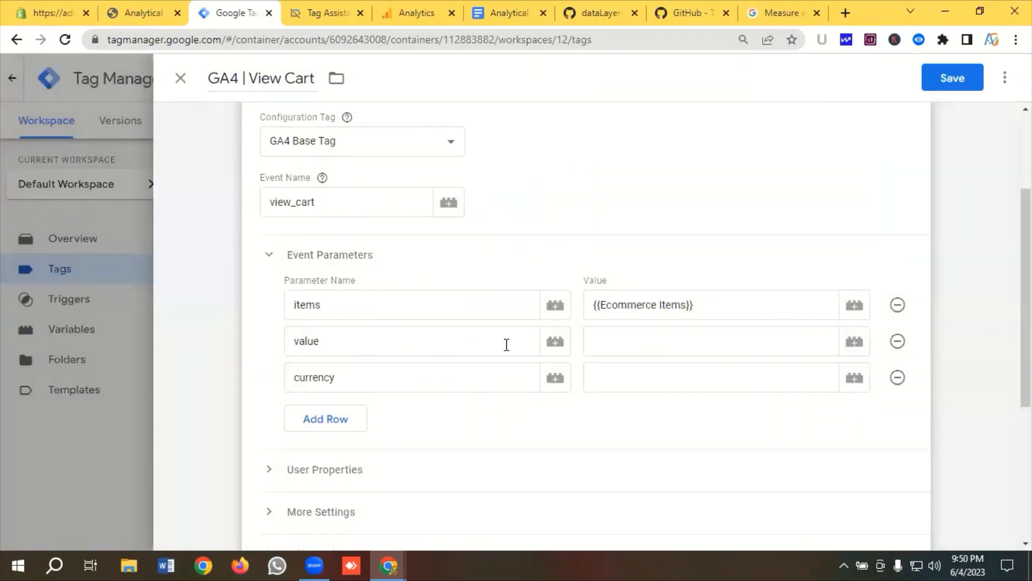
click(624, 346)
click(854, 340)
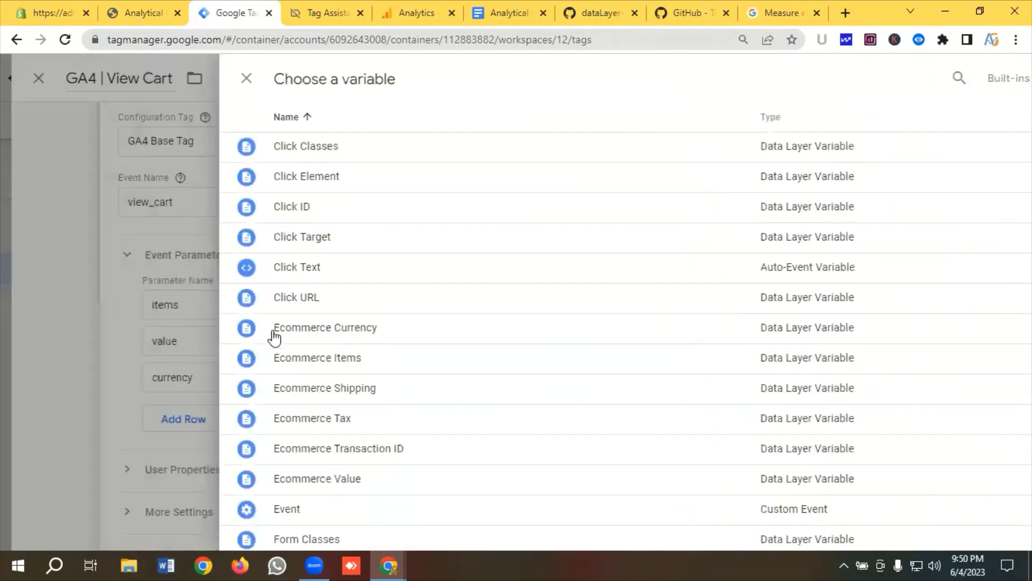
scroll(301, 333, down, 1)
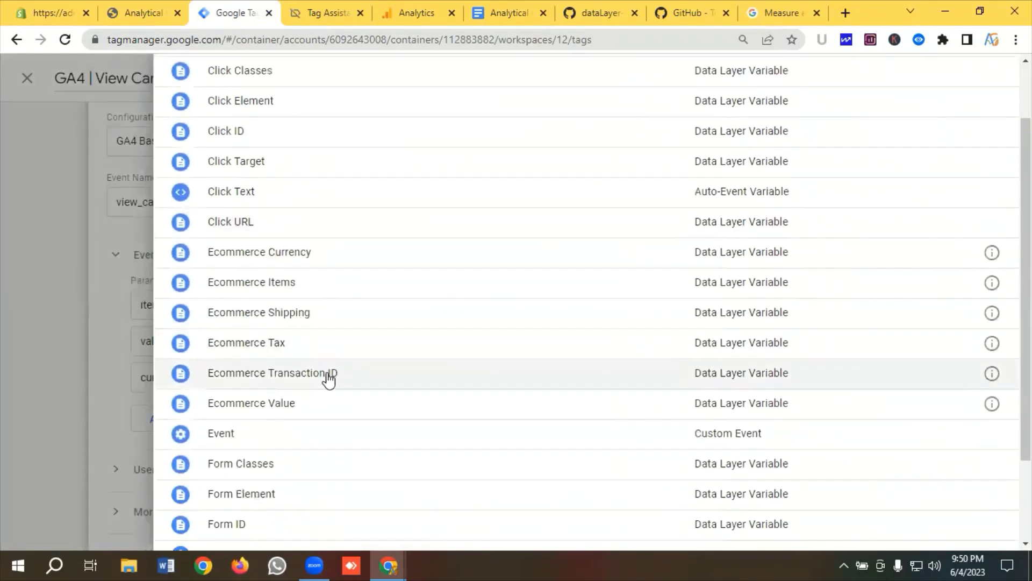
click(276, 401)
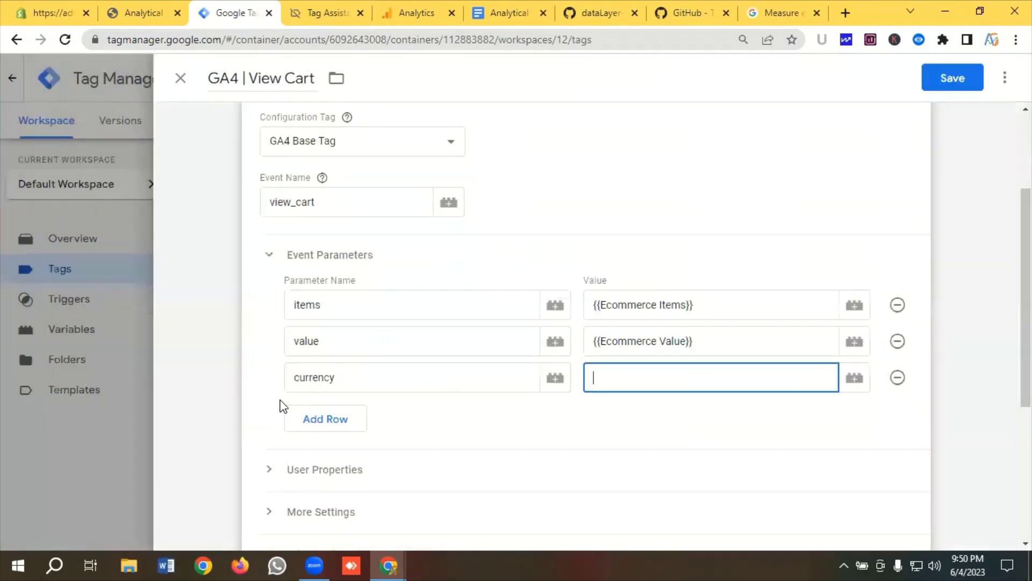
click(854, 377)
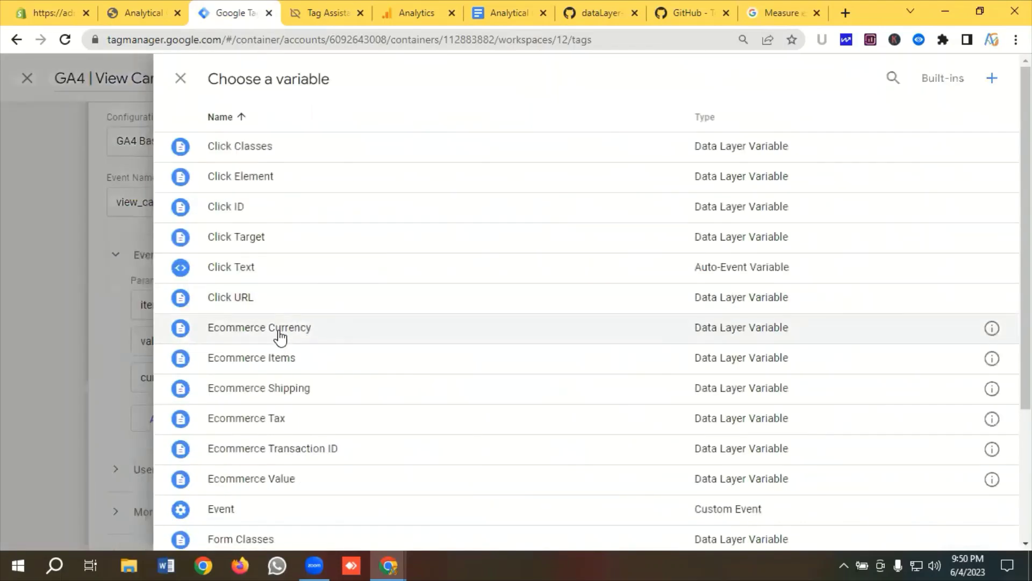
click(409, 328)
Set View Cart Trigger as the View Cart tag's firing trigger and save the tag.
scroll(403, 314, down, 5)
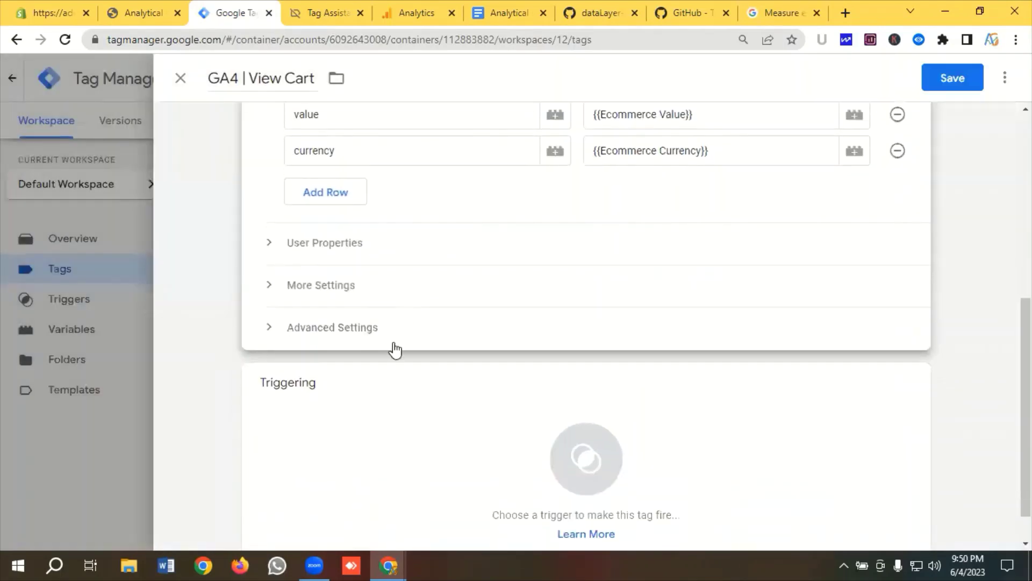
click(389, 373)
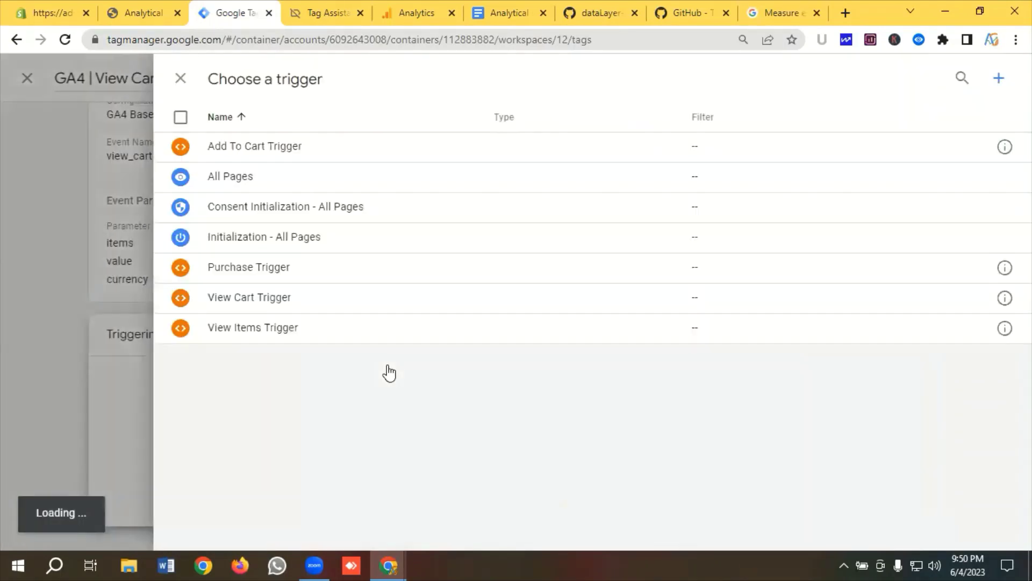
click(269, 301)
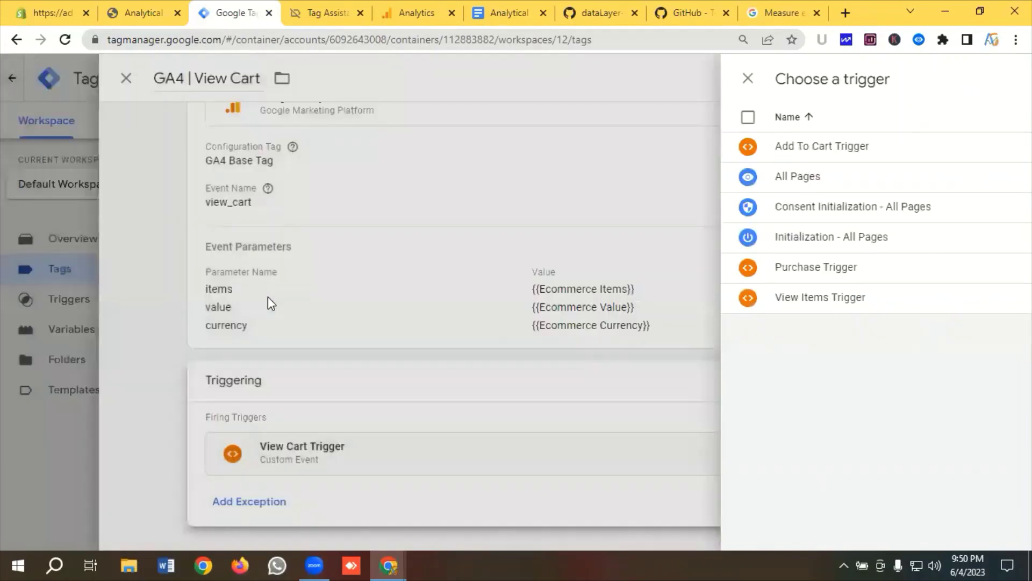
click(947, 81)
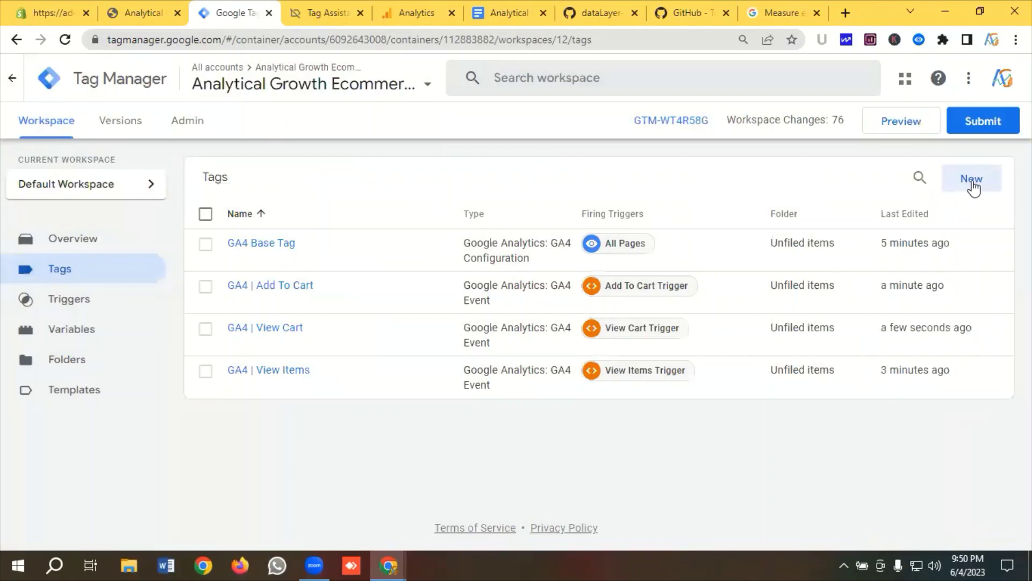
Create a new tag and name it "GA4 | Purchase".
click(972, 183)
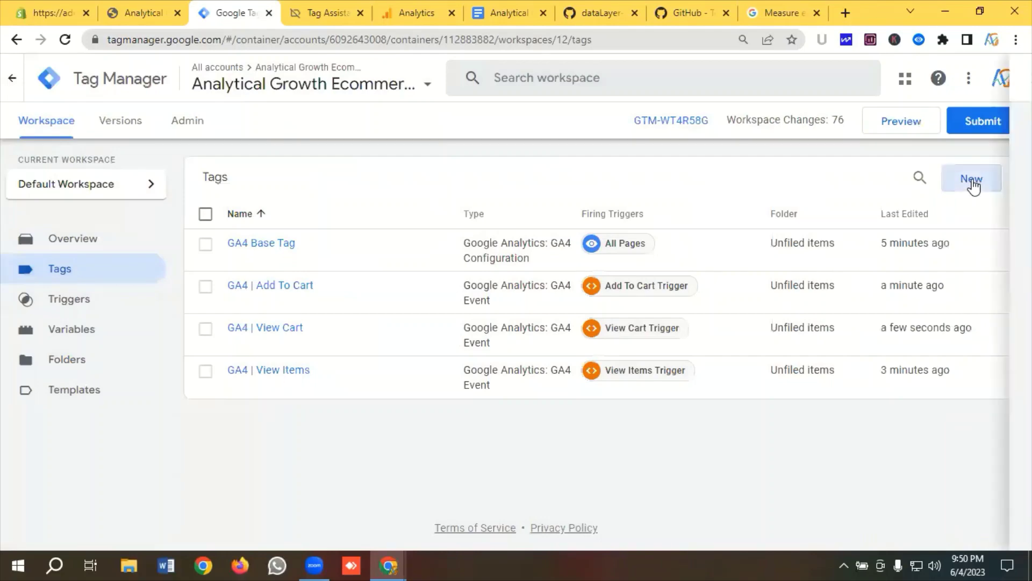
click(260, 78)
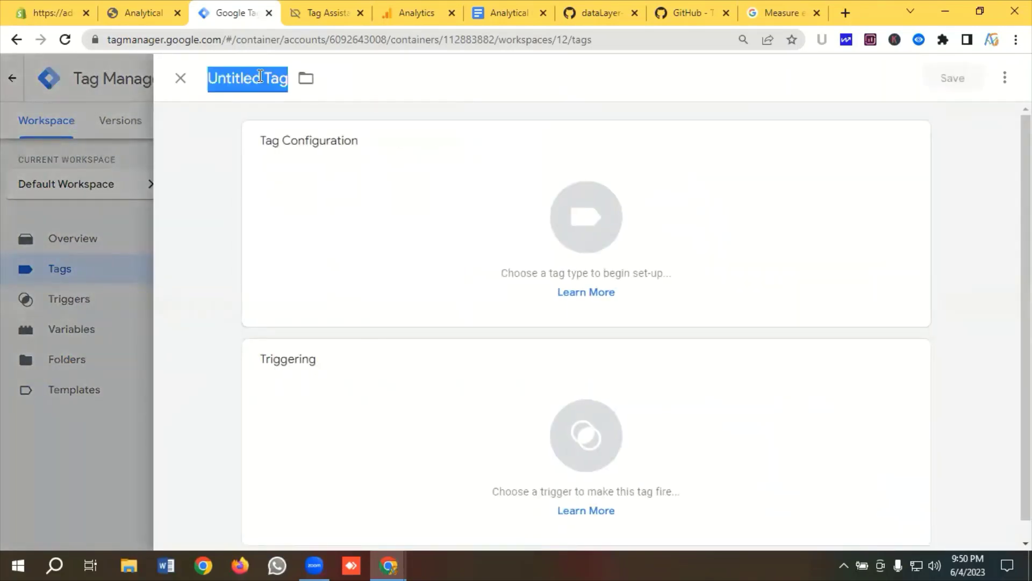
key(BackSpace)
text(GA4)
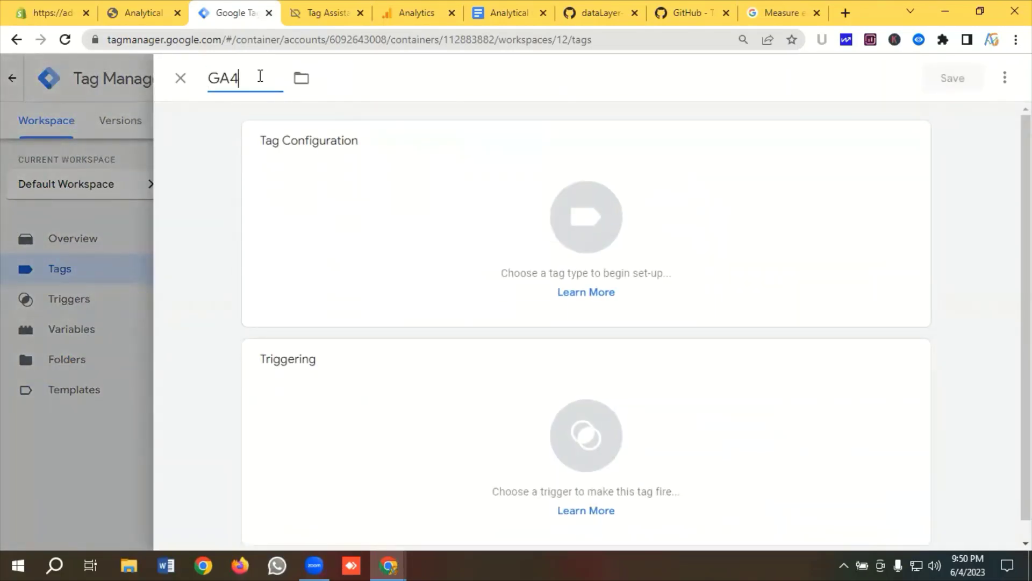
text( | Purchase)
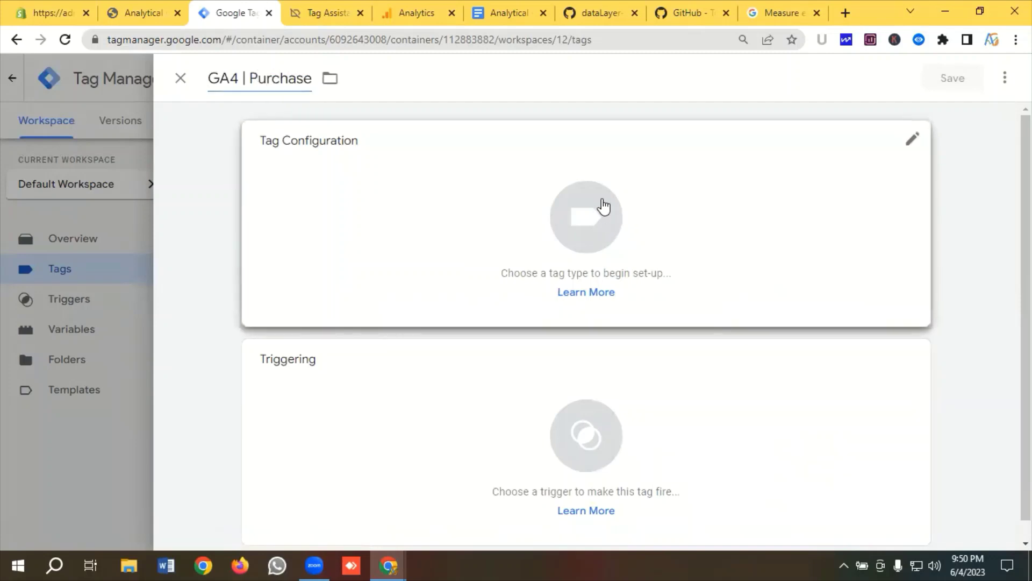
Set the Purchase tag's type to Google Analytics: GA4 Event with GA4 Base Tag as its configuration tag.
click(603, 206)
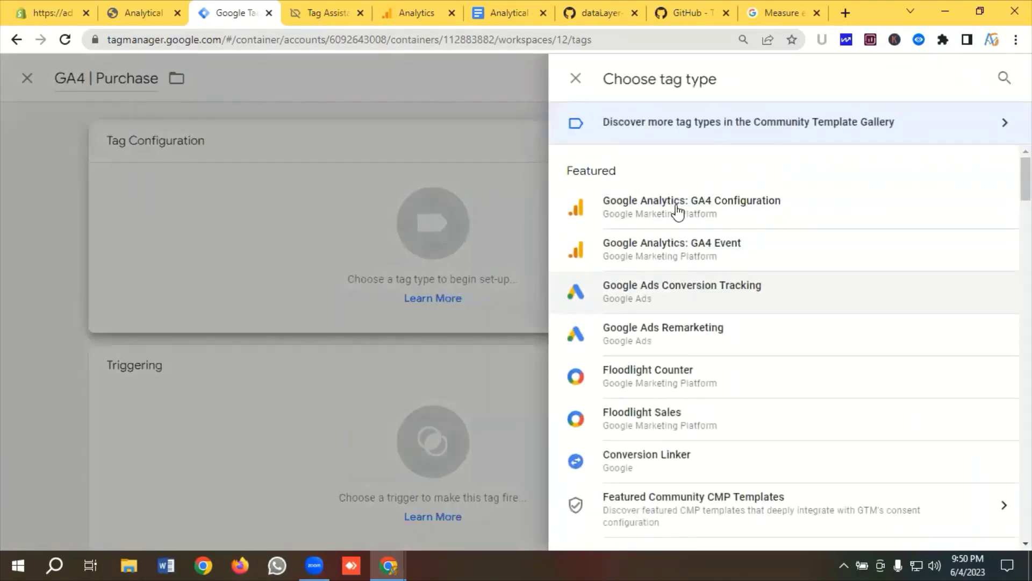
click(651, 252)
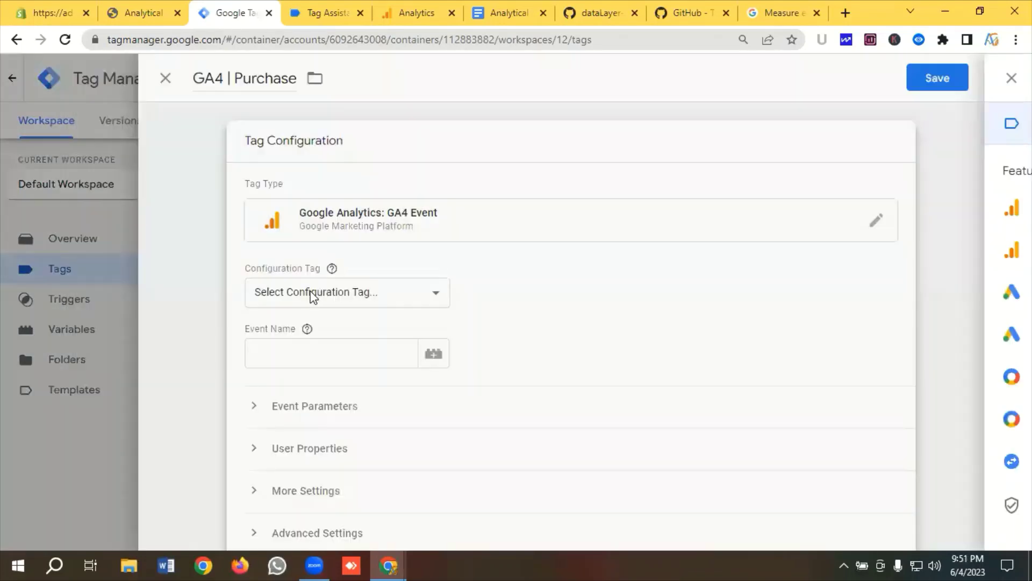
click(346, 296)
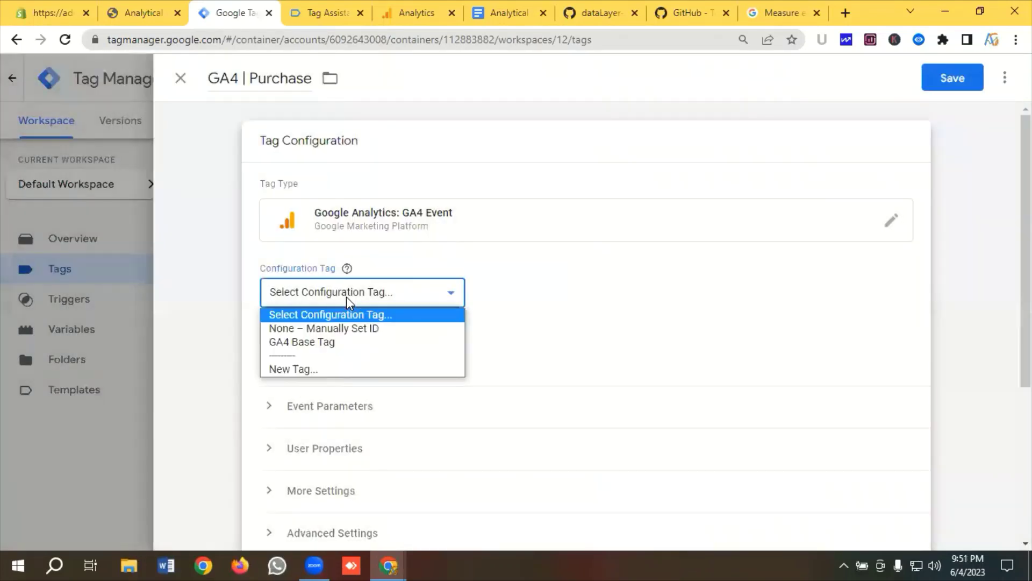
click(327, 342)
scroll(357, 314, down, 1)
Find the purchase event's tag configuration in the Google Analytics 4 ecommerce guide for the Purchase tag's event name.
click(312, 277)
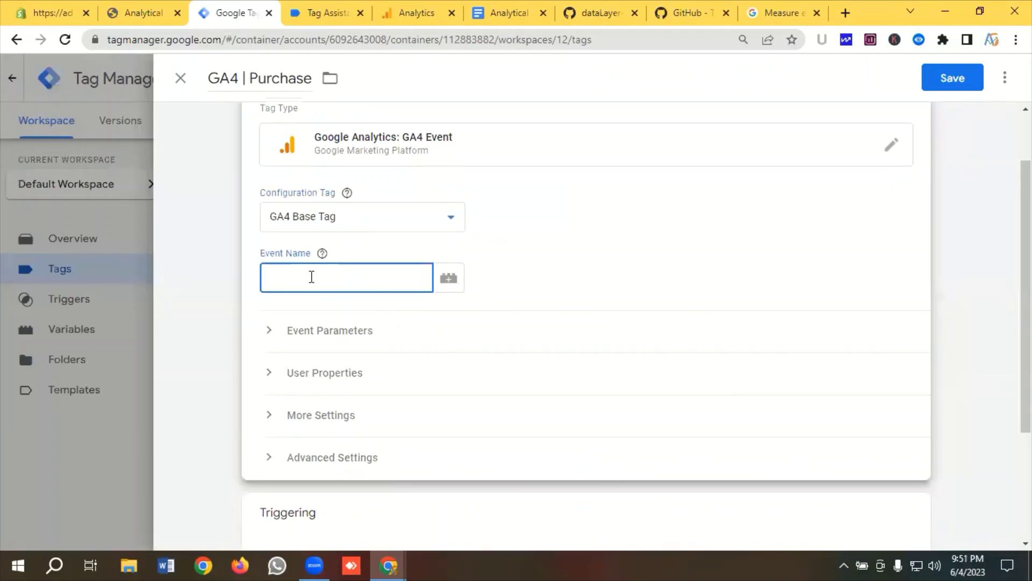
click(788, 12)
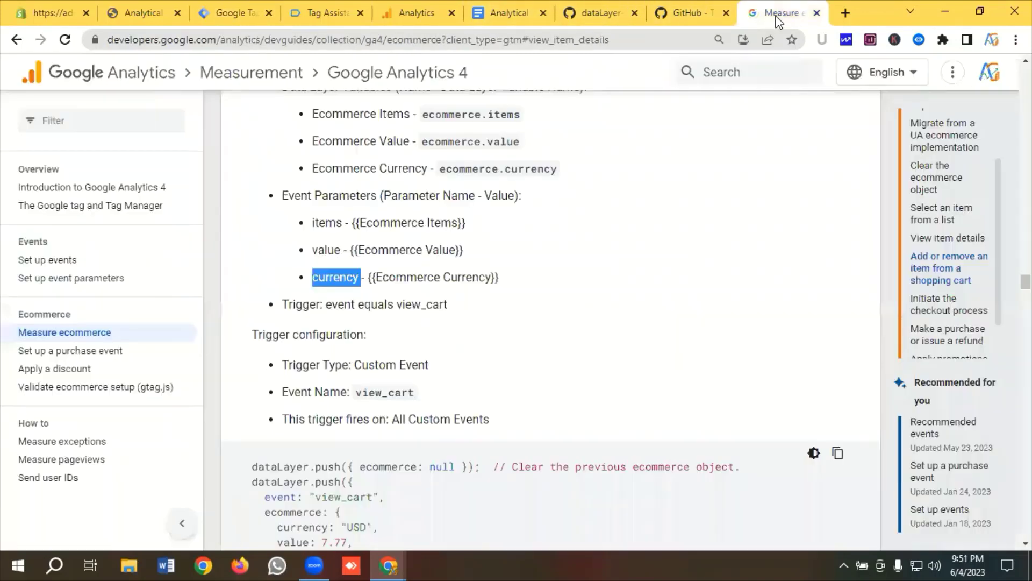
scroll(945, 281, down, 1)
click(938, 286)
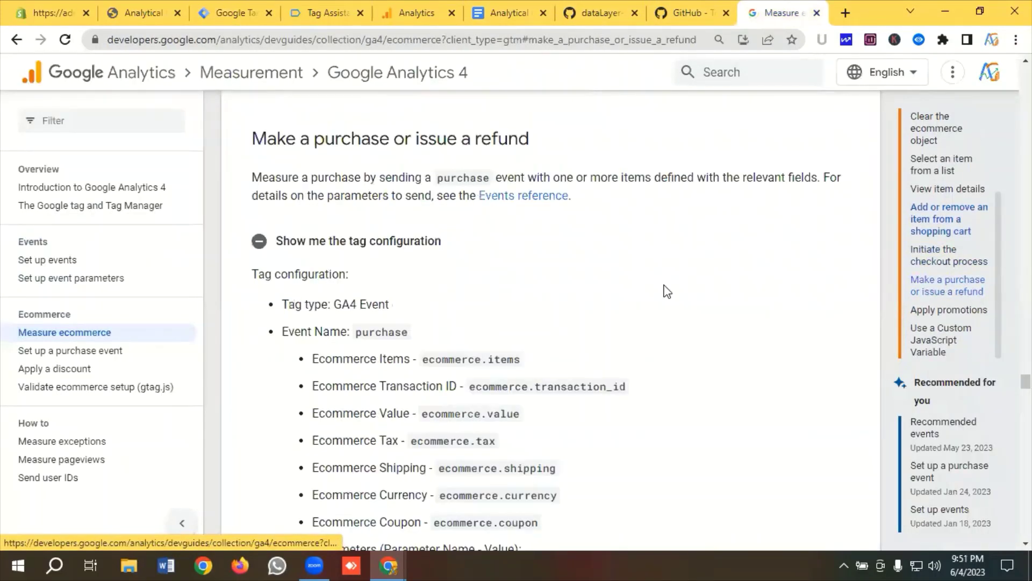
Copy the event name purchase from the ecommerce guide into the Purchase tag's event name in Google Tag Manager.
double_click(371, 332)
right_click(372, 332)
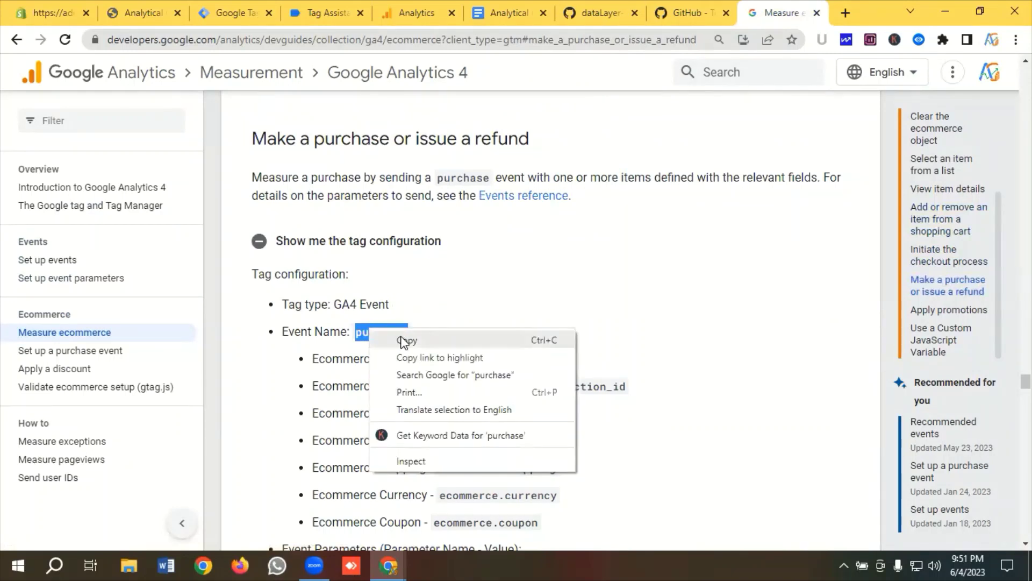
click(387, 340)
click(229, 13)
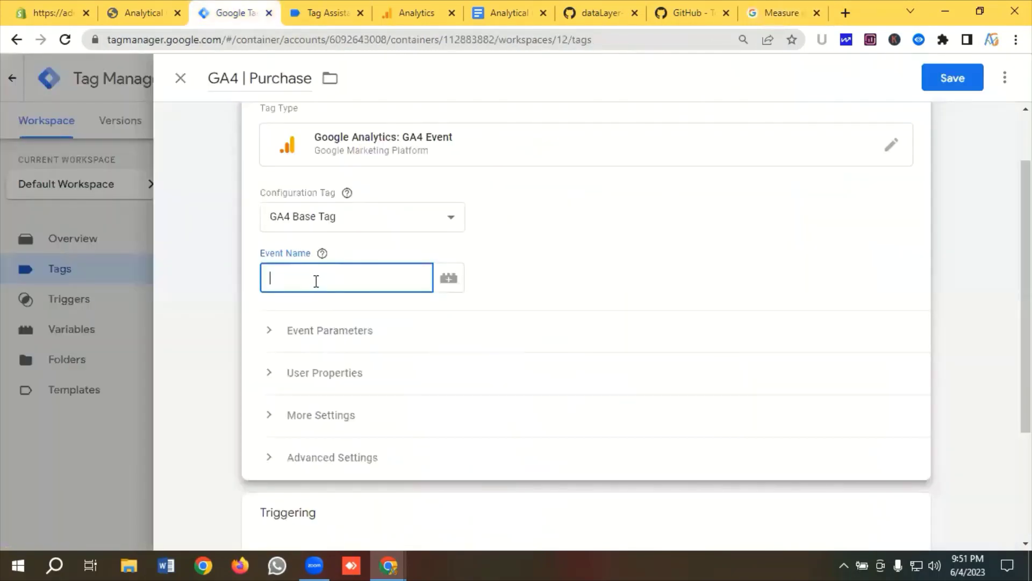
key(ctrl+v)
Expand the Purchase tag's event parameters and add six empty parameter rows.
scroll(371, 268, down, 2)
click(339, 260)
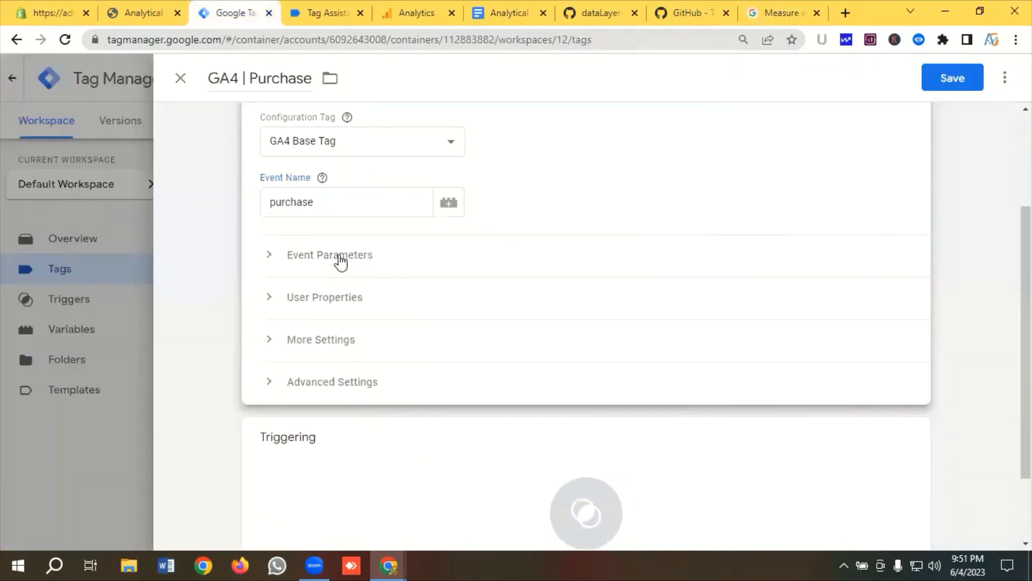
scroll(357, 260, down, 1)
click(344, 241)
click(360, 304)
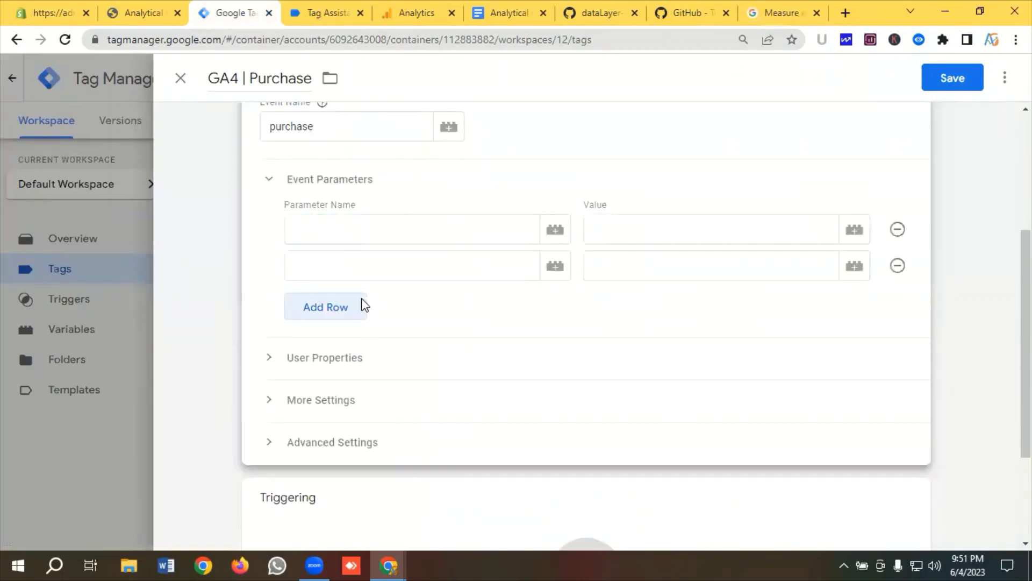
click(345, 317)
click(326, 347)
click(334, 380)
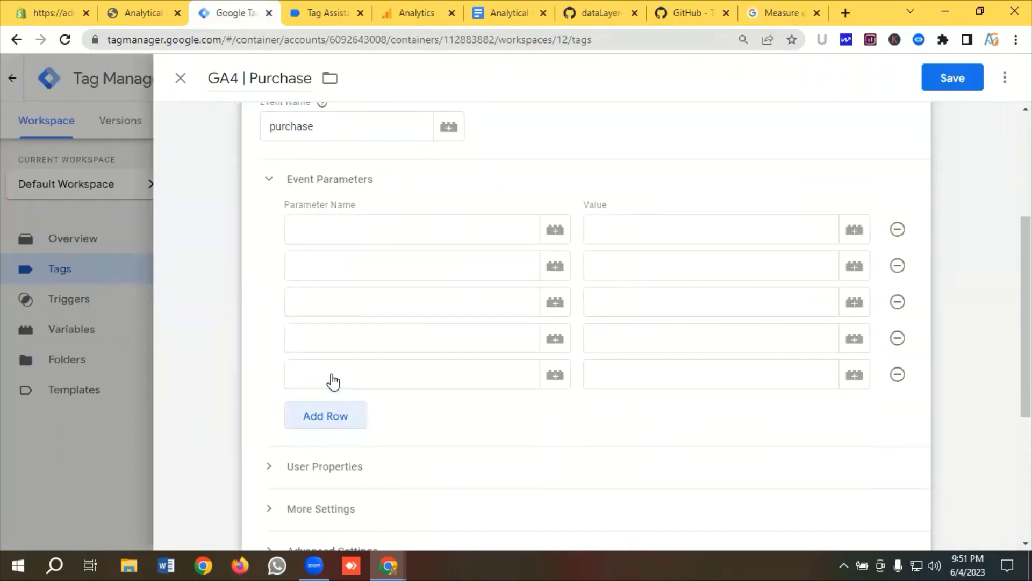
Copy the parameter name items from the ecommerce guide's purchase event parameters into the Purchase tag's first parameter row.
click(781, 12)
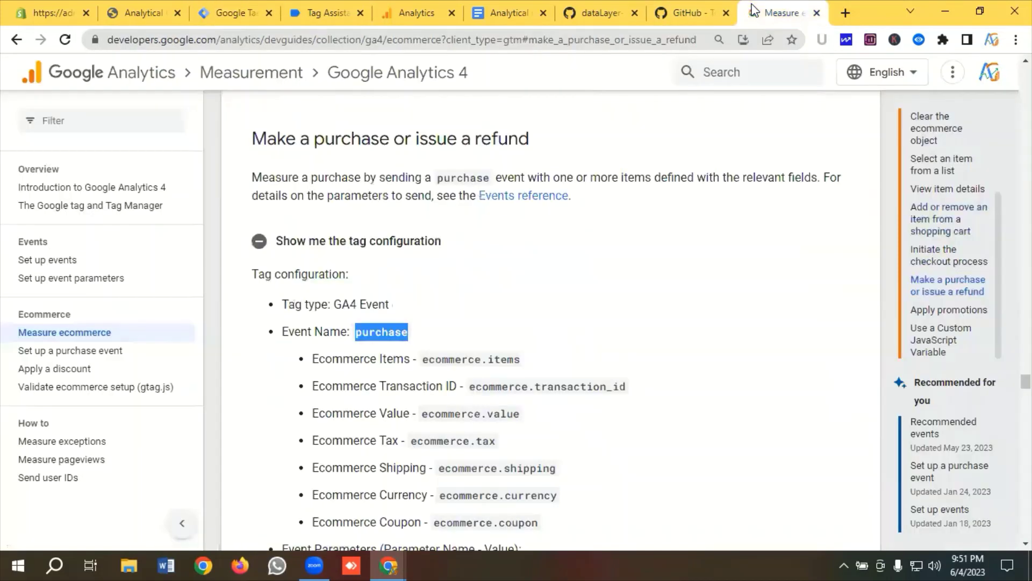
scroll(444, 244, down, 7)
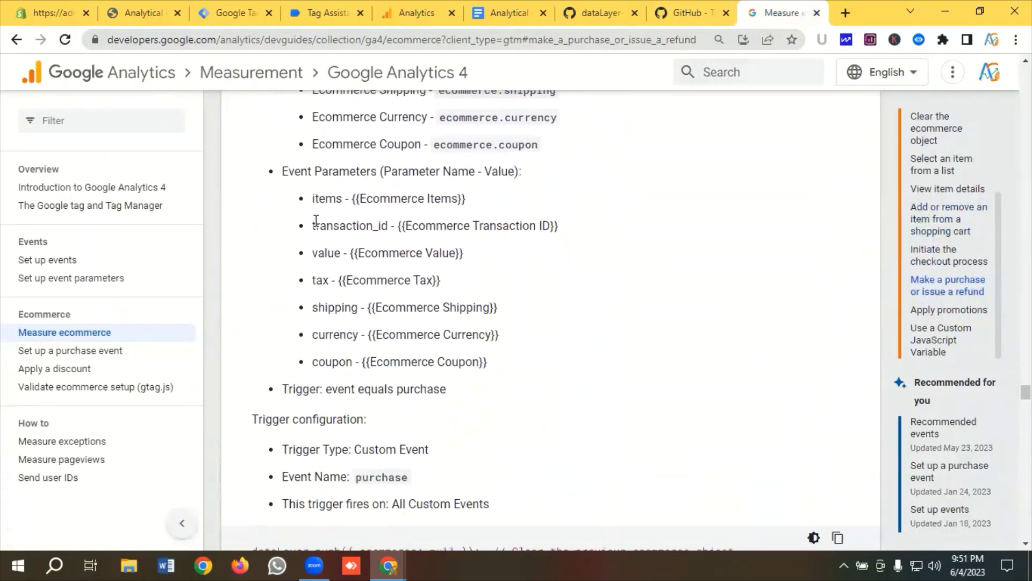
double_click(327, 197)
right_click(325, 197)
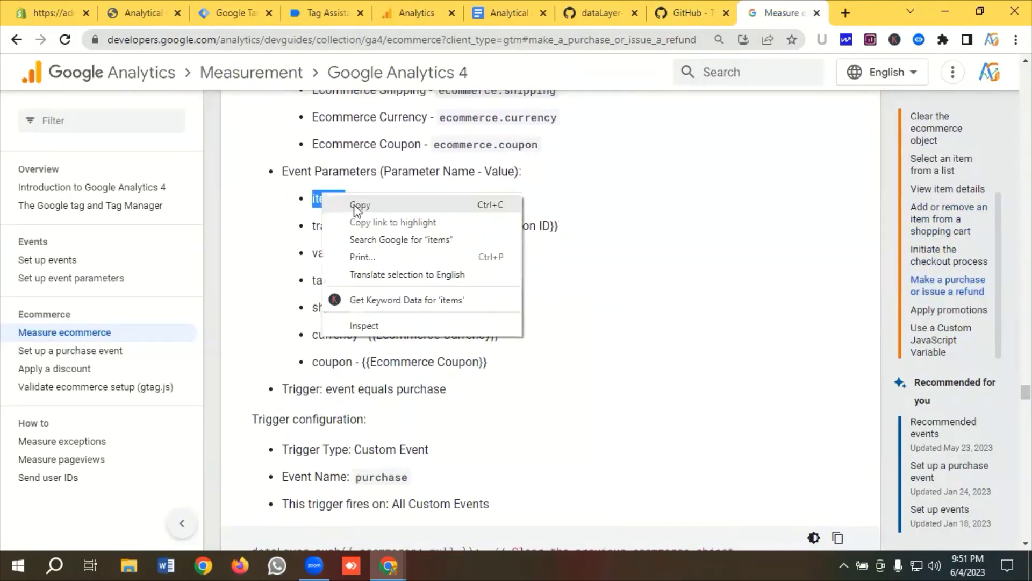
click(355, 206)
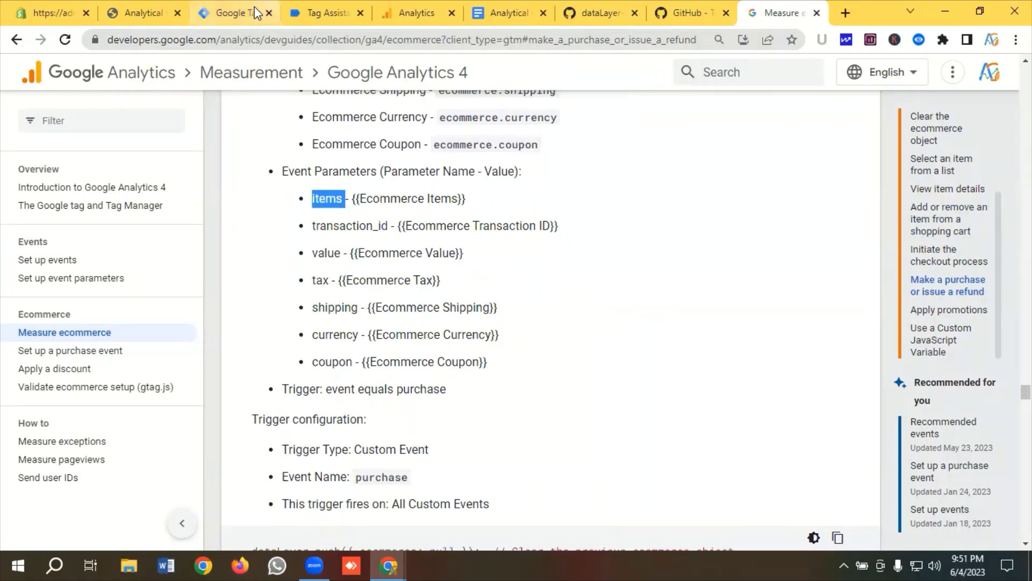
click(239, 13)
click(324, 224)
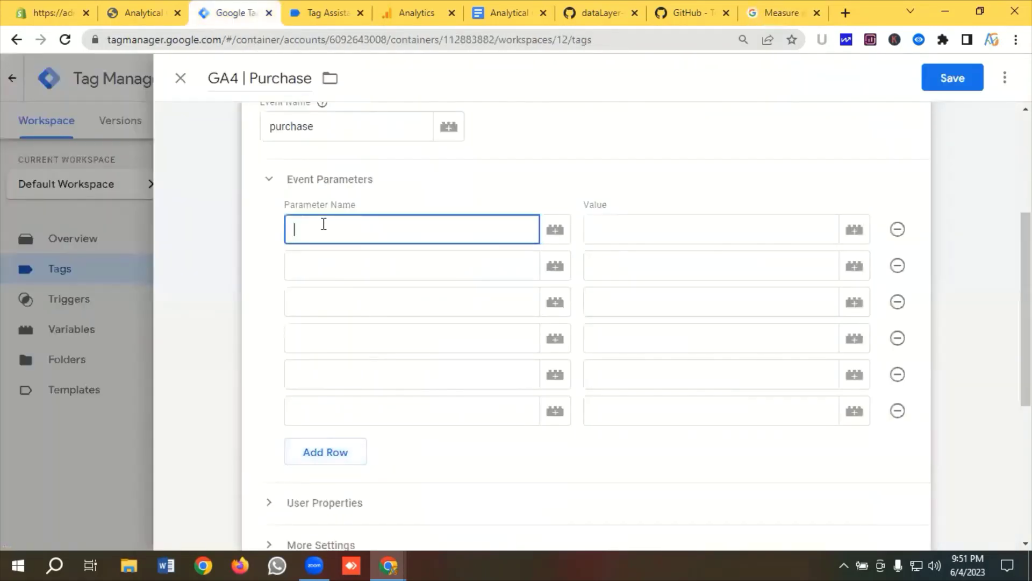
key(ctrl+v)
click(596, 143)
Copy the parameter name transaction_id from the ecommerce guide into the Purchase tag's second parameter row.
click(417, 274)
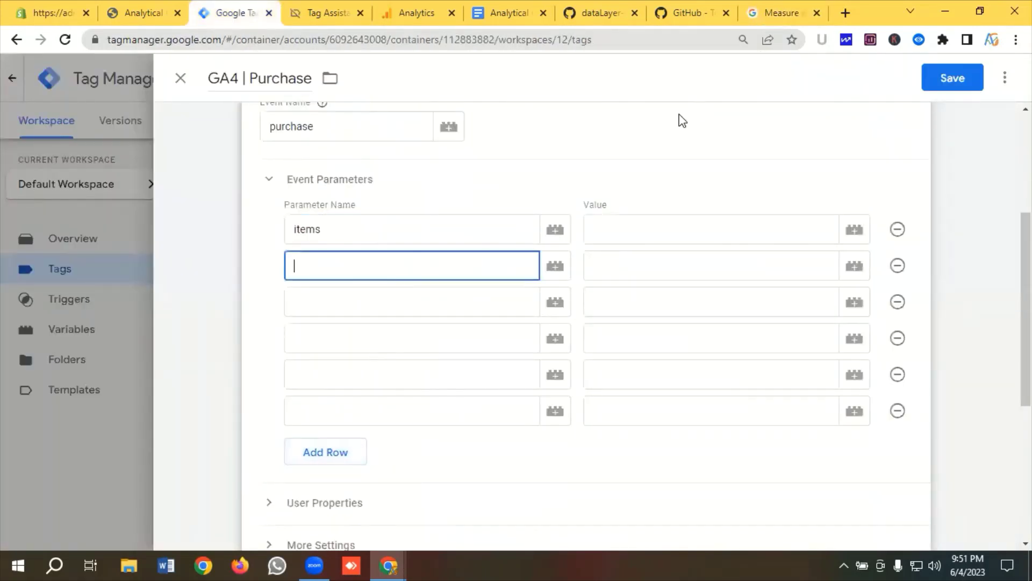
click(780, 13)
double_click(343, 223)
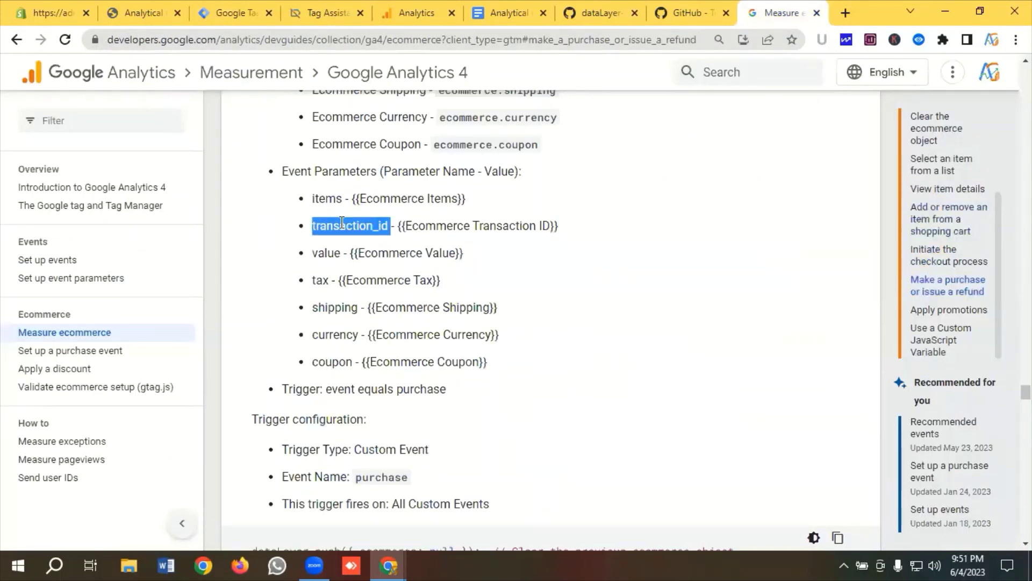
right_click(364, 225)
click(375, 233)
click(243, 16)
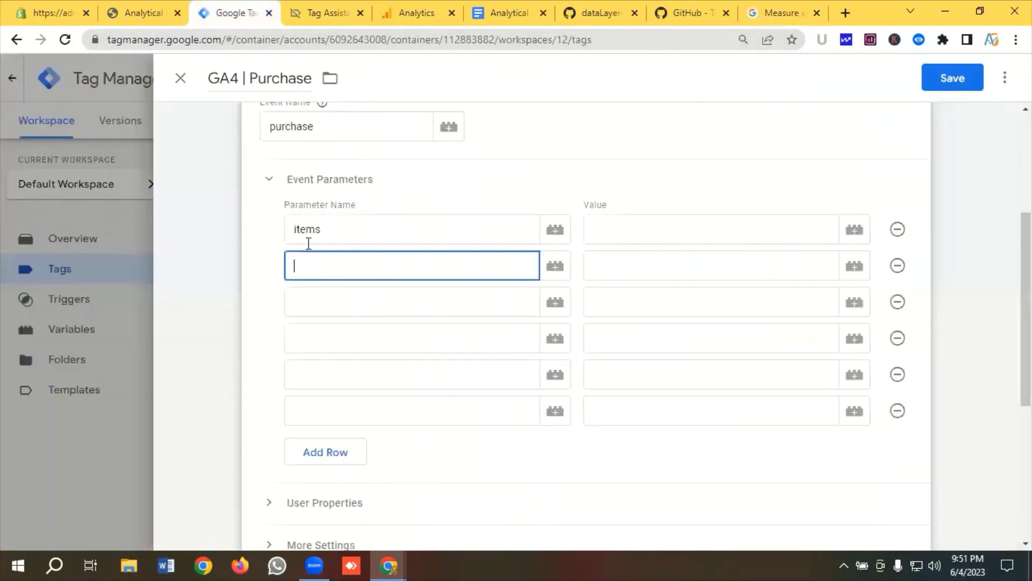
key(ctrl+v)
Copy the parameter name value from the ecommerce guide into the Purchase tag's third parameter row.
click(326, 292)
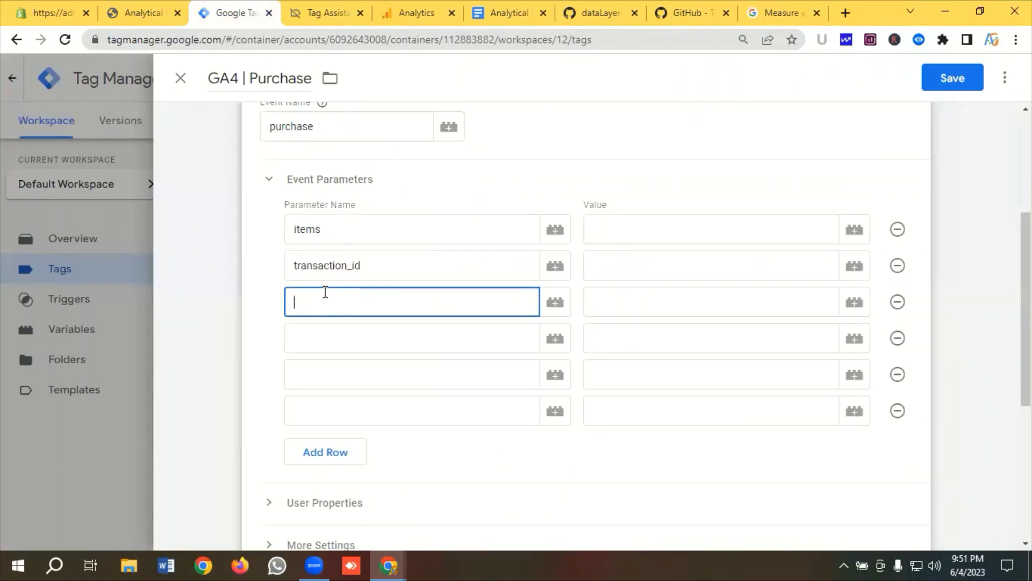
click(754, 17)
double_click(326, 254)
right_click(326, 254)
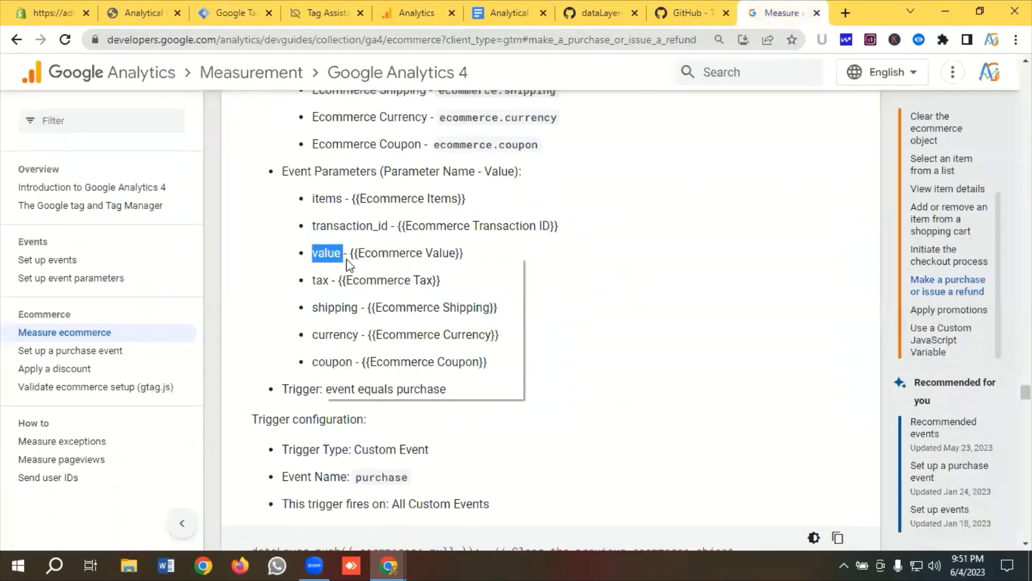
click(365, 267)
click(241, 4)
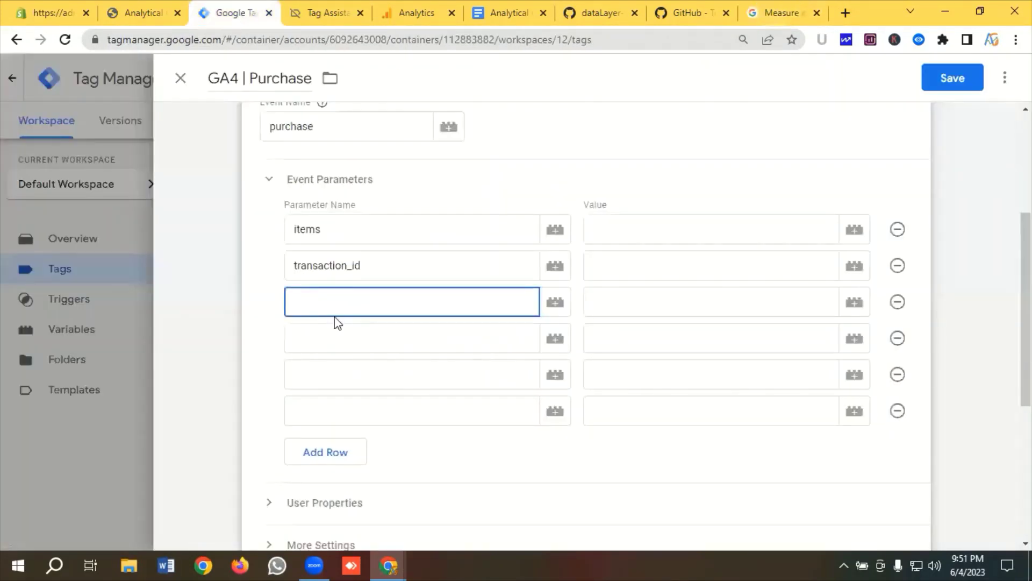
Copy the parameter name tax from the ecommerce guide into the Purchase tag's fourth parameter row.
click(334, 337)
click(778, 13)
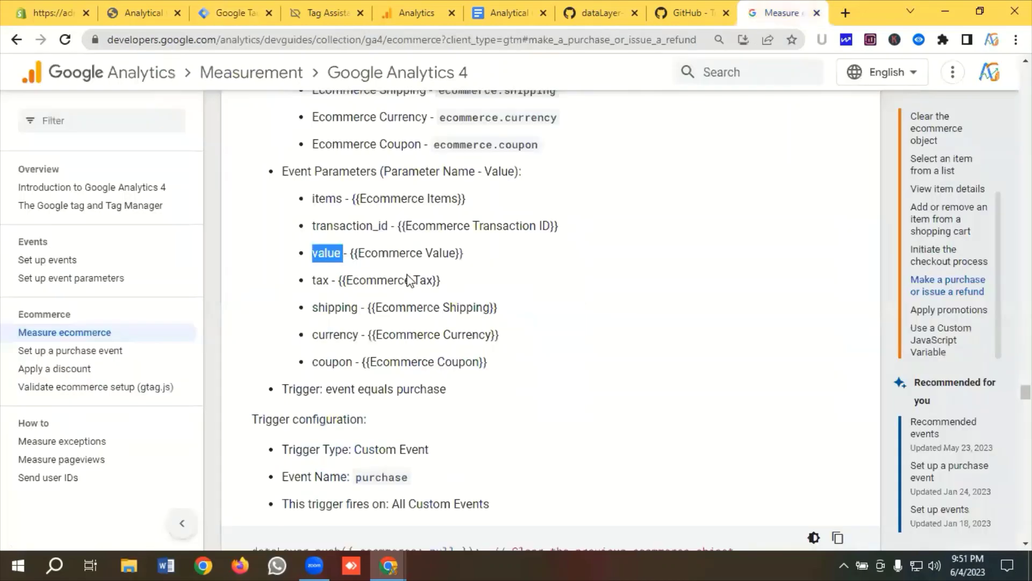
double_click(321, 280)
right_click(321, 280)
click(355, 292)
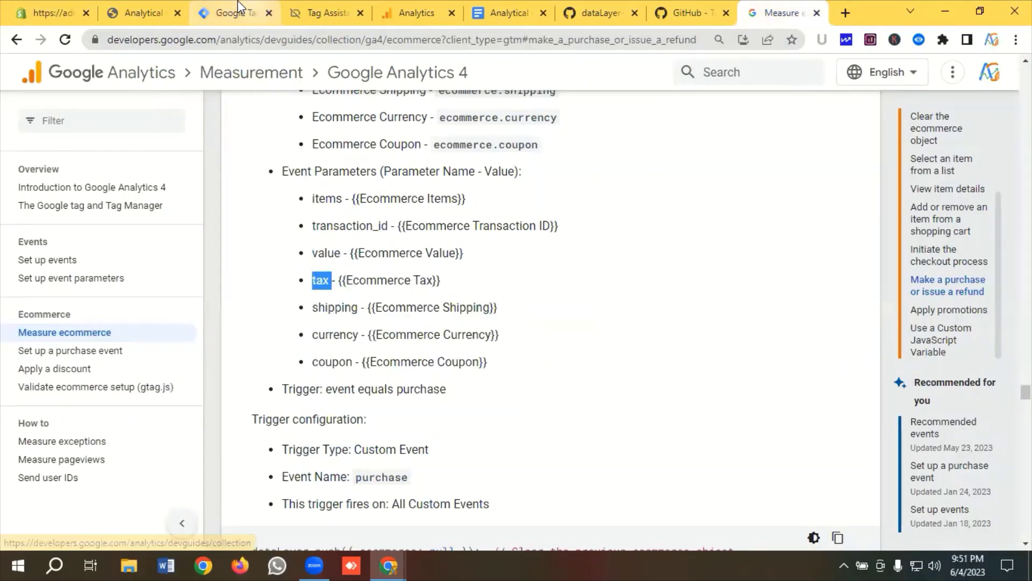
click(240, 4)
Copy the parameter name shipping from the ecommerce guide into the Purchase tag's fifth parameter row.
click(353, 361)
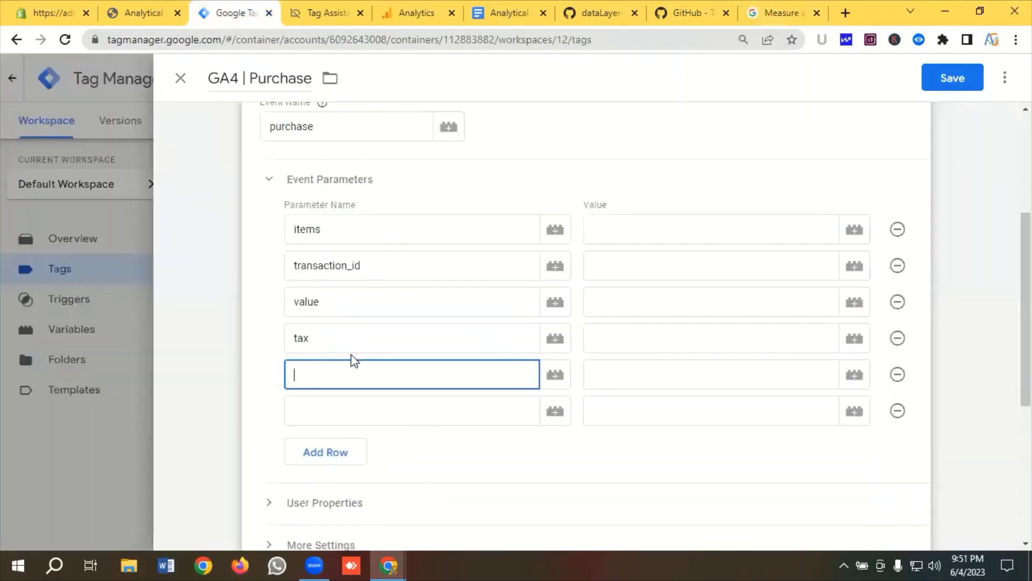
click(782, 7)
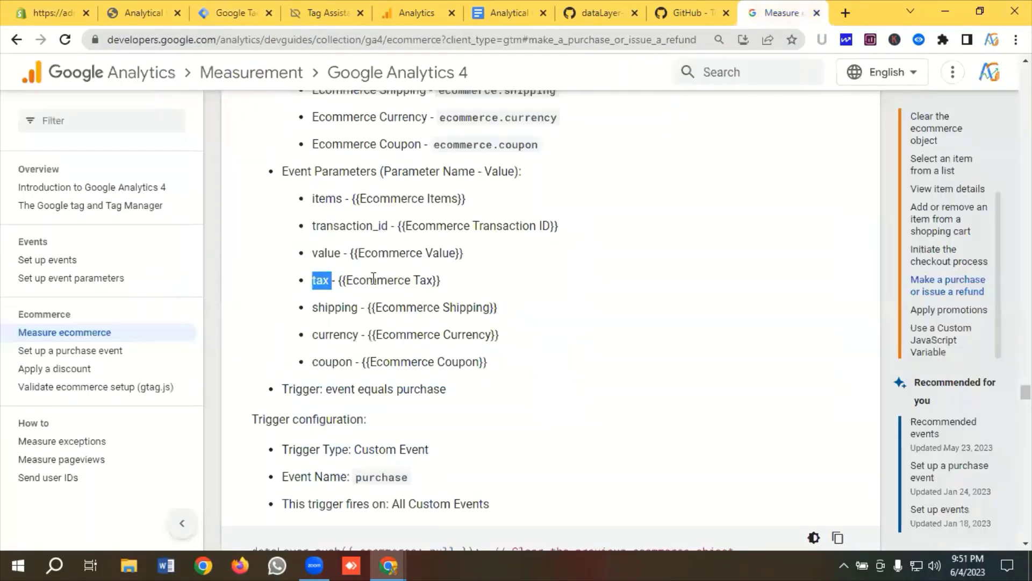
double_click(321, 305)
right_click(340, 312)
click(362, 323)
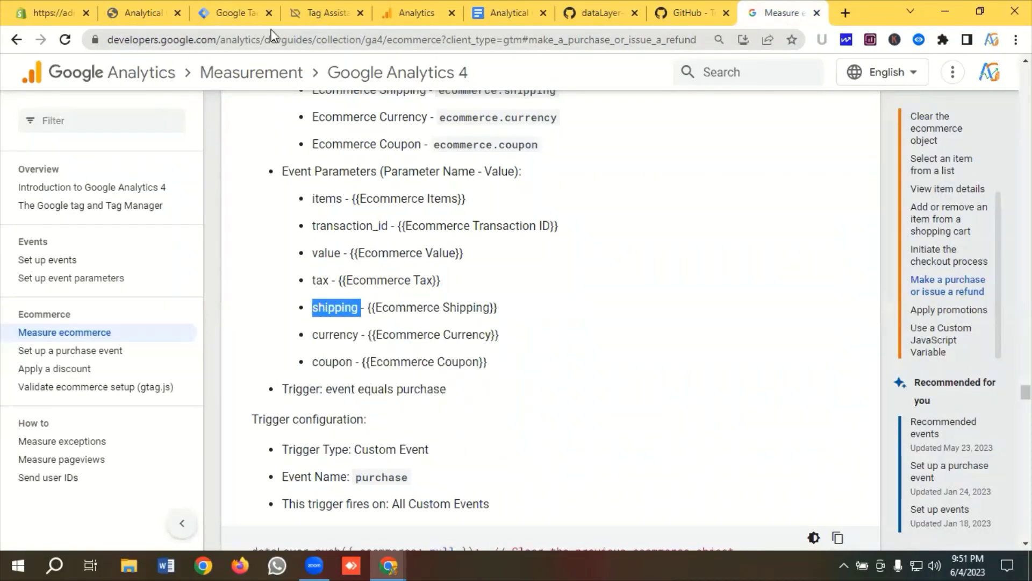
click(231, 13)
Copy the parameter name currency from the ecommerce guide into the Purchase tag's sixth parameter row.
click(325, 410)
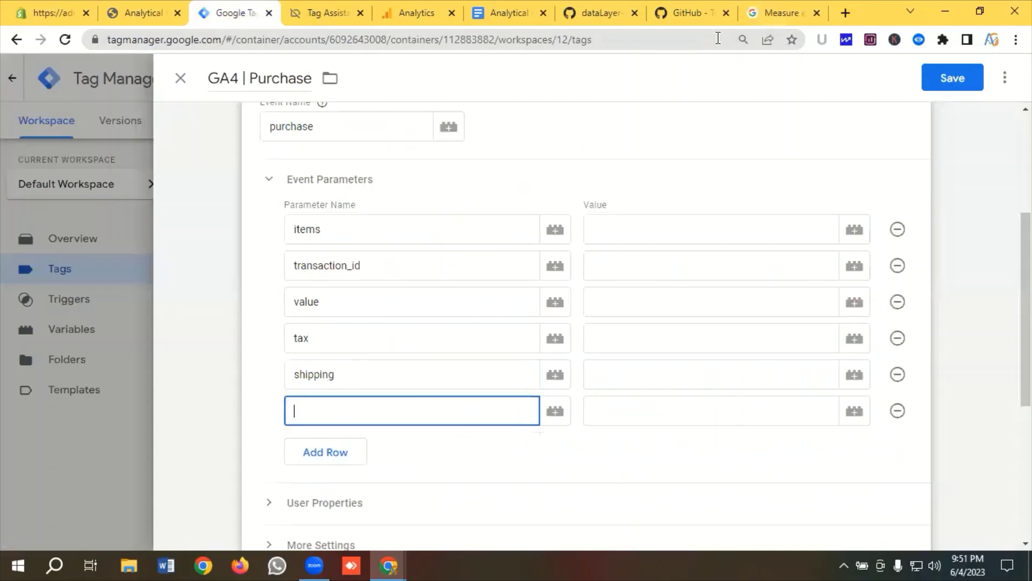
click(779, 11)
double_click(321, 335)
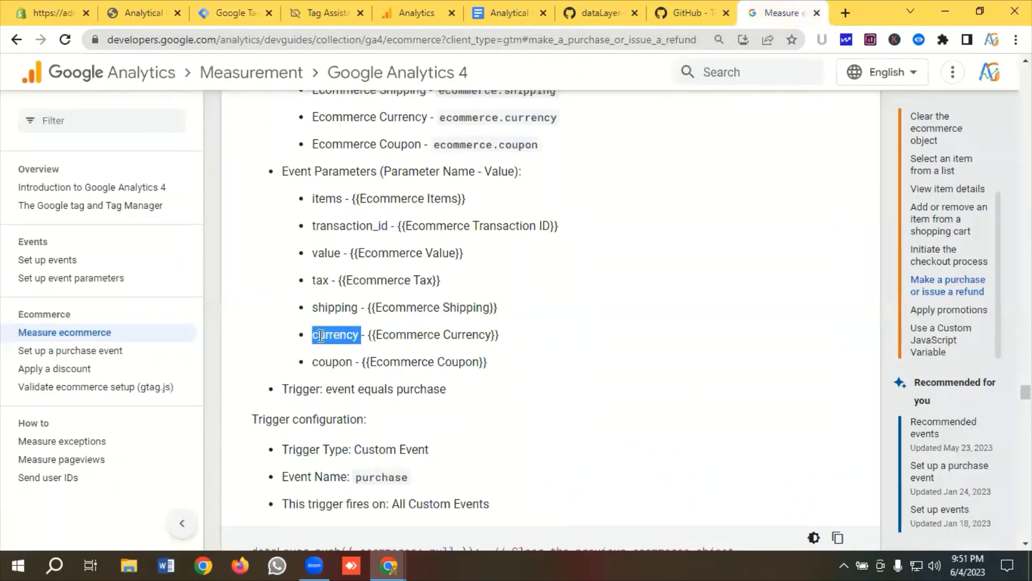
right_click(338, 336)
click(366, 344)
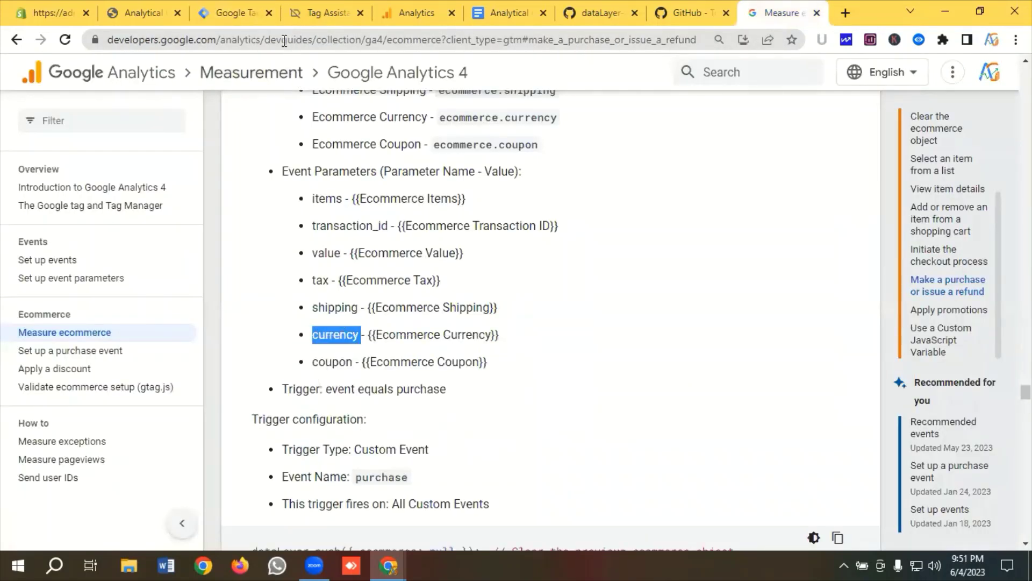
click(231, 13)
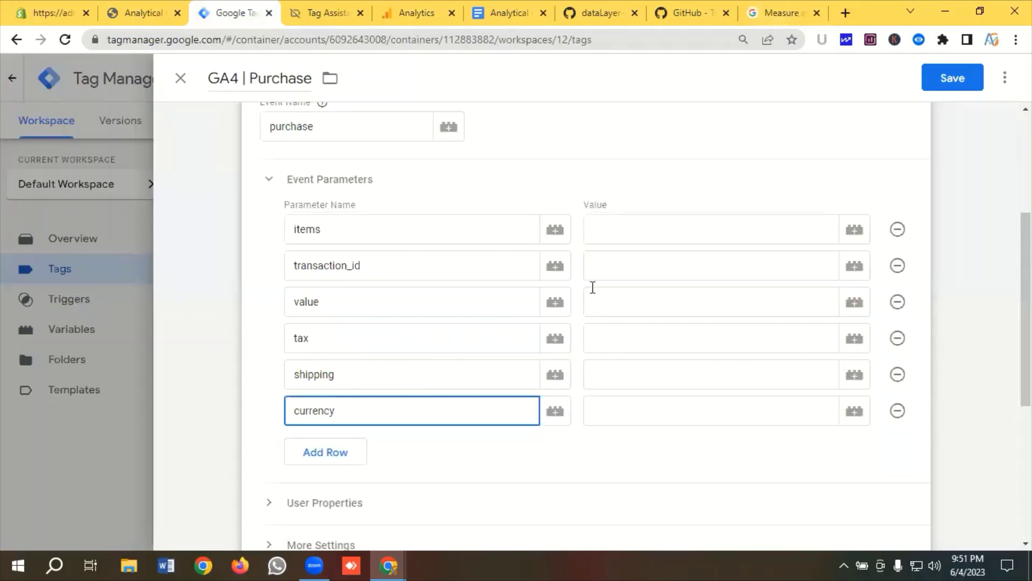
Assign the Ecommerce Items variable to the items parameter and Ecommerce Transaction ID to the transaction_id parameter.
click(650, 234)
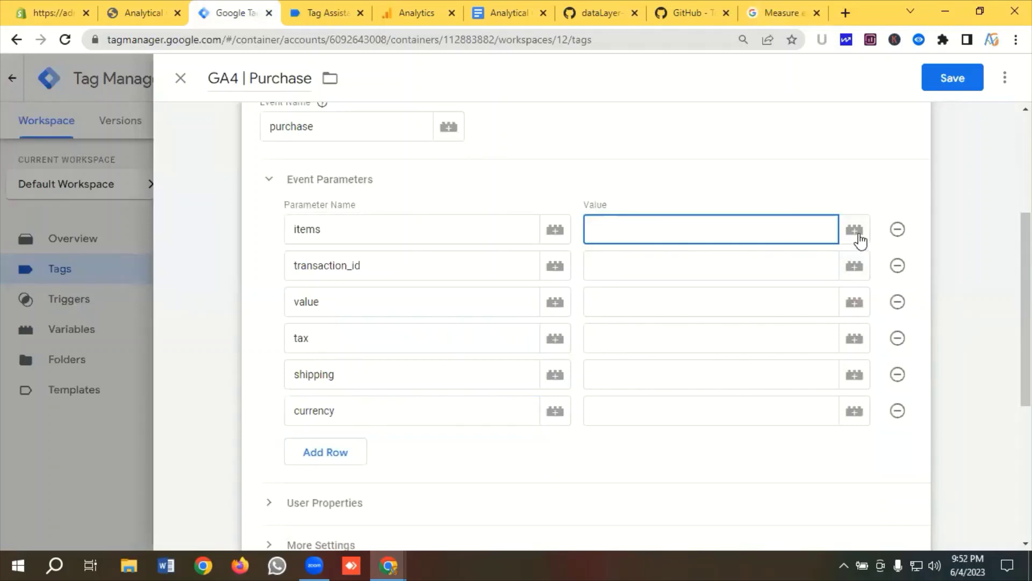
click(859, 234)
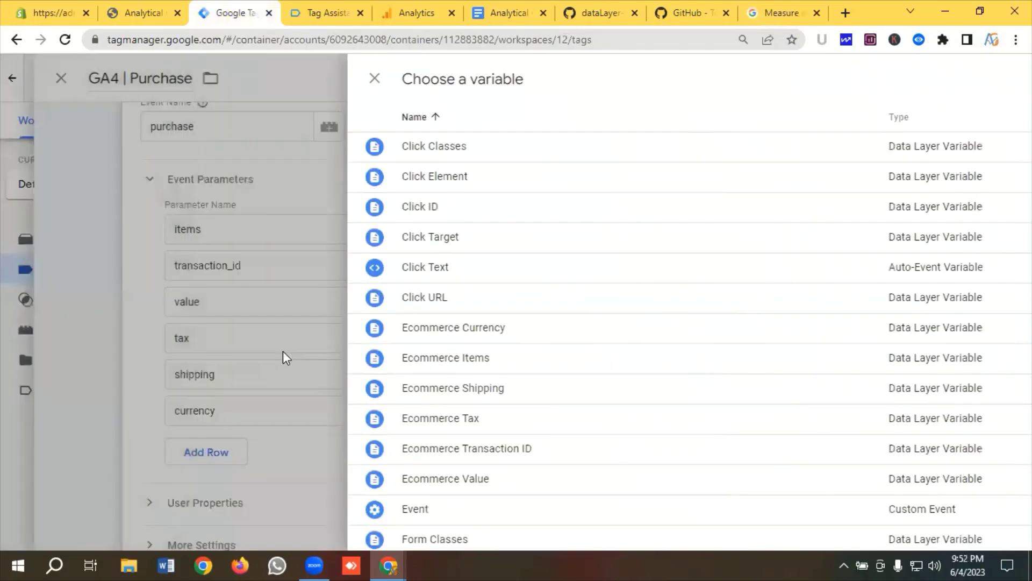
click(445, 357)
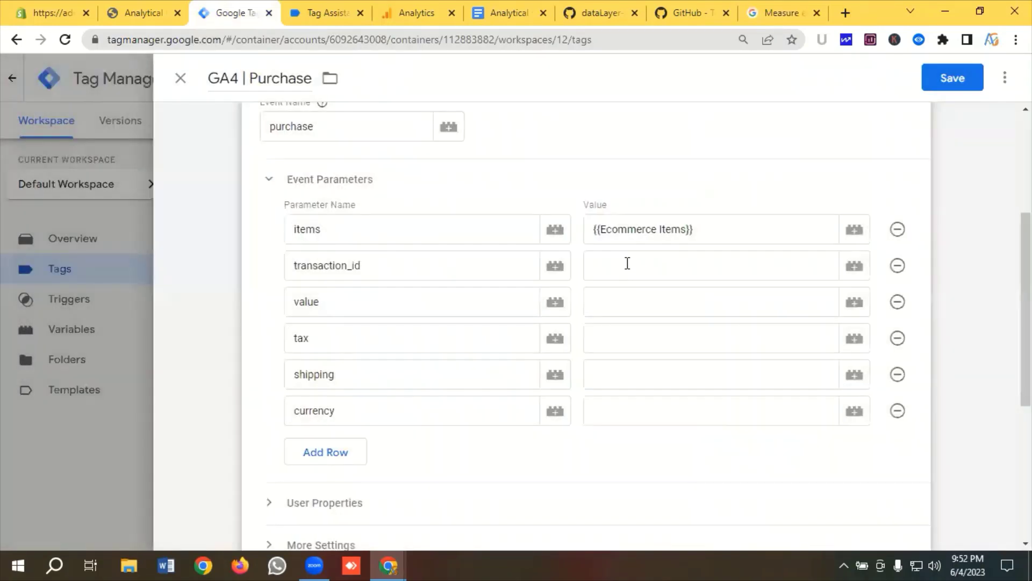
click(627, 263)
click(857, 266)
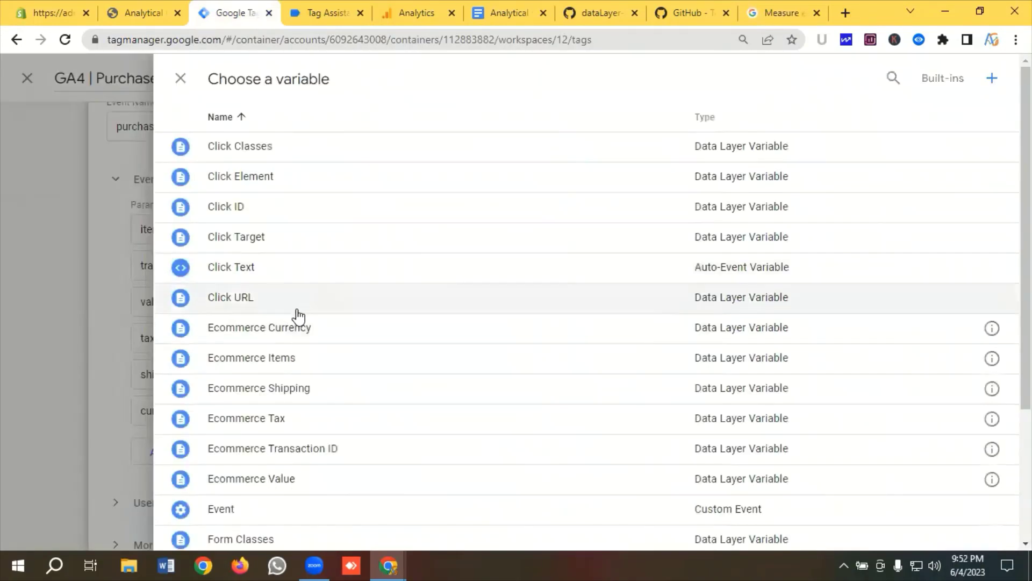
scroll(323, 323, down, 2)
click(308, 379)
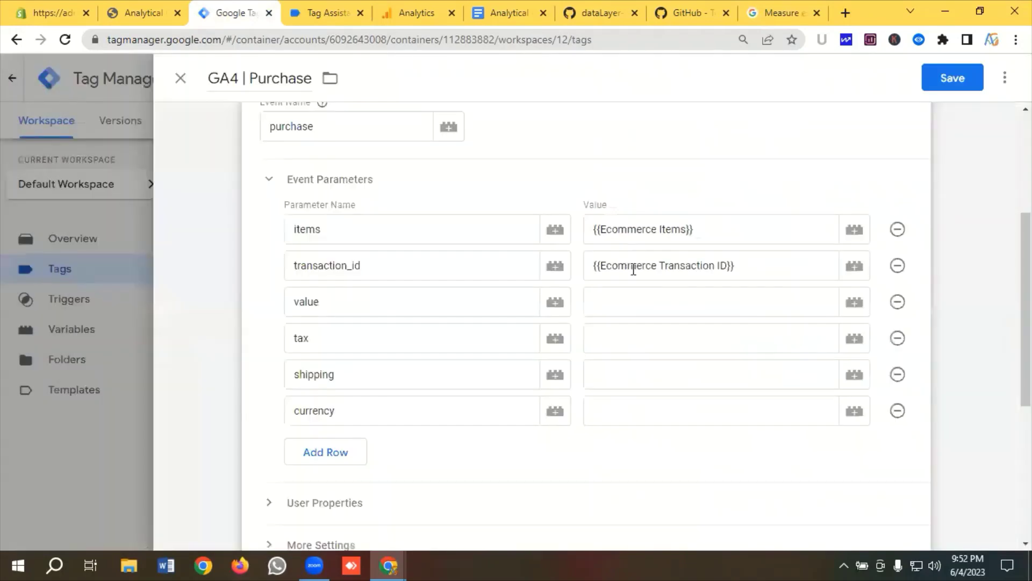
Assign the Ecommerce Value variable to the value parameter and Ecommerce Tax to the tax parameter.
click(646, 305)
click(855, 302)
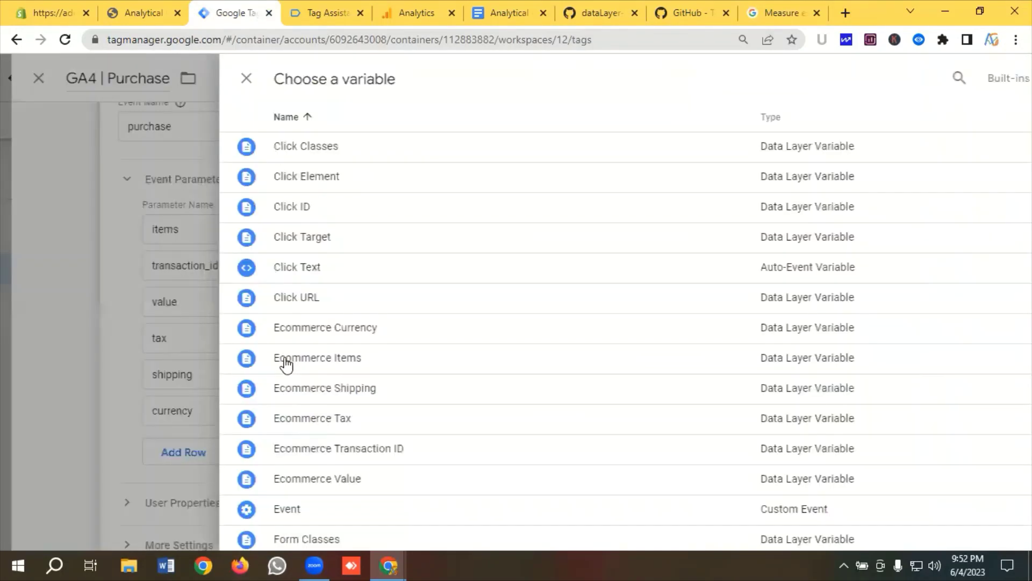
click(290, 478)
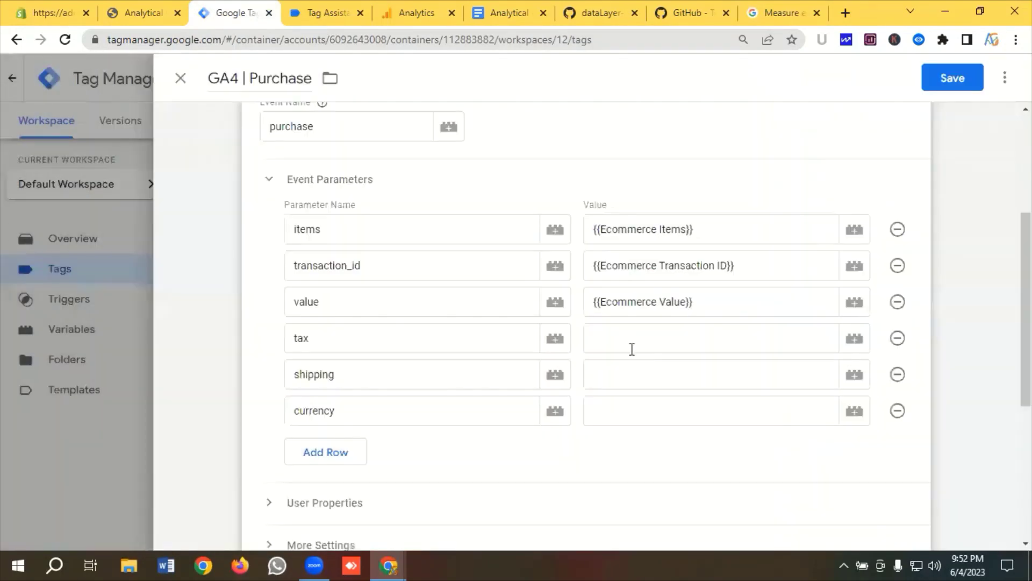
click(632, 347)
click(858, 343)
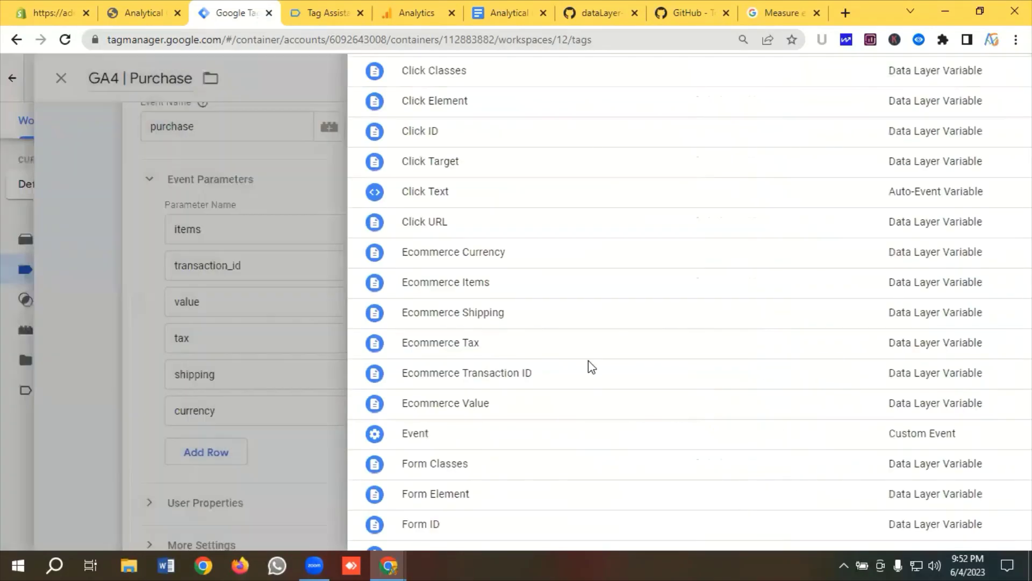
click(588, 347)
Assign the Ecommerce Shipping variable to the shipping parameter and Ecommerce Currency to the currency parameter.
click(693, 366)
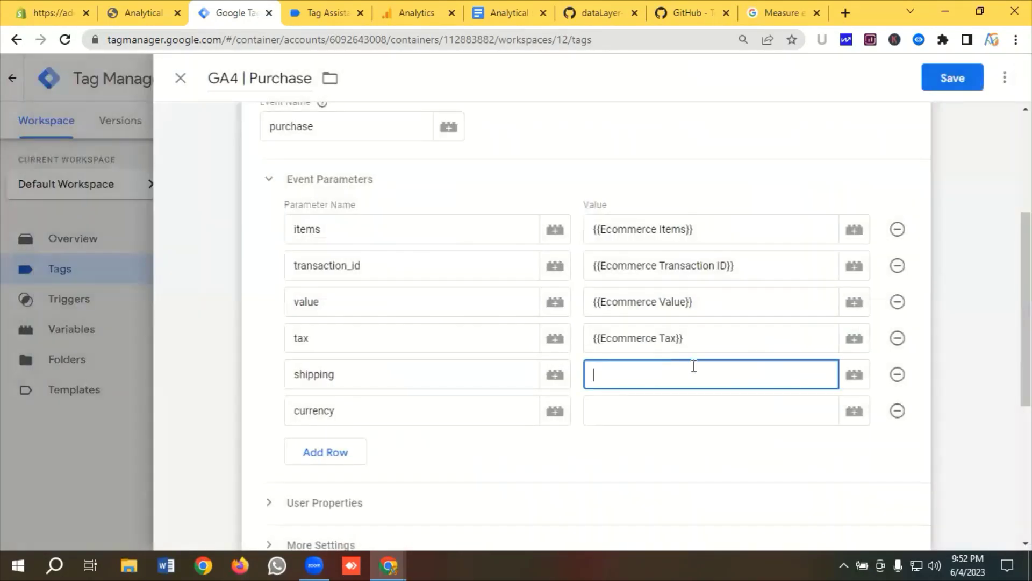
click(854, 375)
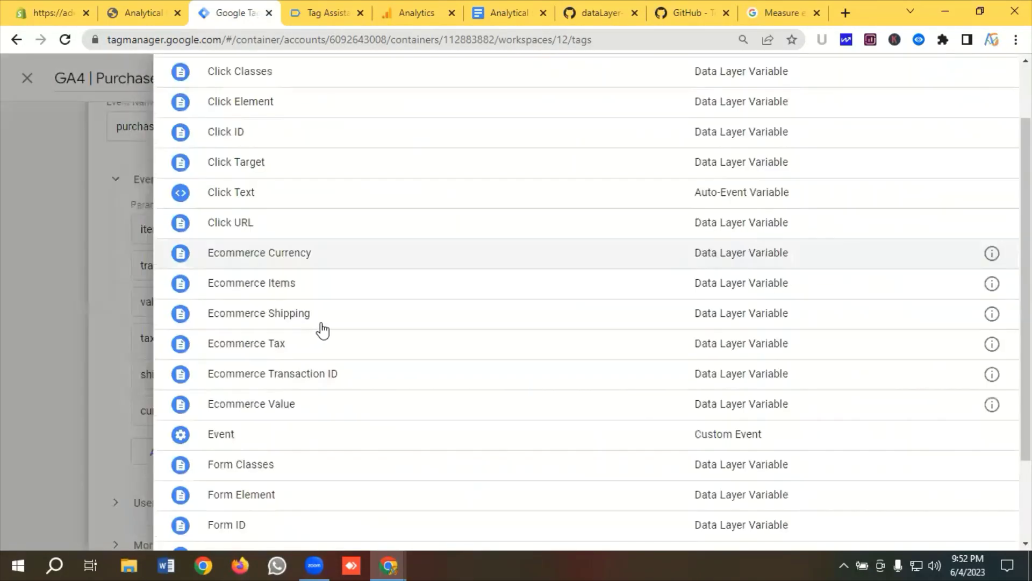
click(293, 316)
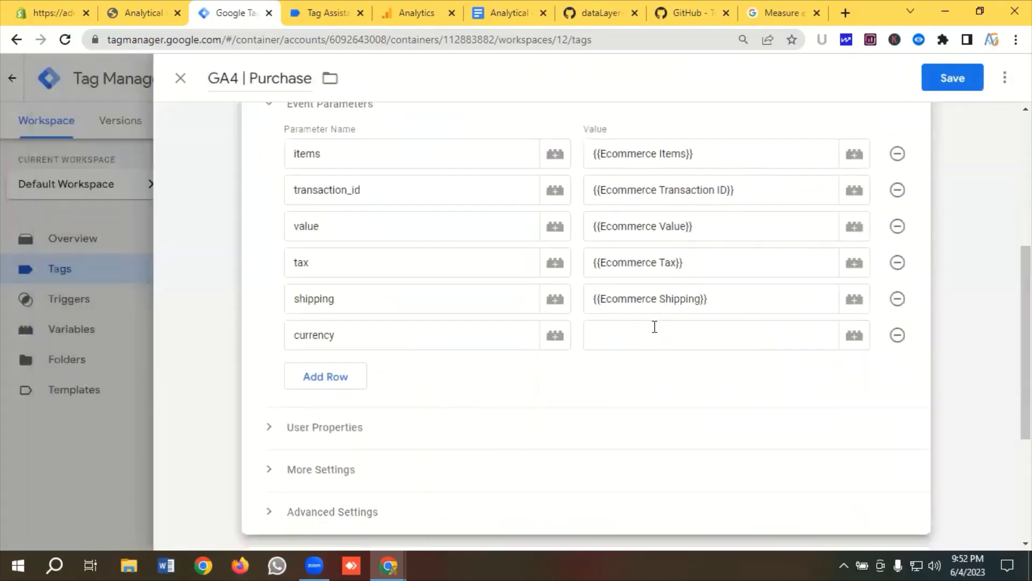
click(688, 337)
click(854, 335)
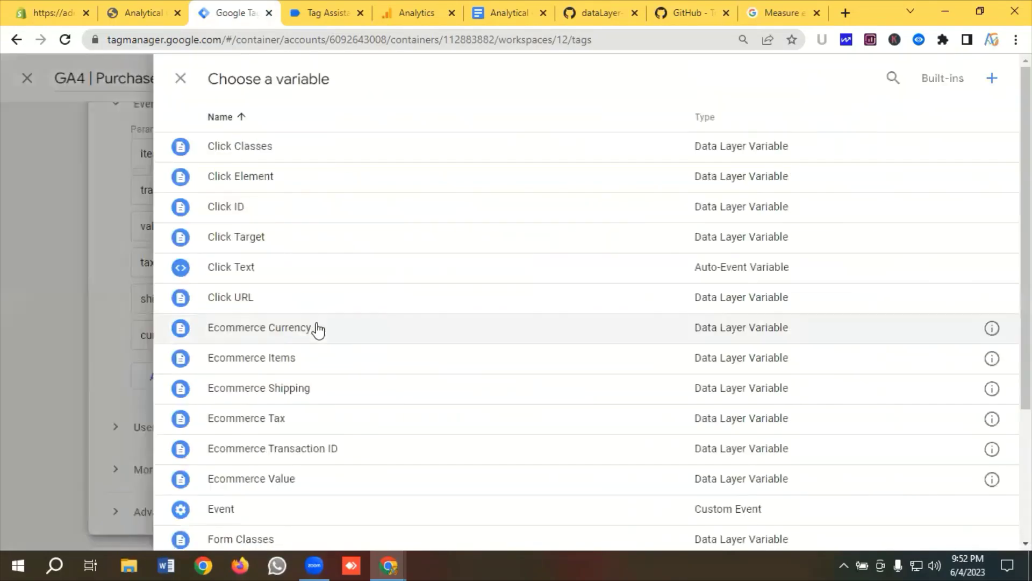
click(281, 329)
Attach the Purchase Trigger to the GA4 | Purchase tag and save the tag.
scroll(398, 302, down, 4)
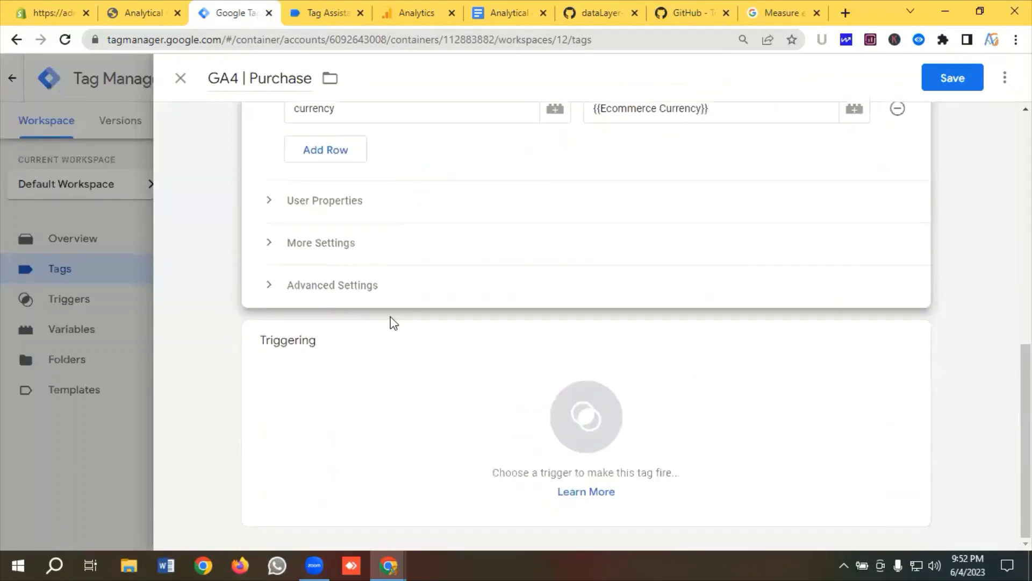
click(396, 383)
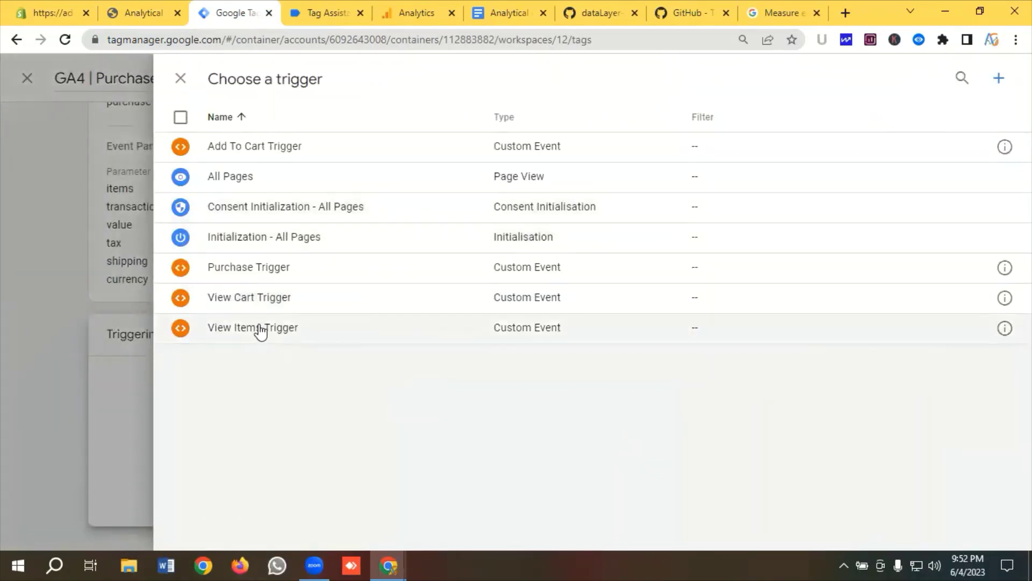
click(254, 269)
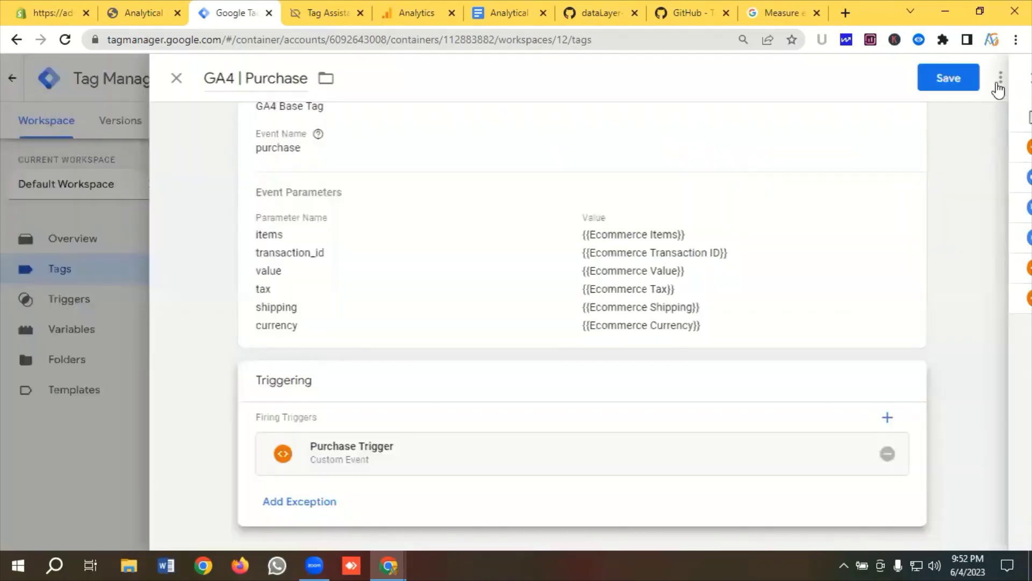
click(944, 89)
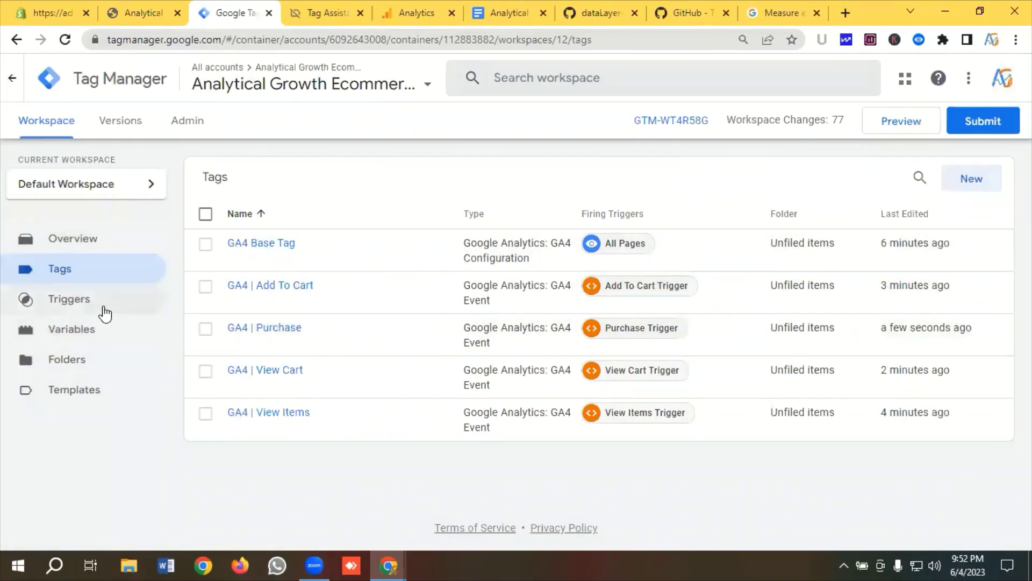
click(76, 305)
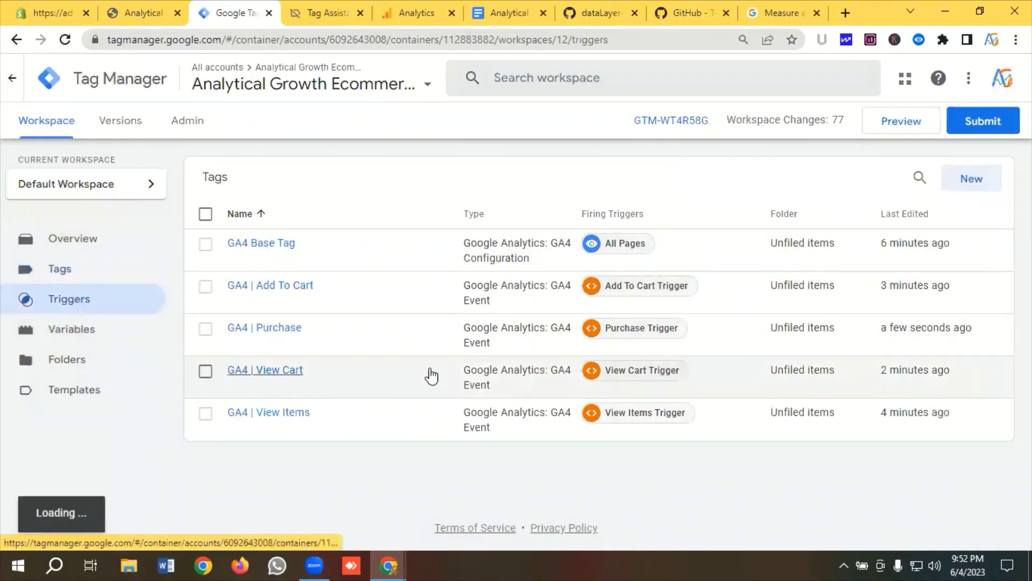
click(88, 328)
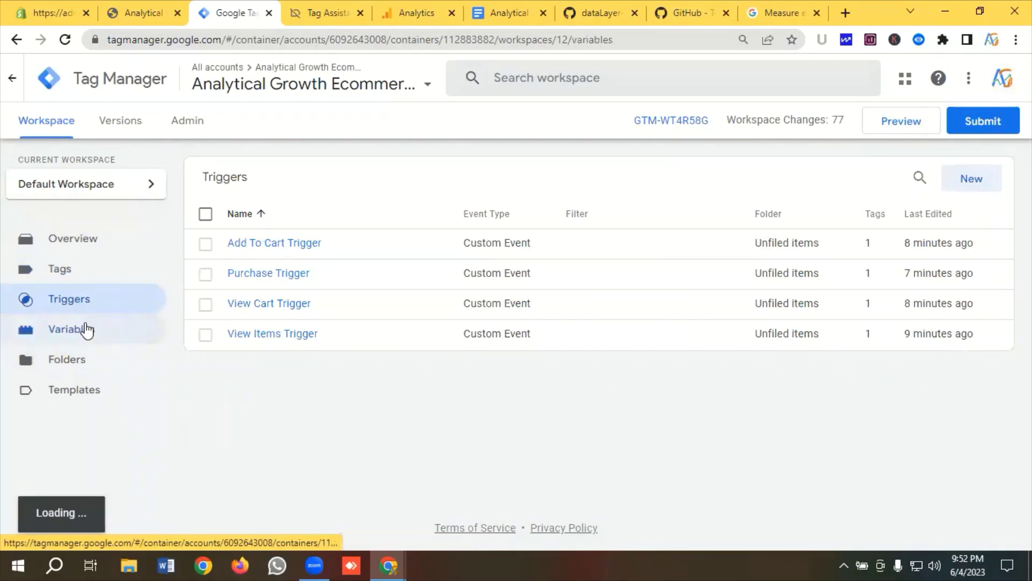
click(78, 269)
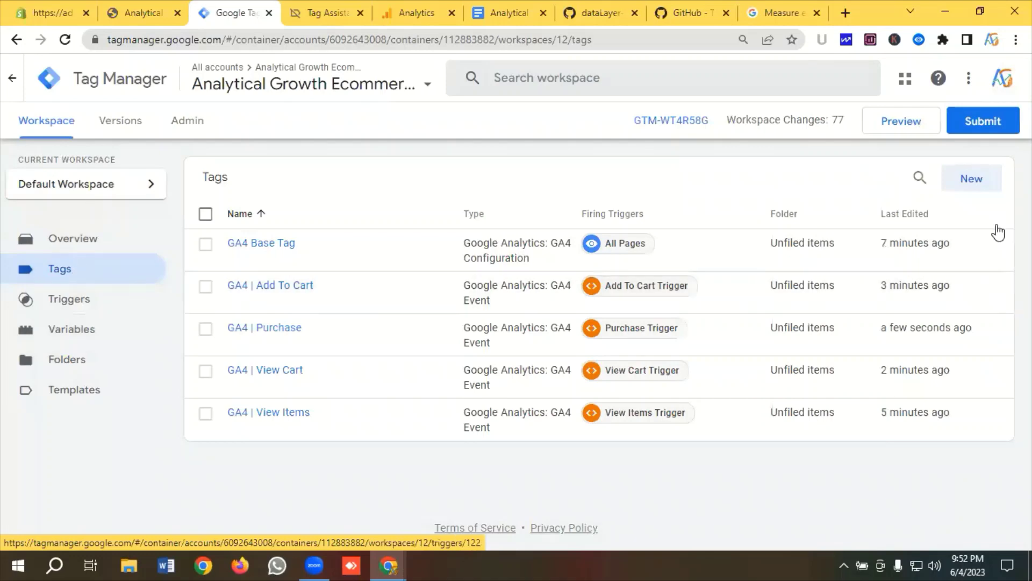
Publish the workspace changes as a new container version without a name or description.
click(982, 123)
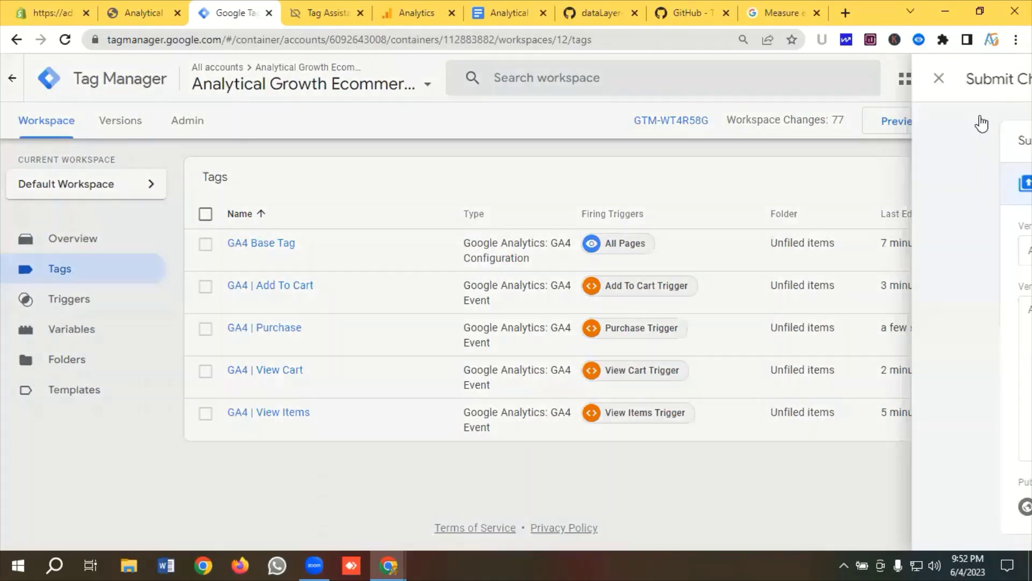
click(984, 77)
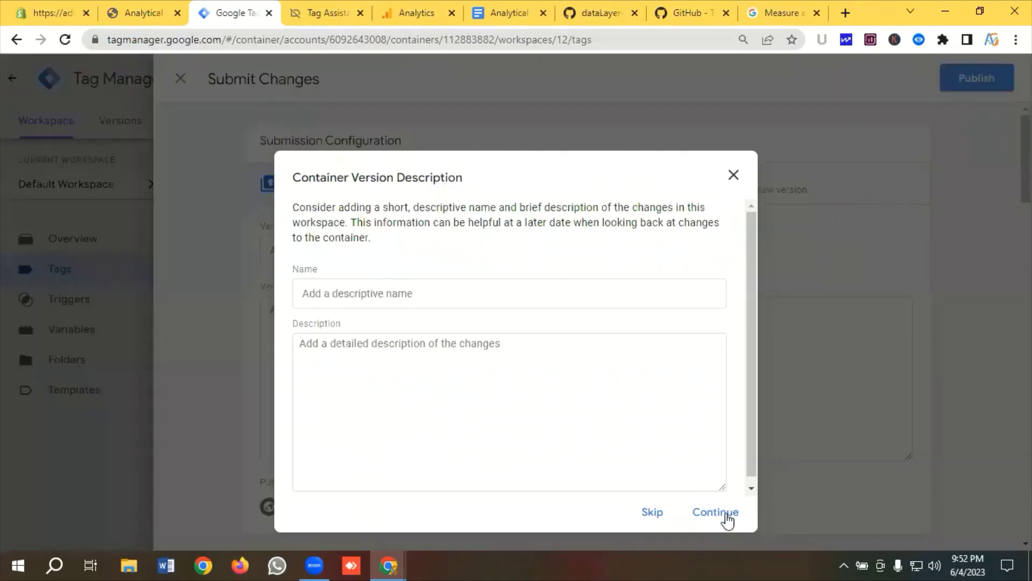
click(724, 518)
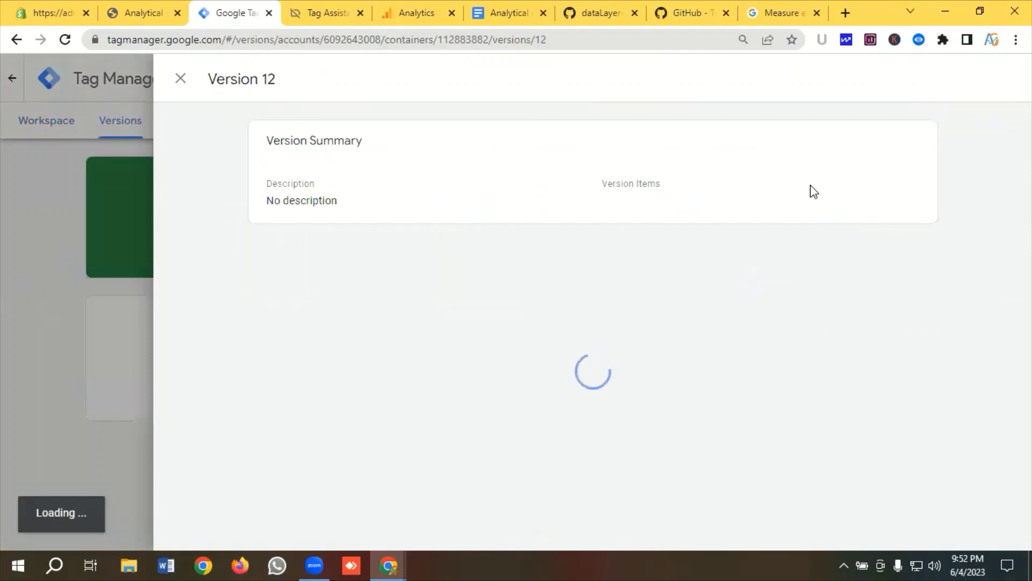
click(181, 78)
click(48, 124)
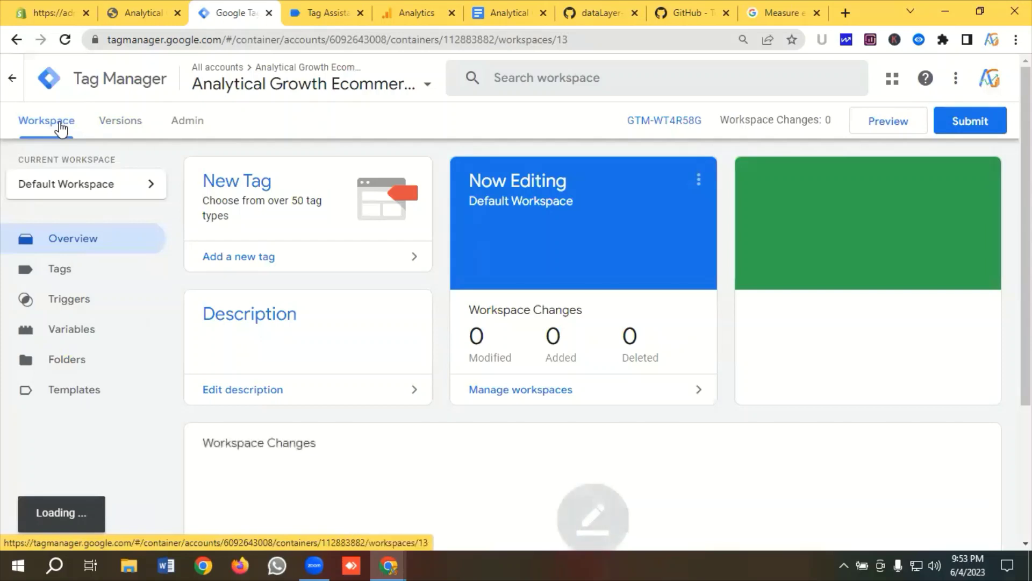
click(881, 128)
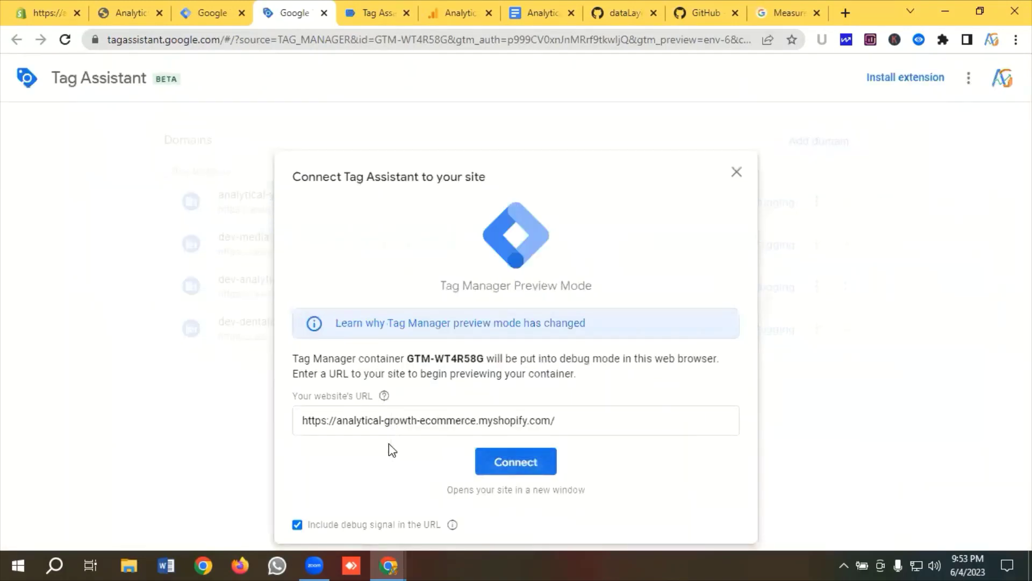
click(509, 466)
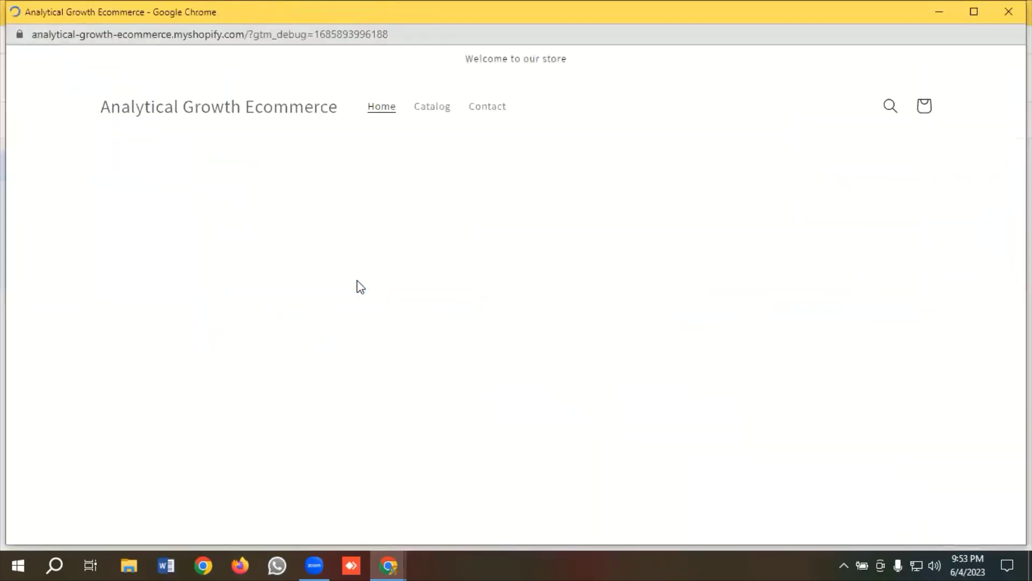
Add one T Shirt For Men to the store cart and proceed through the cart page to checkout.
scroll(370, 227, down, 13)
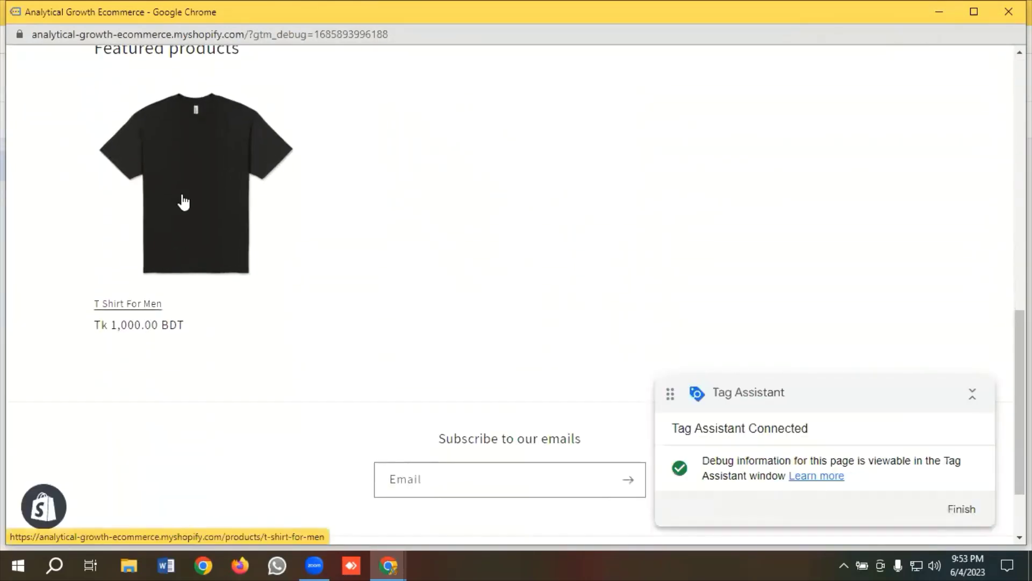
click(183, 202)
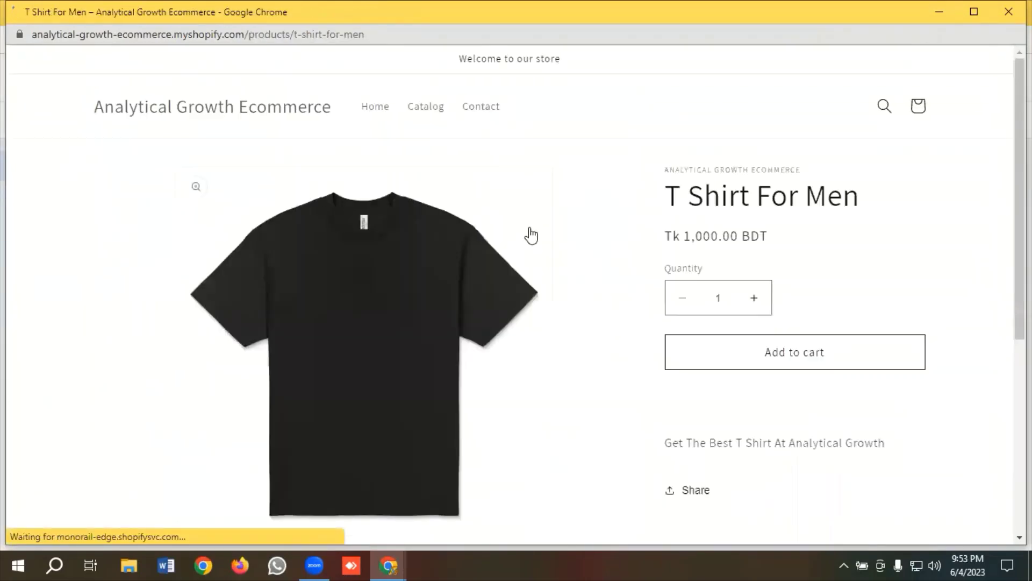
scroll(531, 234, down, 2)
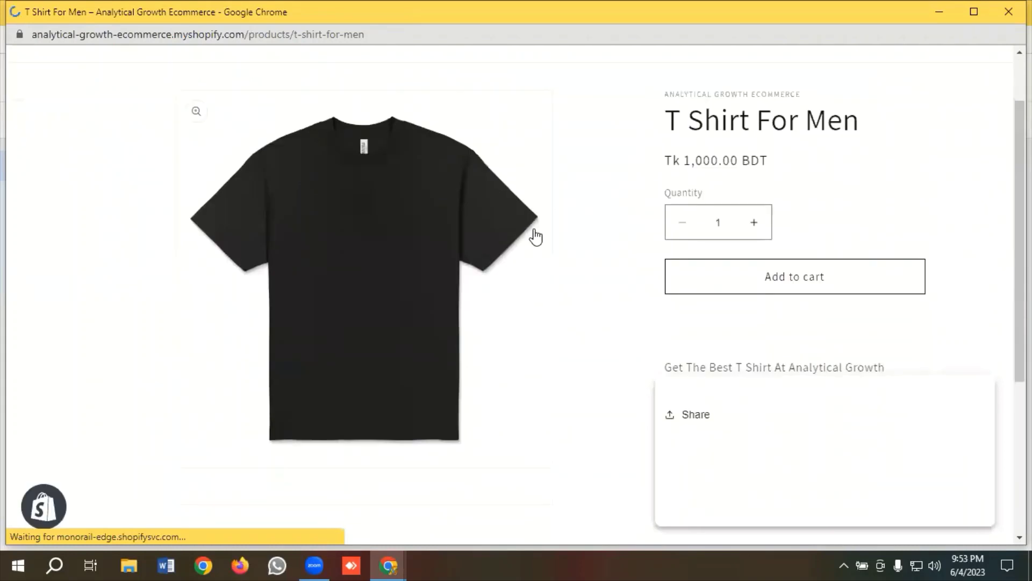
click(779, 285)
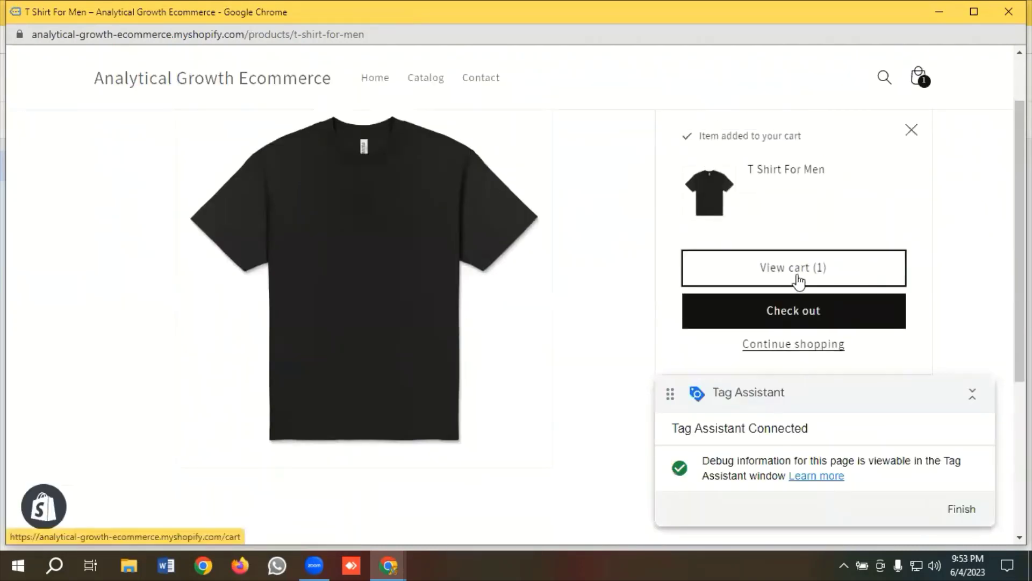
click(788, 272)
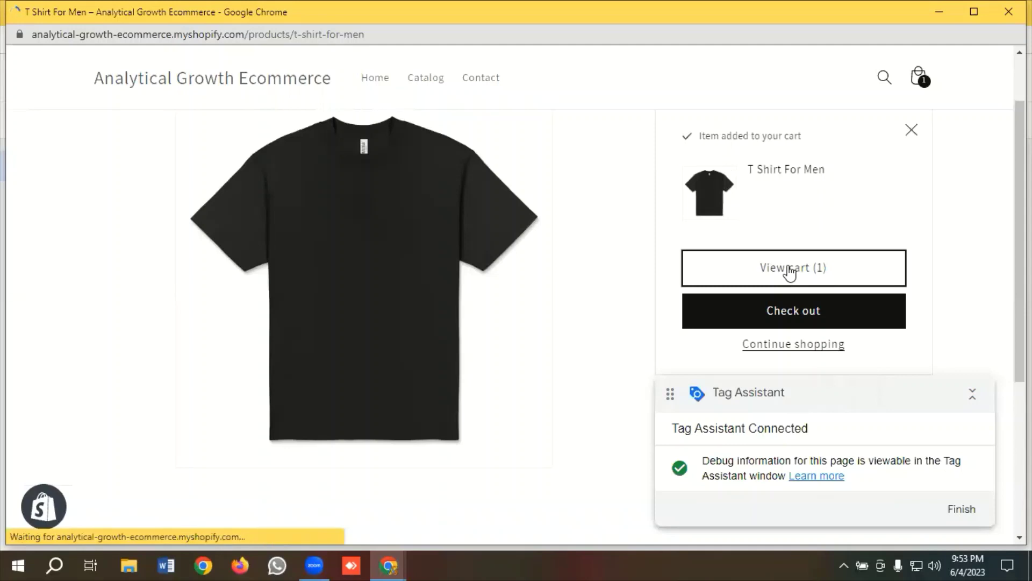
scroll(461, 252, down, 3)
scroll(461, 251, down, 3)
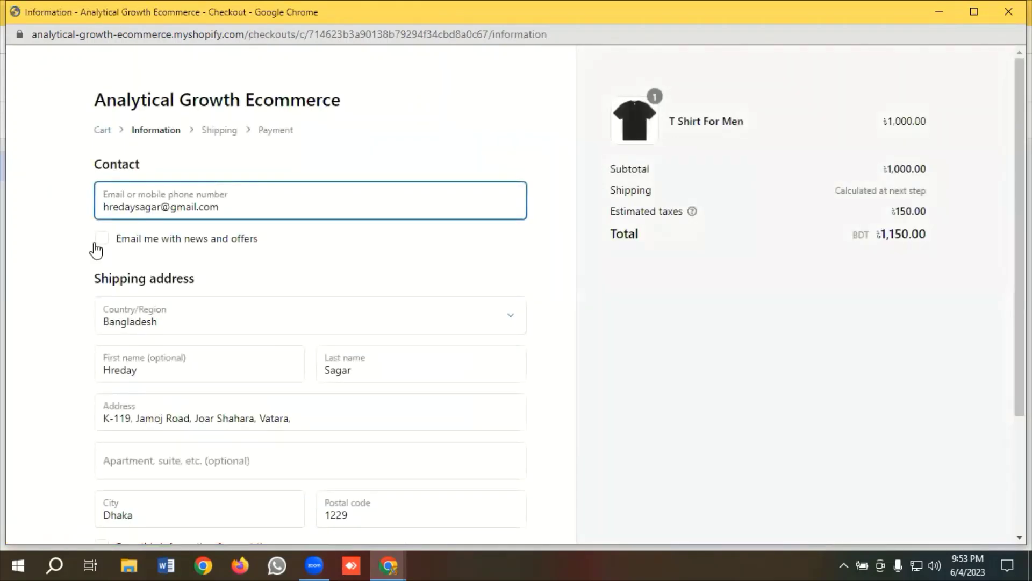
Opt in to news emails and saving the checkout information, and continue to payment with Standard shipping.
click(101, 239)
scroll(204, 210, down, 3)
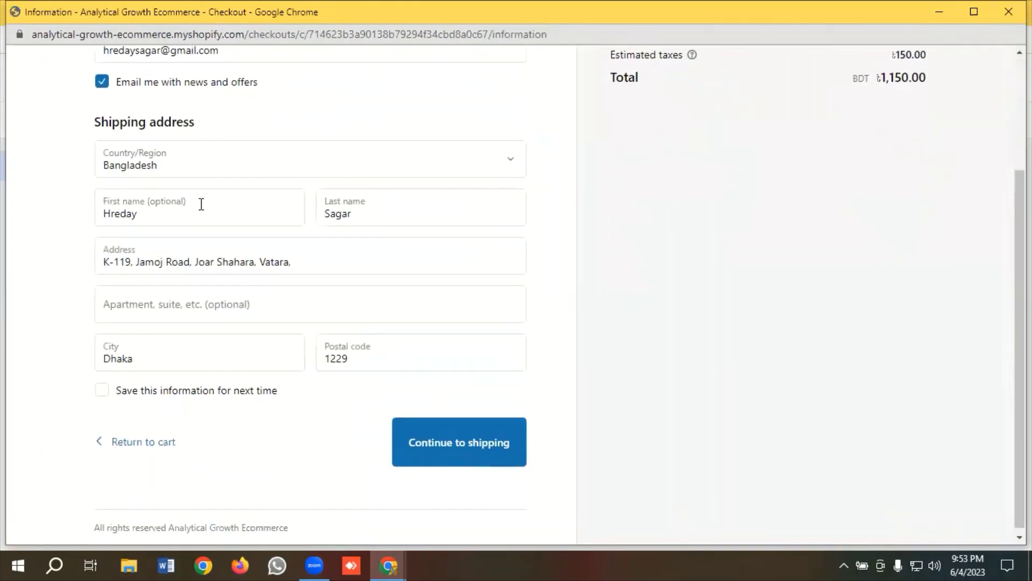
click(100, 387)
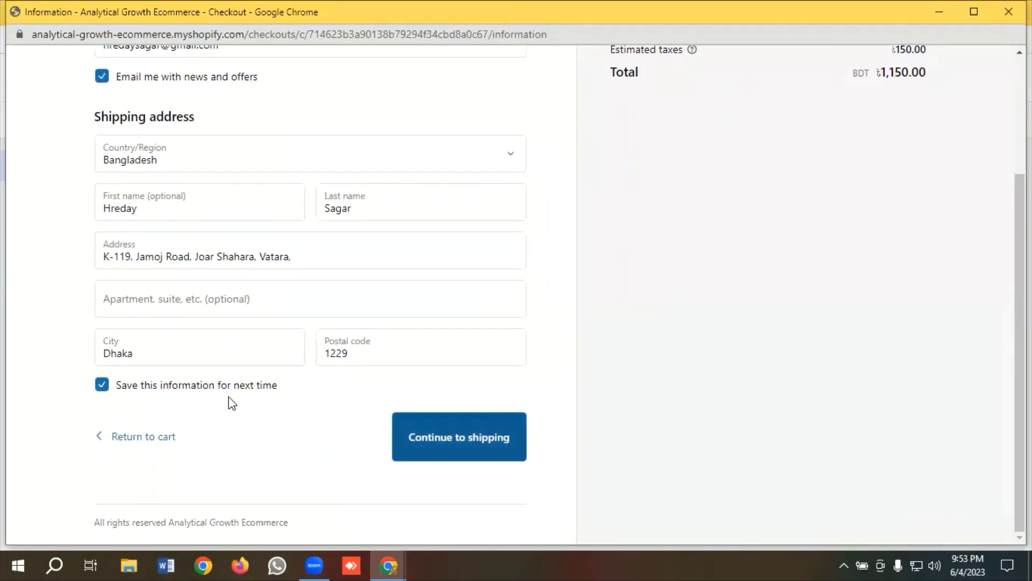
click(442, 435)
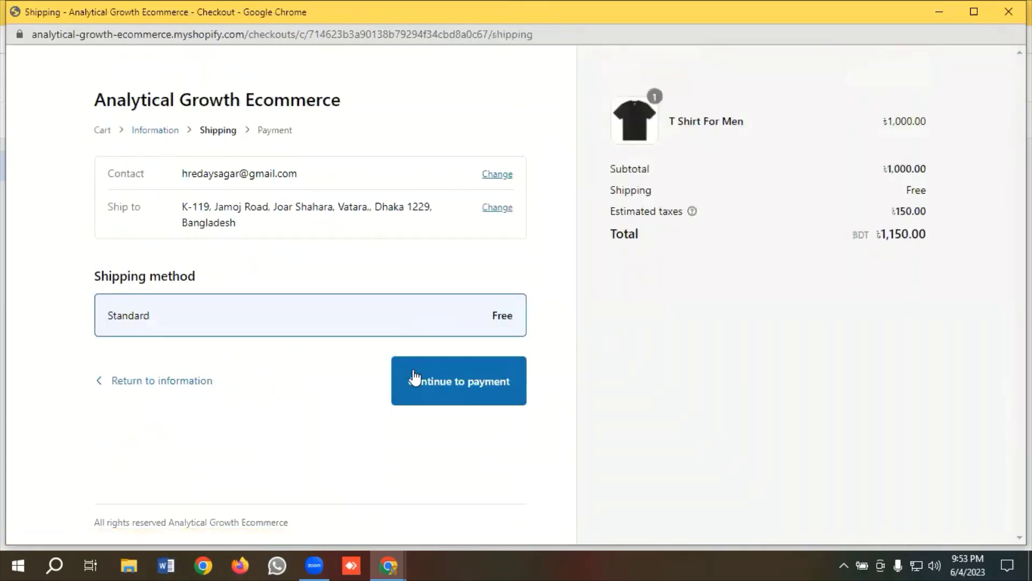
click(435, 381)
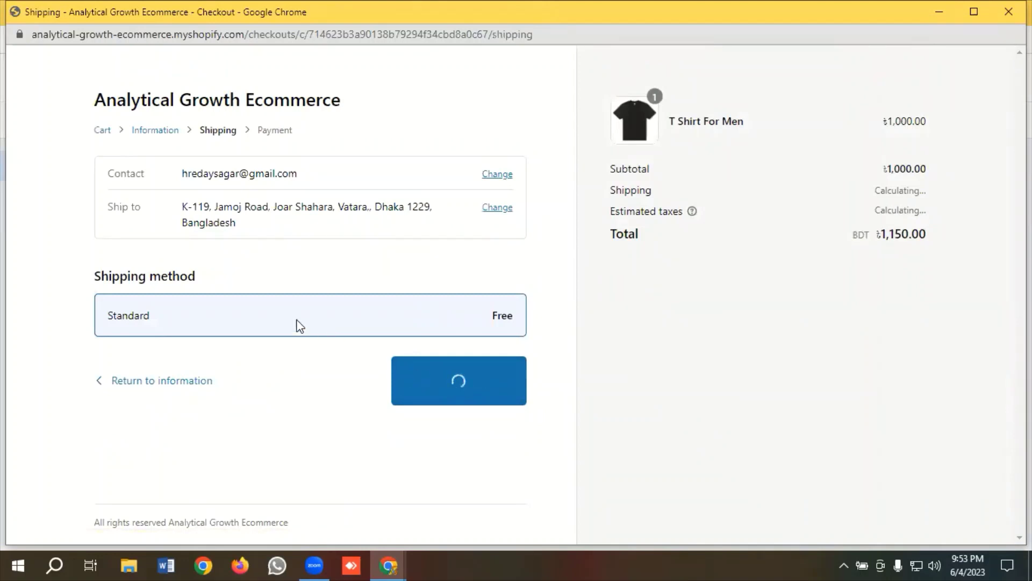
Enter the test card number, Analytical Growth as name on card, the expiration date and the security code, and pay for the order.
scroll(289, 303, down, 5)
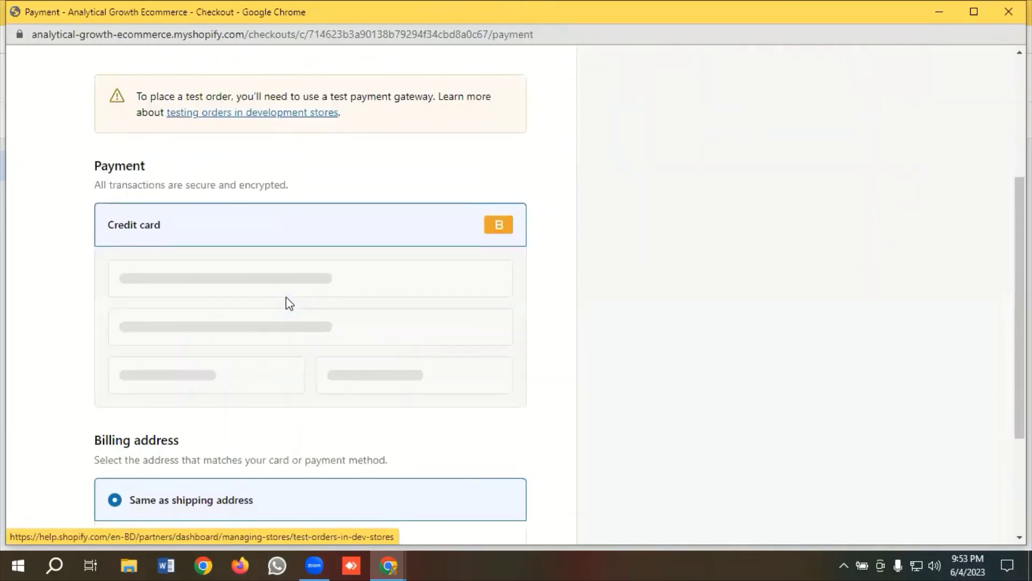
click(173, 207)
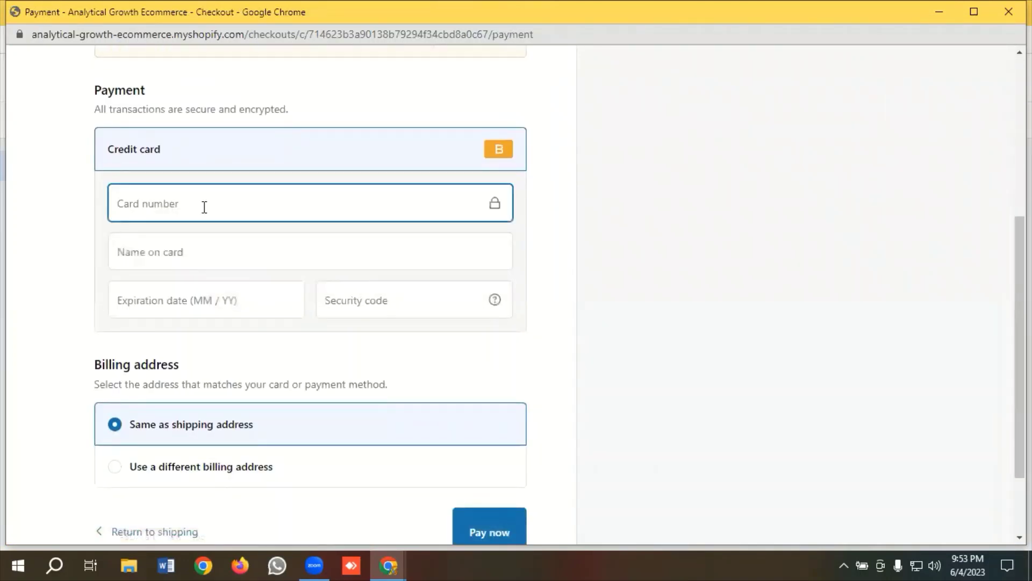
text(1)
click(172, 251)
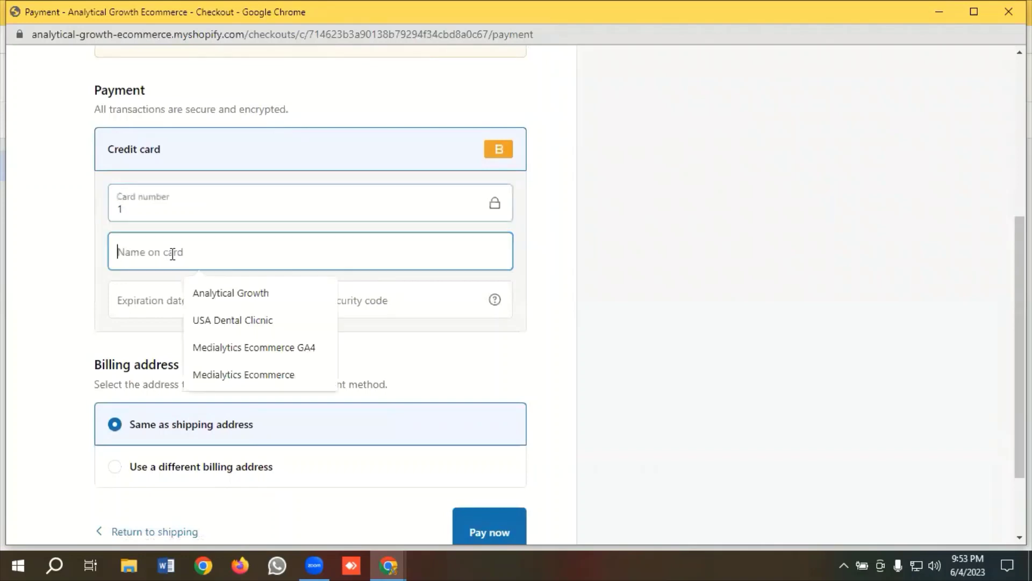
click(221, 293)
click(167, 302)
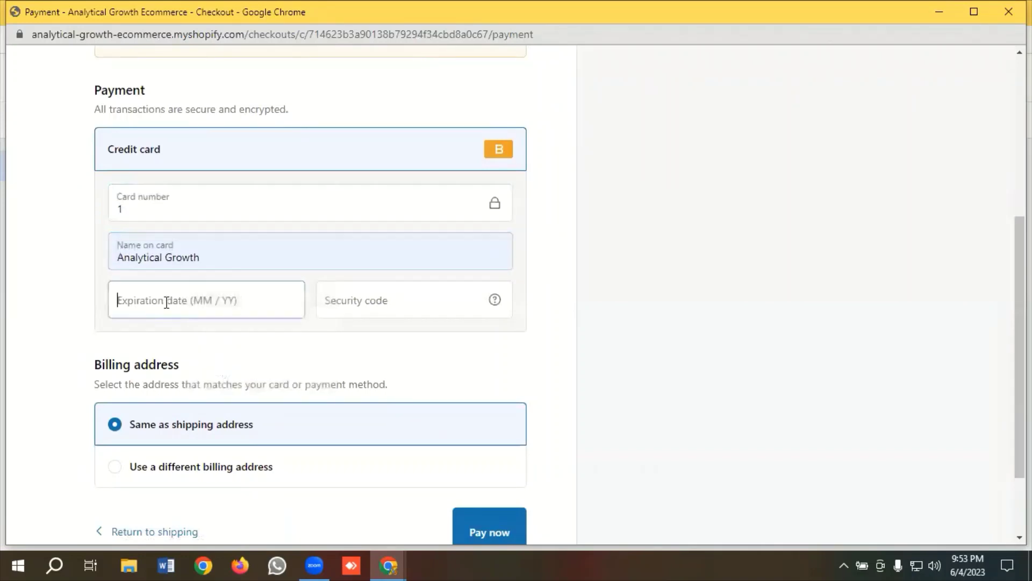
text(02 / 24)
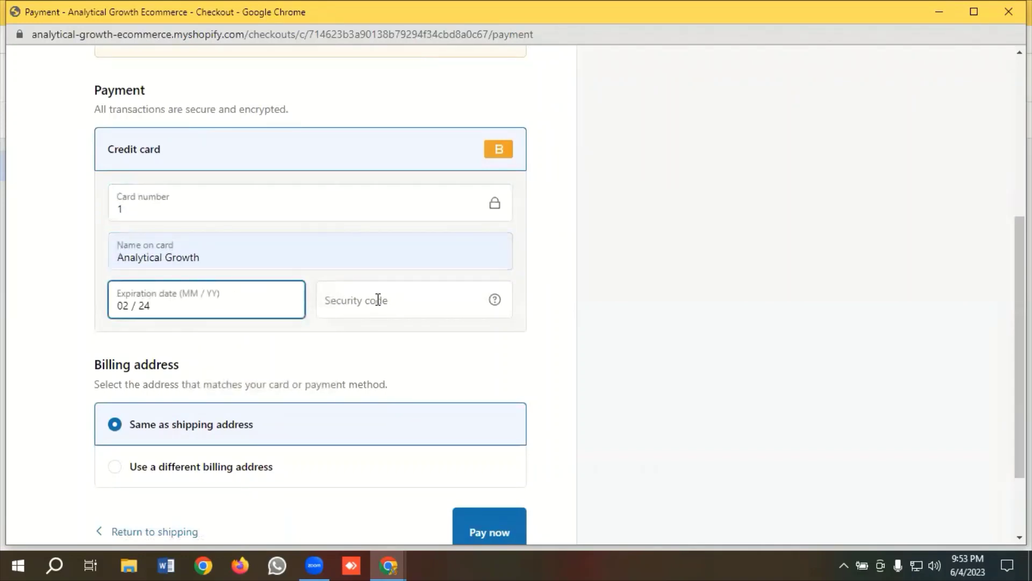
click(378, 300)
text(121)
scroll(445, 382, down, 2)
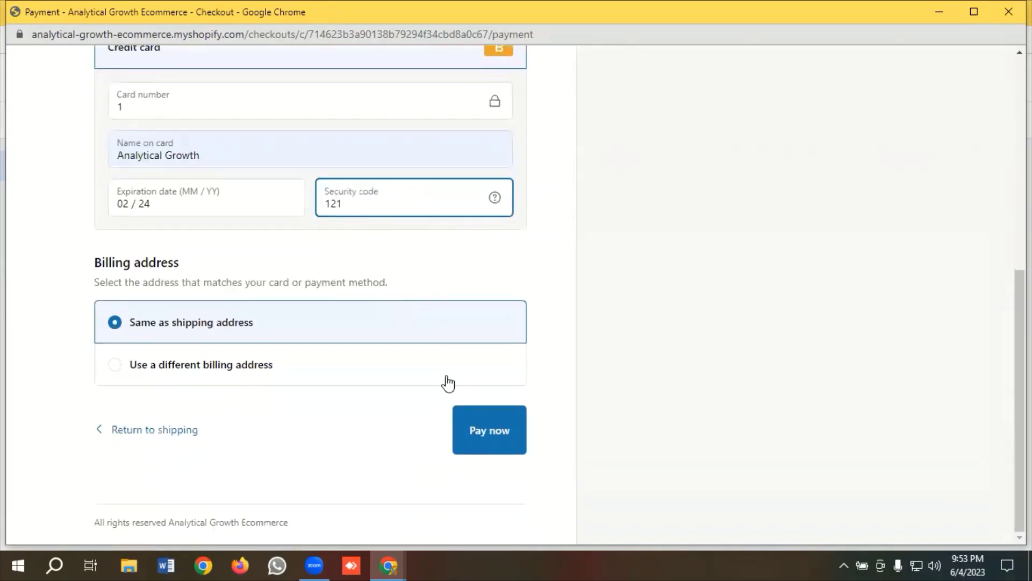
click(472, 450)
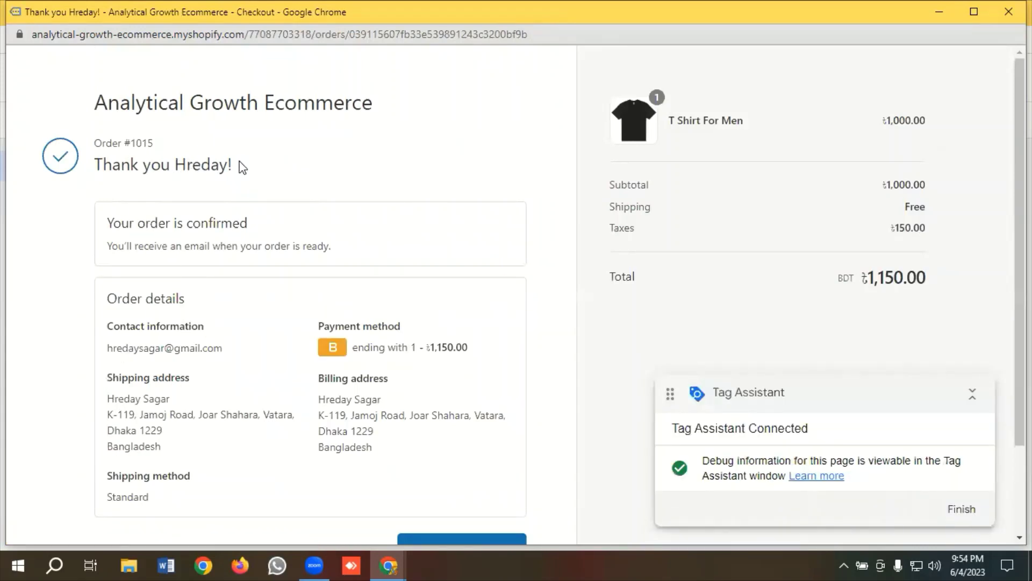
Switch to the Tag Assistant window, dismiss the connection message and open the Transaction event of the thank-you page.
click(388, 565)
click(274, 472)
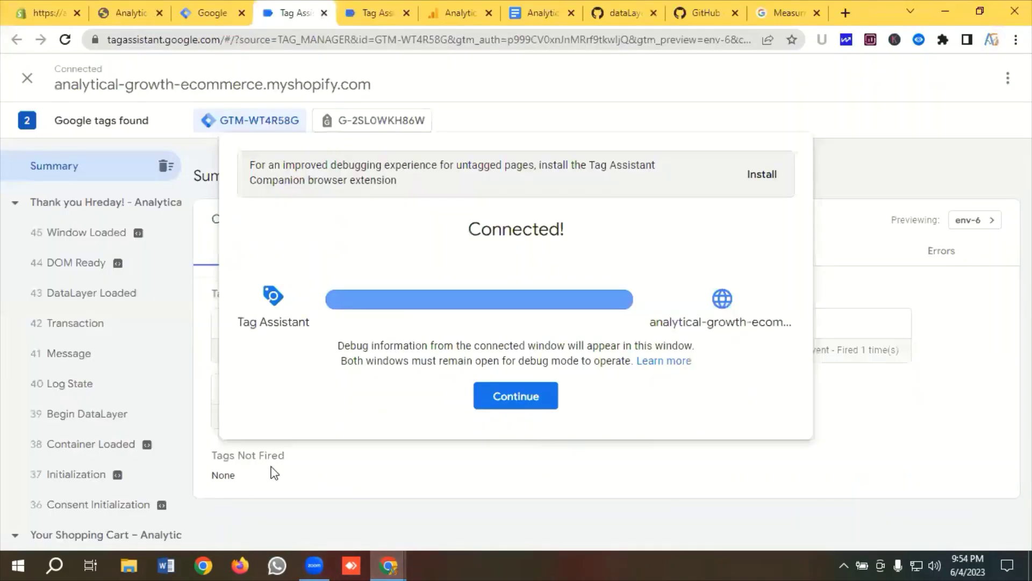
click(323, 447)
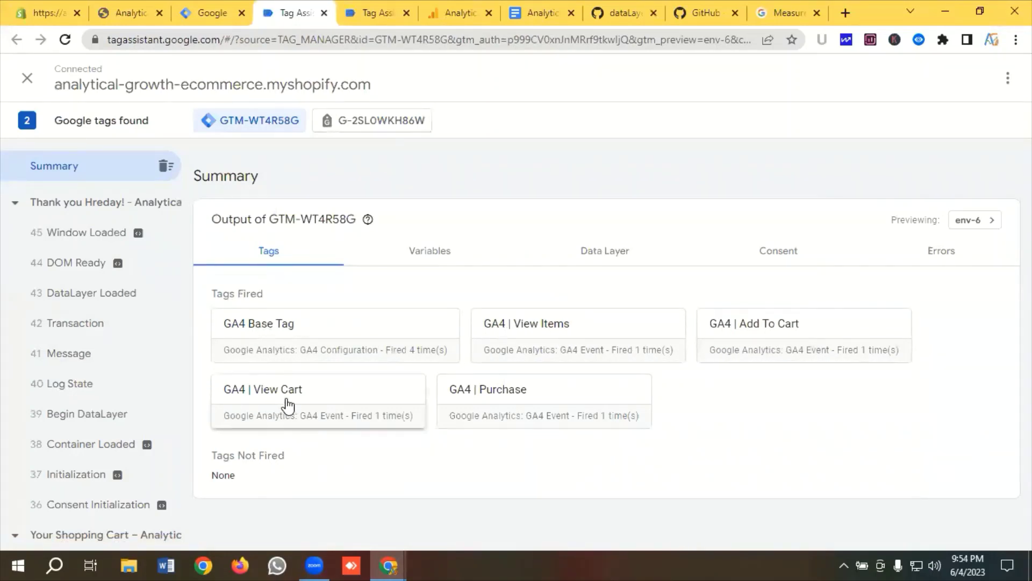
click(86, 329)
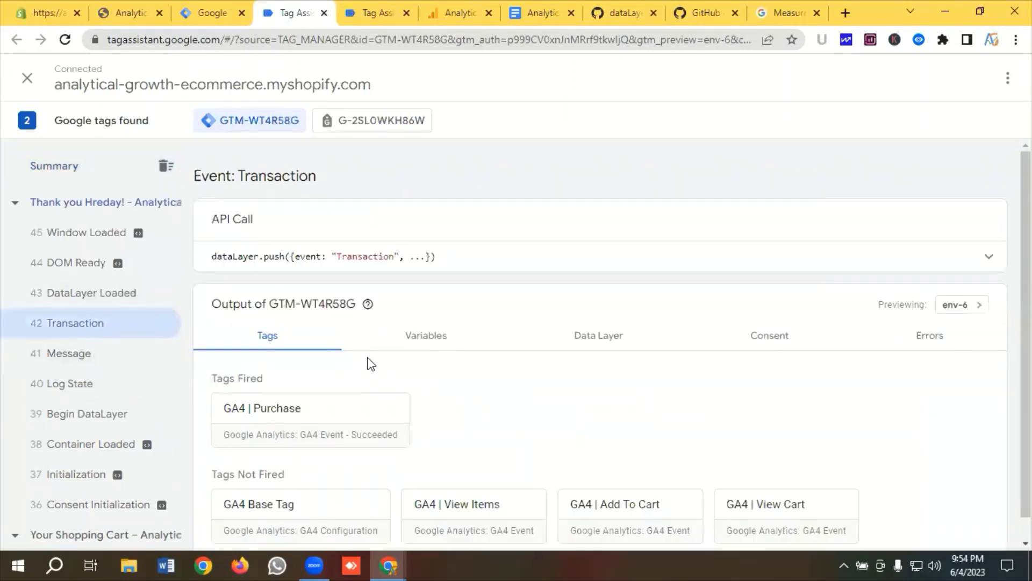
Examine the Transaction event's variables, including ecommerce currency, items, shipping, tax, transaction ID and value.
scroll(387, 359, down, 1)
click(439, 323)
scroll(438, 324, down, 3)
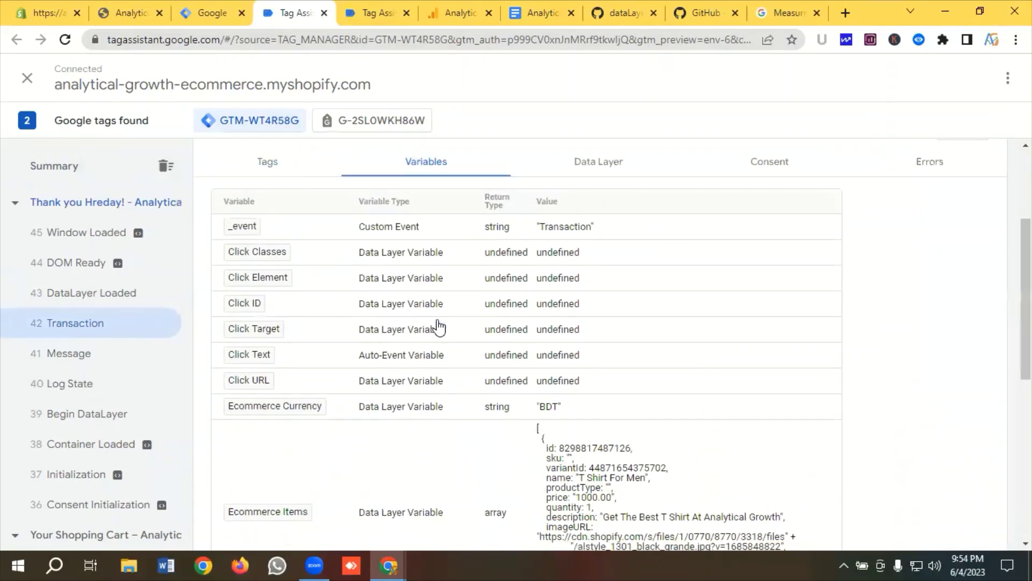
scroll(438, 324, down, 3)
scroll(437, 319, down, 2)
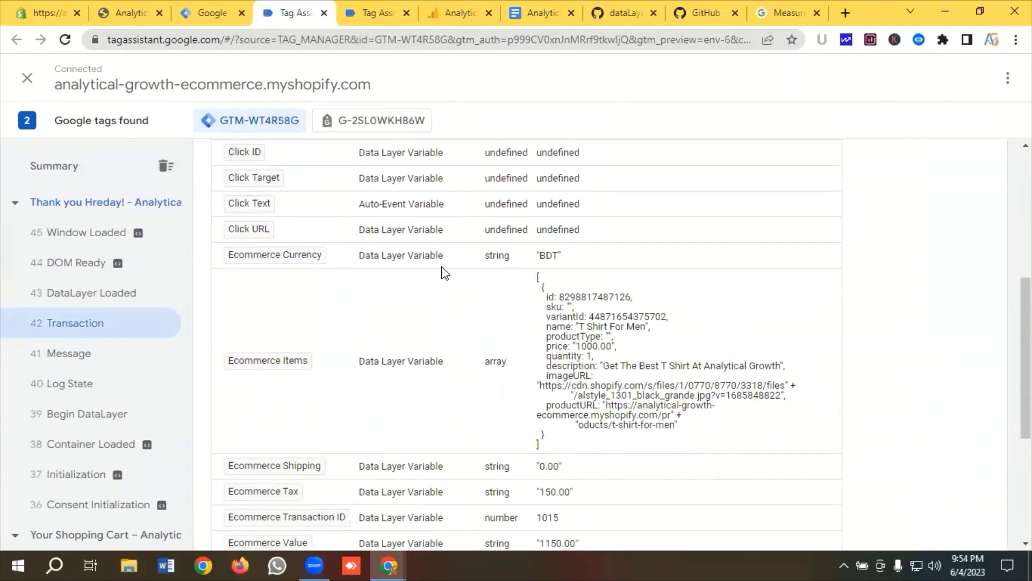
scroll(334, 302, down, 3)
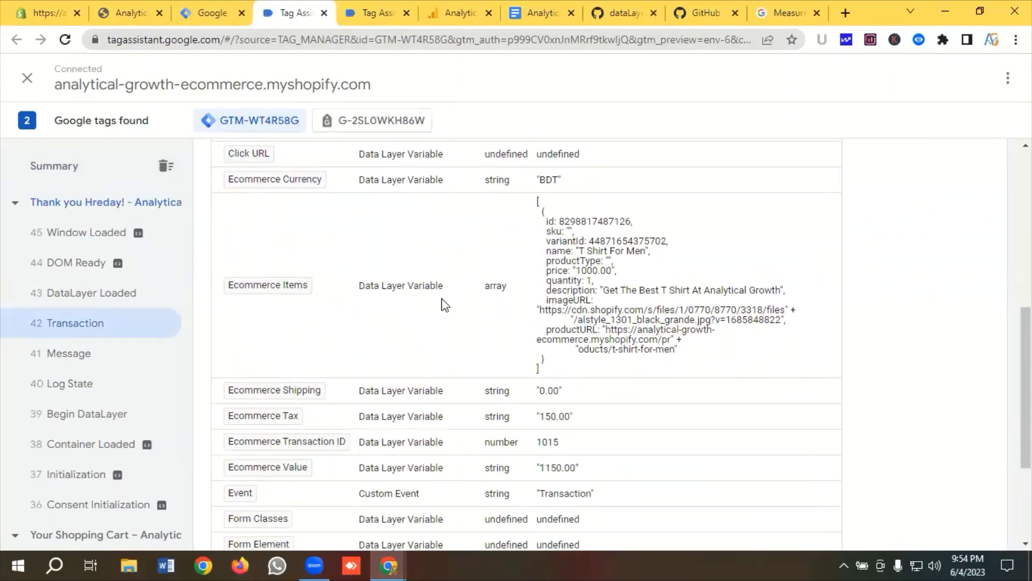
scroll(475, 300, down, 3)
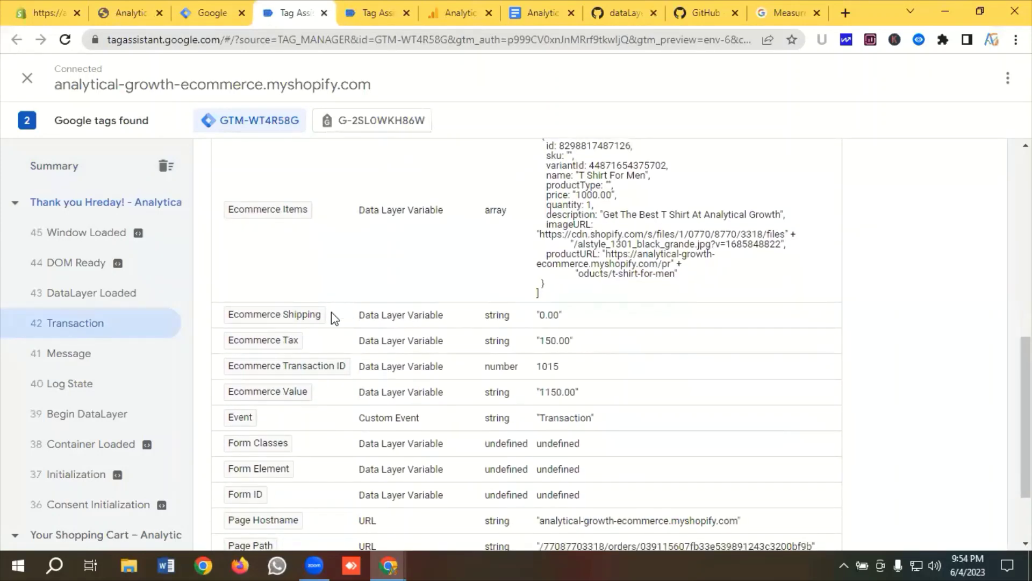
scroll(331, 318, down, 3)
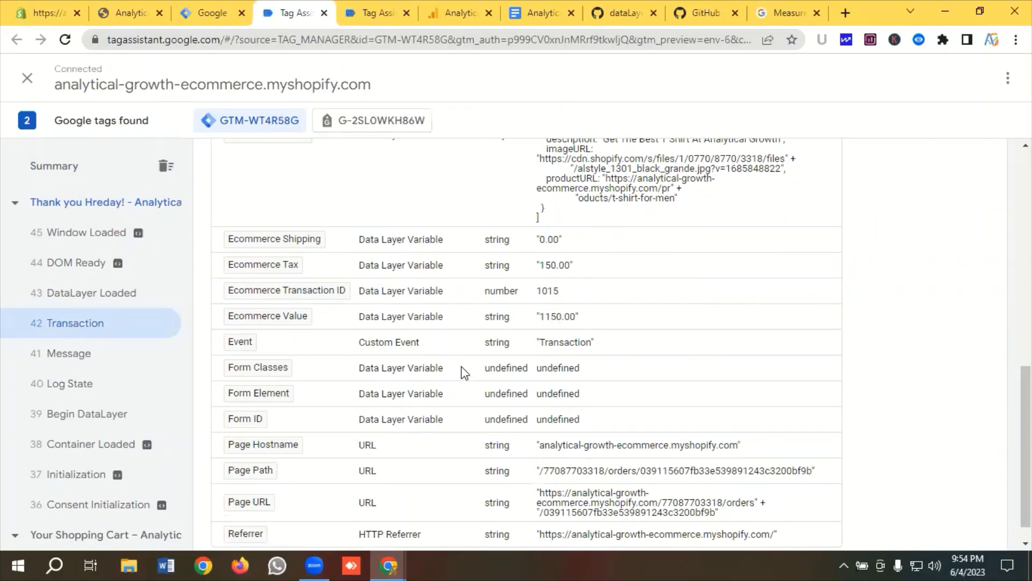
Check the order confirmation page against the captured transaction values and return to Tag Assistant.
mouse_move(396, 563)
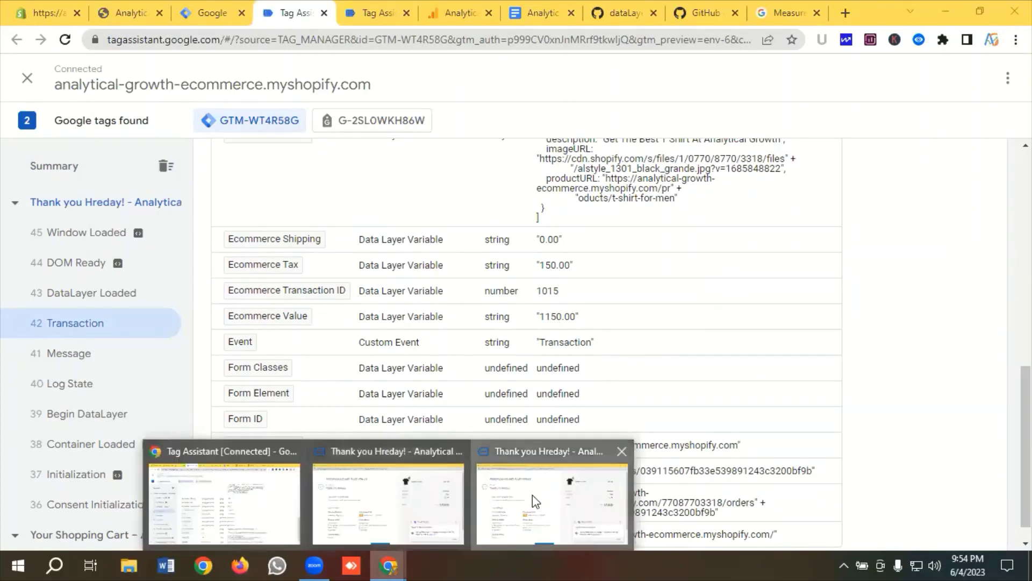
click(533, 495)
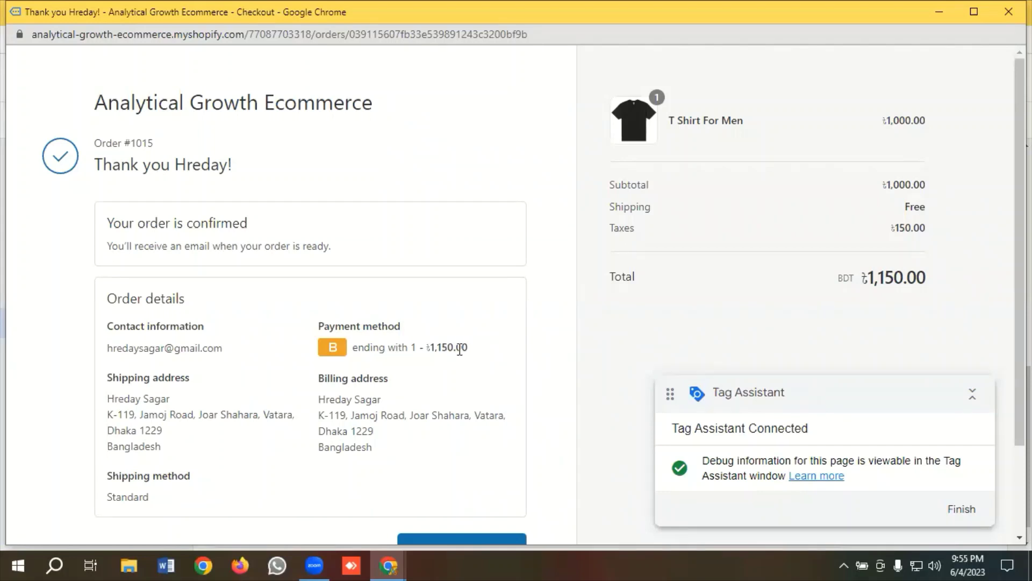
scroll(459, 345, down, 2)
scroll(461, 341, up, 2)
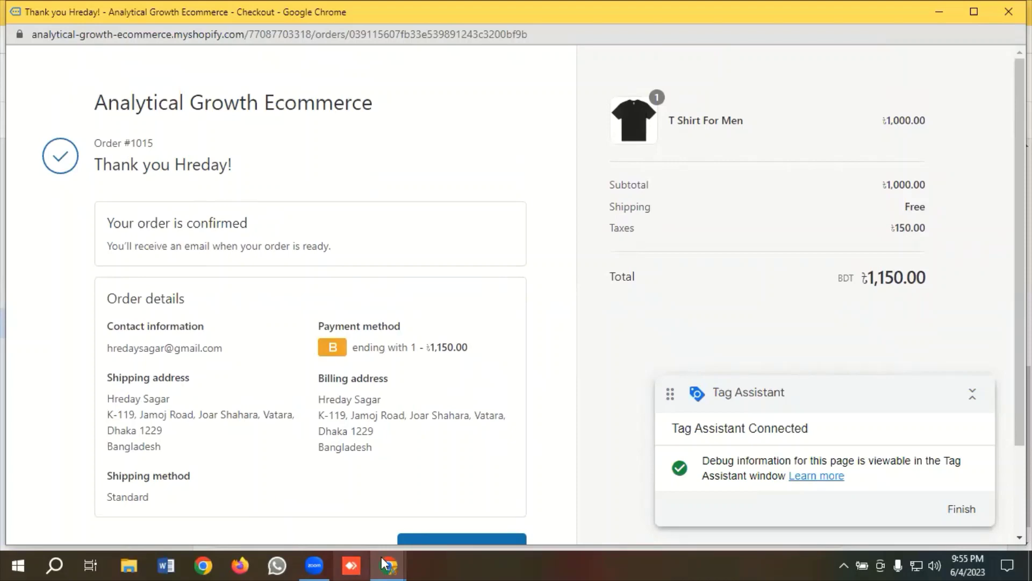
mouse_move(389, 565)
click(251, 504)
scroll(251, 504, down, 1)
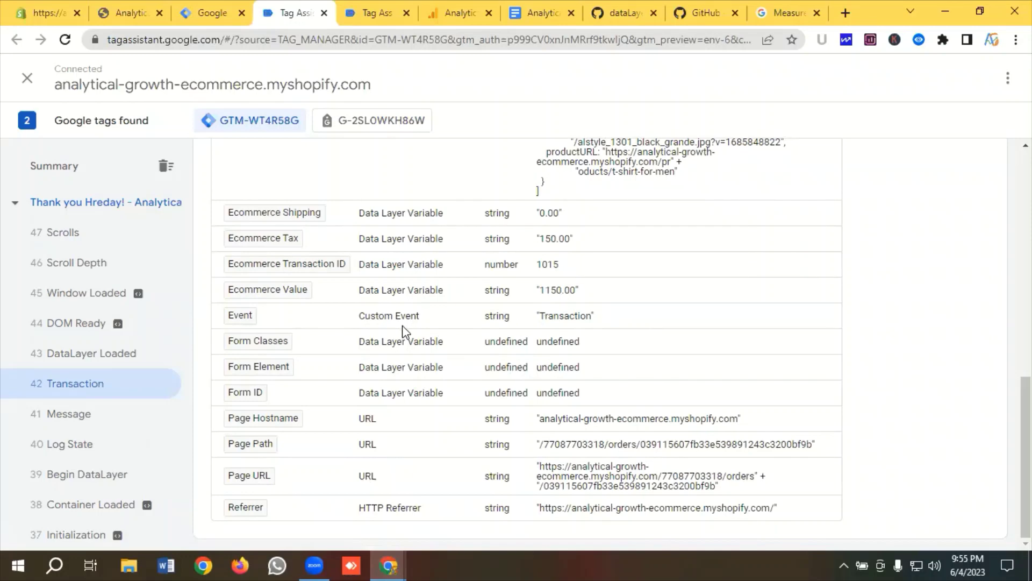
Examine the Transaction event's data layer, covering customer, shipping, billing, transaction and product details.
scroll(406, 330, up, 8)
scroll(412, 338, up, 2)
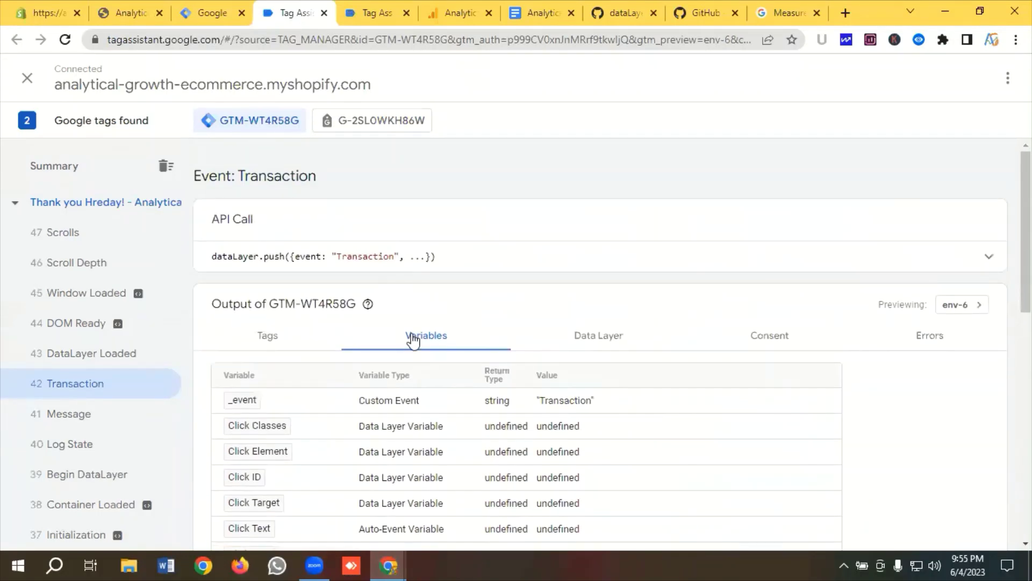
click(610, 334)
scroll(539, 308, down, 12)
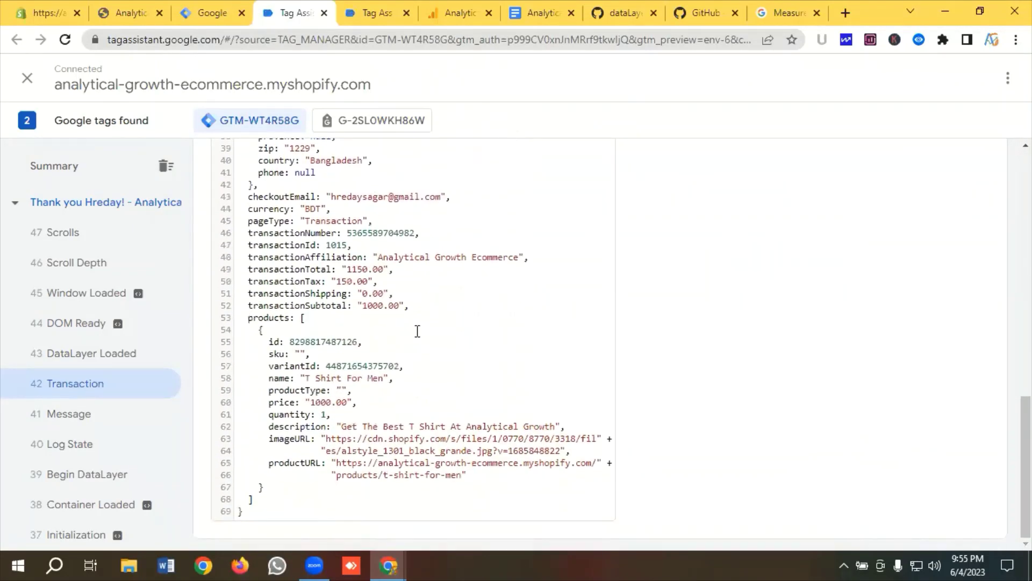
scroll(408, 330, up, 2)
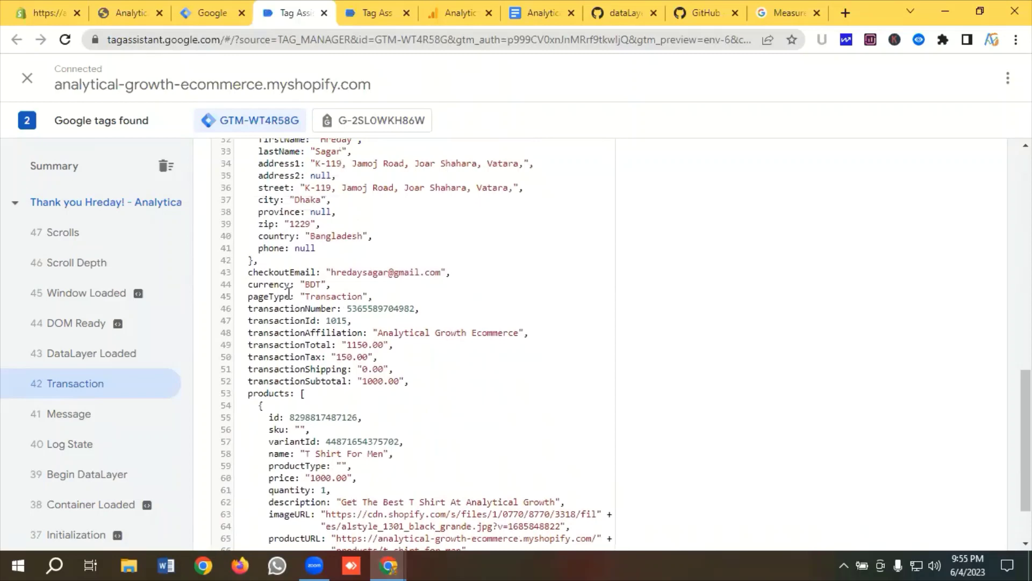
scroll(334, 293, down, 2)
scroll(325, 271, up, 3)
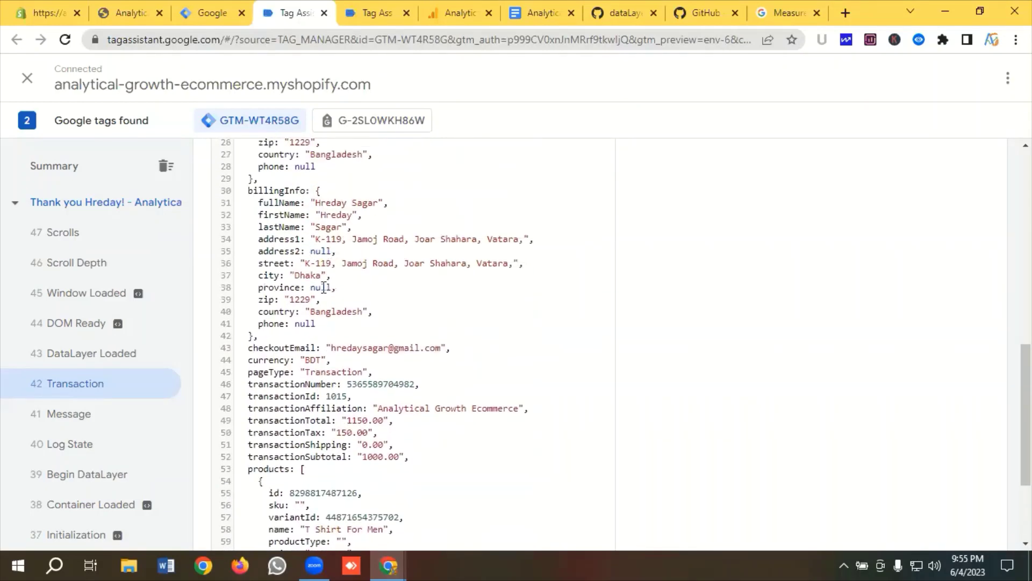
scroll(334, 291, up, 3)
scroll(353, 297, up, 2)
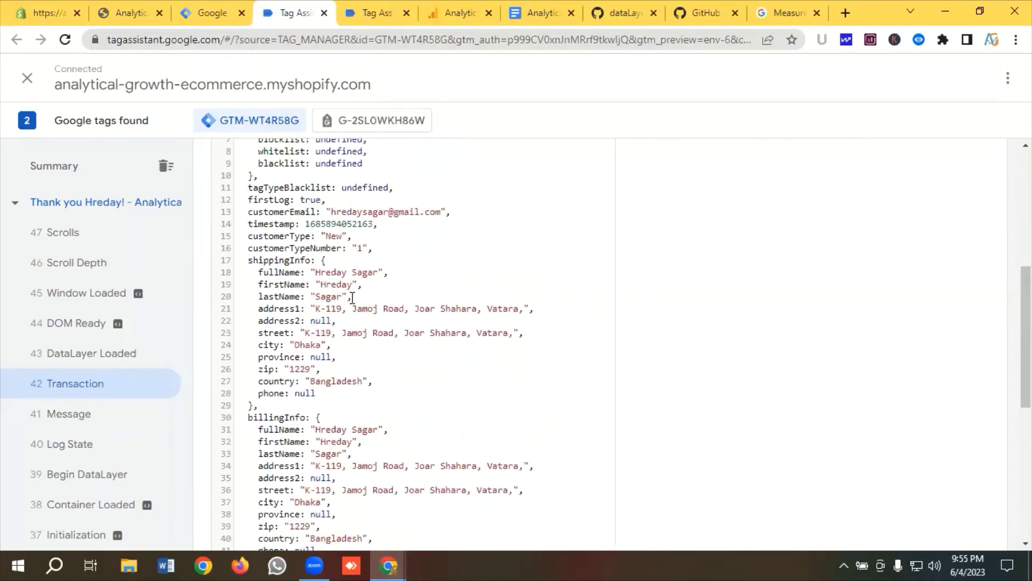
scroll(352, 297, up, 3)
scroll(366, 296, down, 10)
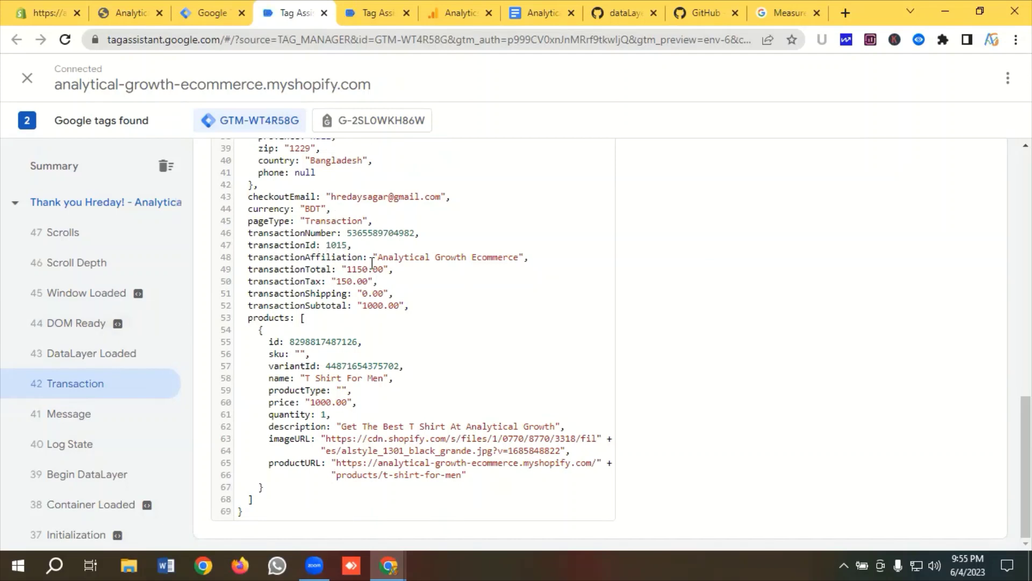
Switch to Google Analytics, close the web stream details and open DebugView for the Analytical Growth Ecom property.
click(461, 15)
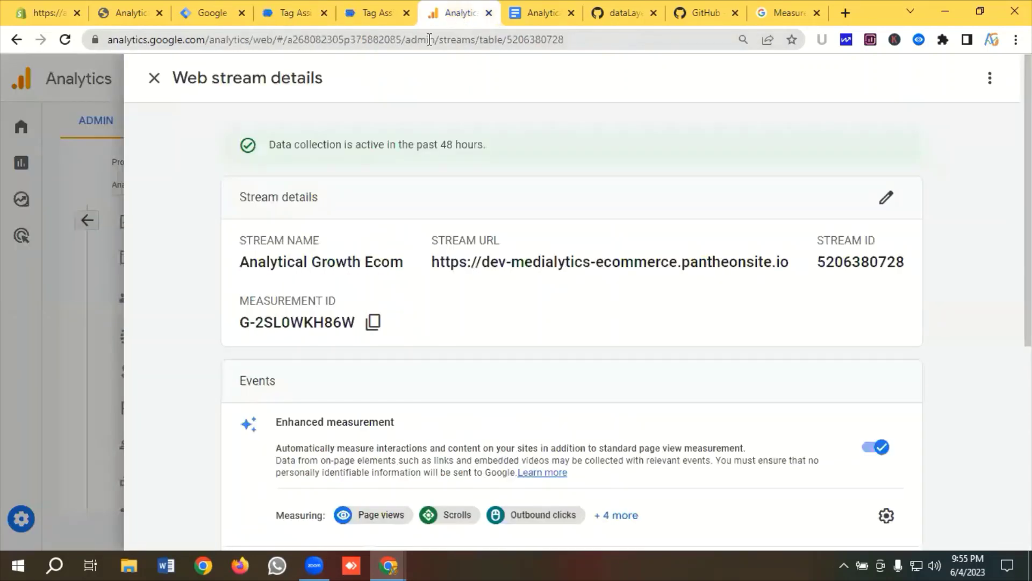
click(154, 78)
mouse_move(75, 292)
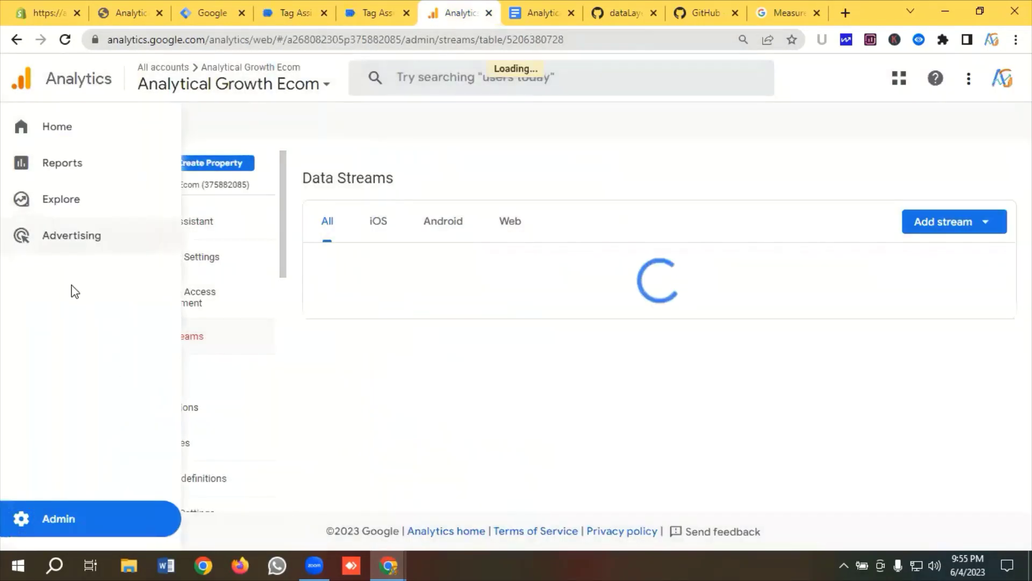
scroll(200, 350, down, 5)
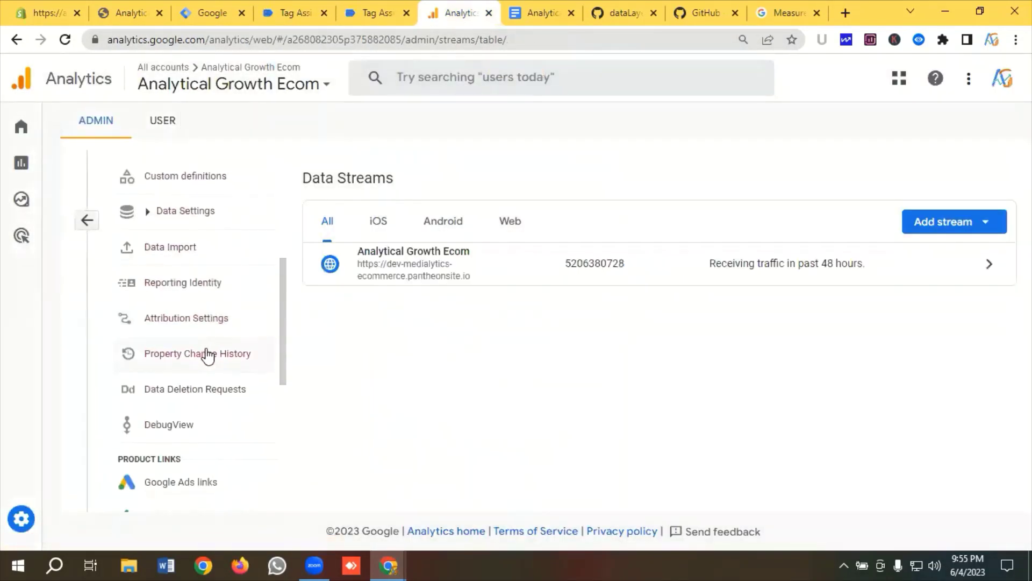
scroll(207, 356, down, 2)
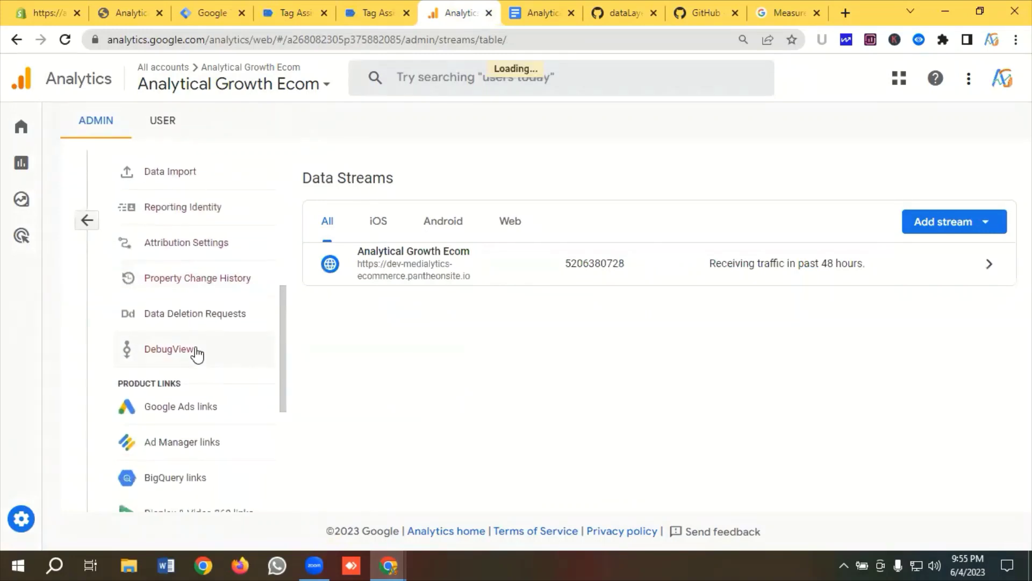
click(169, 349)
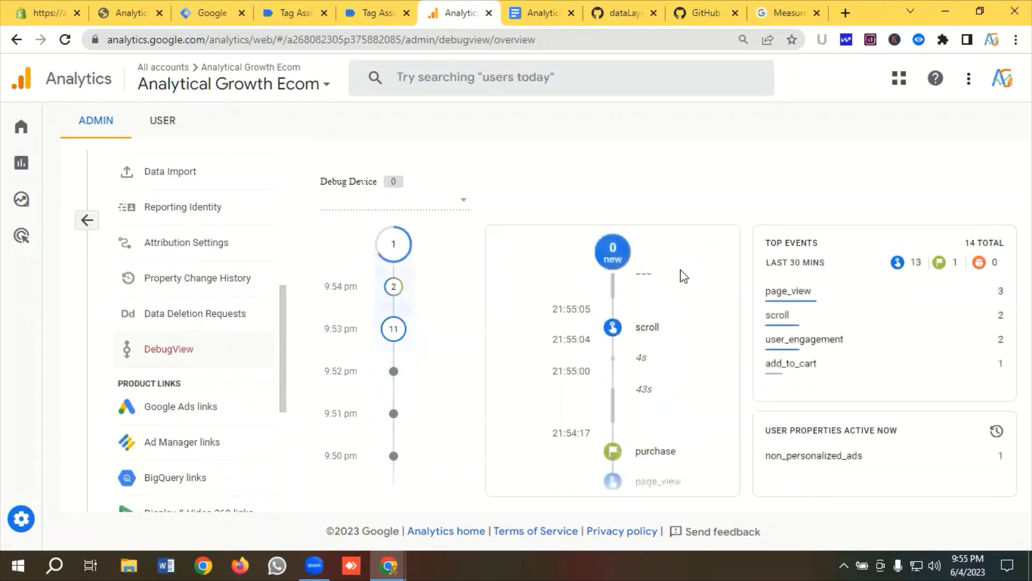
Review the DebugView seconds timeline for the ecommerce events from view_item through add_to_cart and view_cart to purchase.
scroll(665, 290, down, 2)
scroll(693, 325, down, 10)
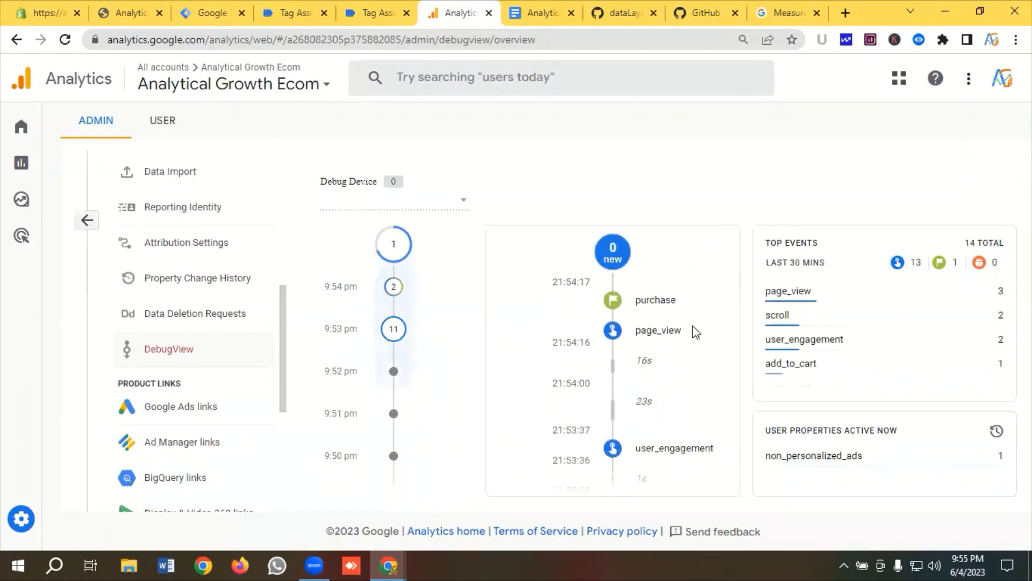
scroll(694, 330, down, 4)
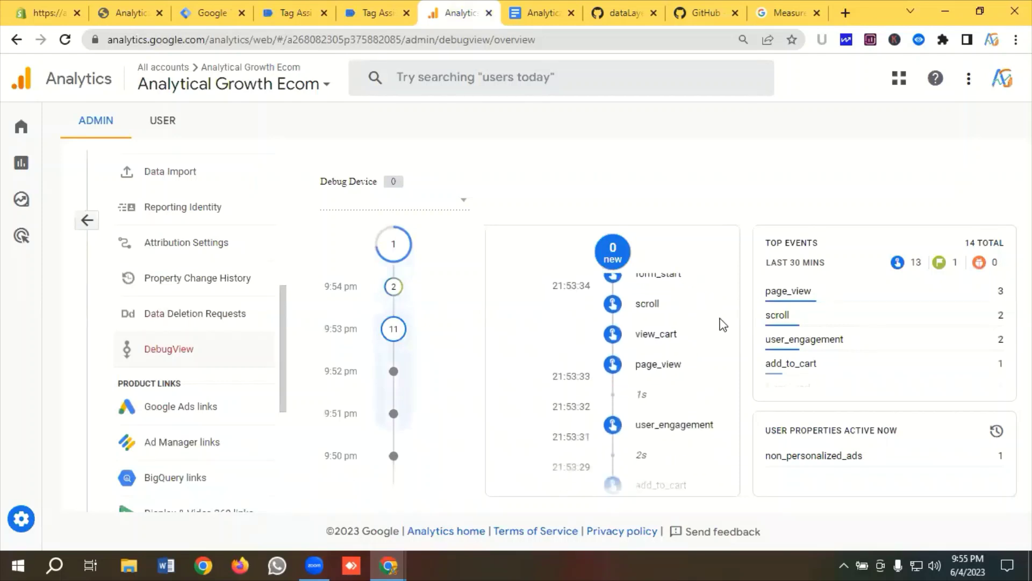
scroll(699, 339, down, 1)
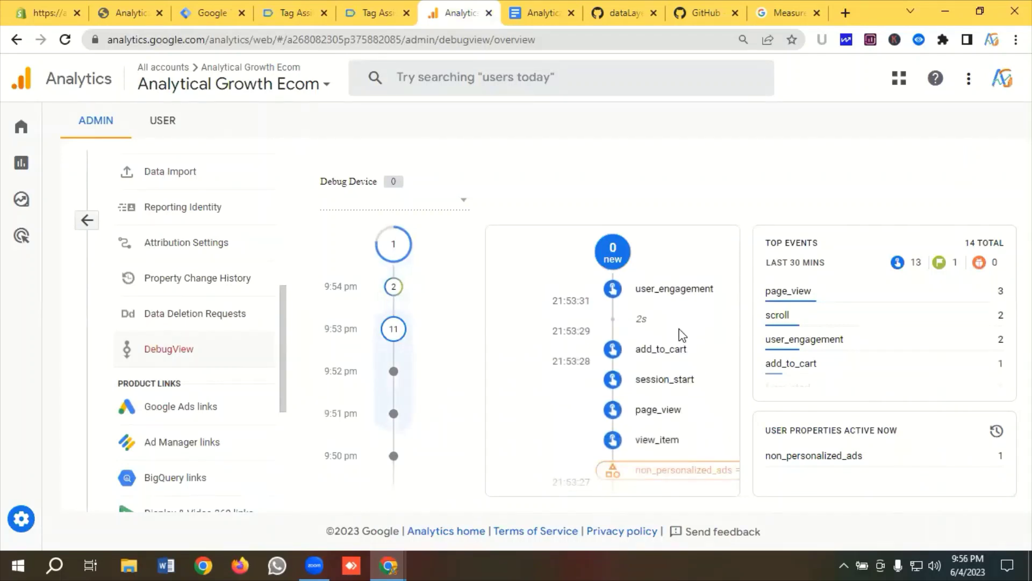
scroll(675, 328, up, 8)
scroll(680, 335, up, 4)
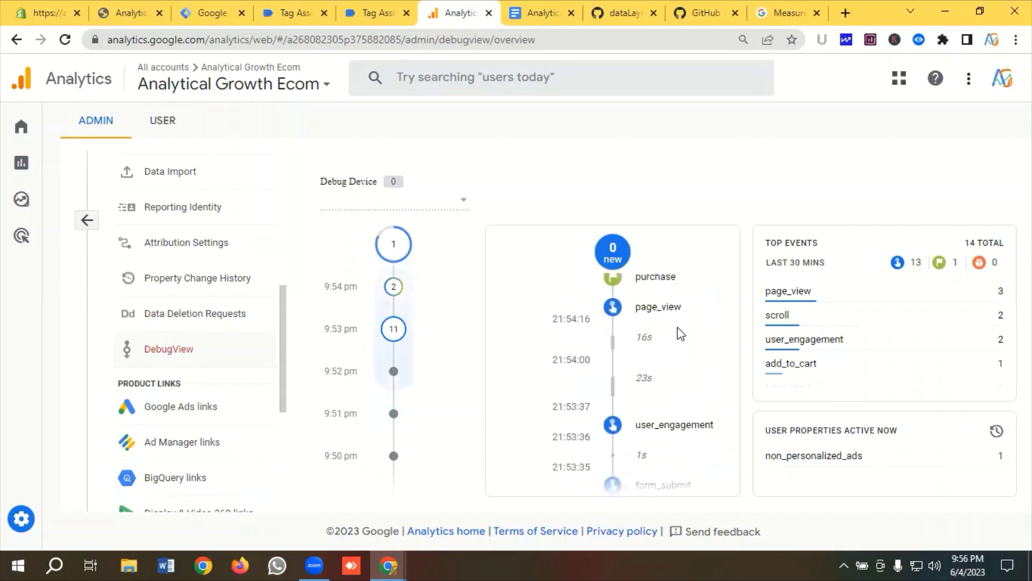
Open the purchase event in the debug timeline and inspect its currency and shipping parameters.
scroll(669, 340, down, 2)
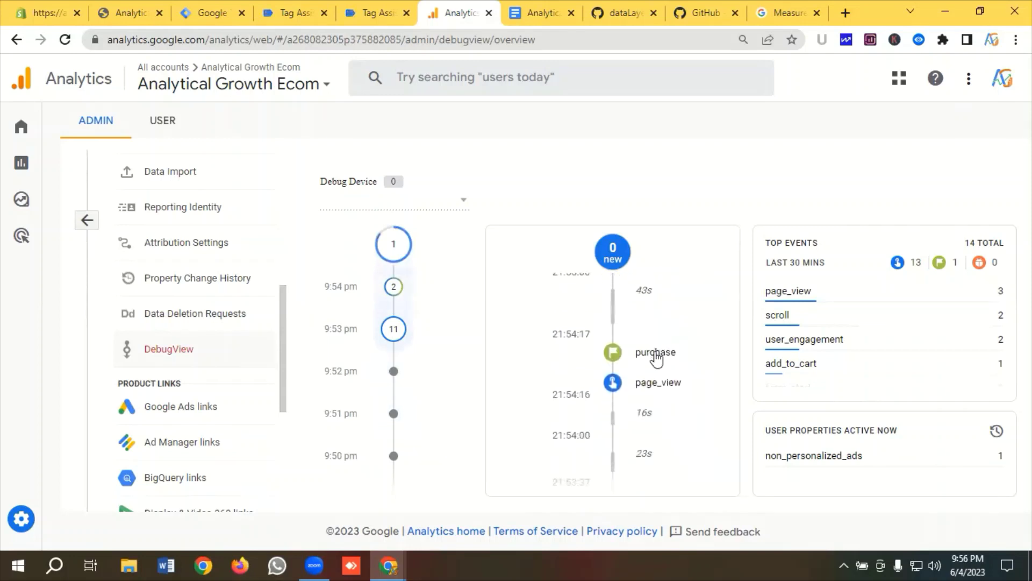
click(656, 353)
scroll(635, 326, up, 2)
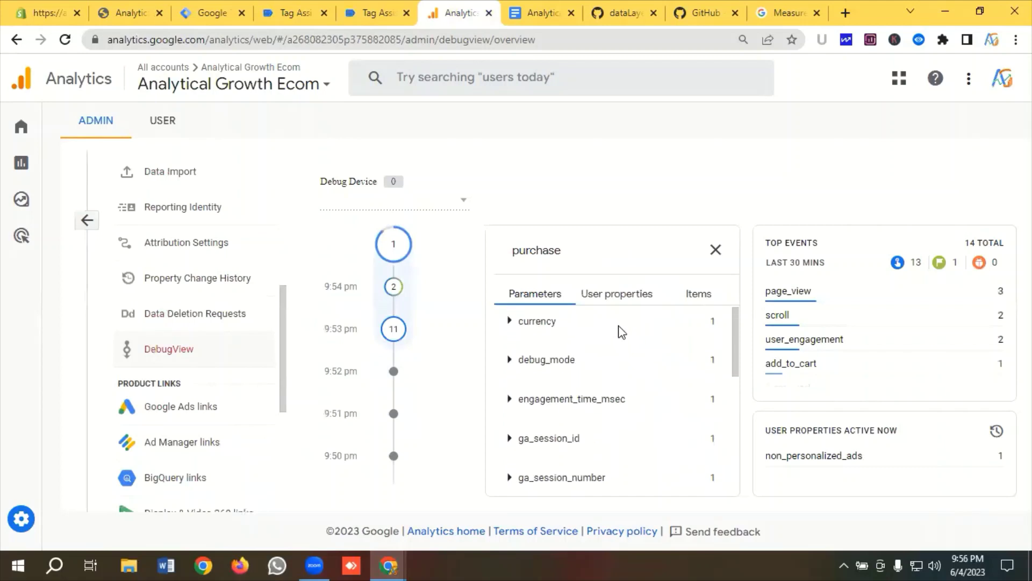
click(535, 325)
scroll(600, 353, down, 5)
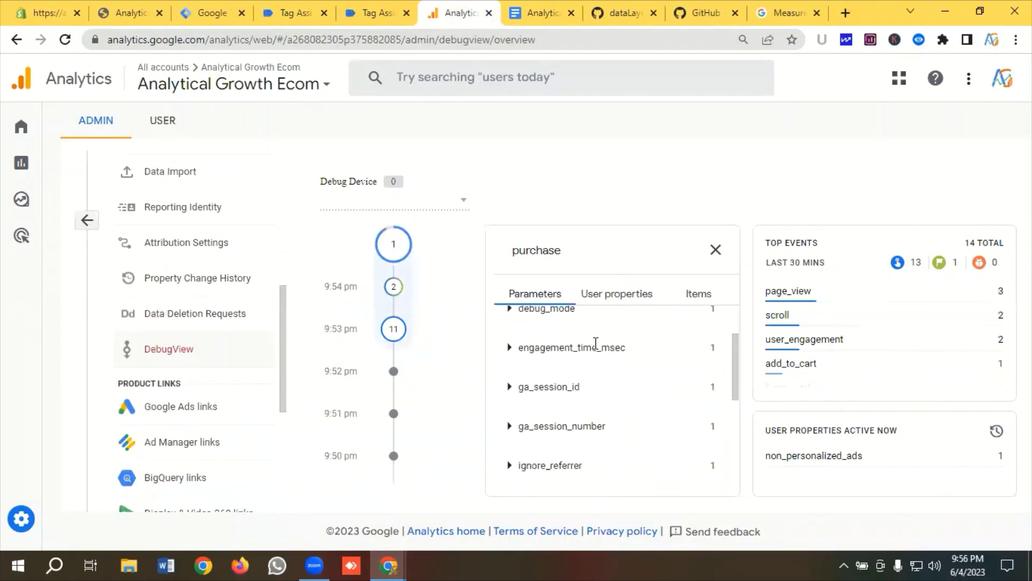
scroll(595, 350, down, 2)
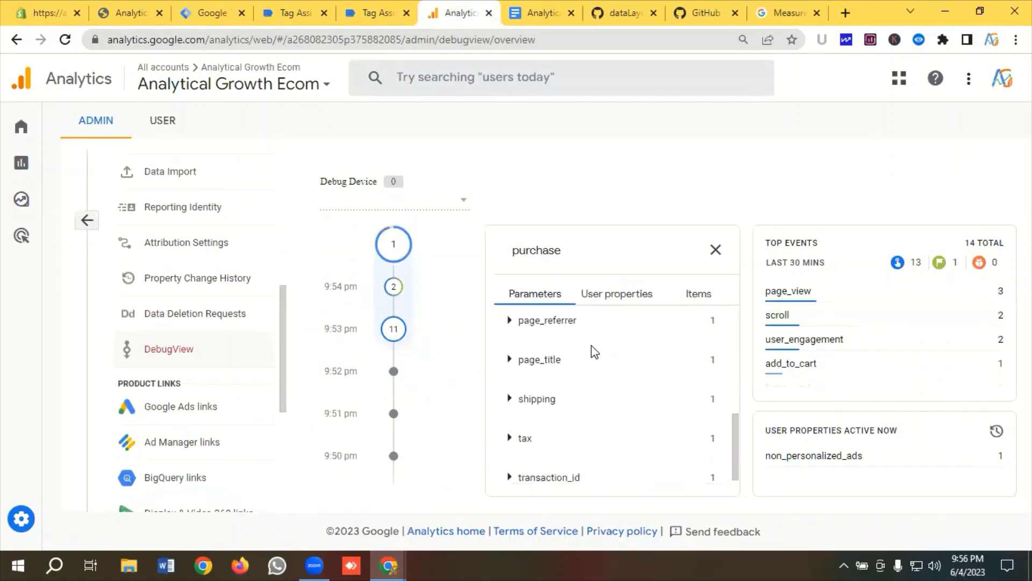
scroll(560, 357, down, 1)
click(549, 356)
scroll(556, 357, down, 1)
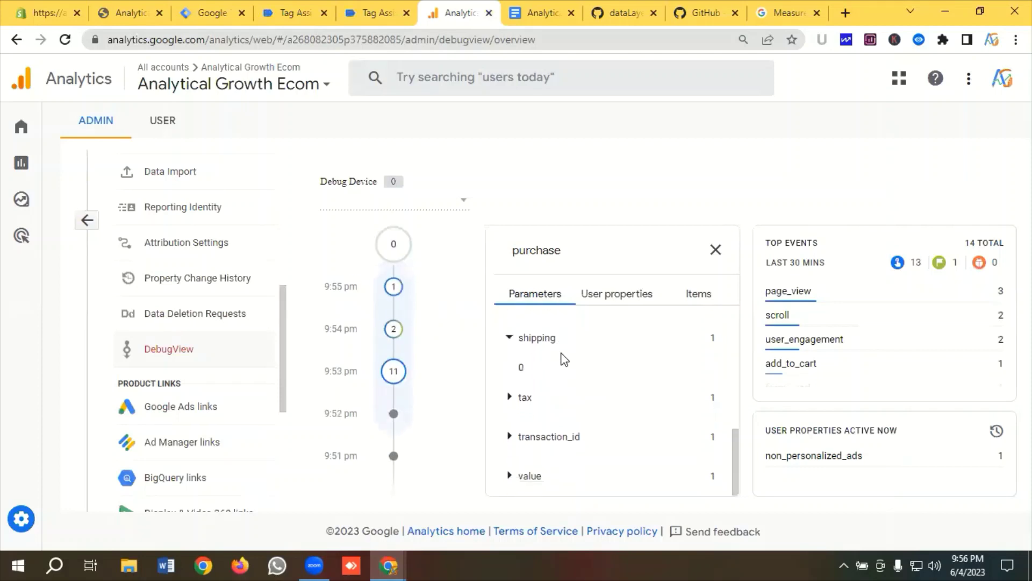
Inspect the purchase event's tax, transaction_id and value parameters, and close the event details.
click(540, 377)
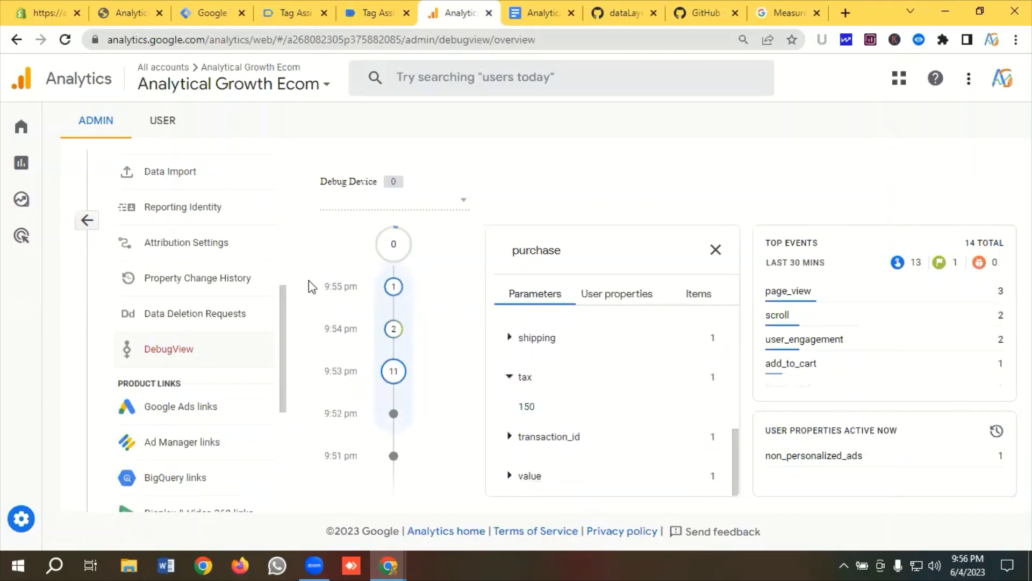
click(547, 436)
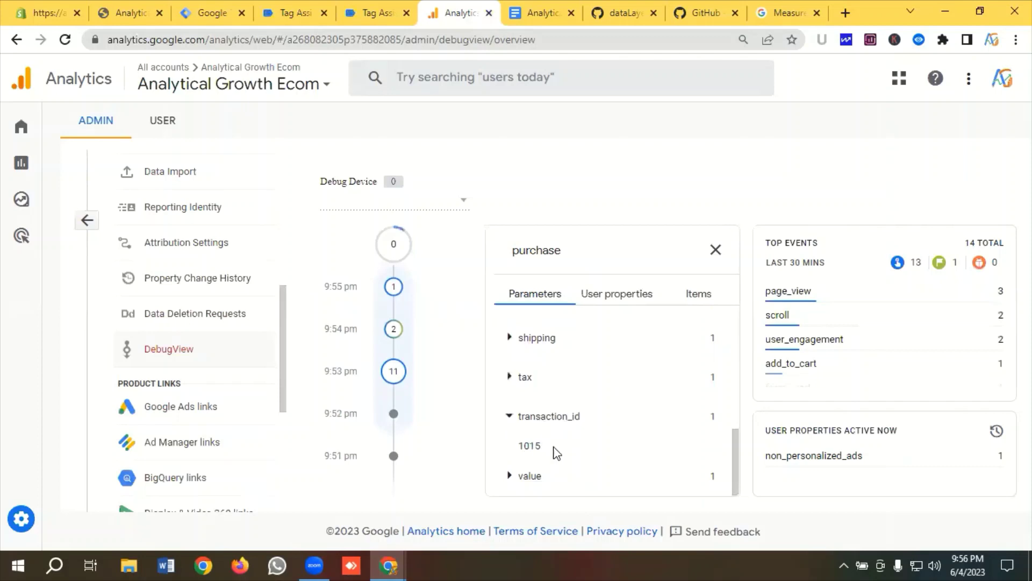
click(542, 476)
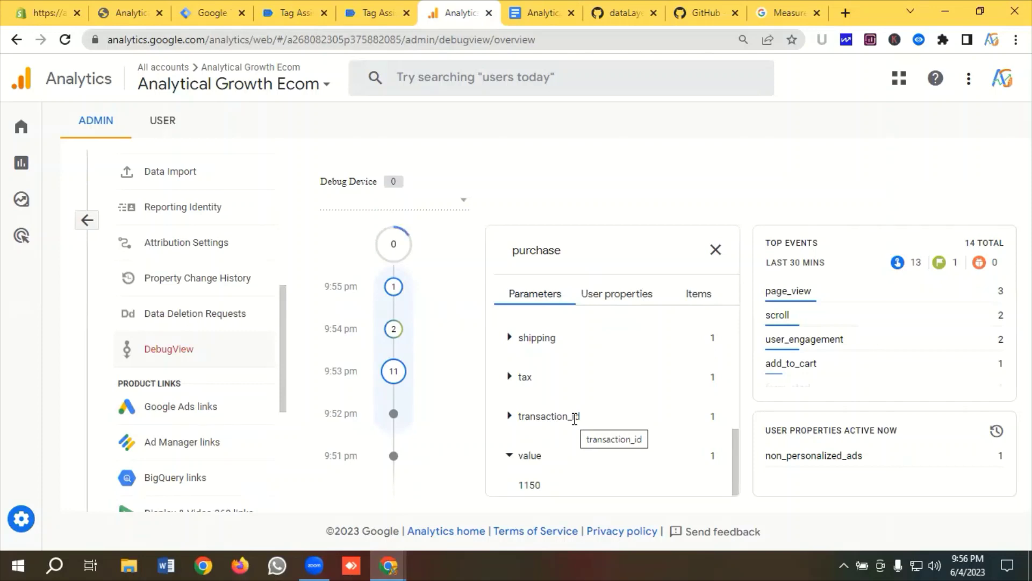
scroll(575, 419, up, 5)
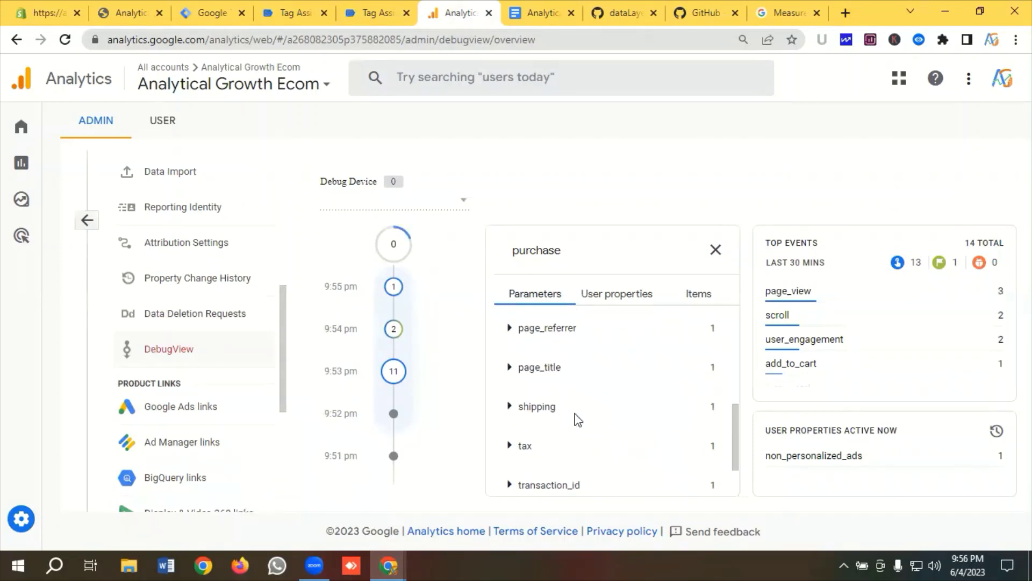
click(716, 249)
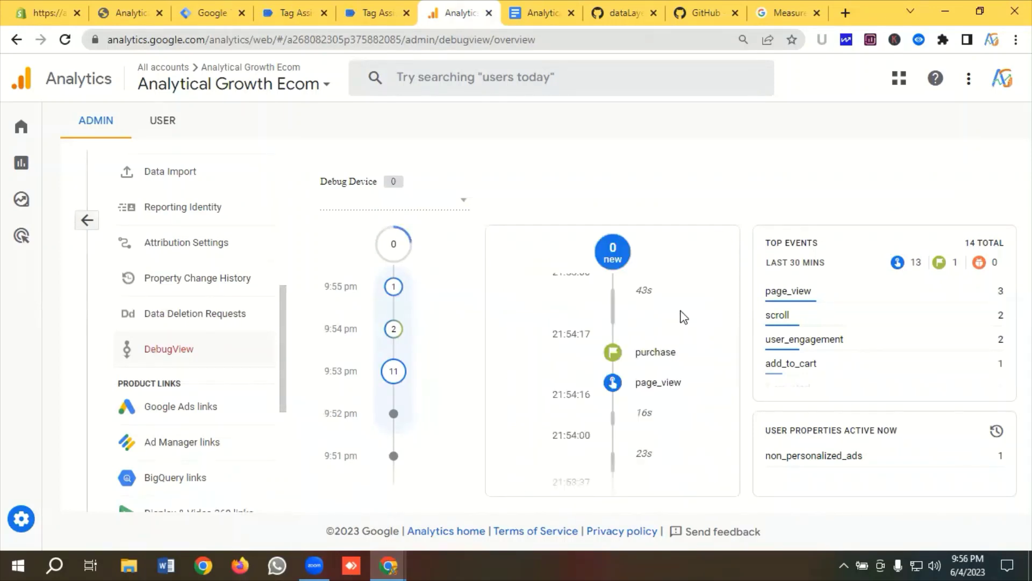